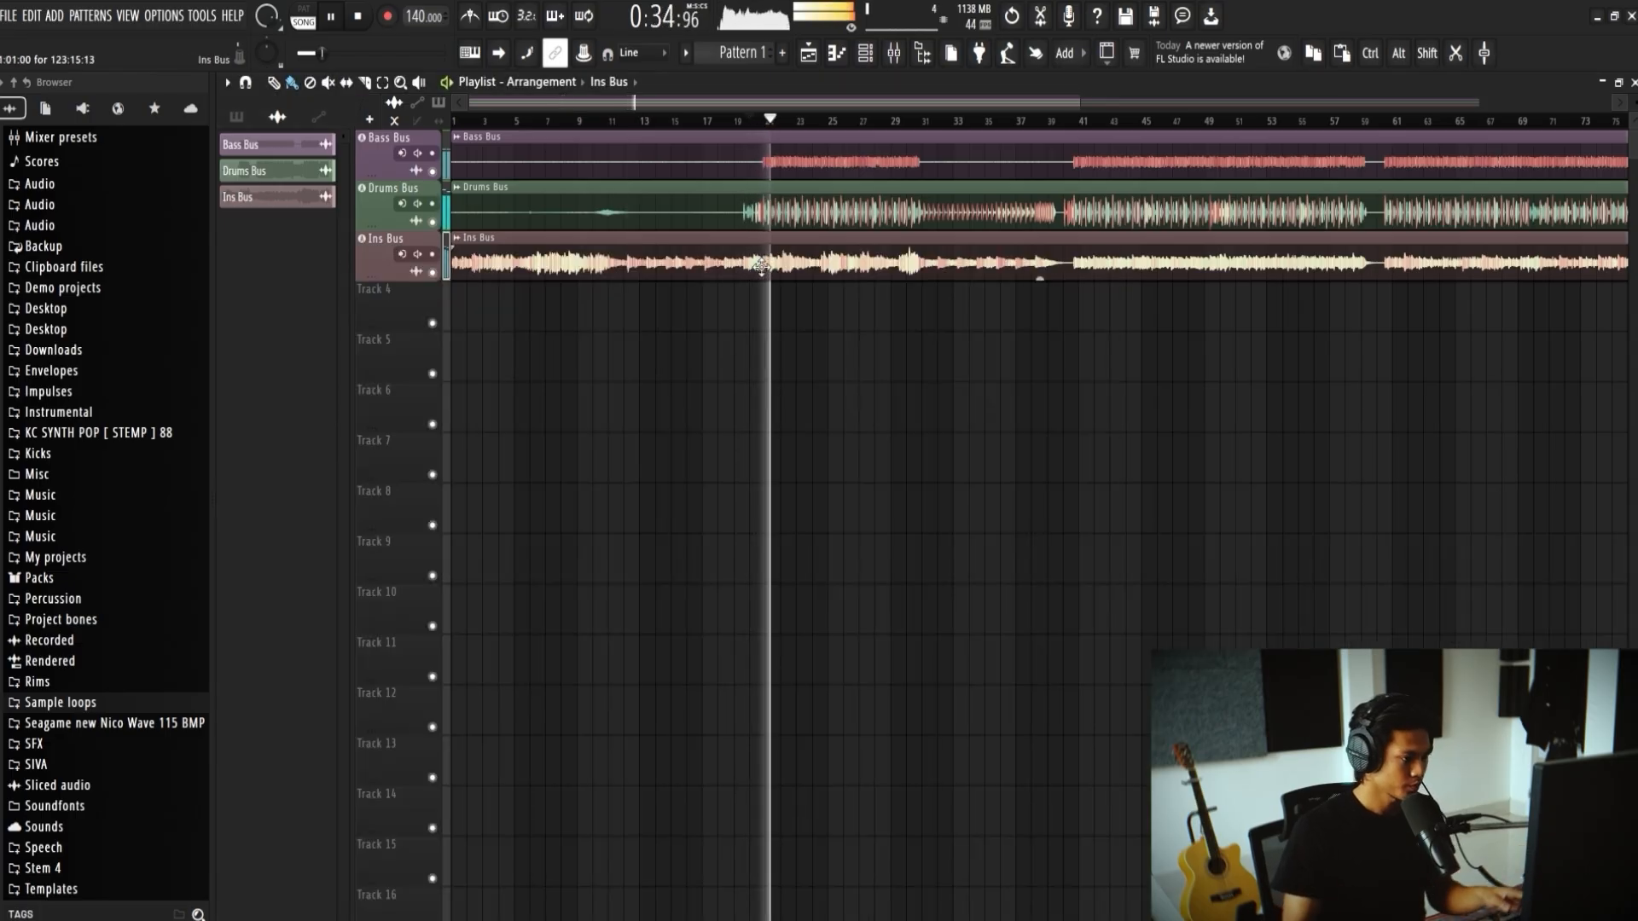
Step: Check the playing mix's loudness in the Youlean Loudness Meter 2 on the Master track, closing the meter when done
key("F9")
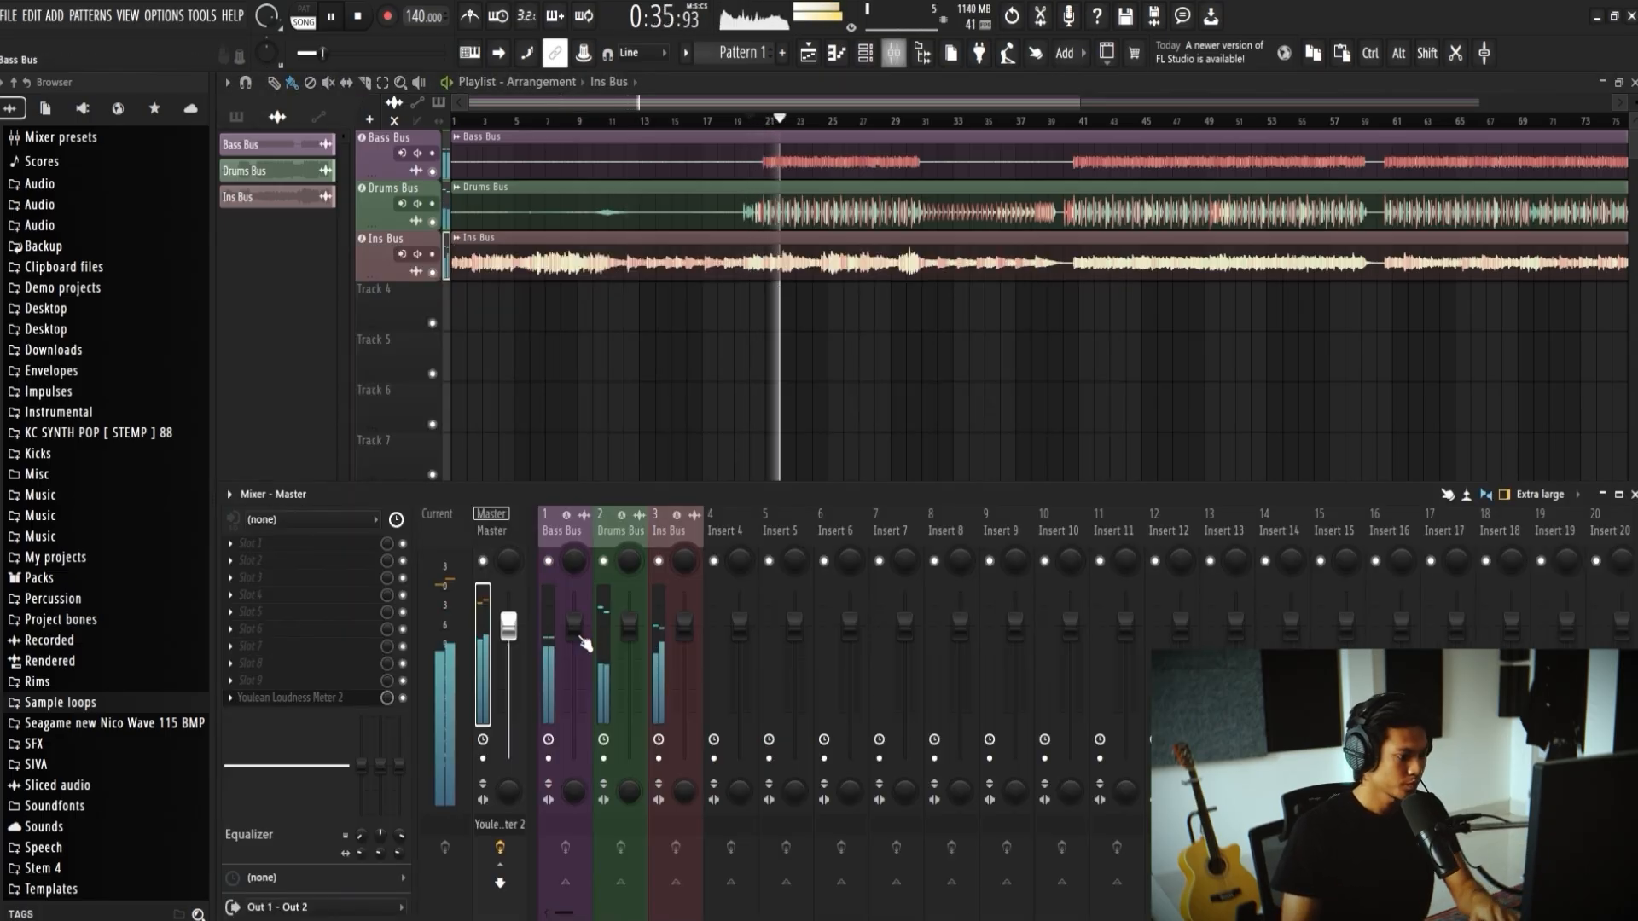
left_click(355, 700)
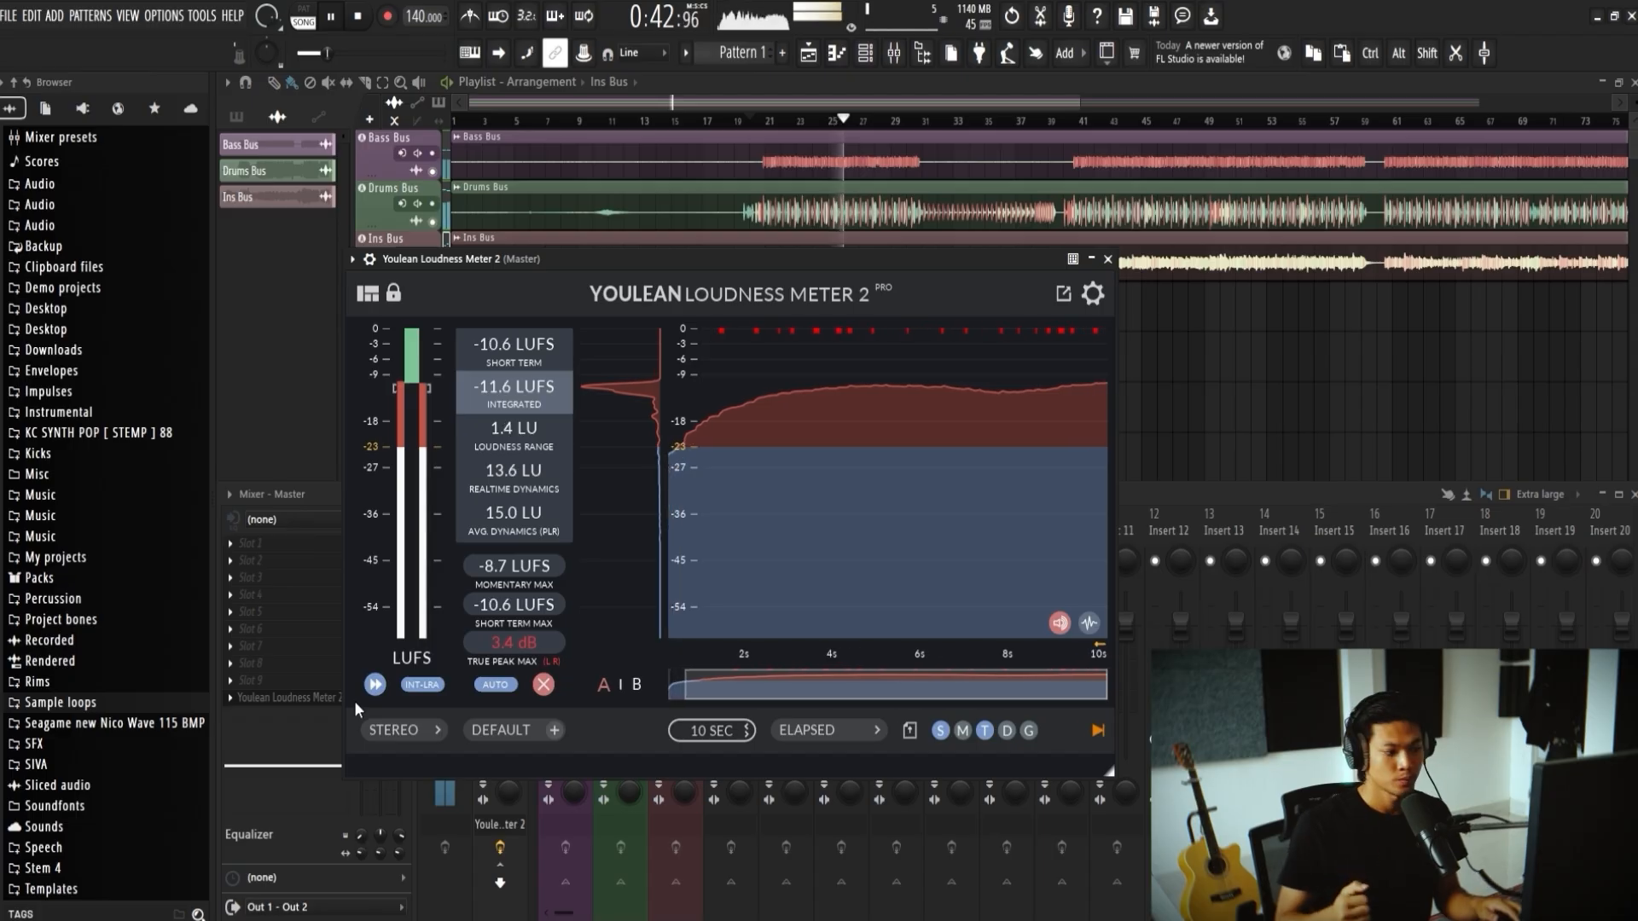
left_click(1107, 258)
left_click(662, 535)
left_click(609, 535, "ctrl+shift")
left_click(549, 535, "ctrl+shift")
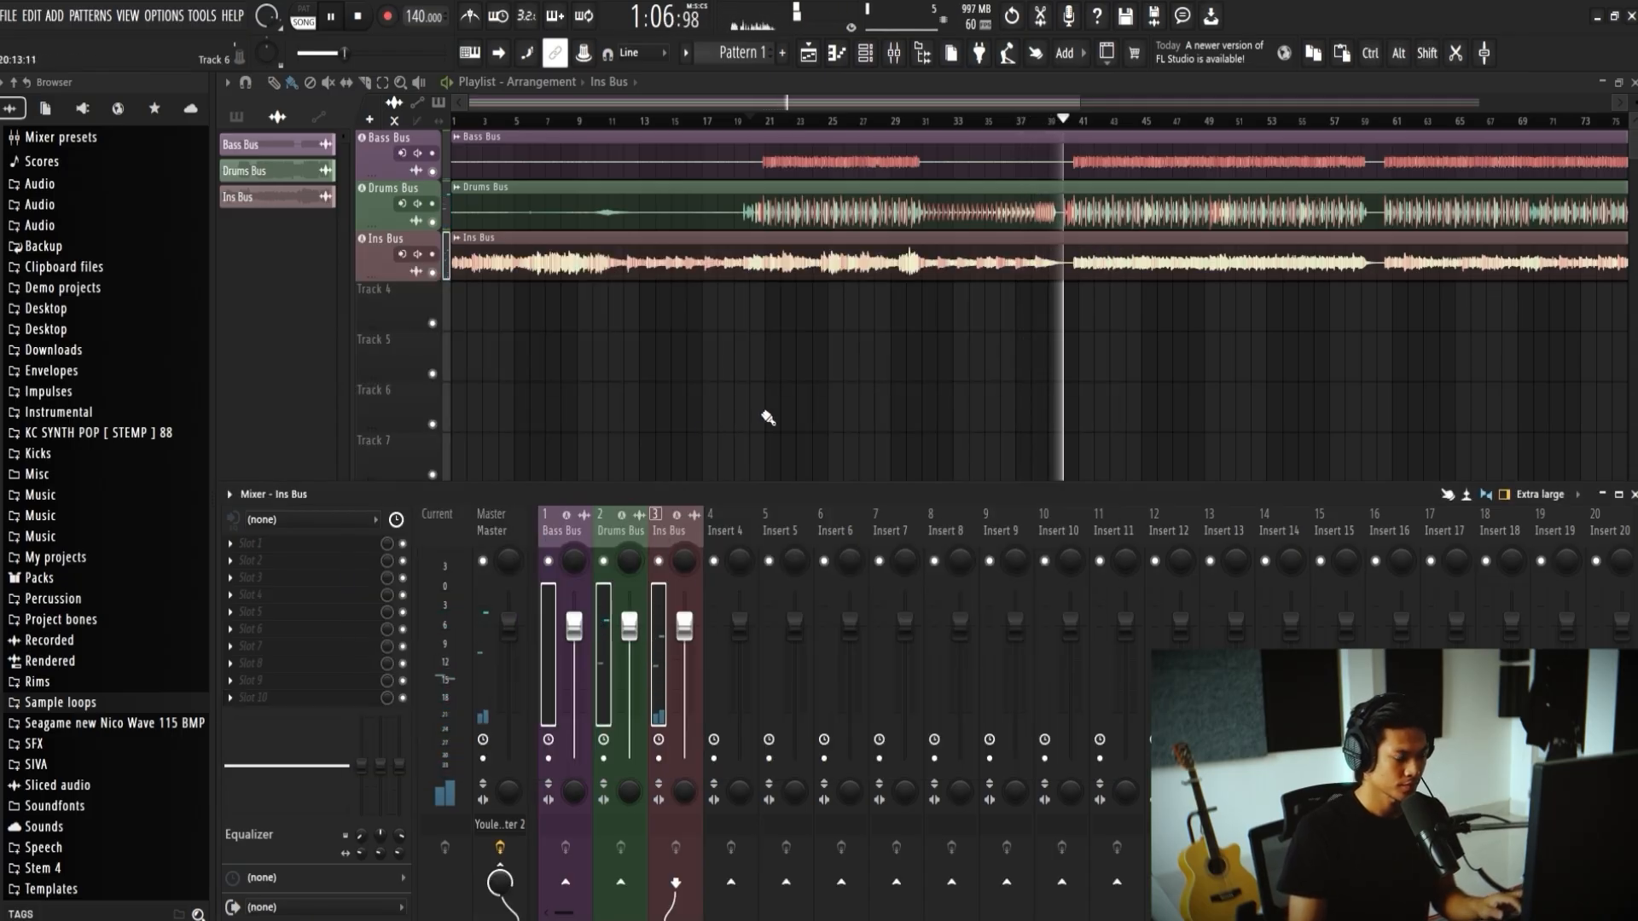
left_click(508, 826)
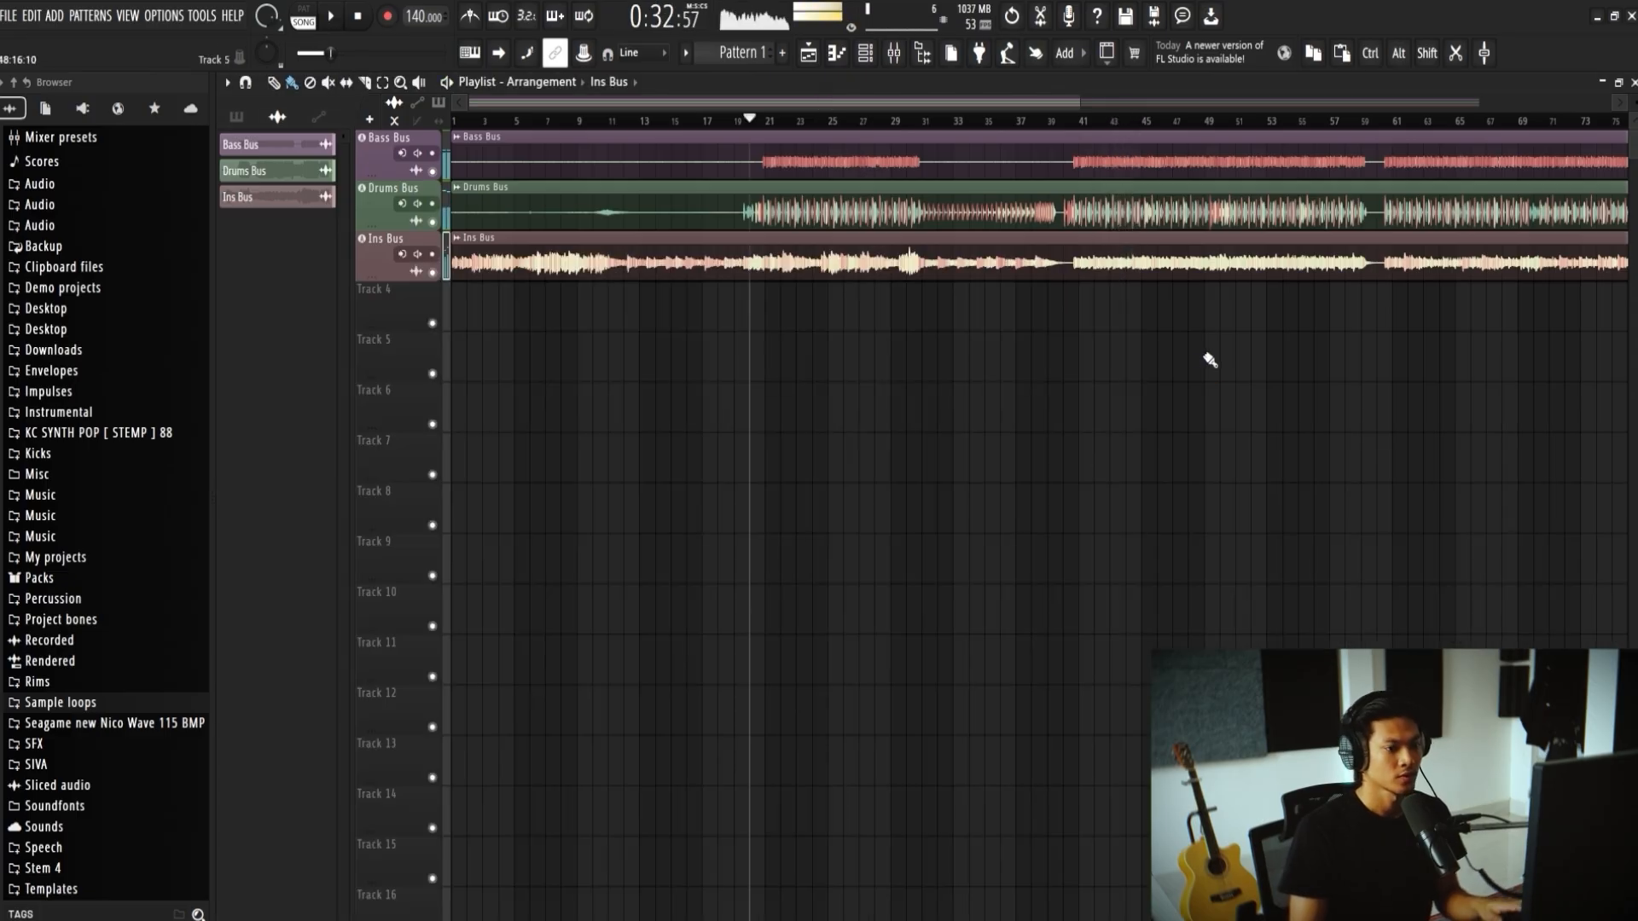
Step: Select the Bass, Drums and Ins buses together in the mixer and lower their volume faders to -3.0 dB
key("F9")
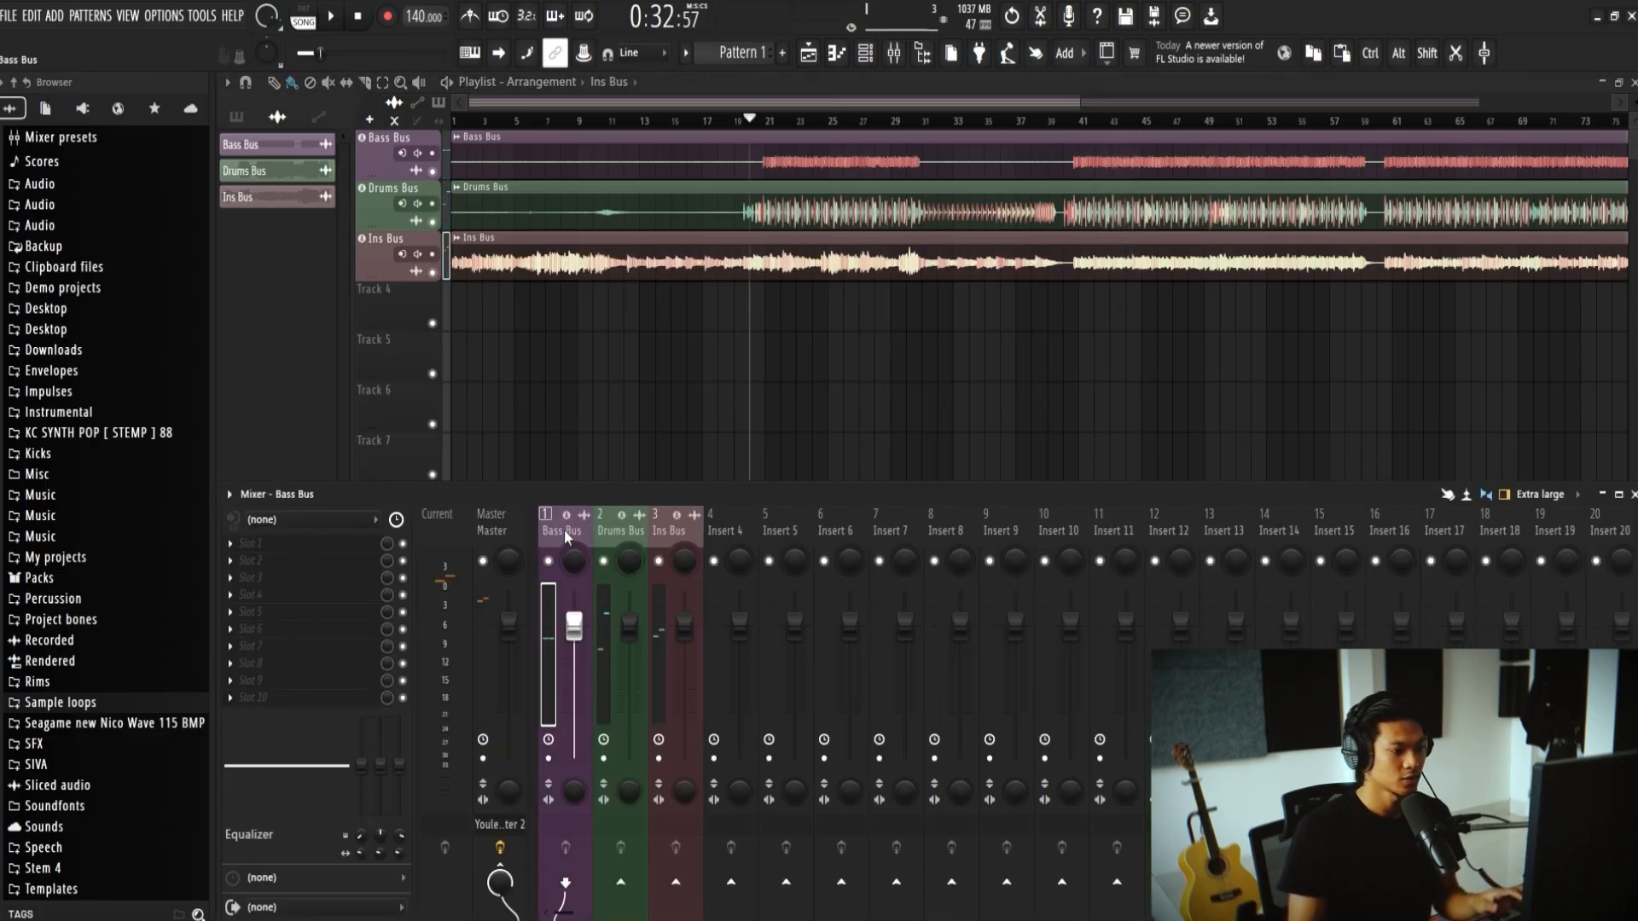
left_click(668, 529, "ctrl")
left_click(620, 529, "ctrl")
left_click_drag(629, 625, 628, 638)
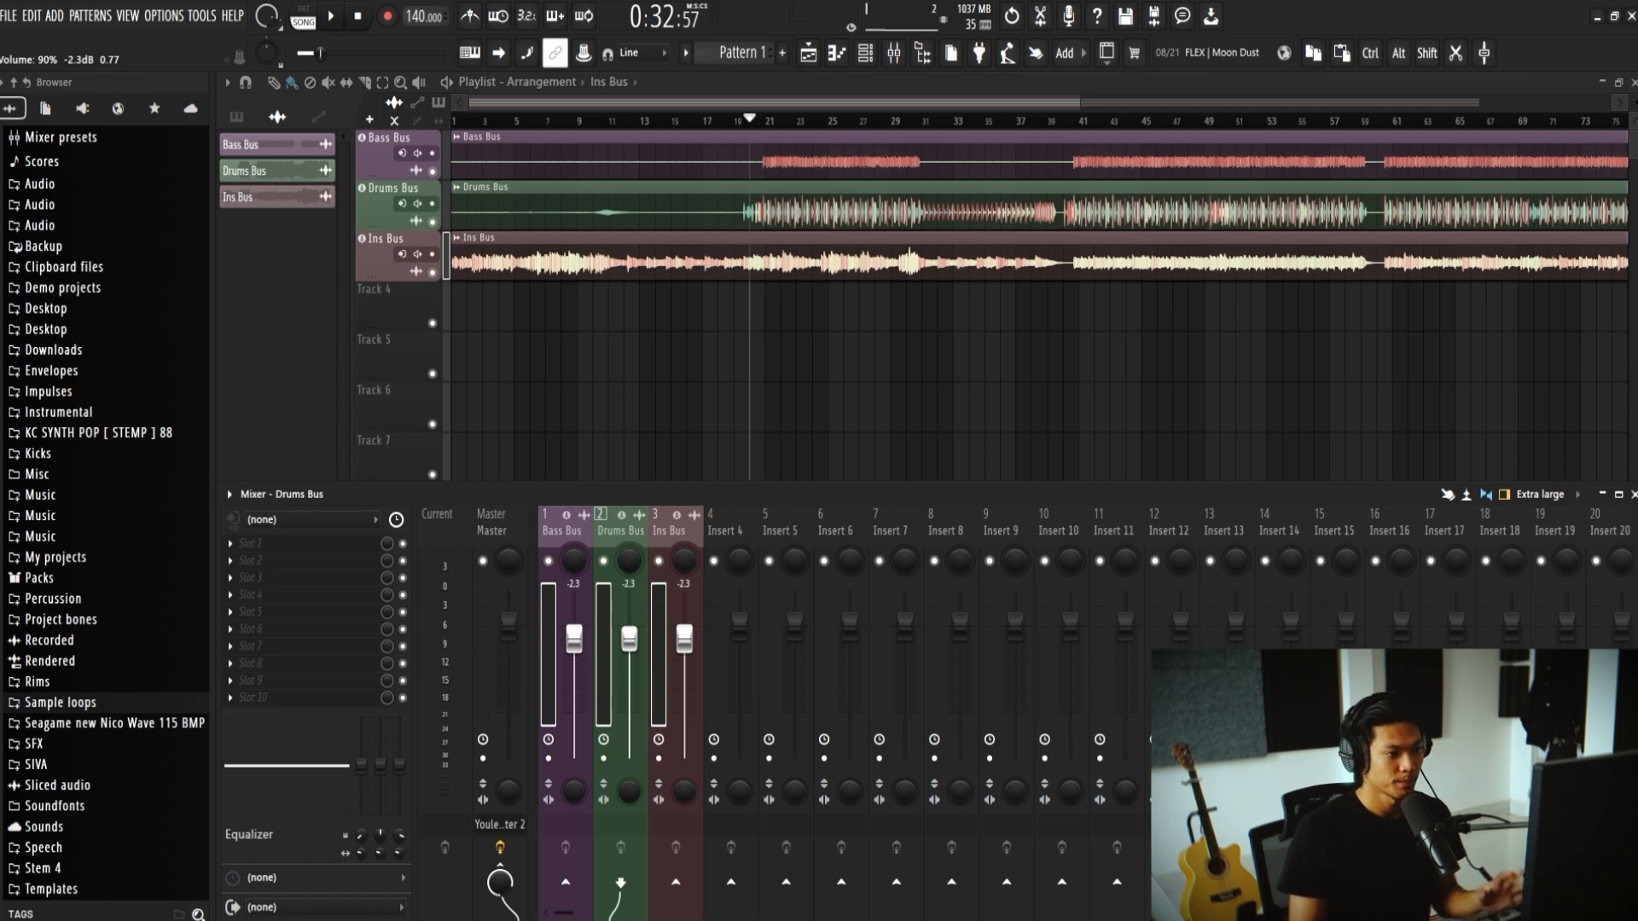
left_click_drag(629, 638, 628, 644)
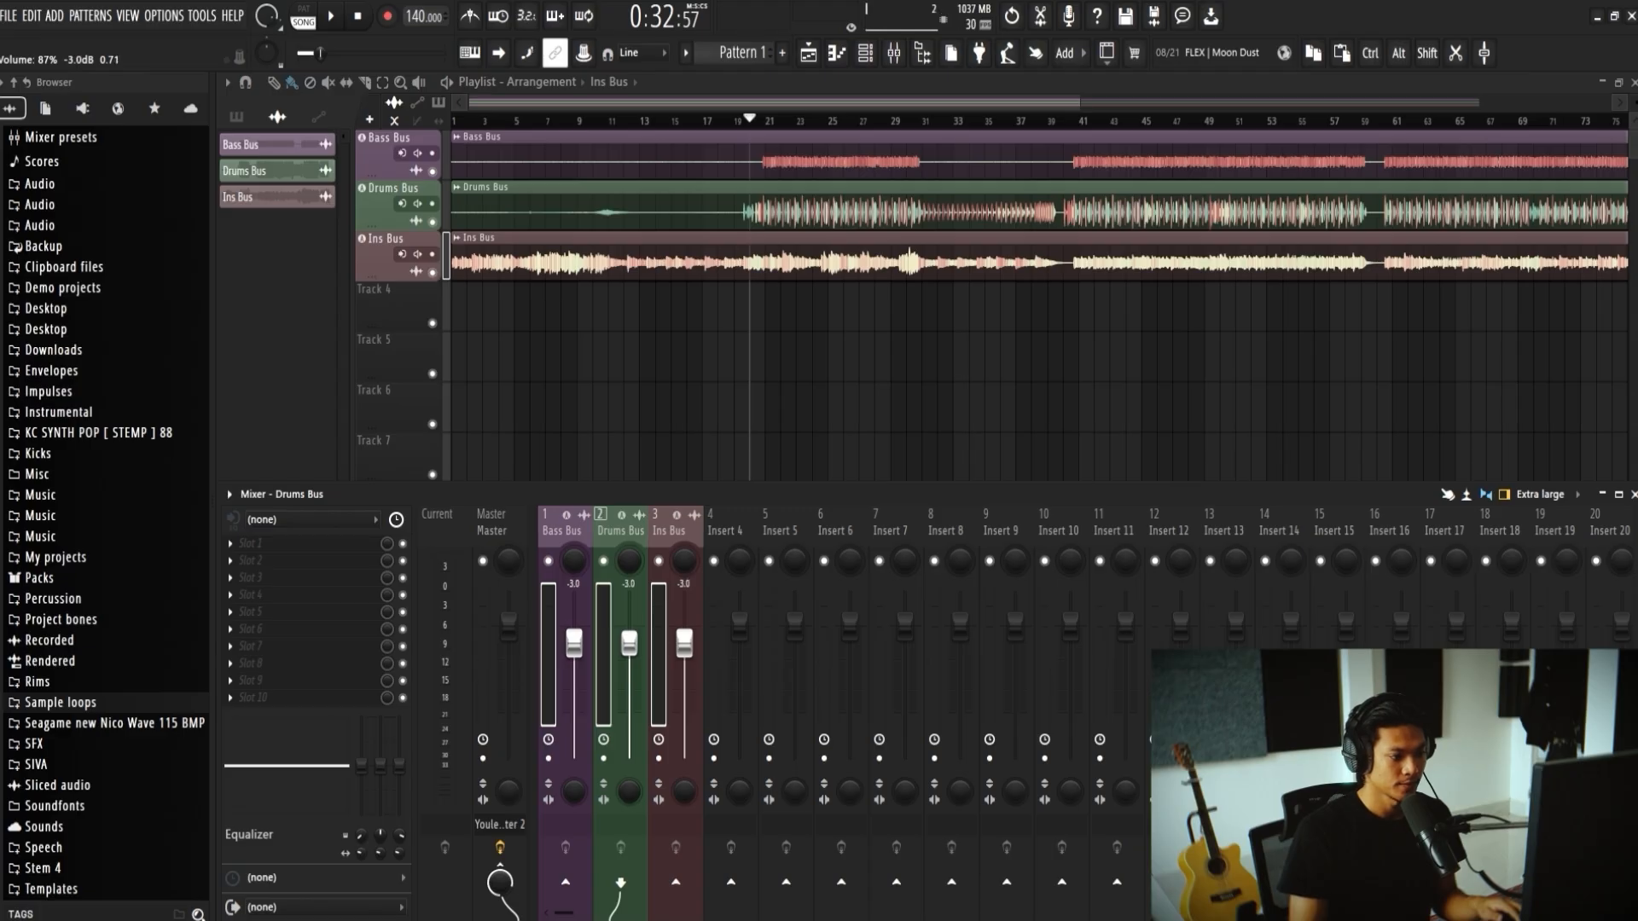
Step: Play the song and measure its loudness with the Youlean Loudness Meter 2 on the Master track
left_click(541, 552)
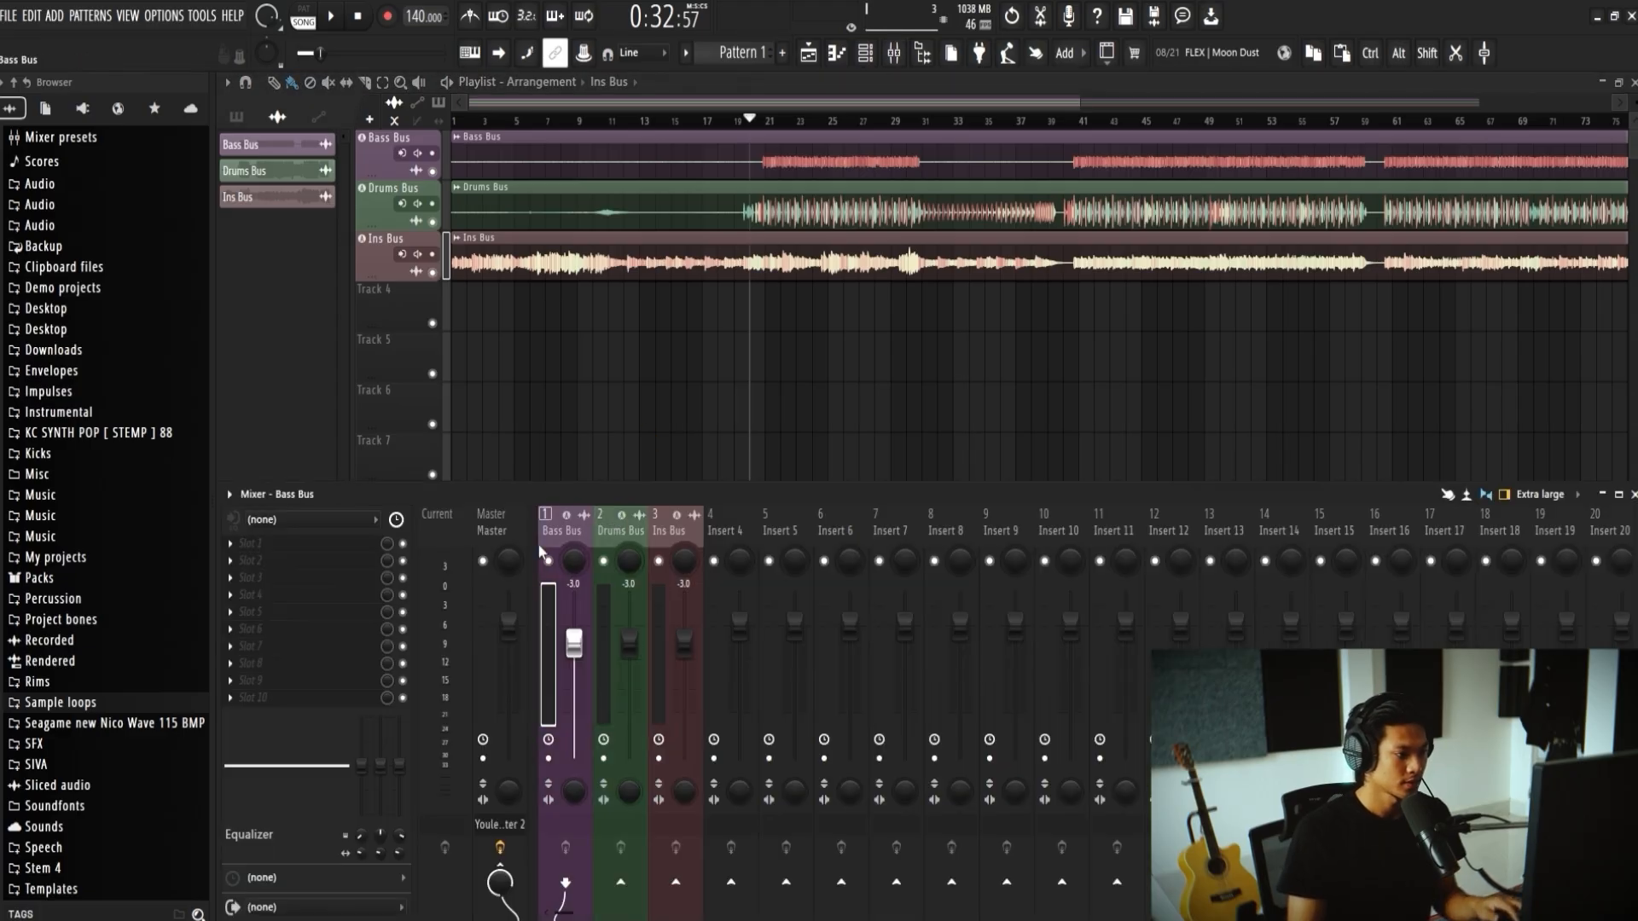
left_click(520, 810)
key("space")
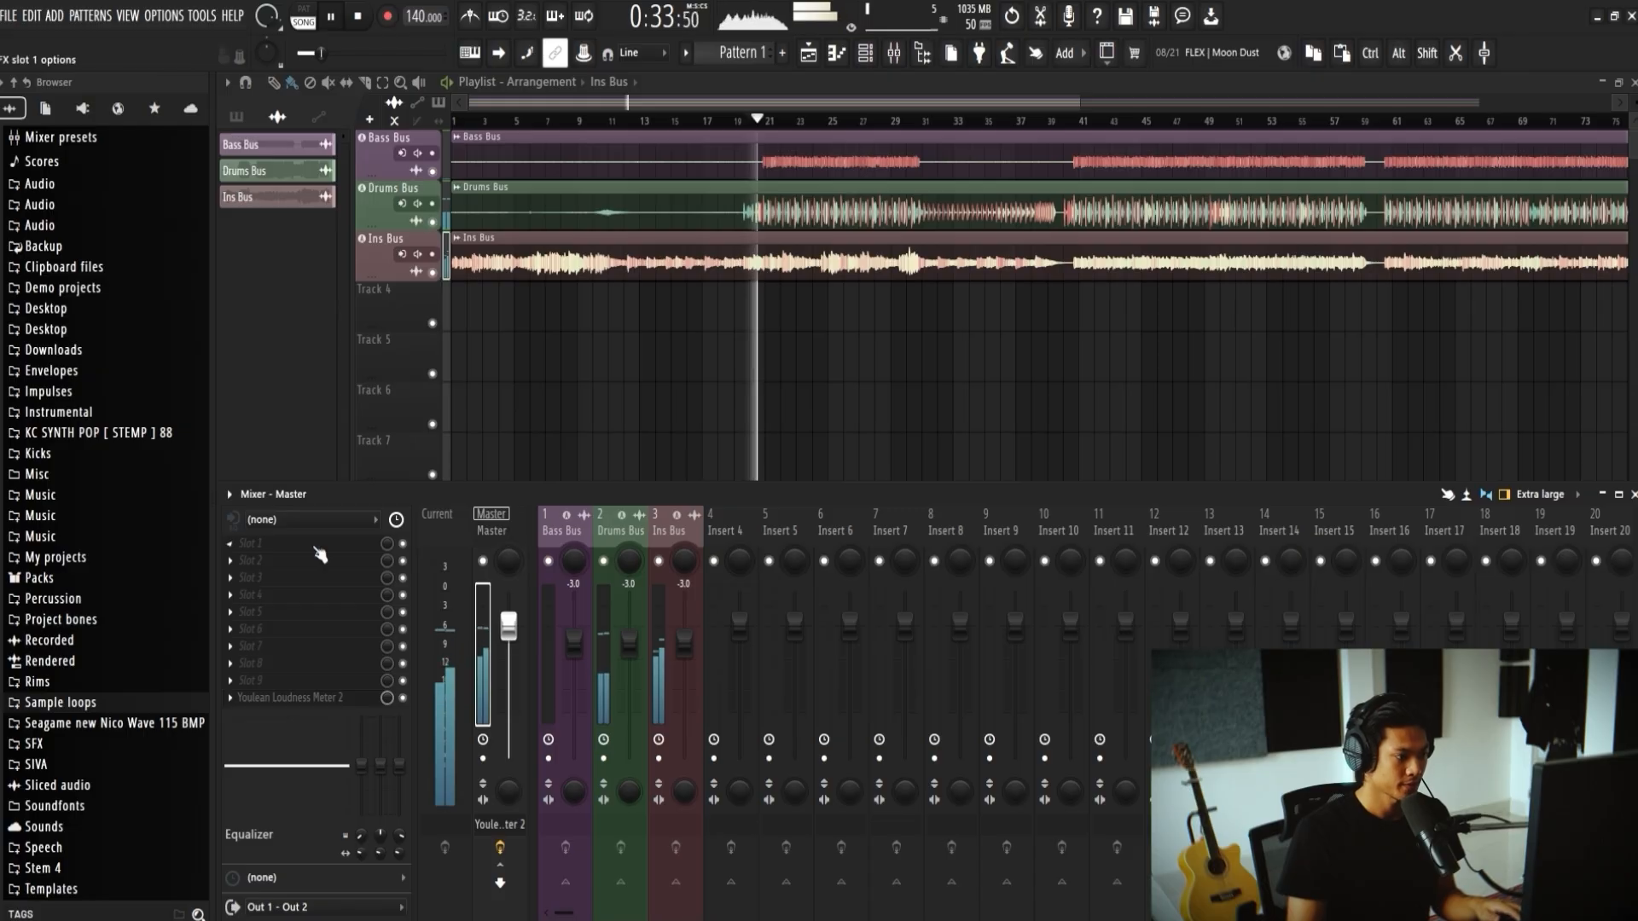
left_click(329, 698)
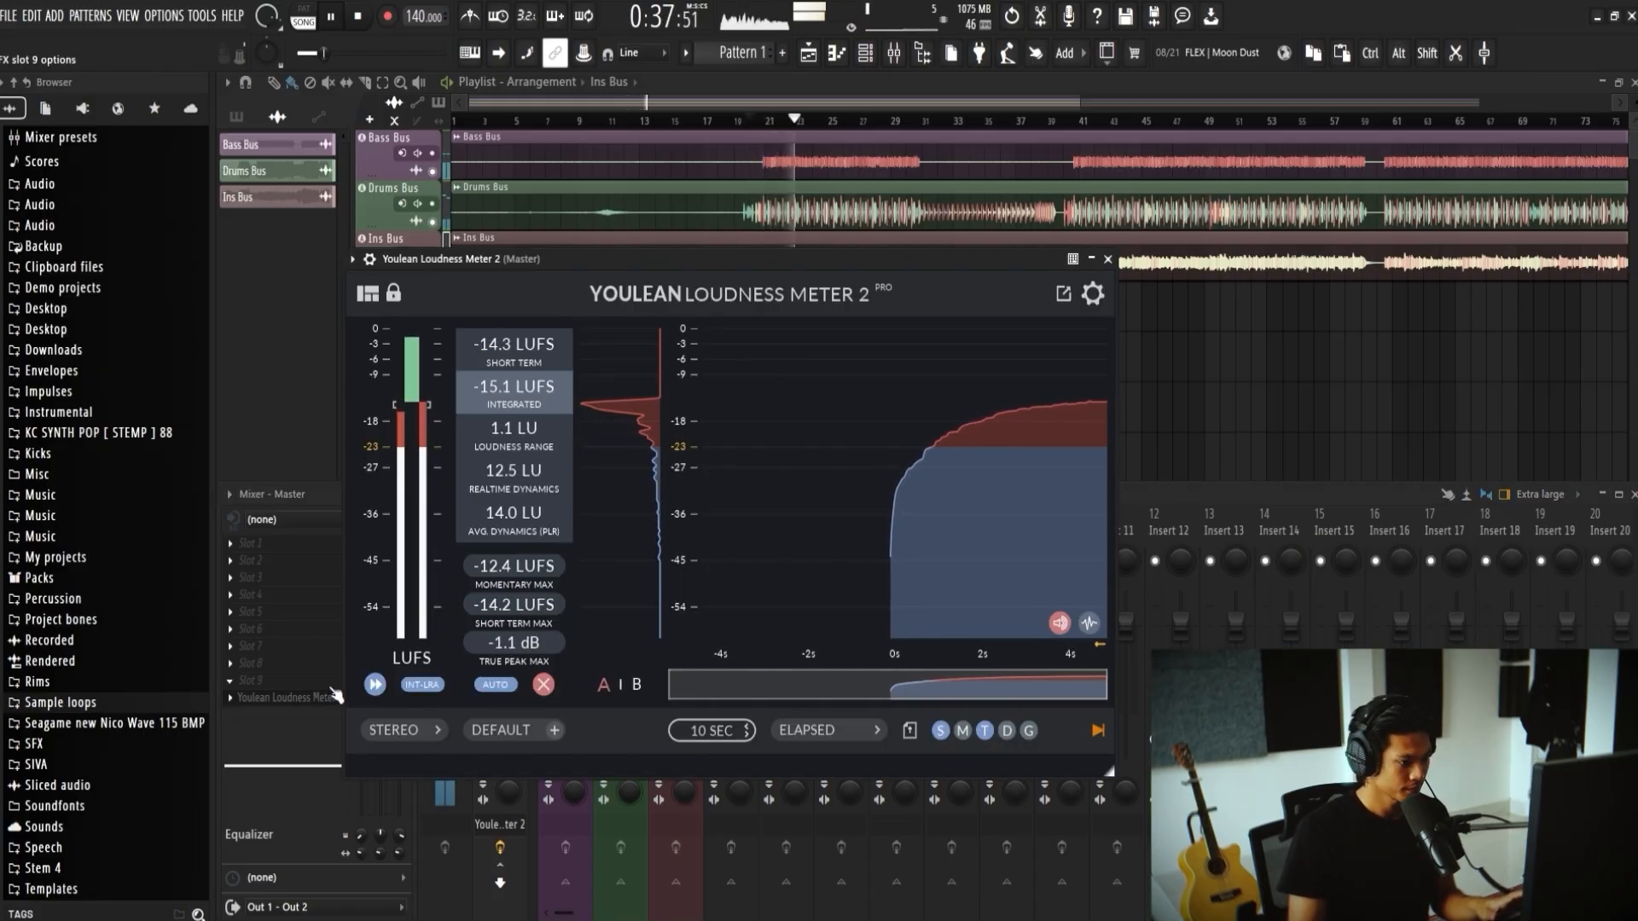
left_click_drag(889, 275, 1265, 307)
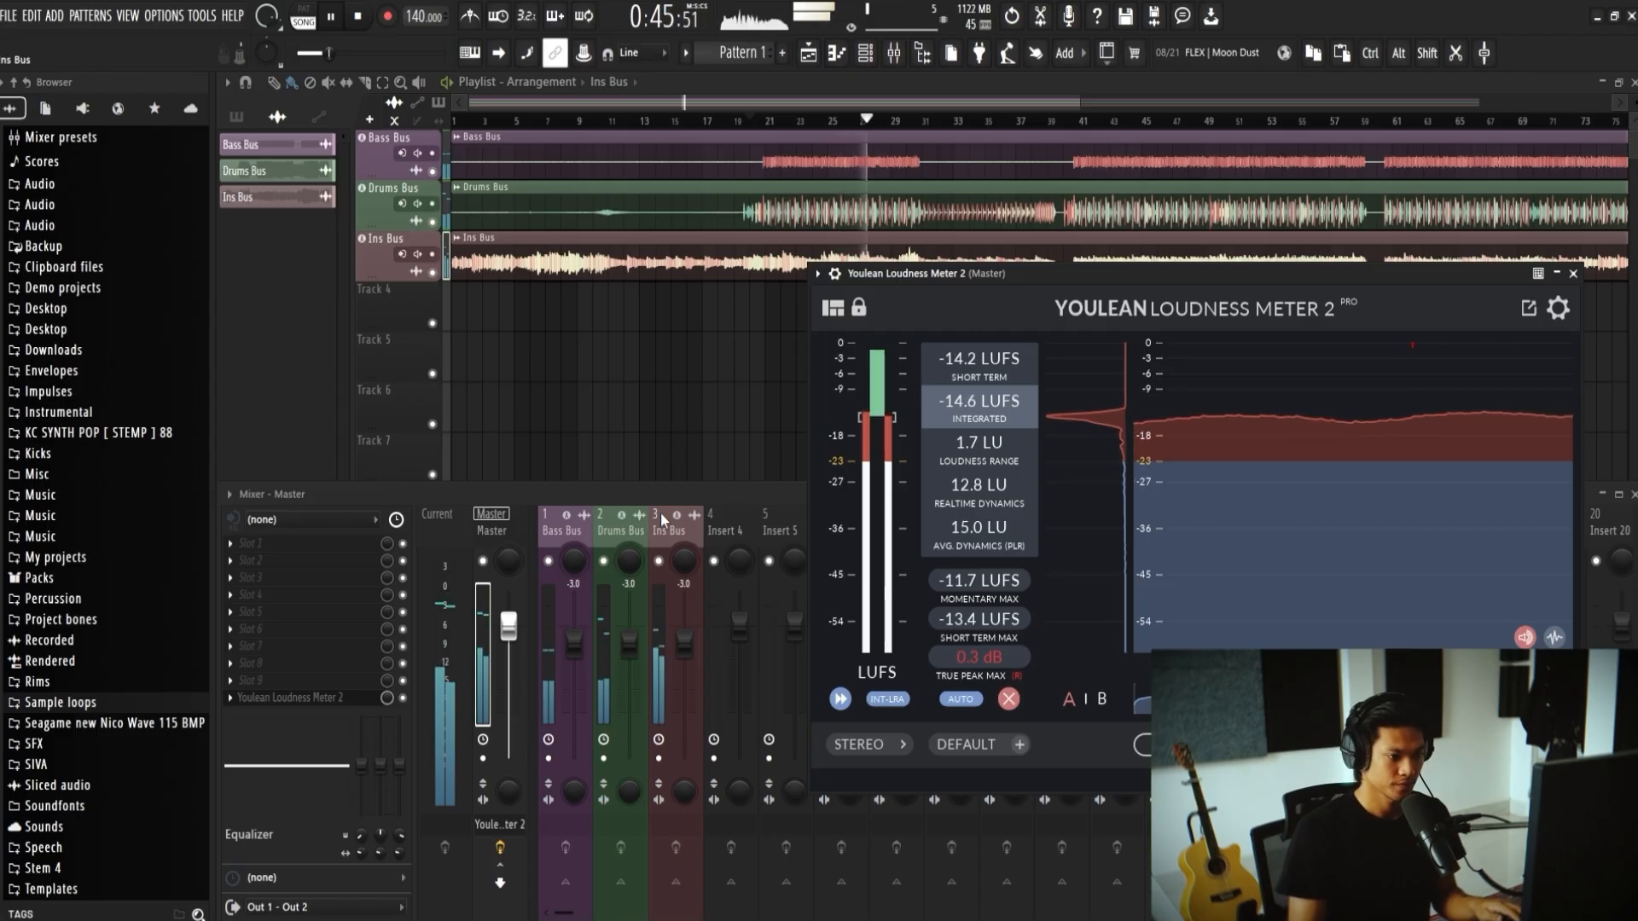
key("space")
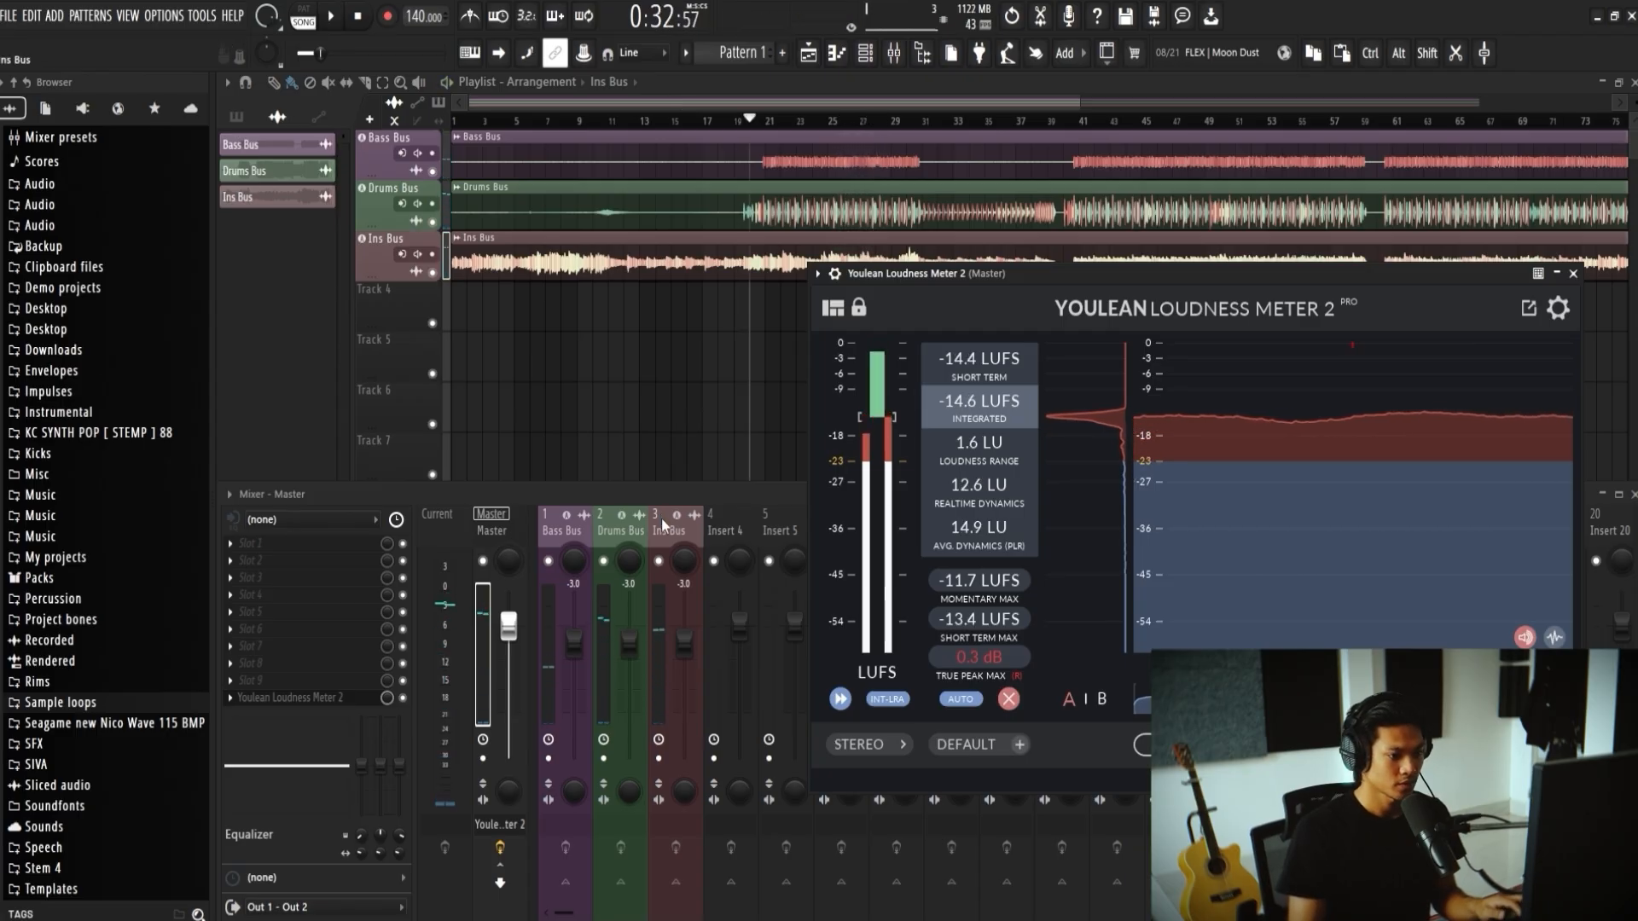
Step: Select the Bass, Drums and Ins buses together and lower their volume faders to -6.0 dB
left_click(661, 514)
left_click(616, 536, "ctrl+shift")
left_click(567, 532, "ctrl+shift")
left_click_drag(631, 648, 630, 661)
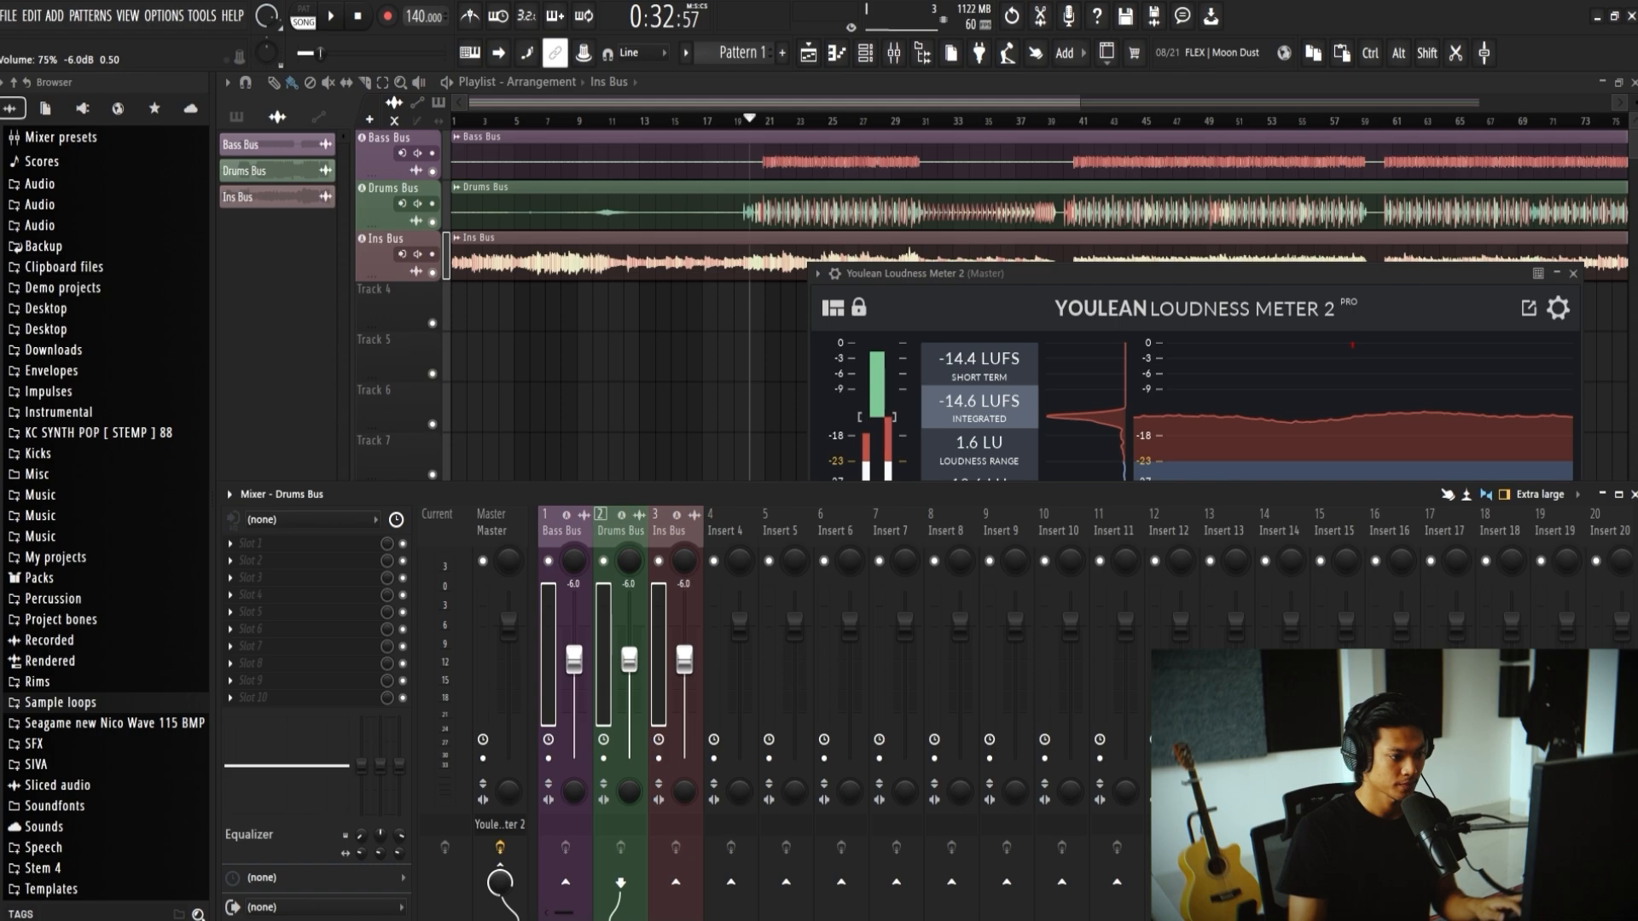
left_click(700, 522)
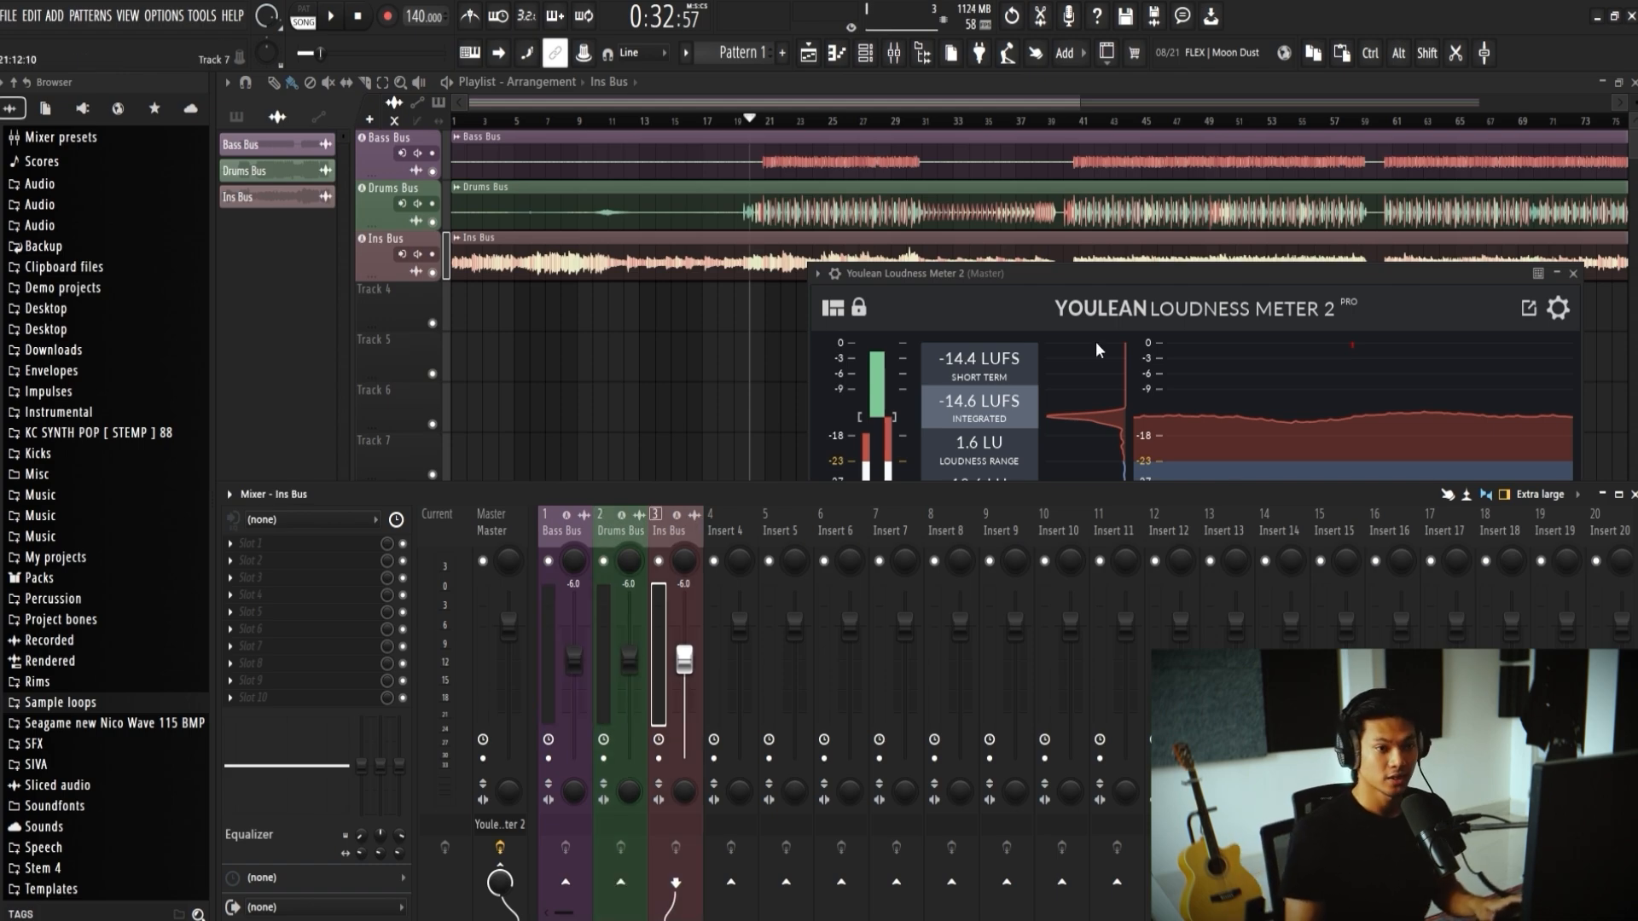
Step: Play the song with the lowered bus levels and recheck the Master loudness in the Youlean Loudness Meter 2
left_click_drag(1131, 292, 1079, 304)
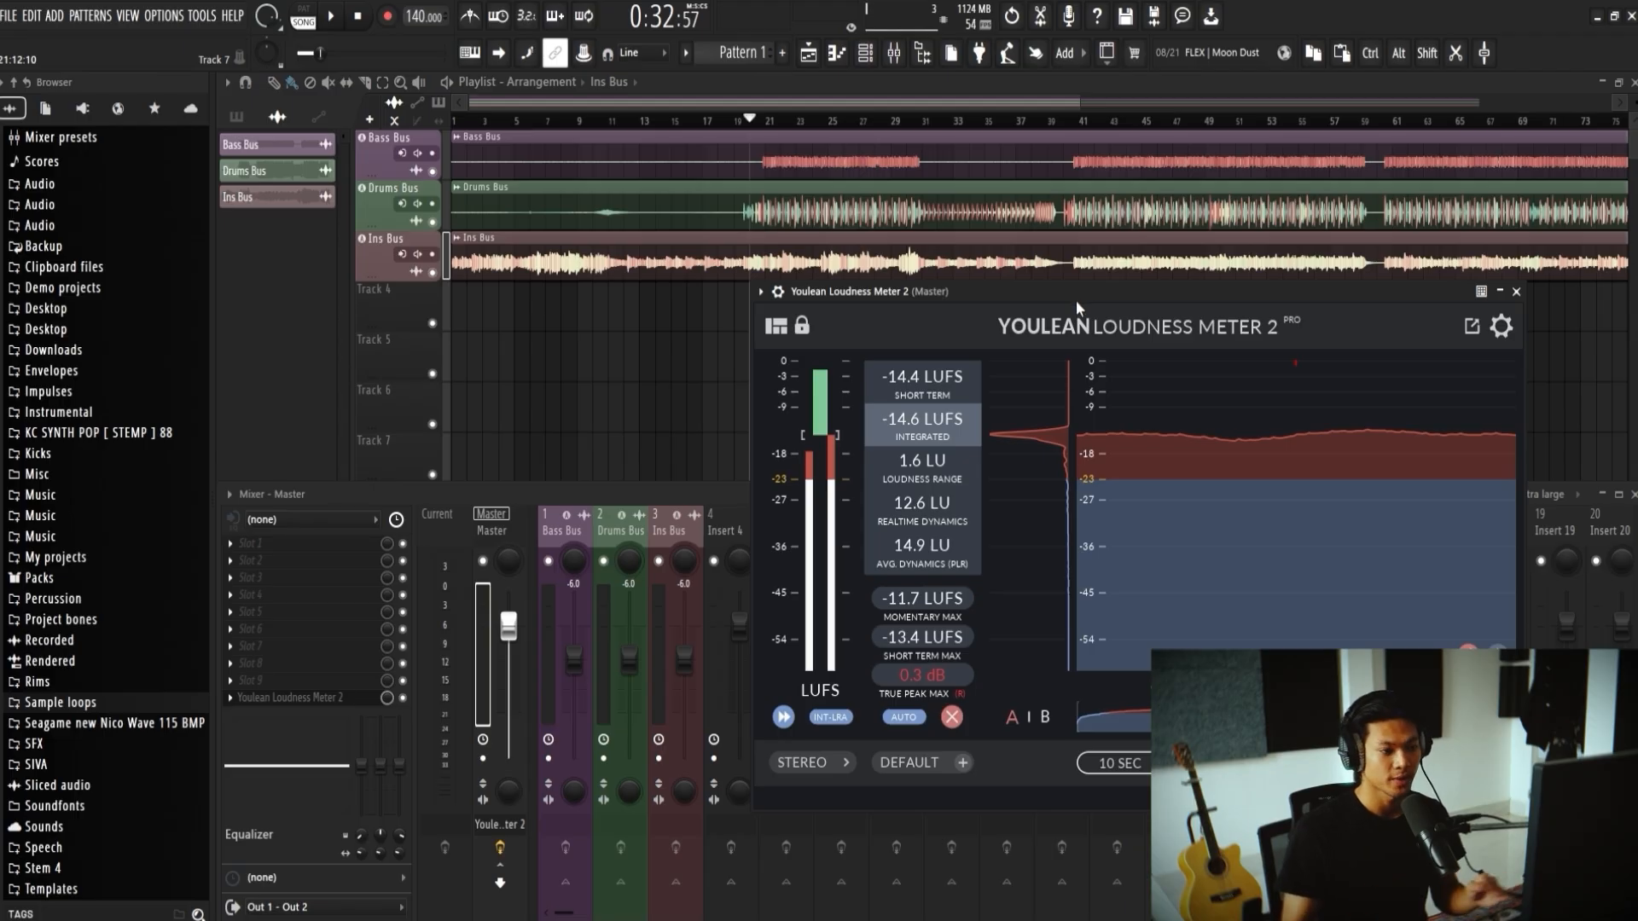
left_click(1517, 293)
key("space")
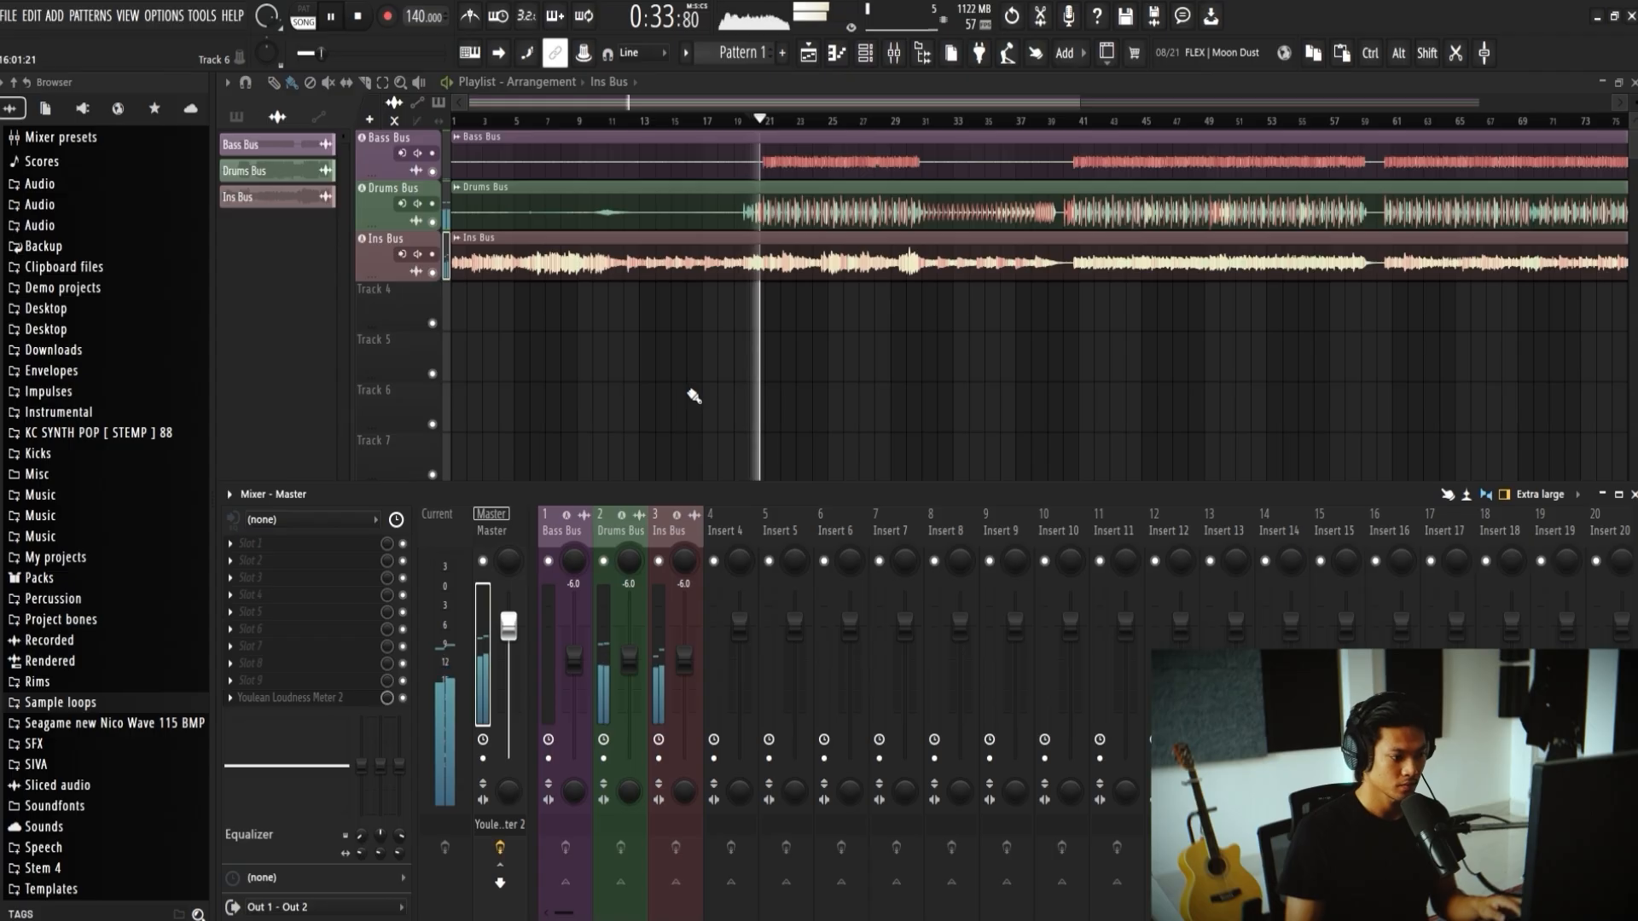
key("F9")
key("F9")
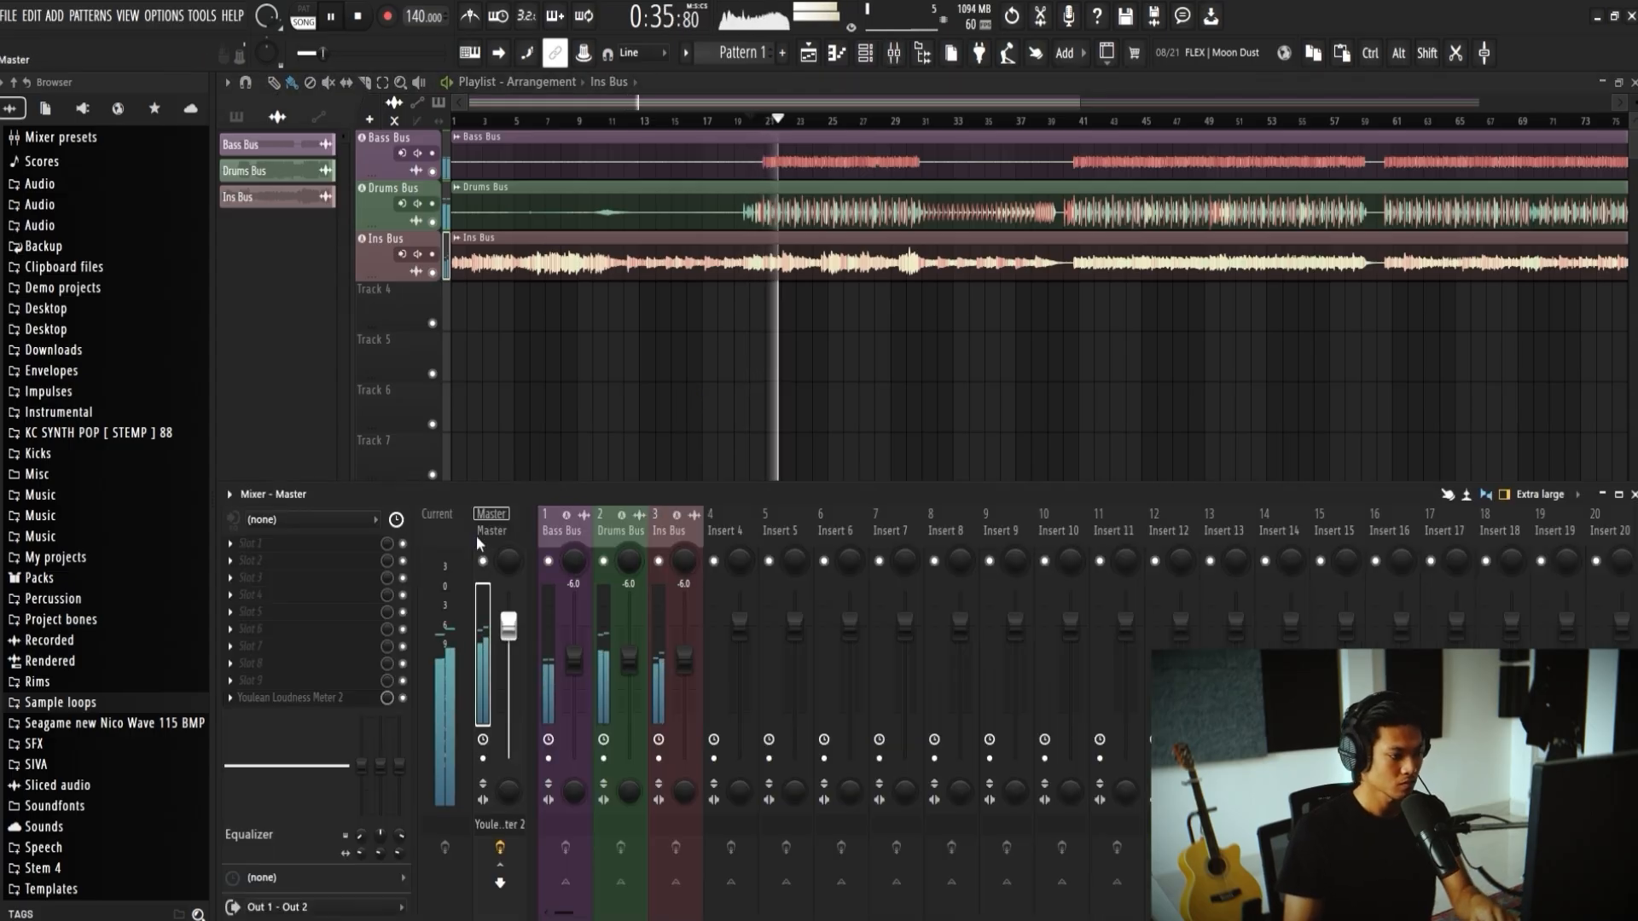
left_click(355, 693)
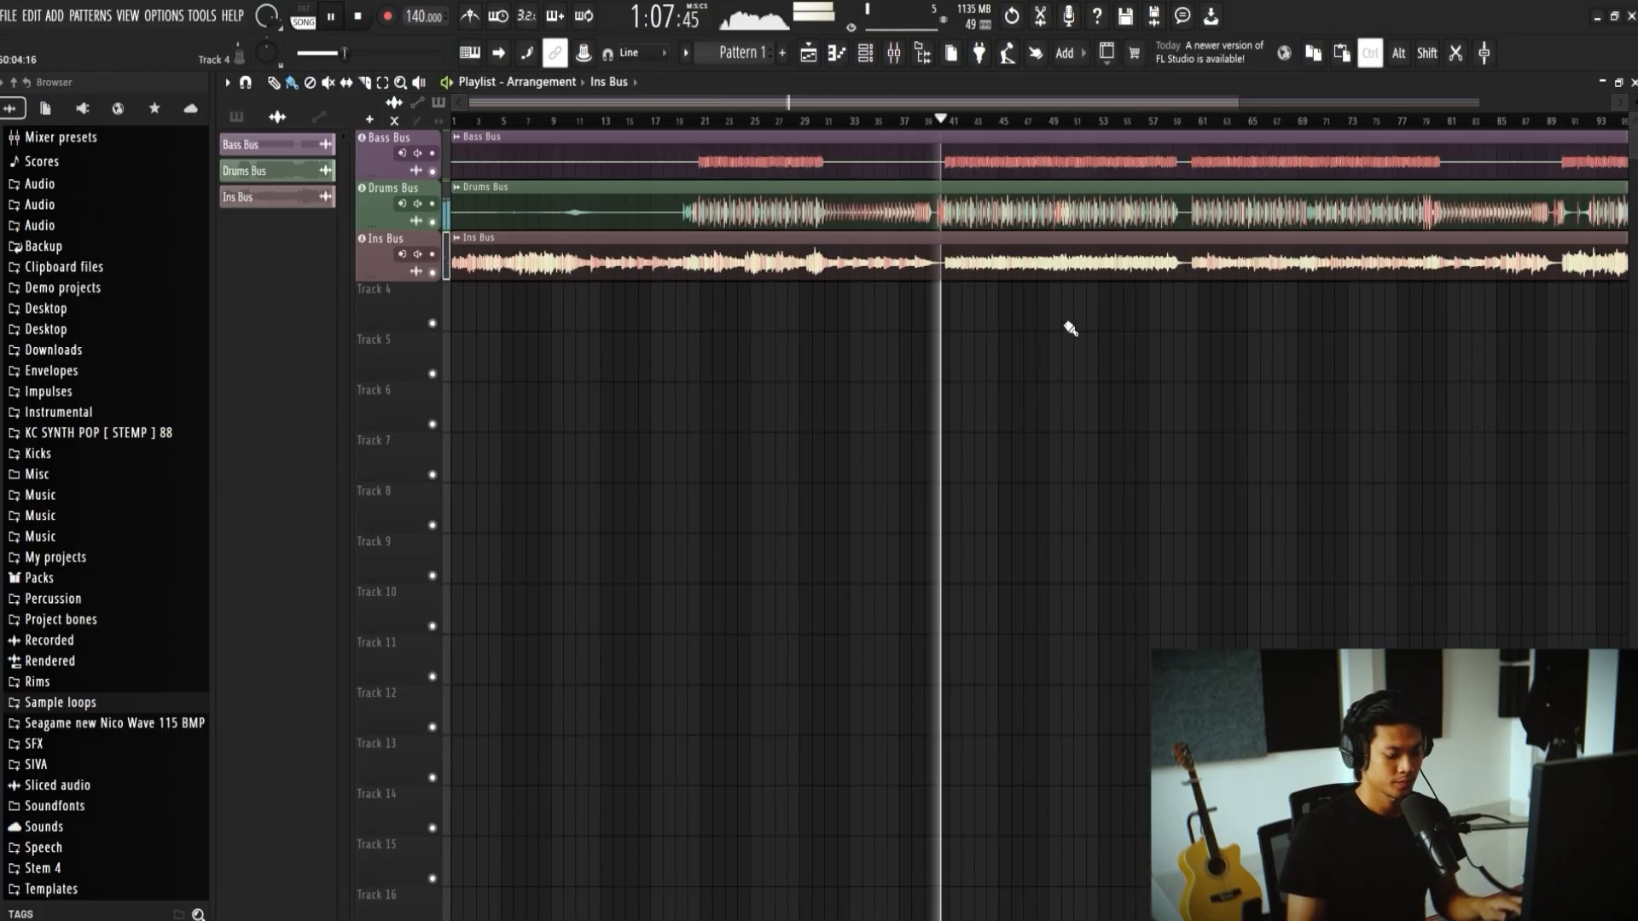
Step: Listen to the section around bar 40 while checking the bus and Master levels in the mixer
key("F9")
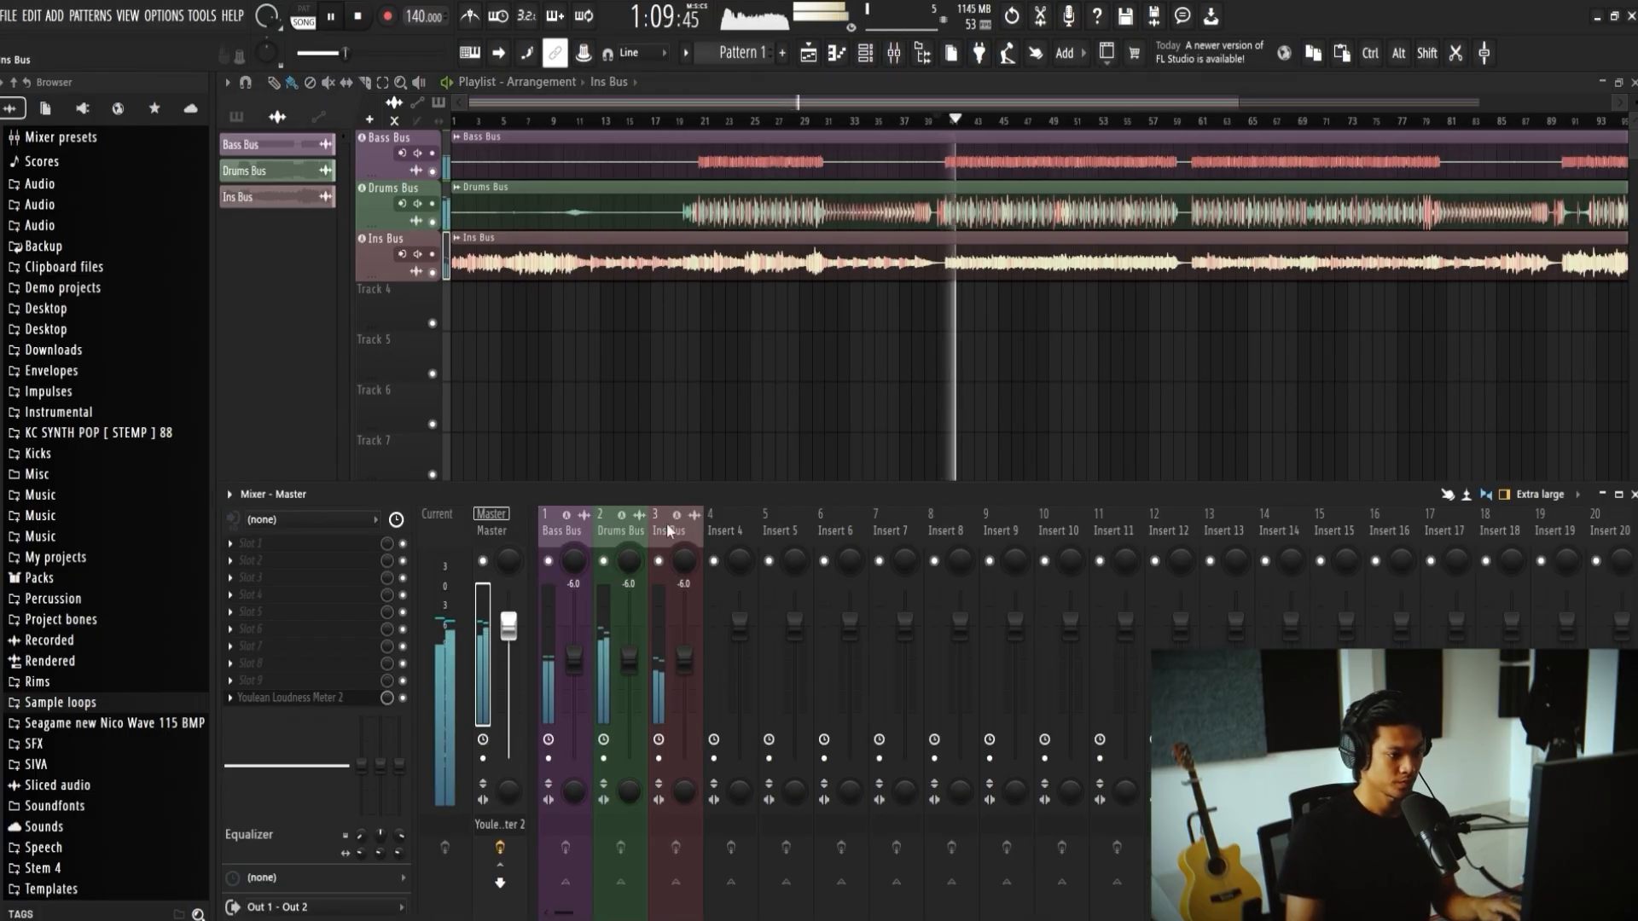
key("F9")
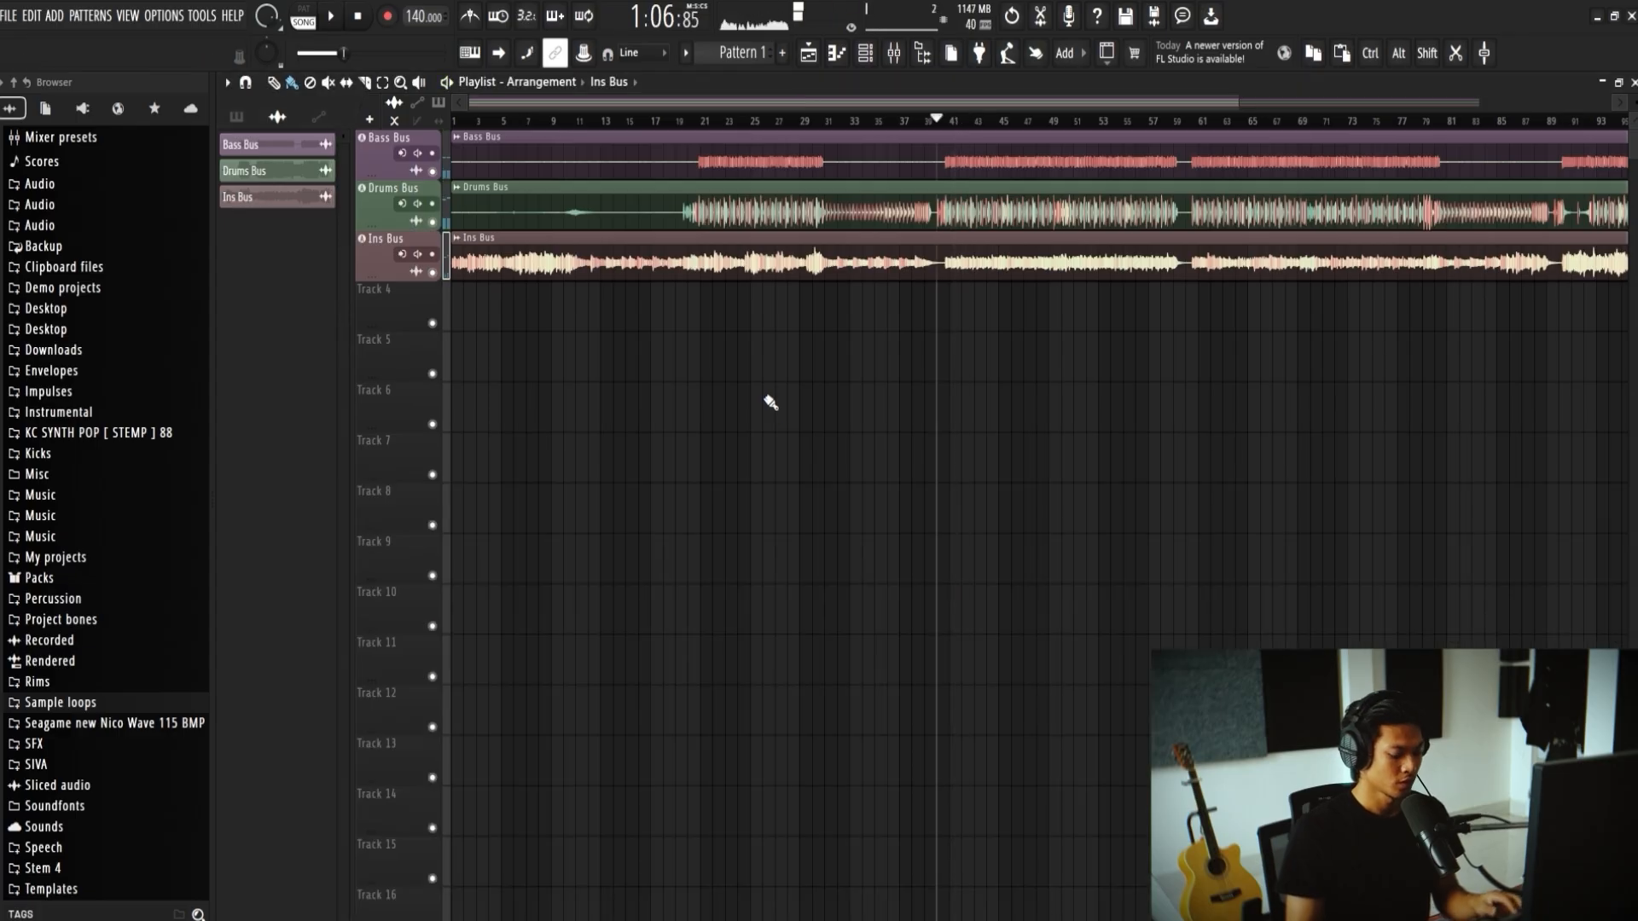
key("F9")
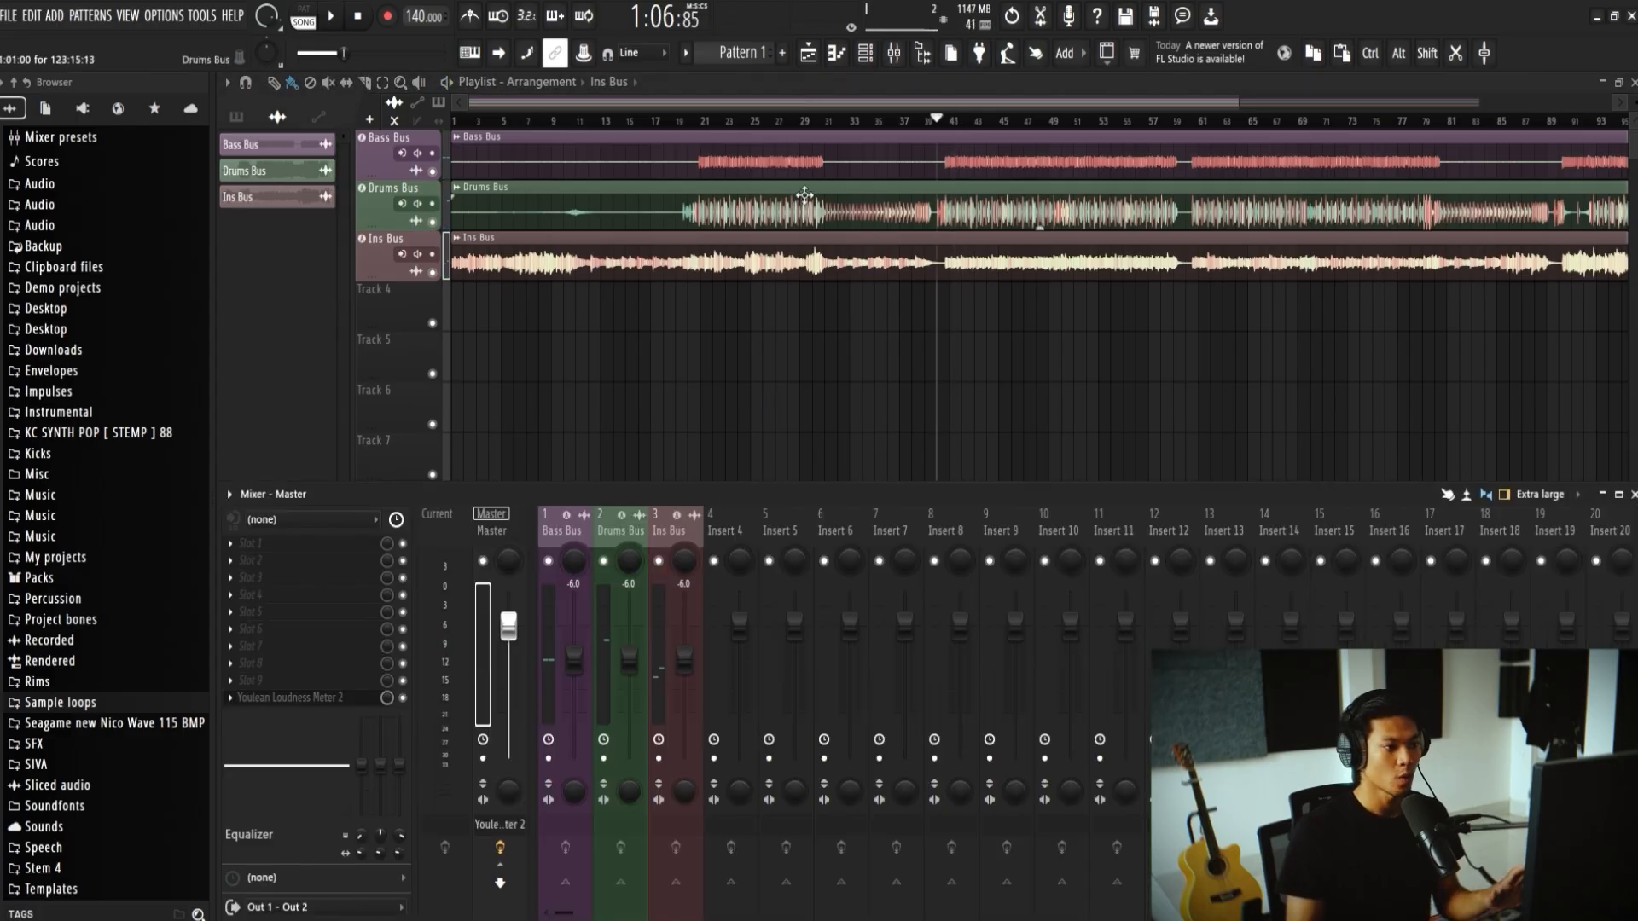
Step: Move the playhead to bar 21 and load the TR5 Classic Multi Band Limiter with the Drums Mix preset on the Drums Bus
left_click(701, 120)
key("F9")
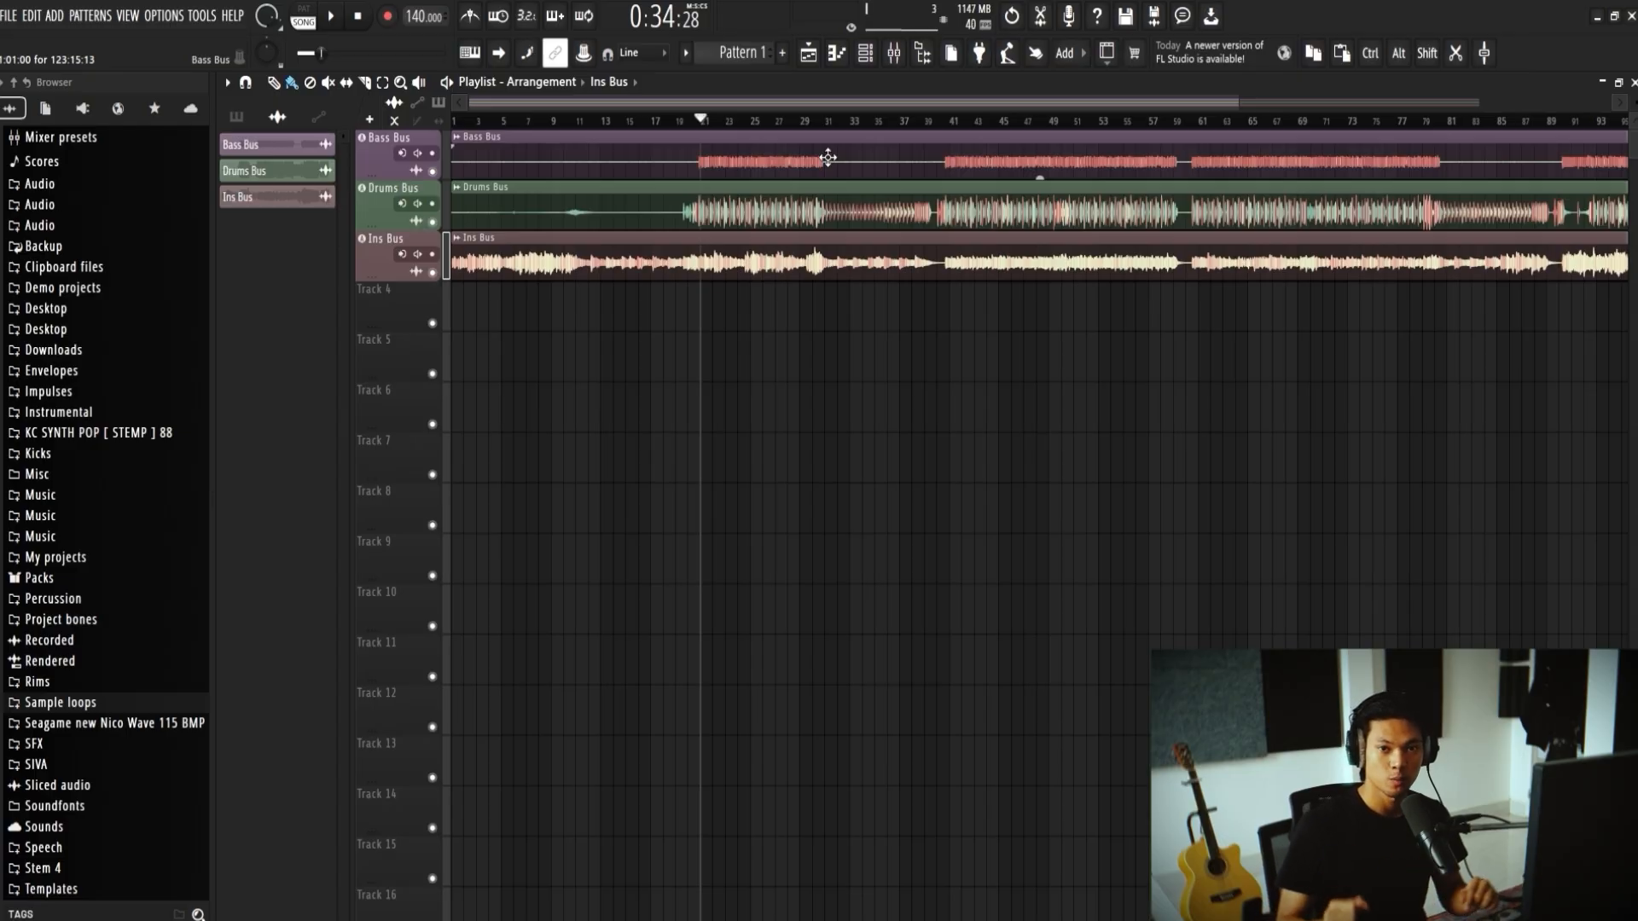
key("F9")
left_click(607, 529)
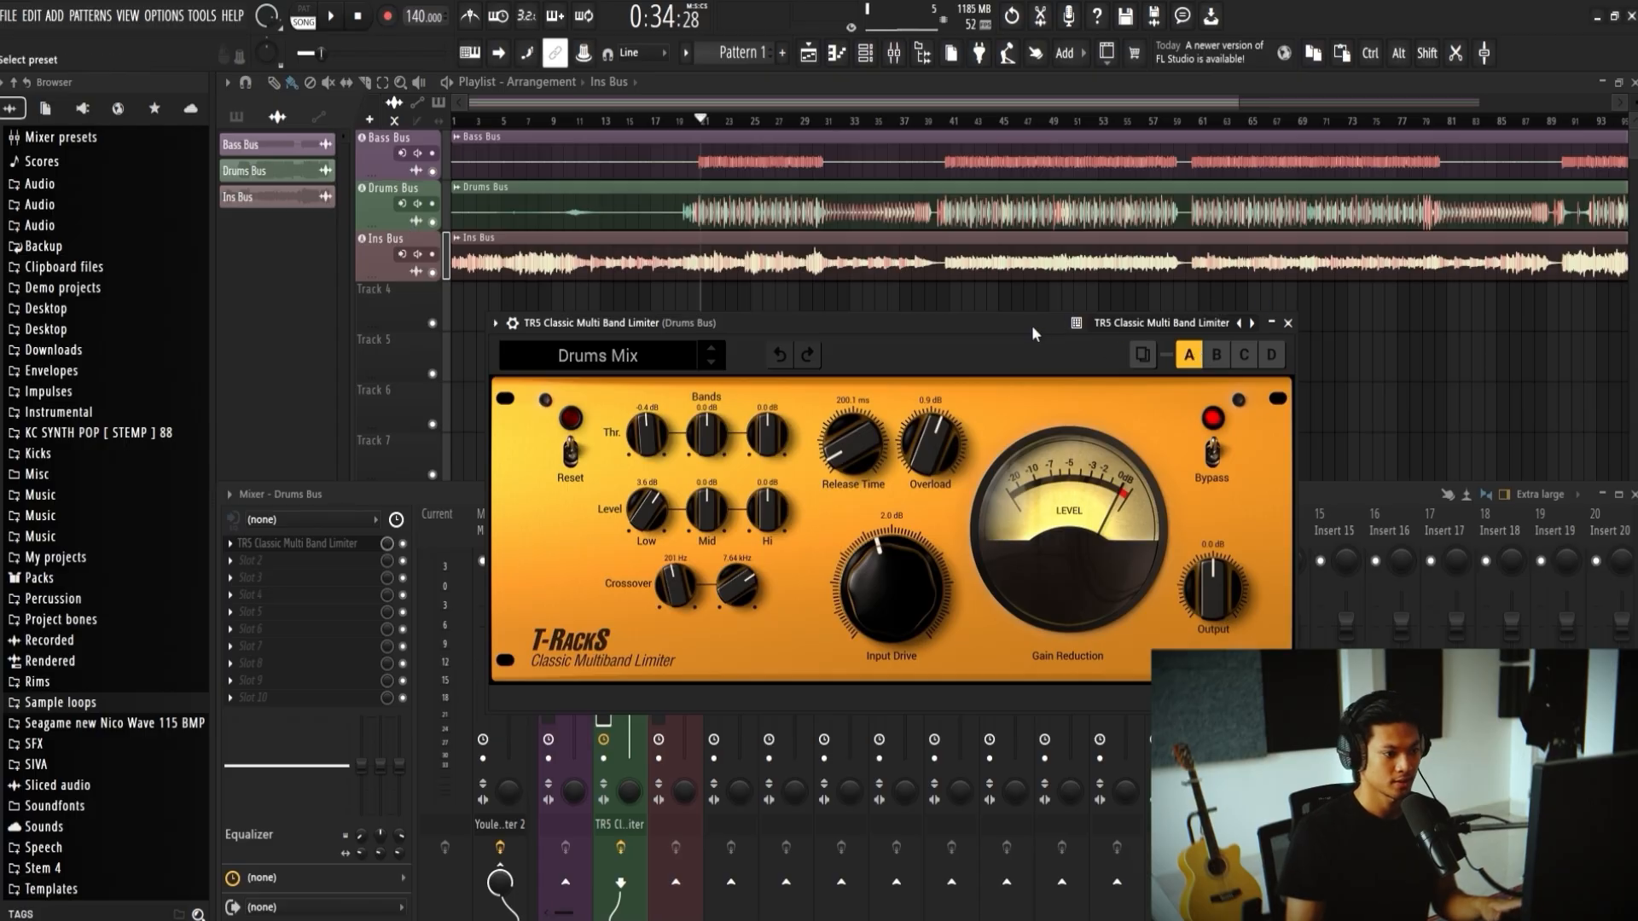
Step: Load the TR5 Bus Compressor on the Bass Bus with The Glue preset
left_click(569, 537)
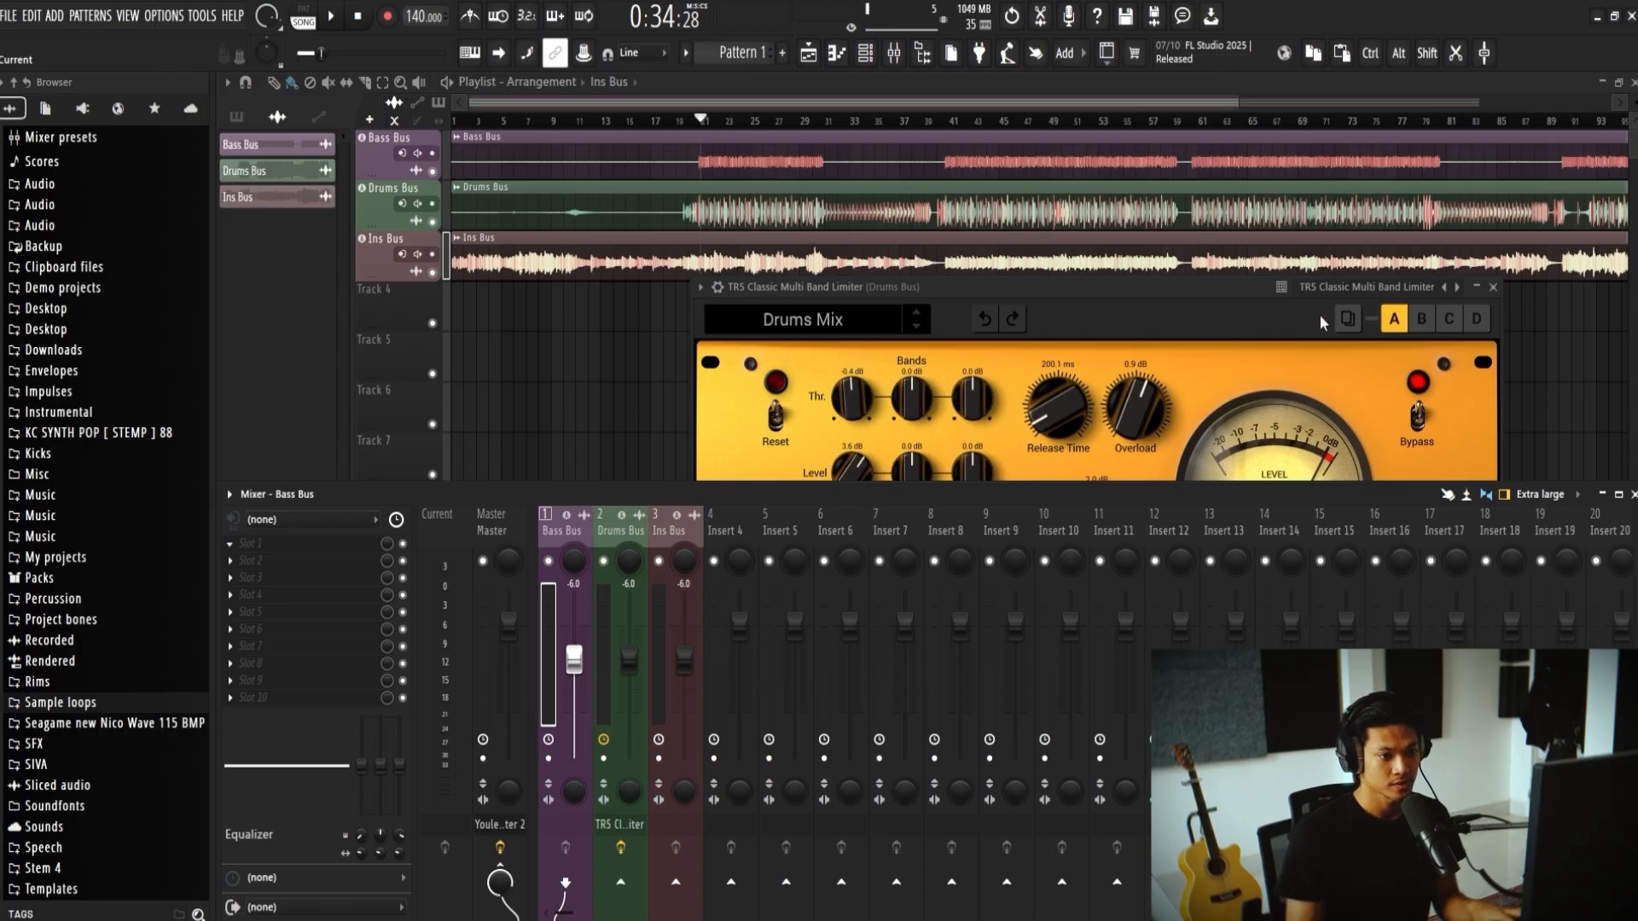
right_click(1609, 363)
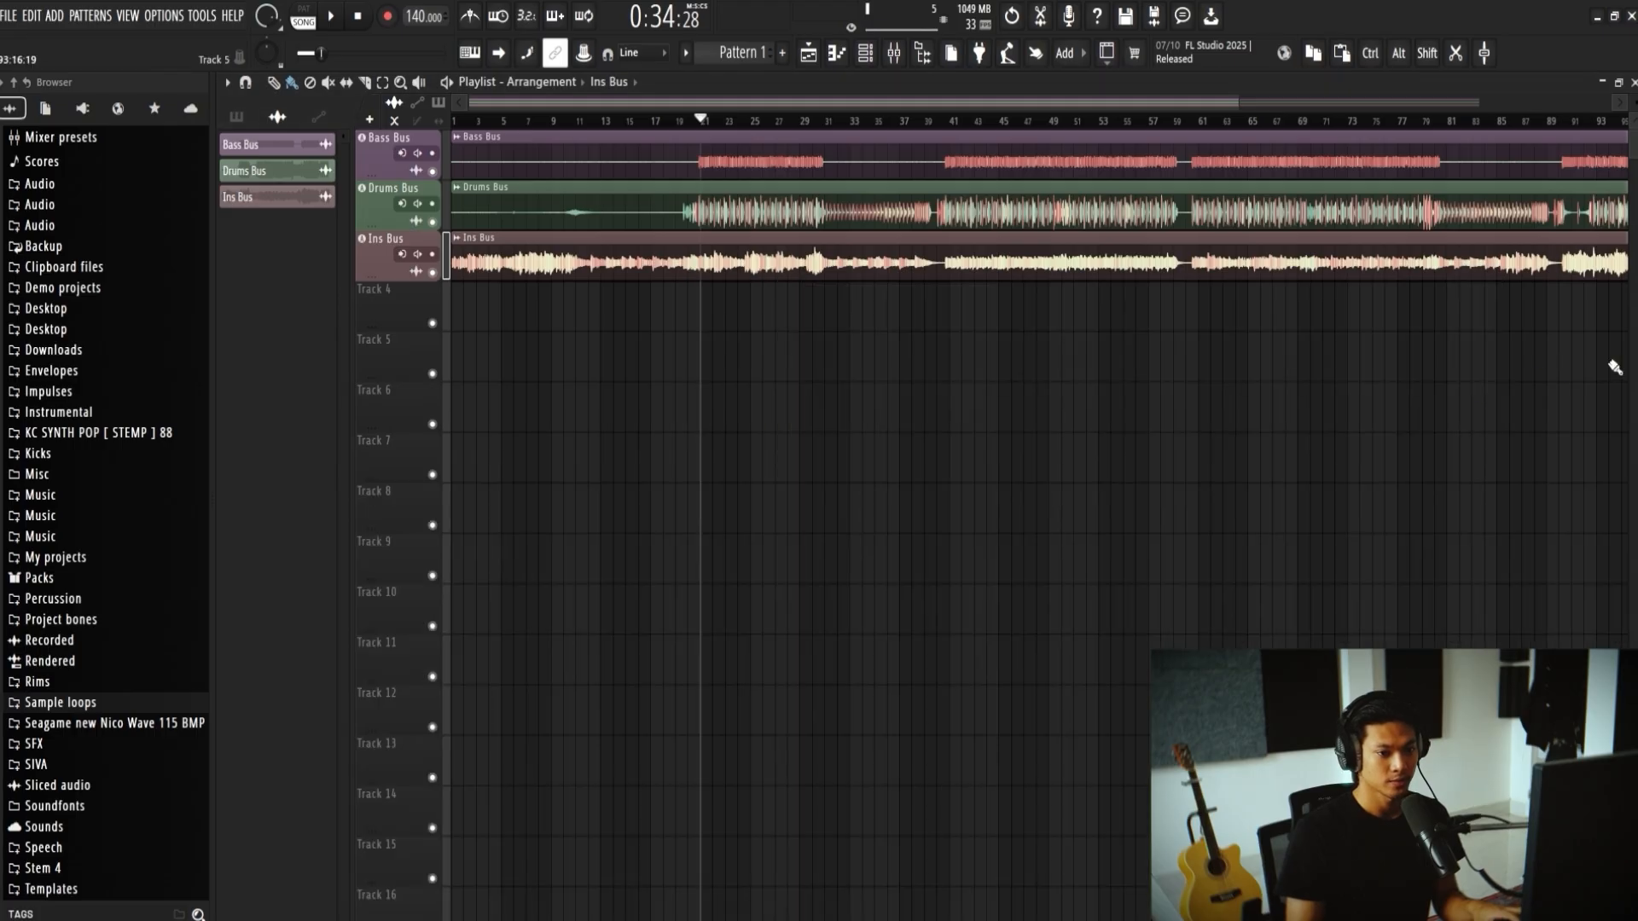
key("F9")
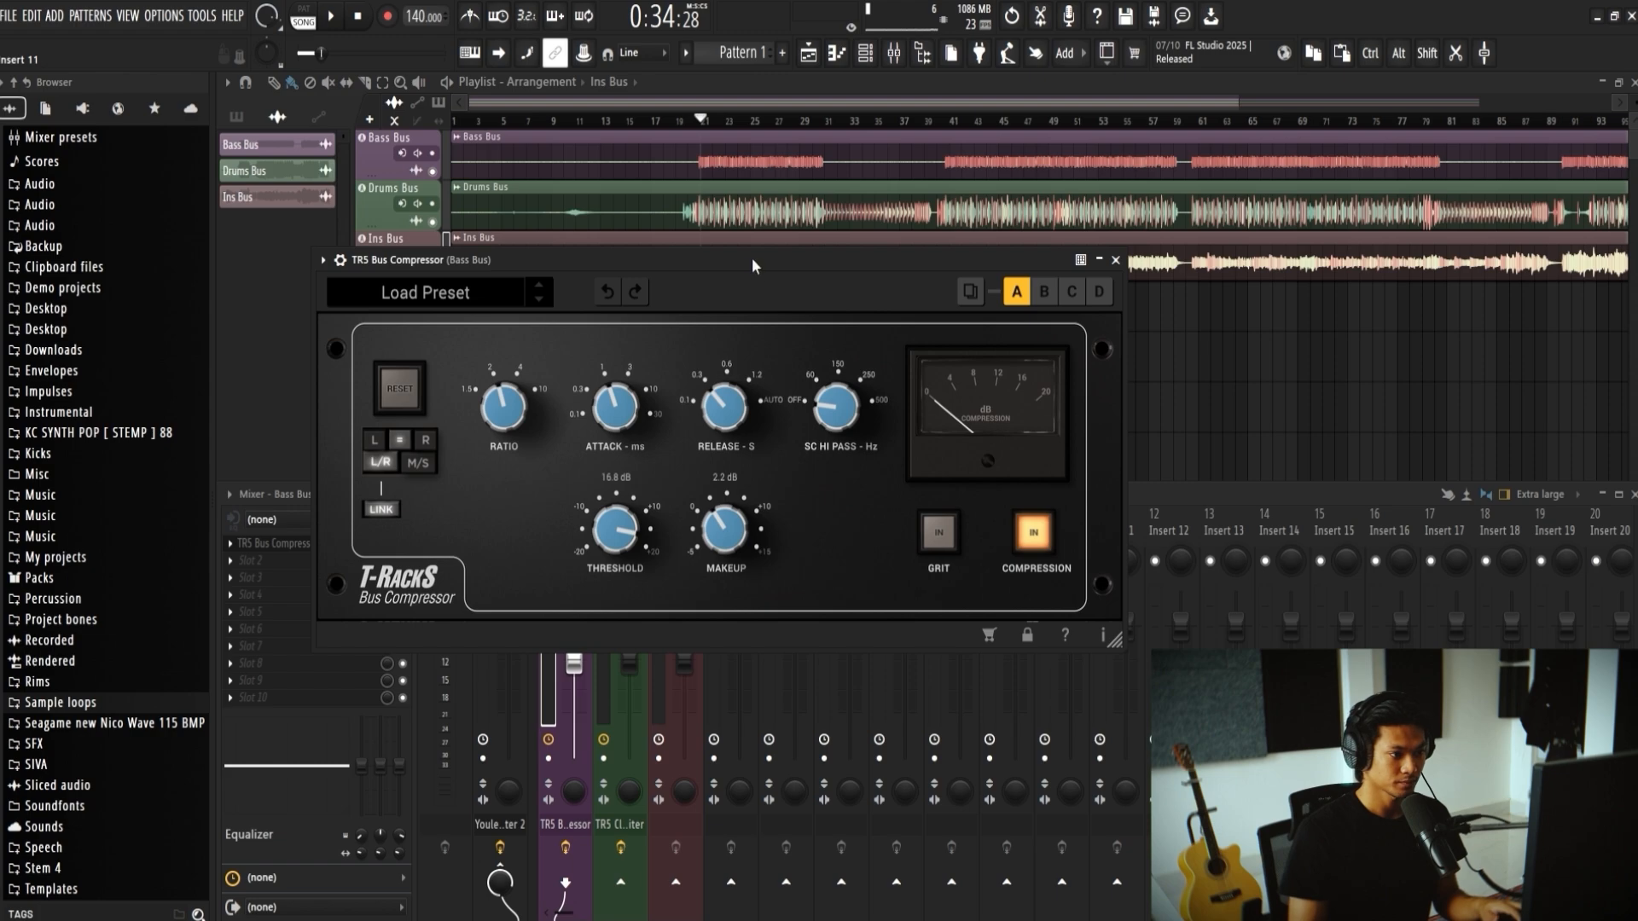
left_click_drag(752, 265, 1177, 258)
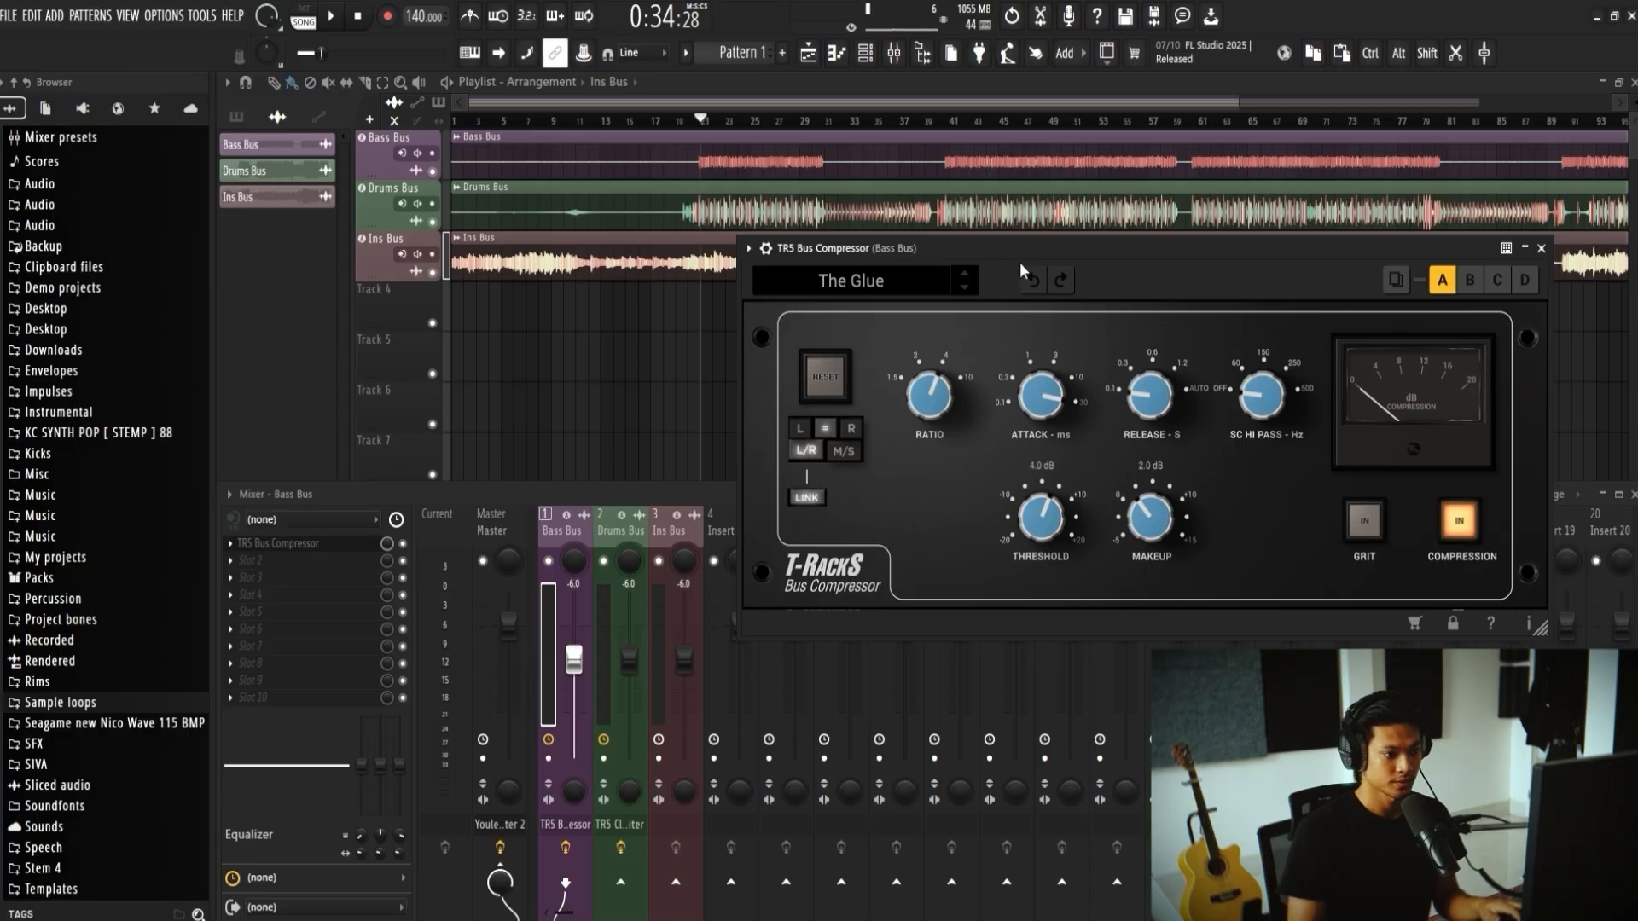
left_click(1541, 249)
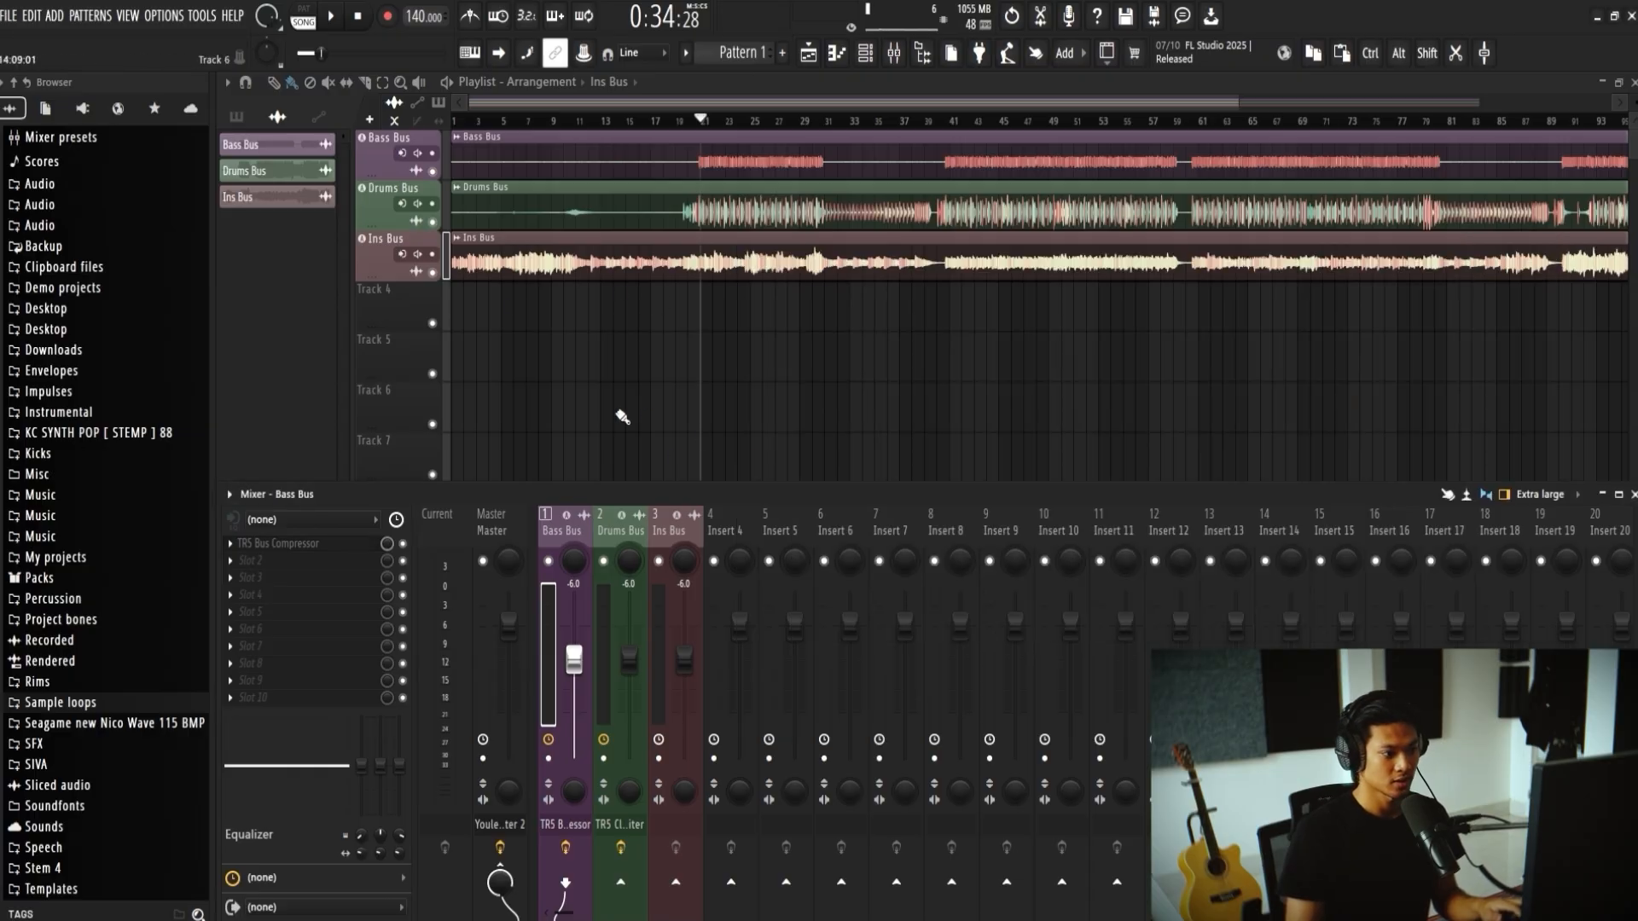
Step: Mute the Ins Bus playlist track and play only the bass and drums from just before bar 21
left_click(432, 273)
left_click(675, 125)
left_click(565, 121)
key("space")
left_click(691, 125)
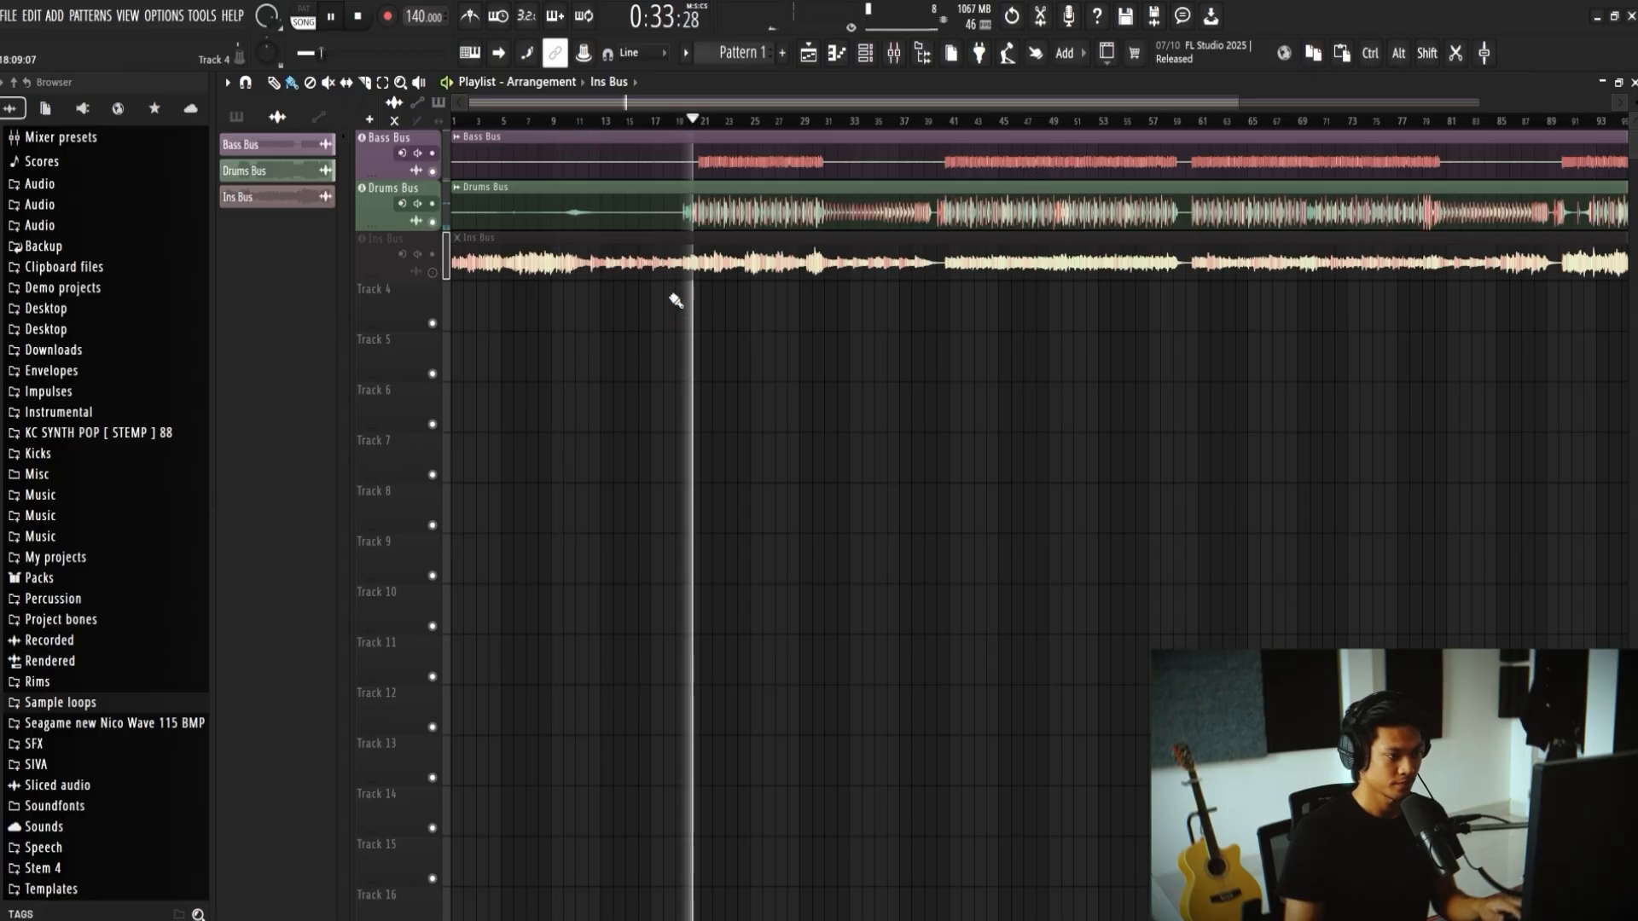
key("F9")
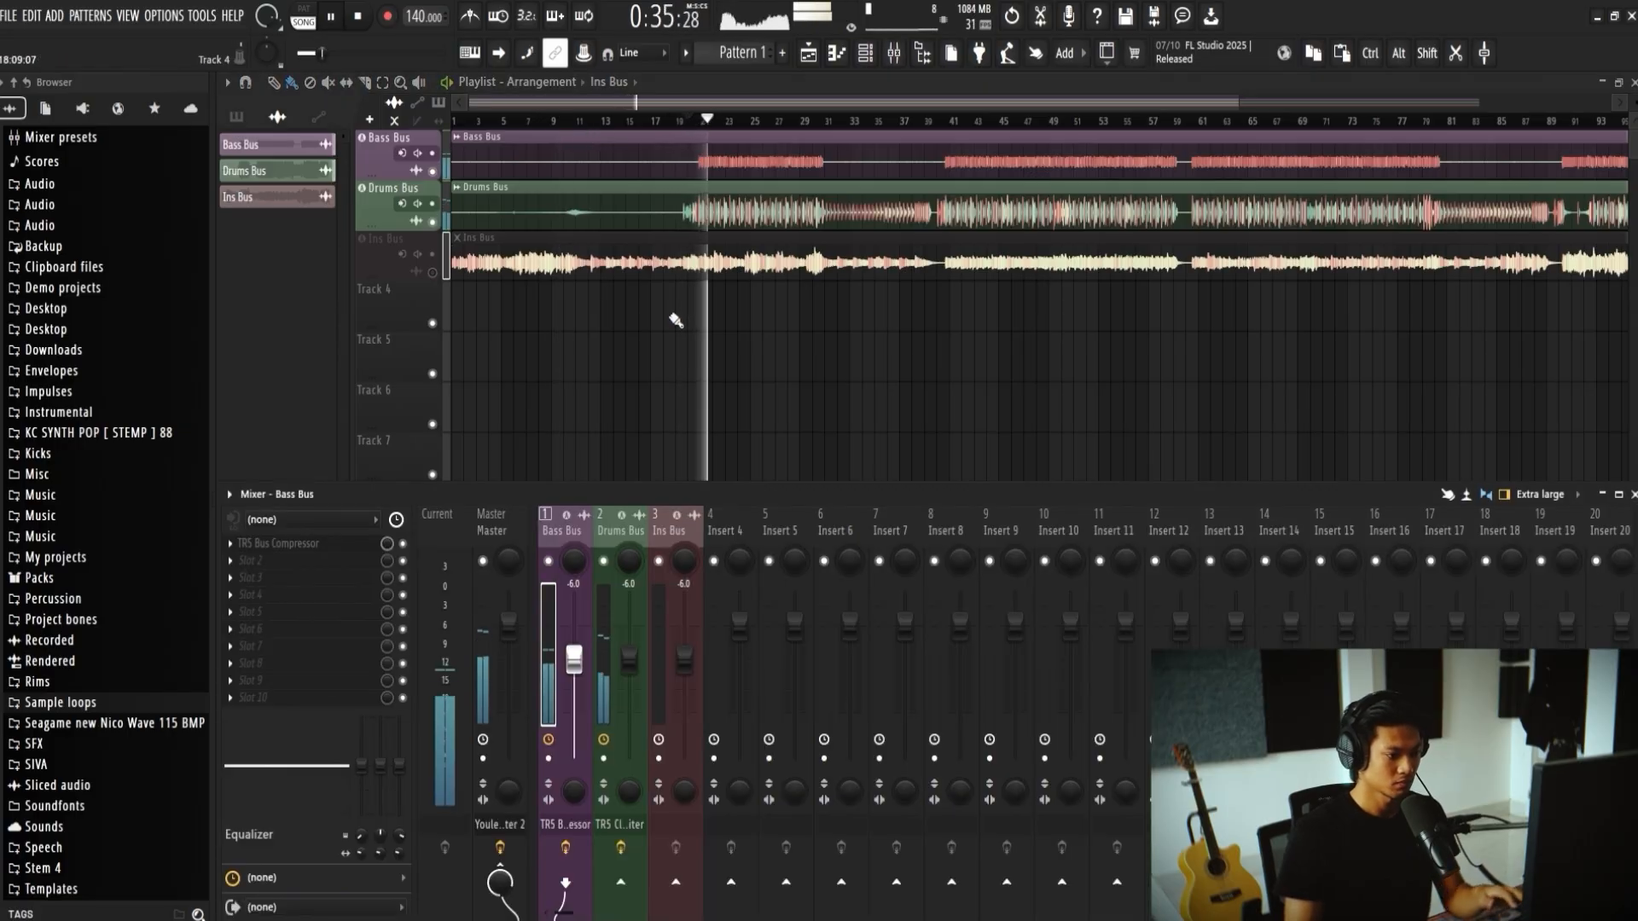
Step: Compare the Bass Bus with its effects bypassed, and set the TR5 Bus Compressor's threshold to 0.4 dB
left_click(565, 847)
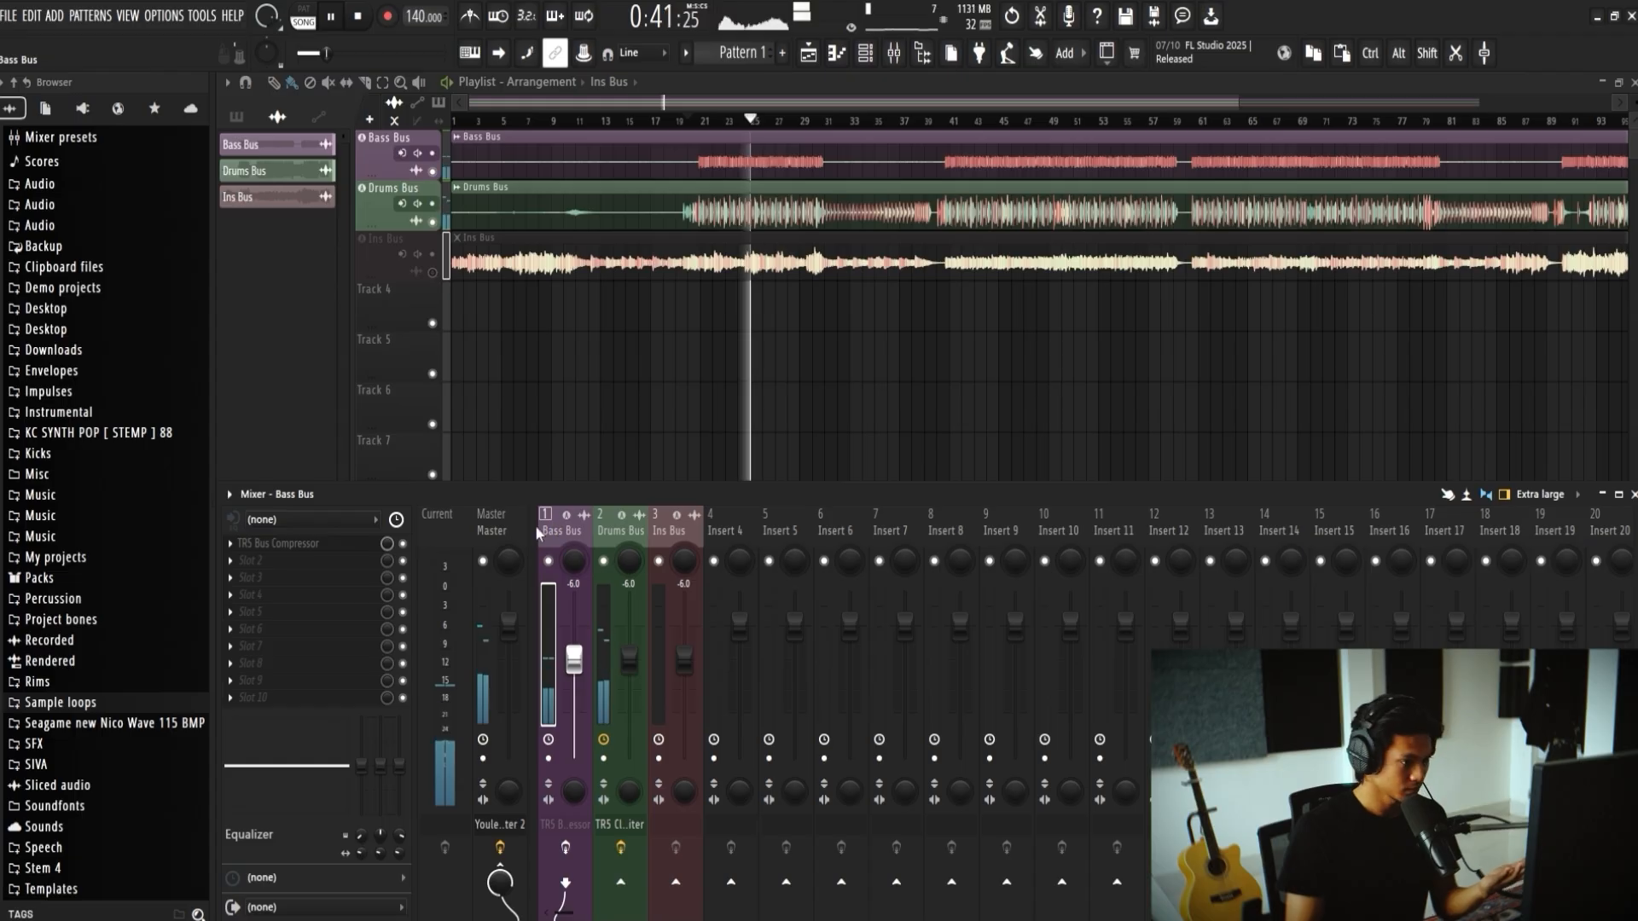
left_click(331, 546)
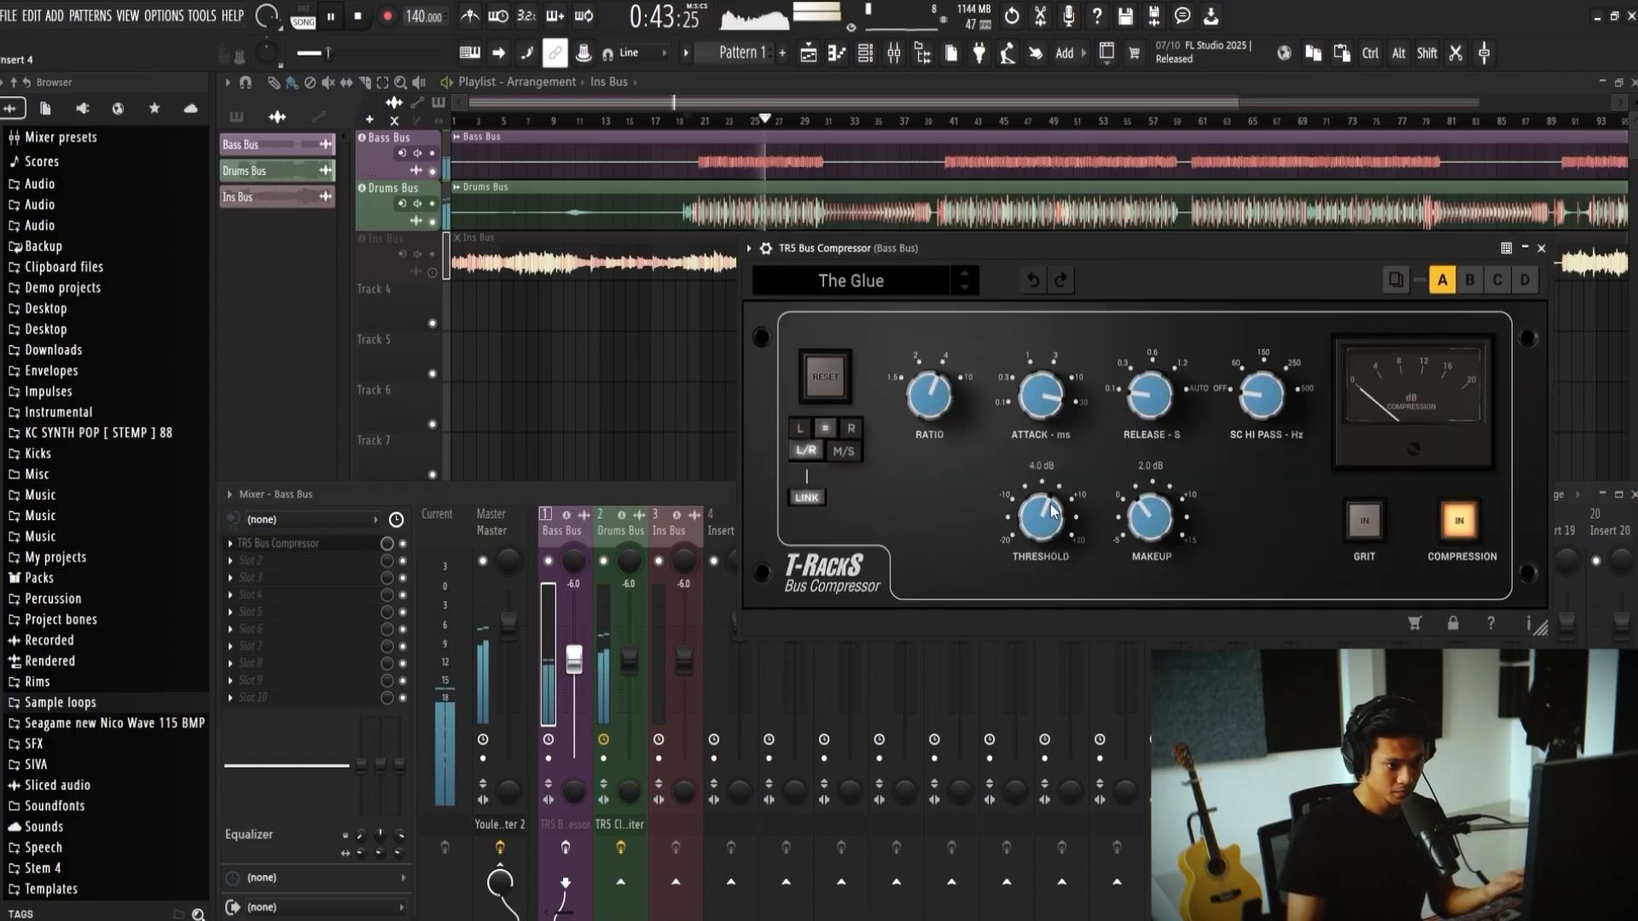
left_click_drag(1052, 512, 1055, 597)
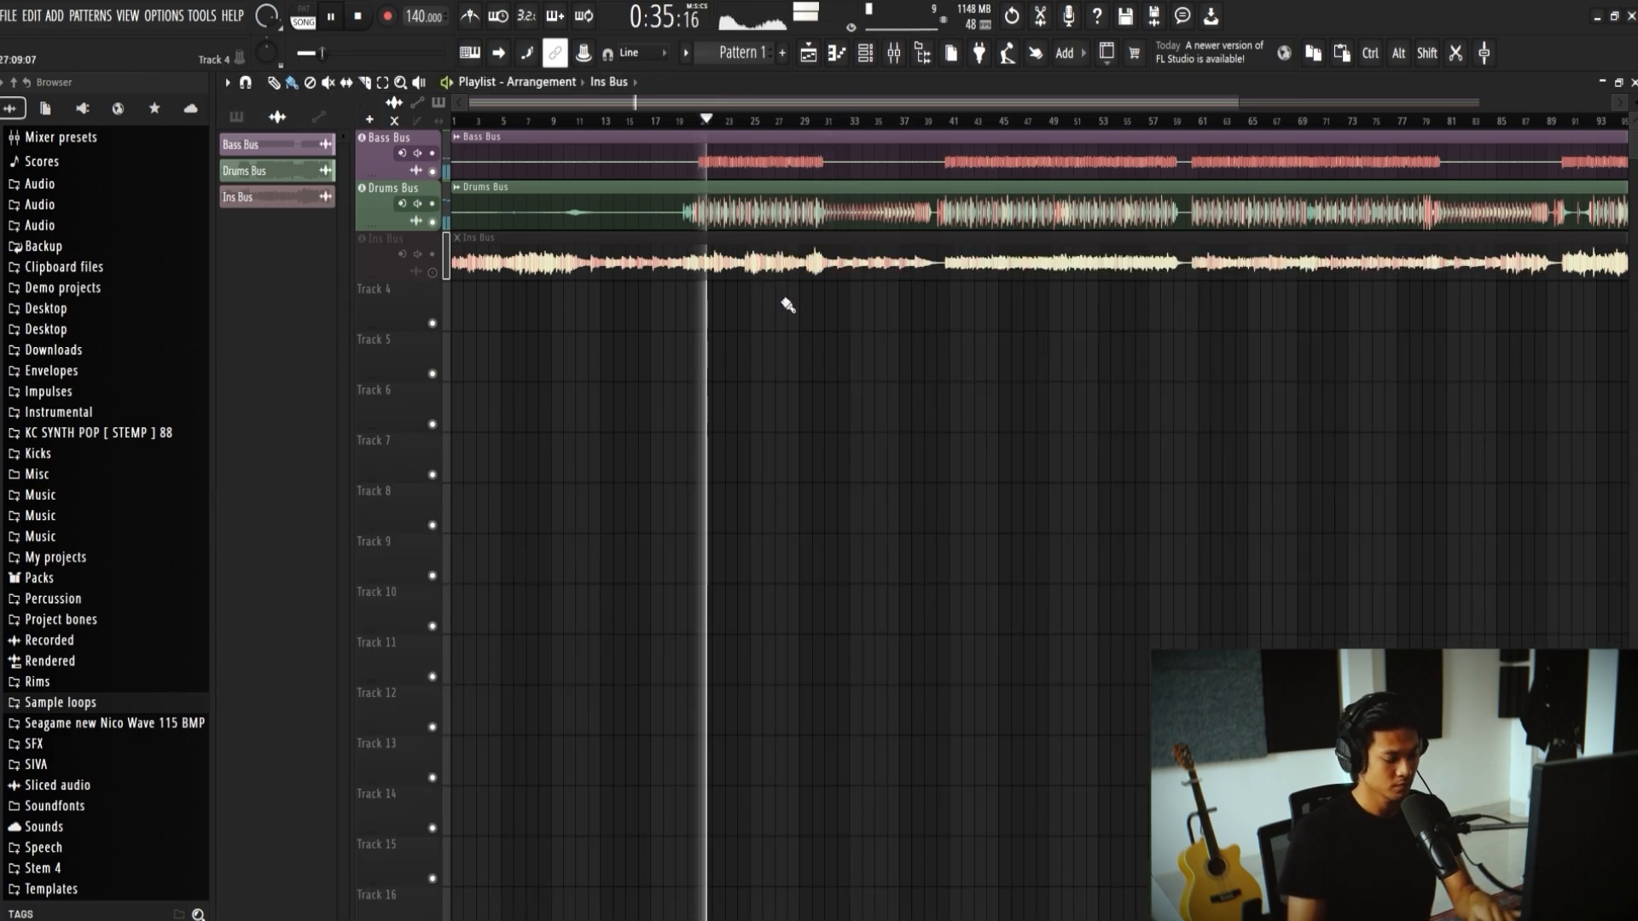
key("F9")
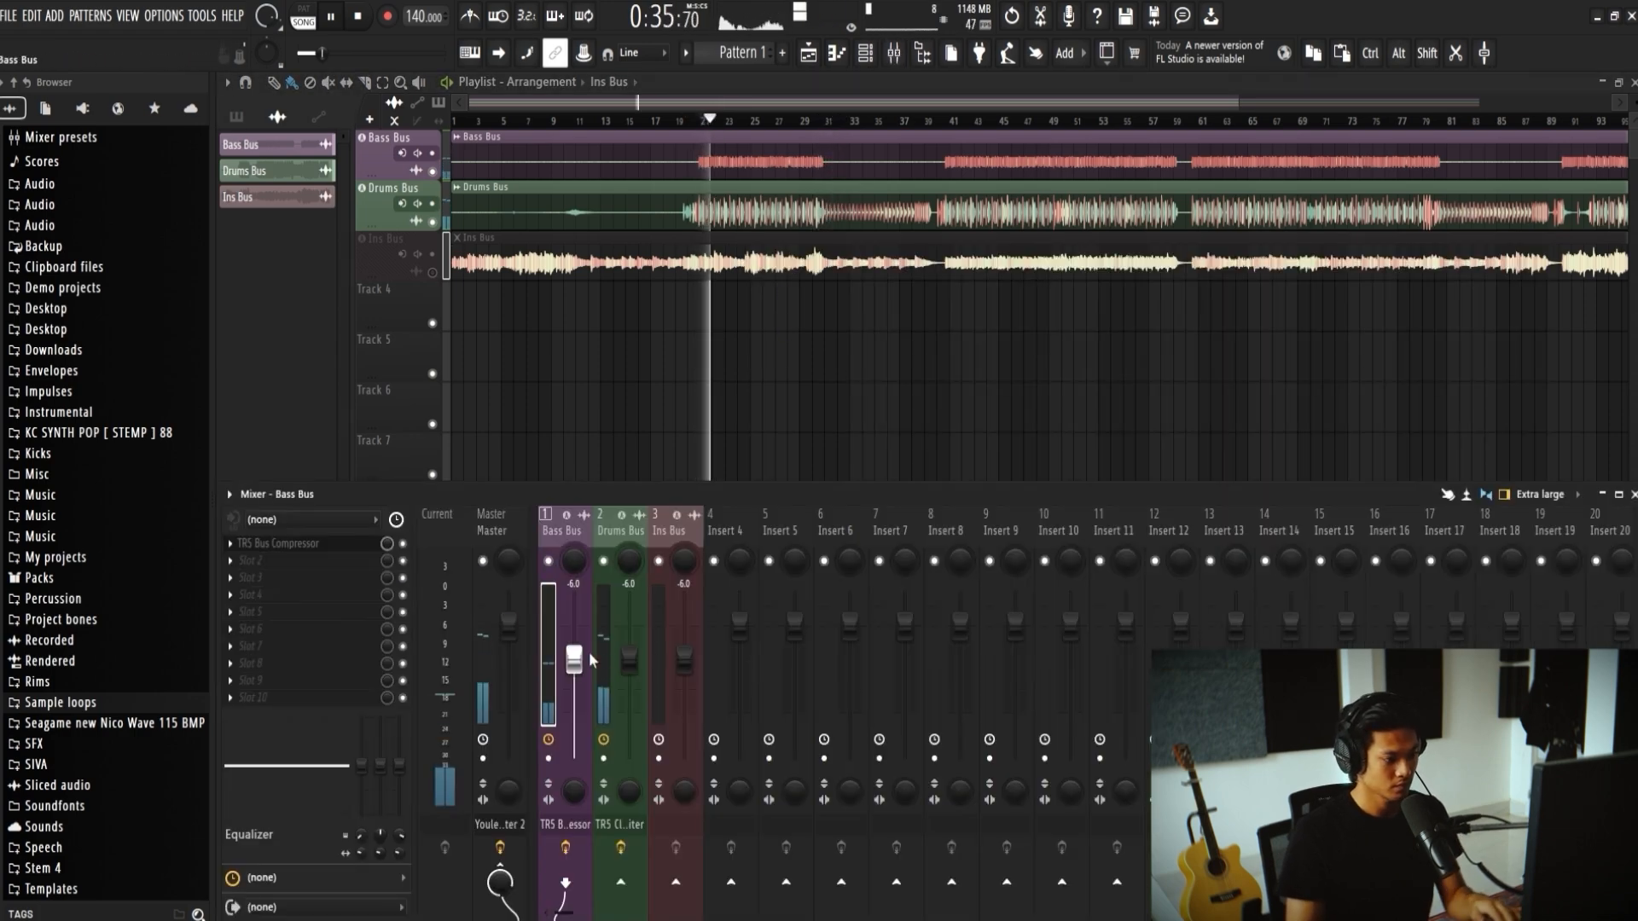
left_click(333, 545)
left_click_drag(1040, 514, 1054, 459)
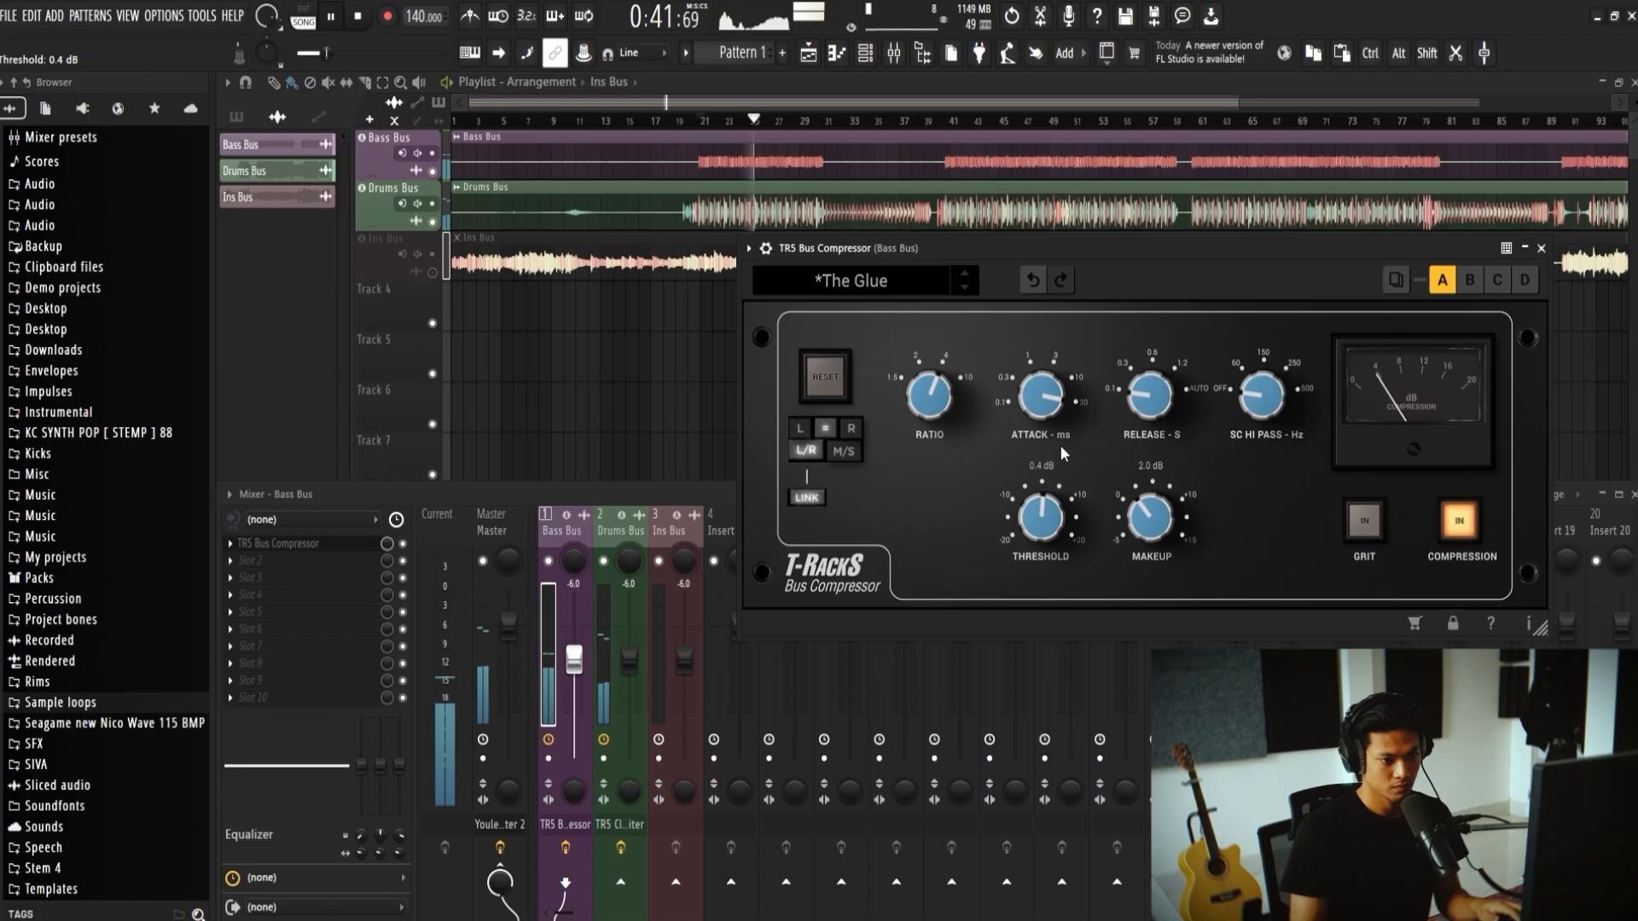
Step: Set the Bass Bus compressor's threshold to 1.8 dB and the Drums Bus limiter's input drive to 4.5 dB
mouse_move(1061, 446)
left_mouse_down()
mouse_move(1059, 474)
mouse_move(1062, 439)
left_mouse_up()
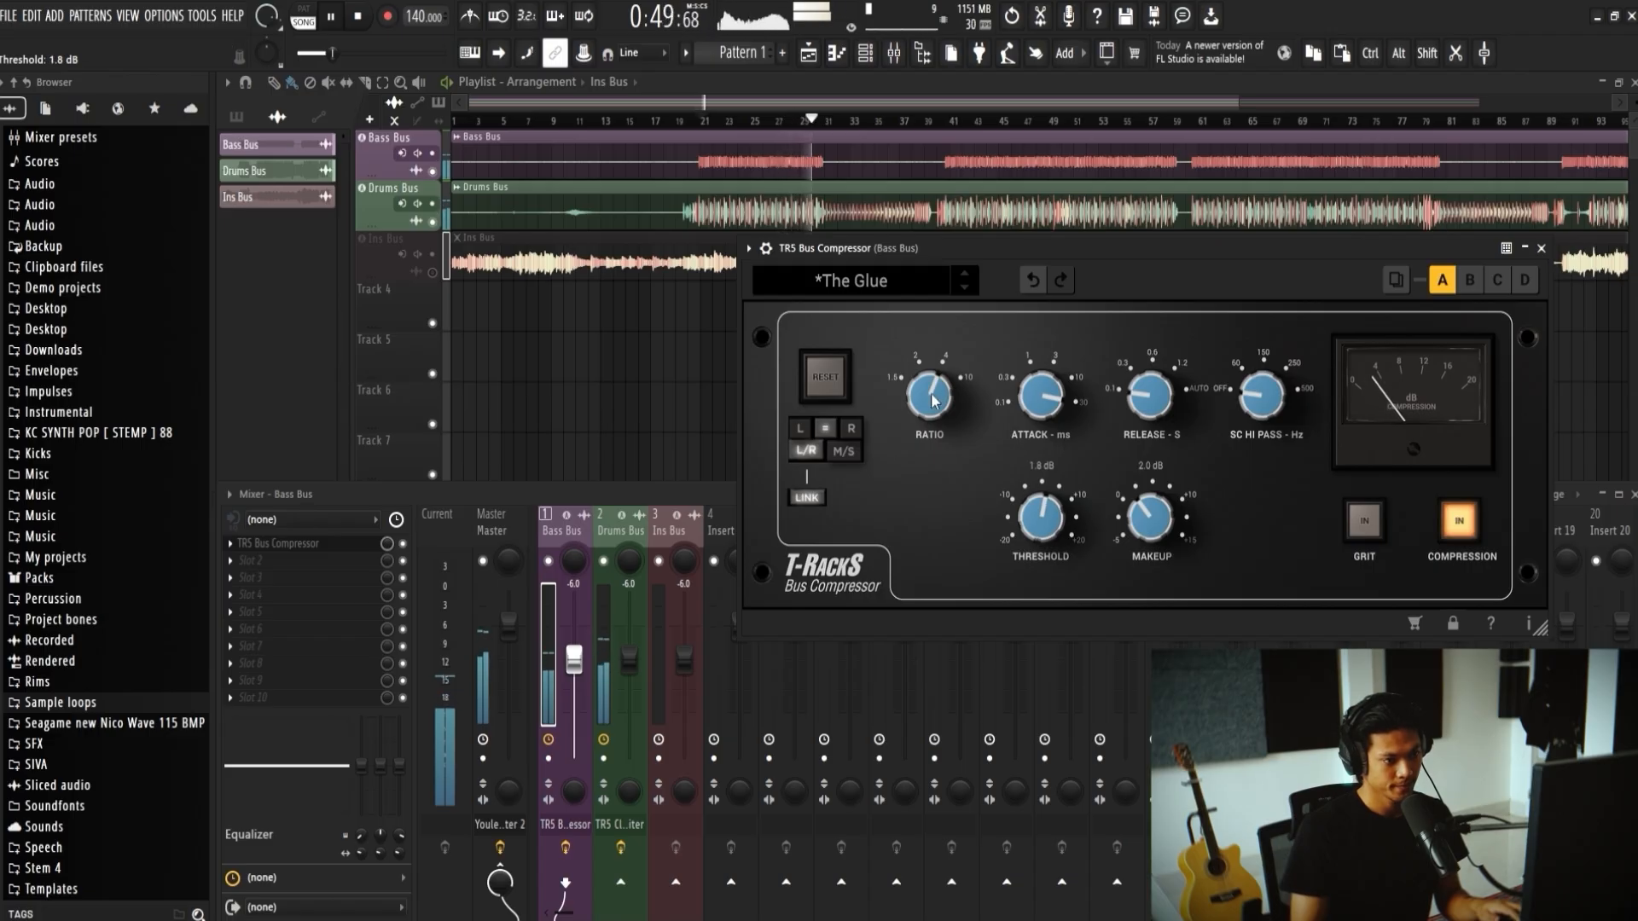
left_click(604, 543)
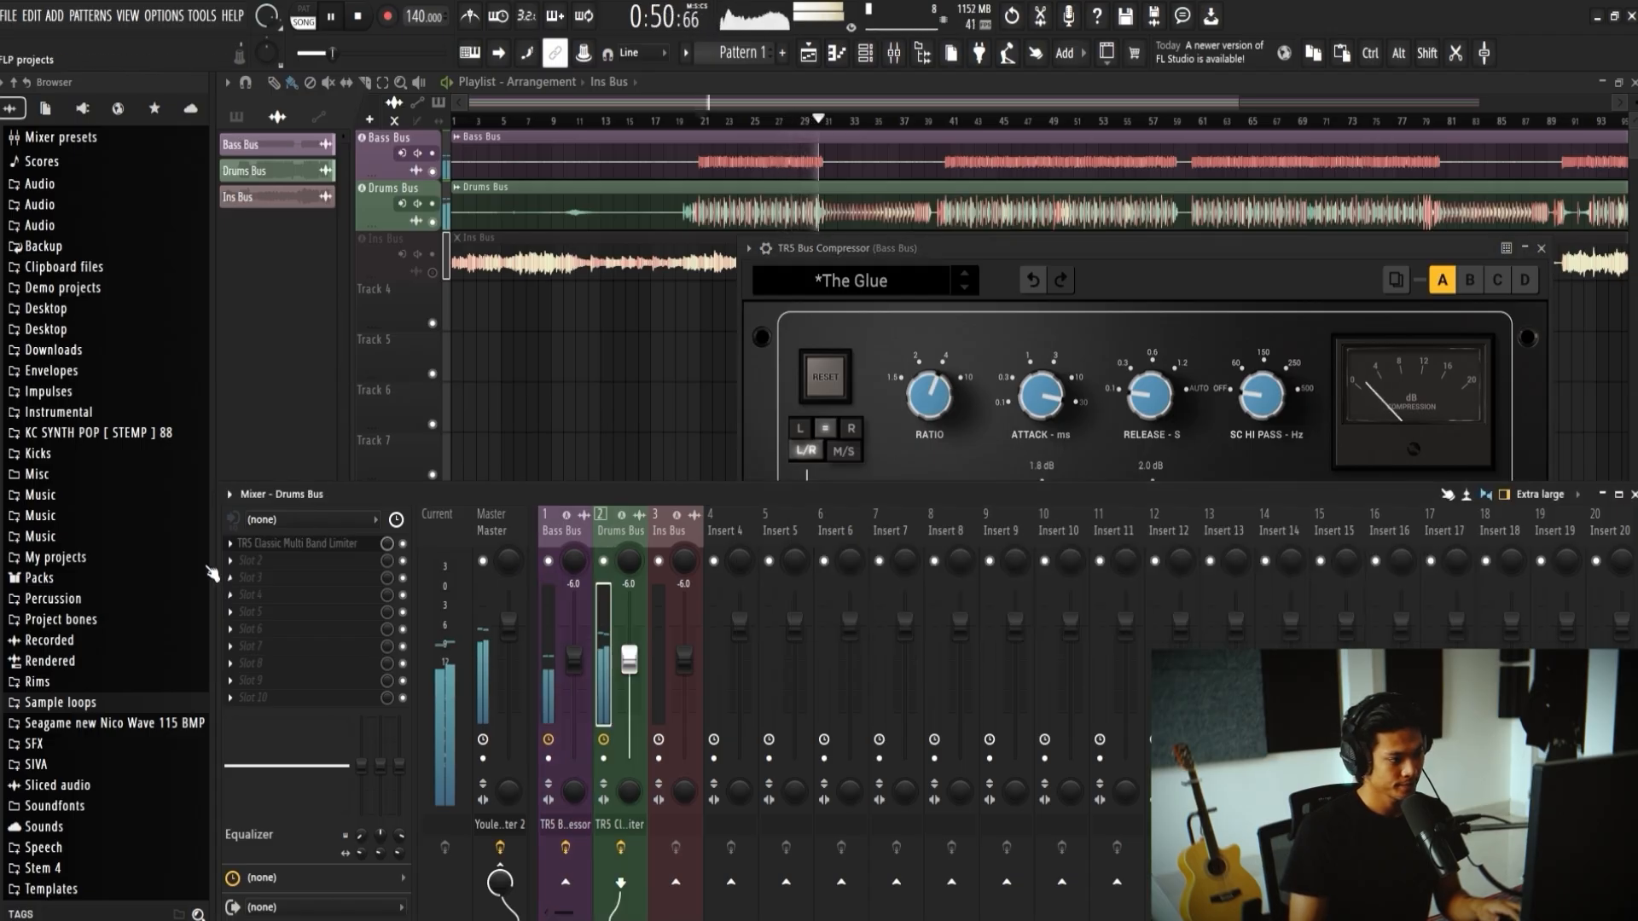
left_click(314, 547)
key("space")
key("space")
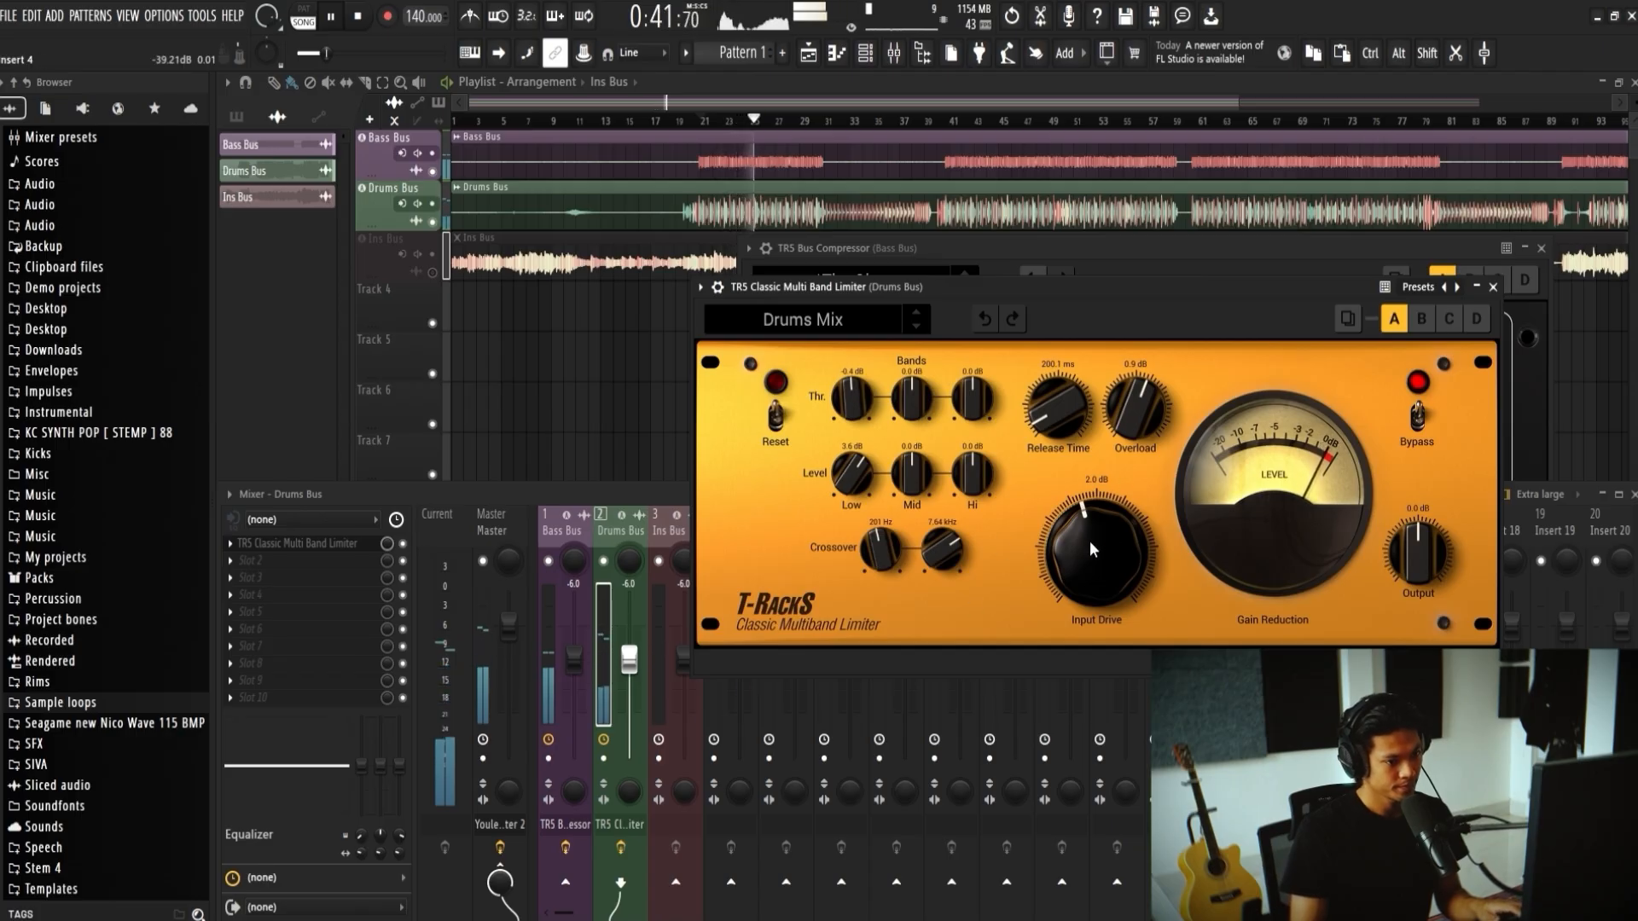
left_click_drag(1093, 539, 1112, 512)
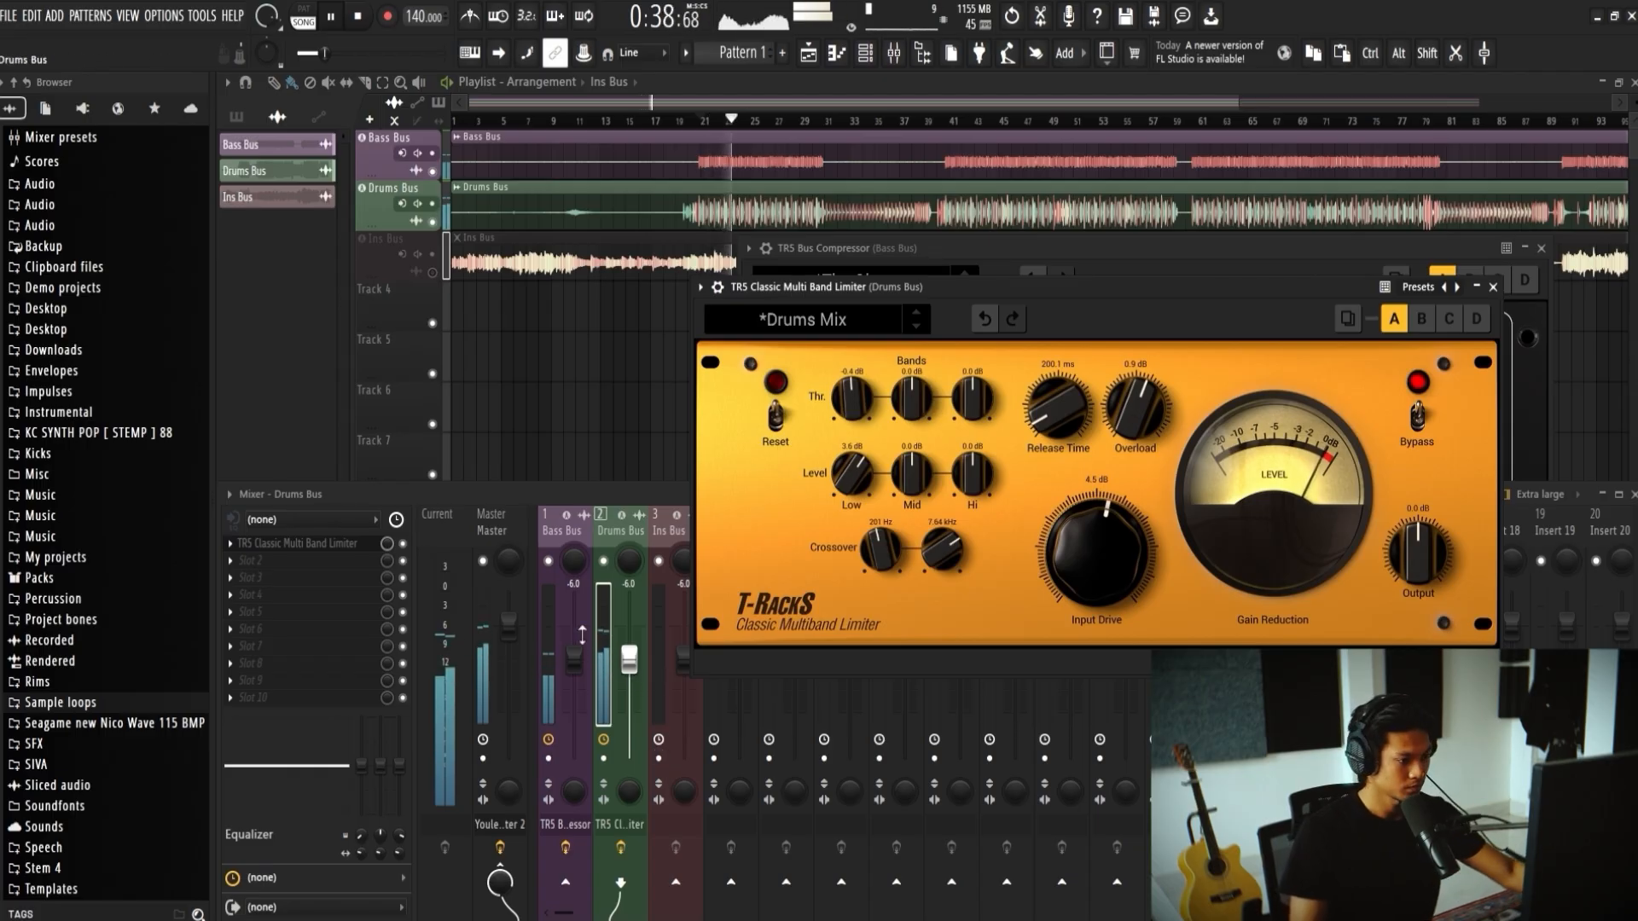
Step: Set the makeup gain of the Bass Bus's TR5 Bus Compressor to 3.0 dB and put its window away
left_click(560, 554)
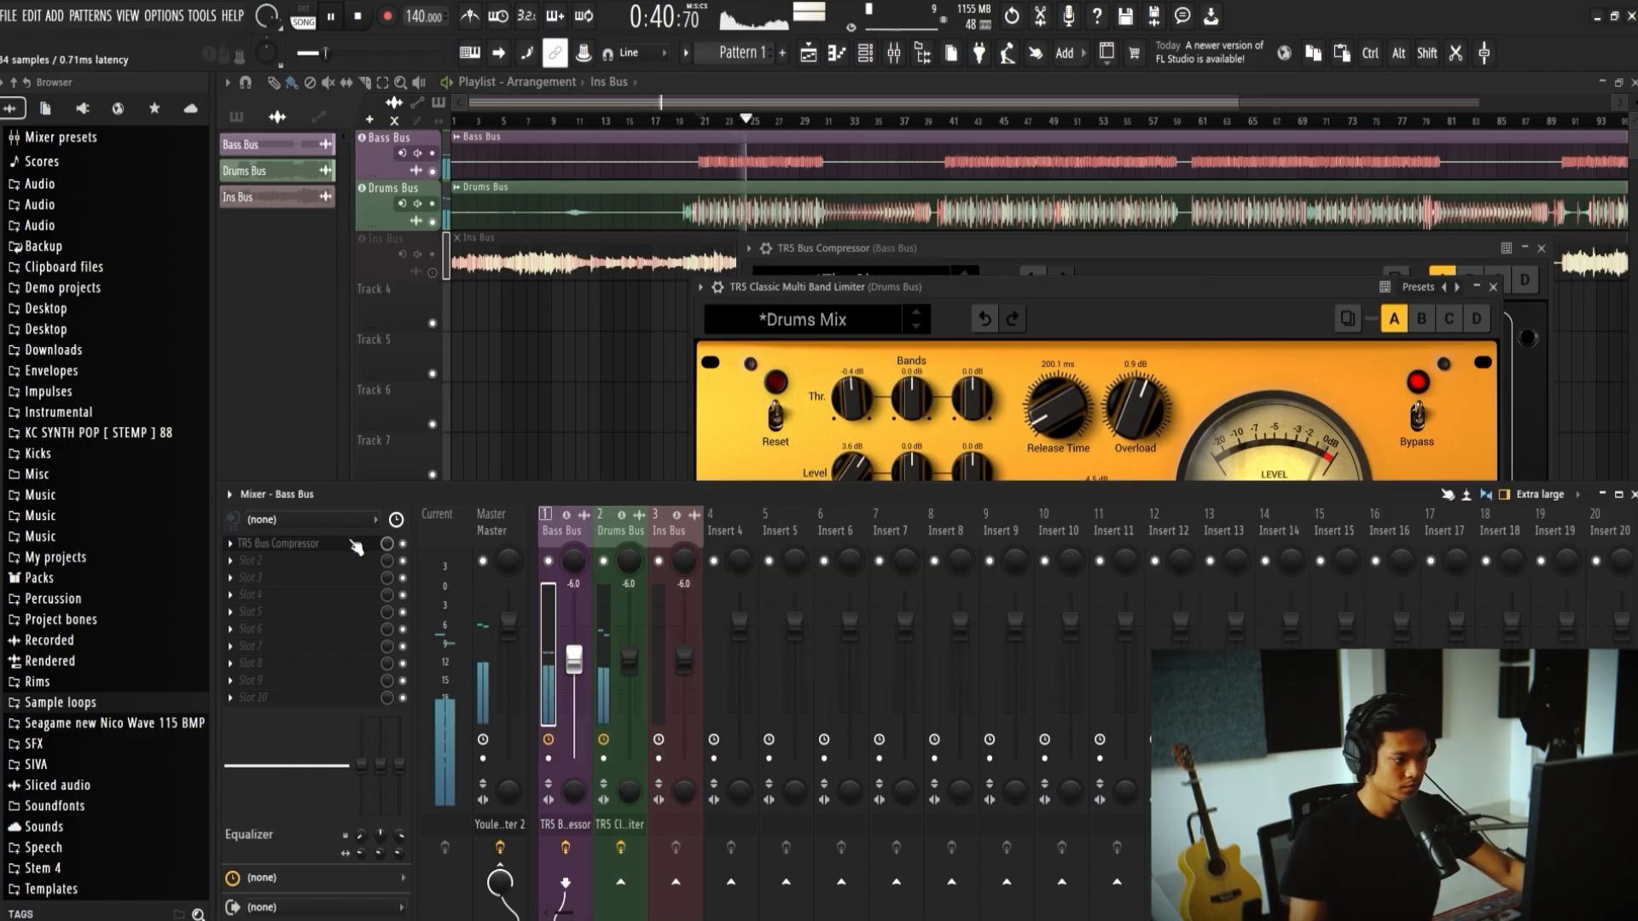
left_click(316, 543)
left_click(319, 546)
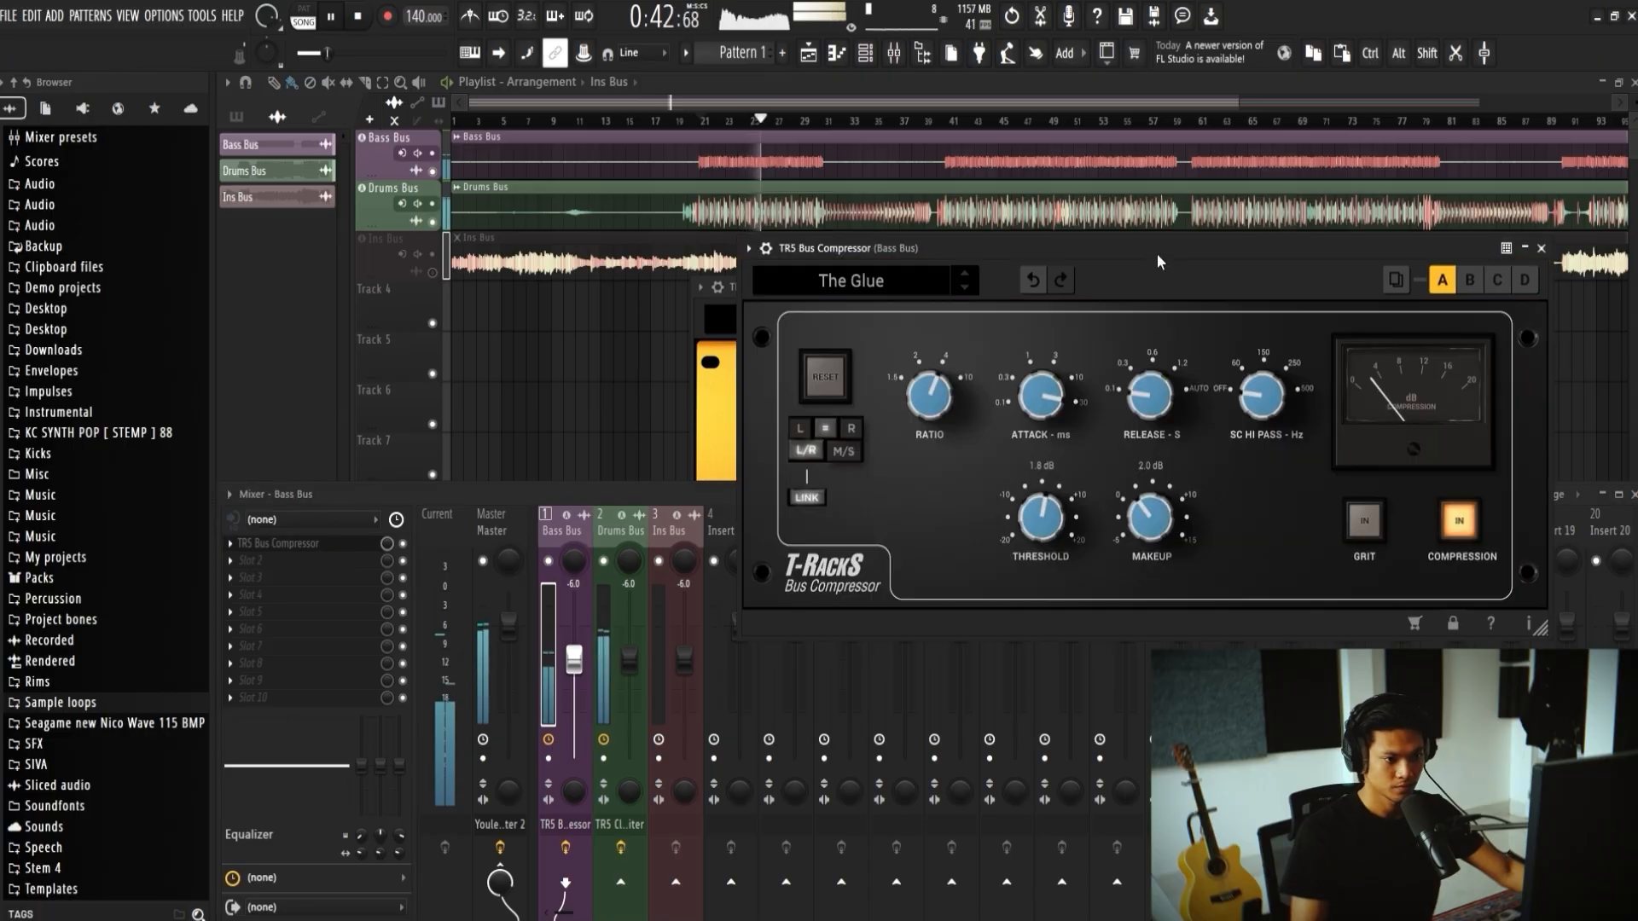
left_click_drag(1161, 256, 667, 275)
left_click_drag(654, 548, 655, 531)
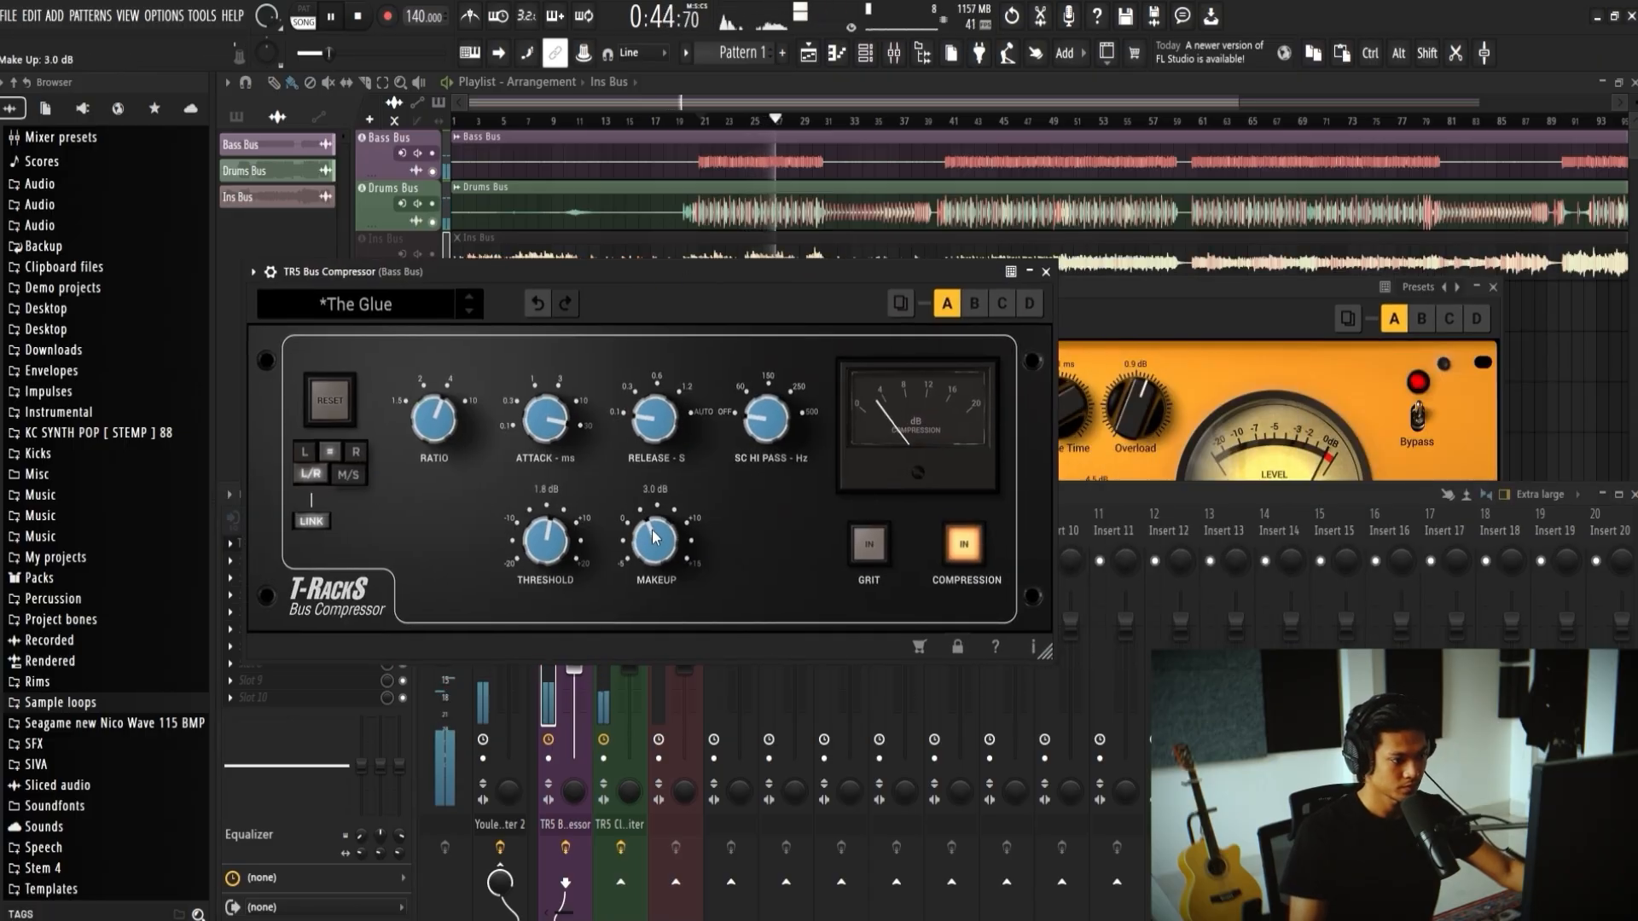
left_click(1030, 271)
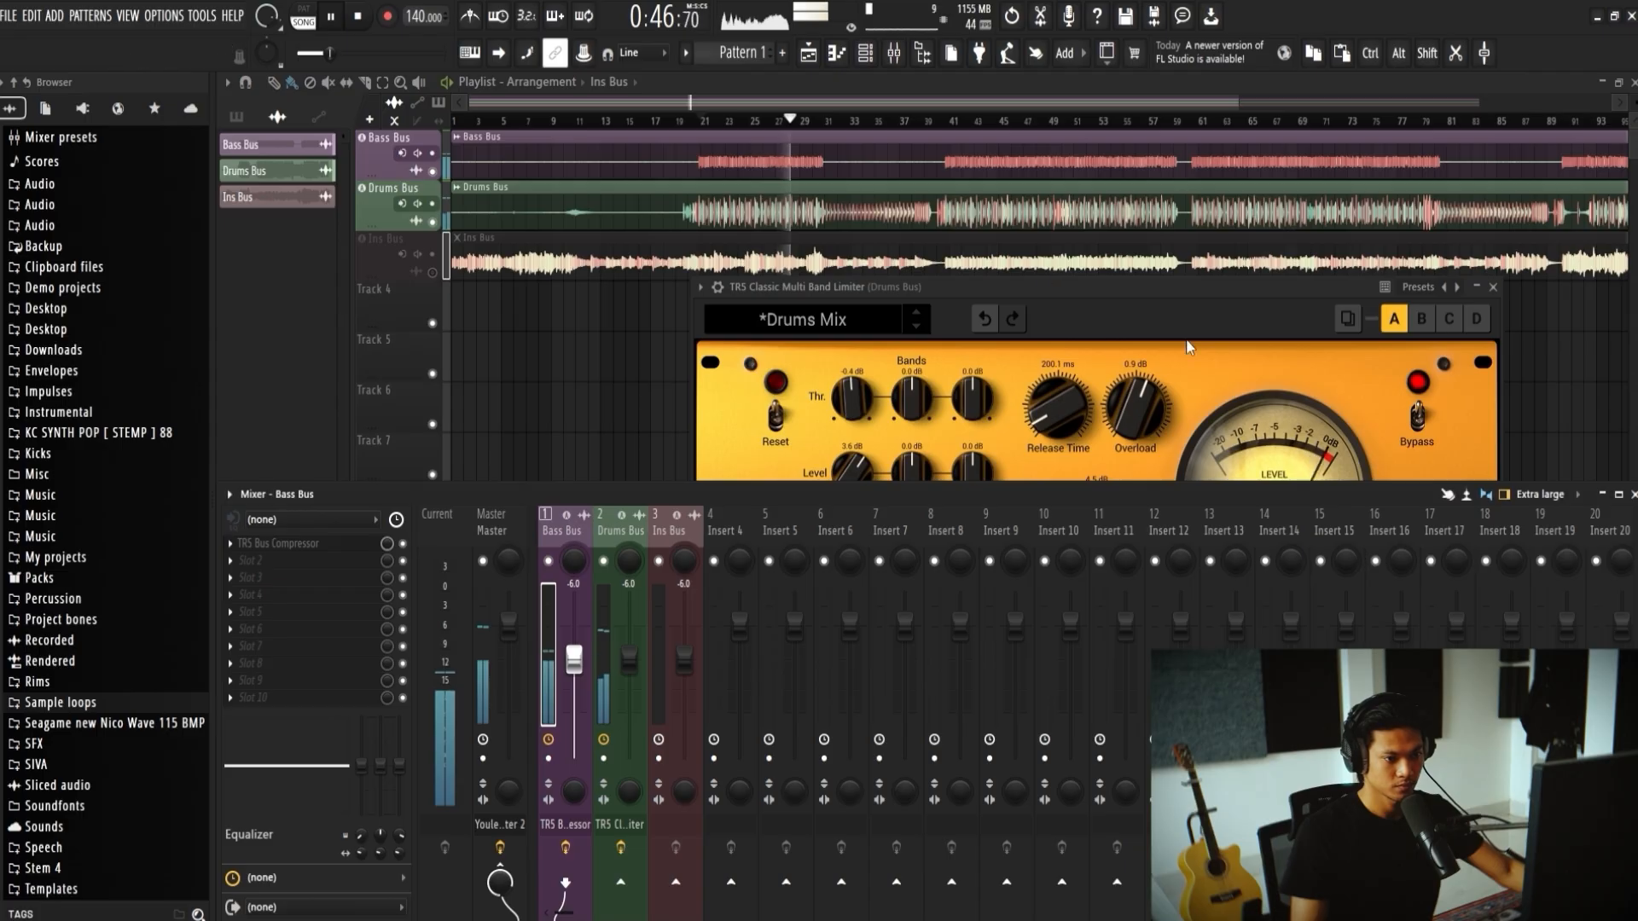
Step: Compare the mix with the effects on both the Drums Bus and Bass Bus bypassed and enabled
left_click(612, 857)
left_click(618, 850)
left_click(565, 850)
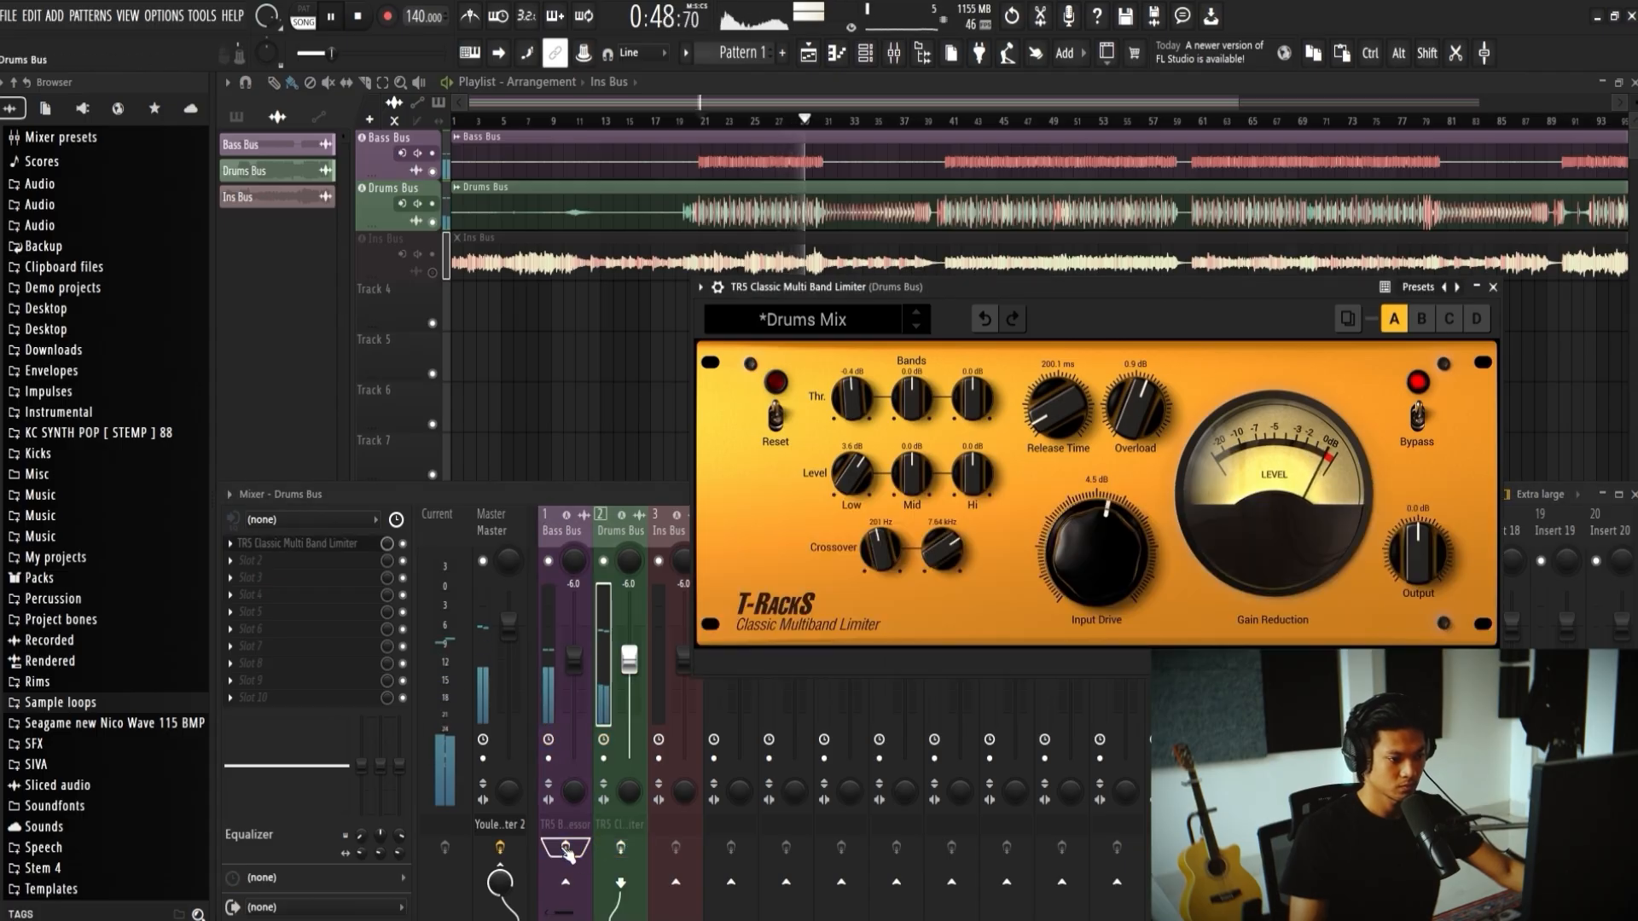
left_click(620, 849)
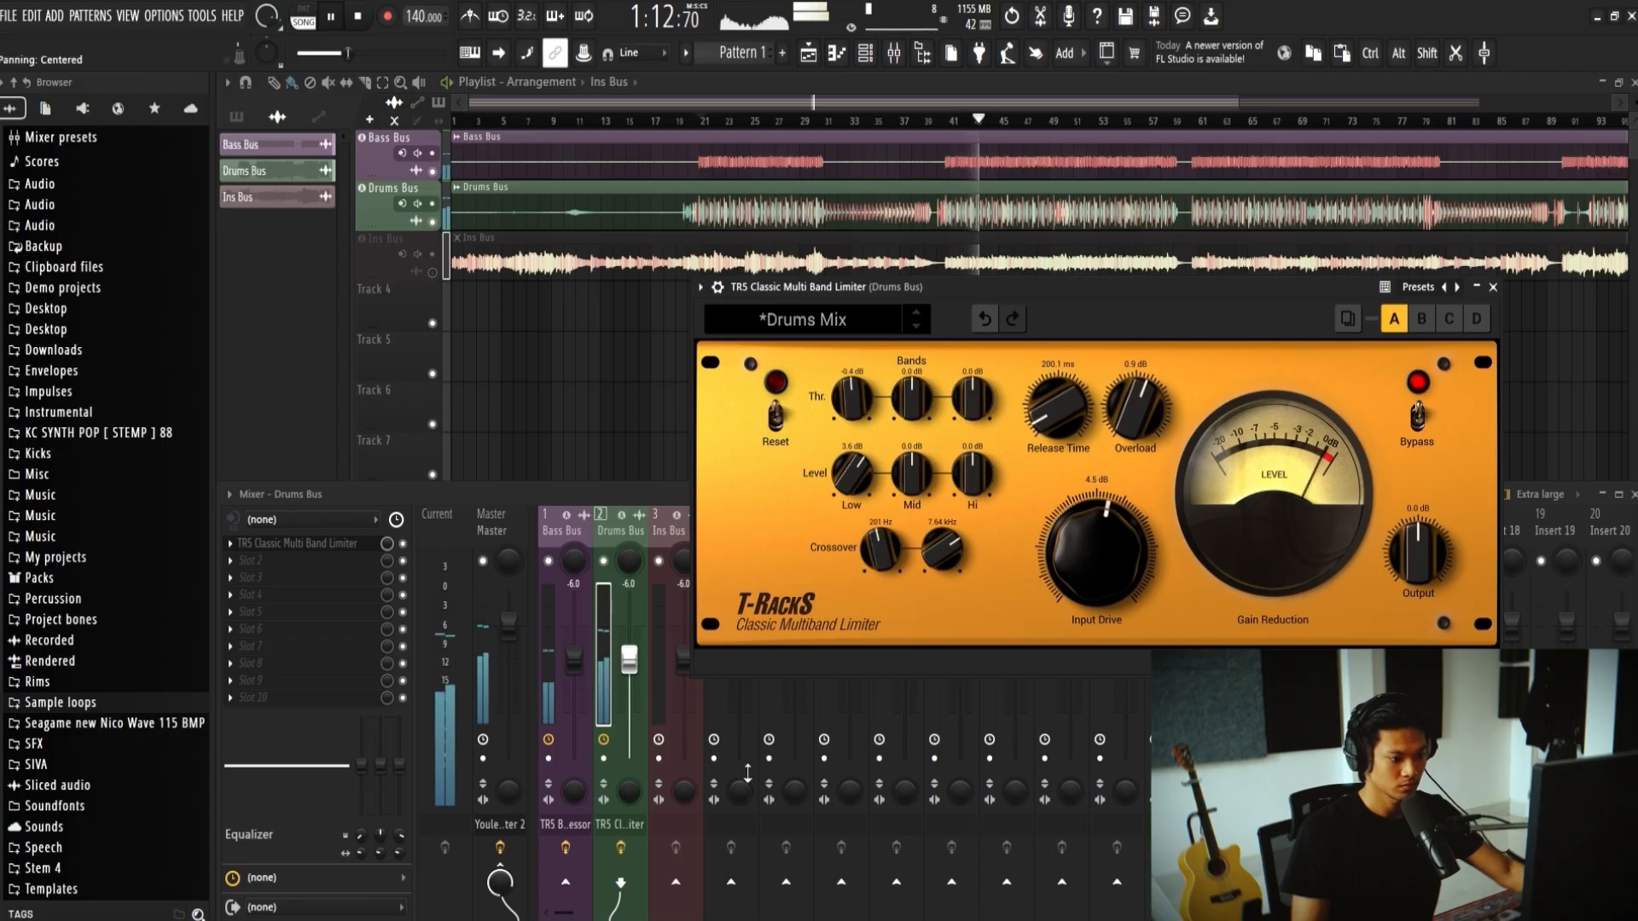
left_click(620, 847)
left_click(565, 847)
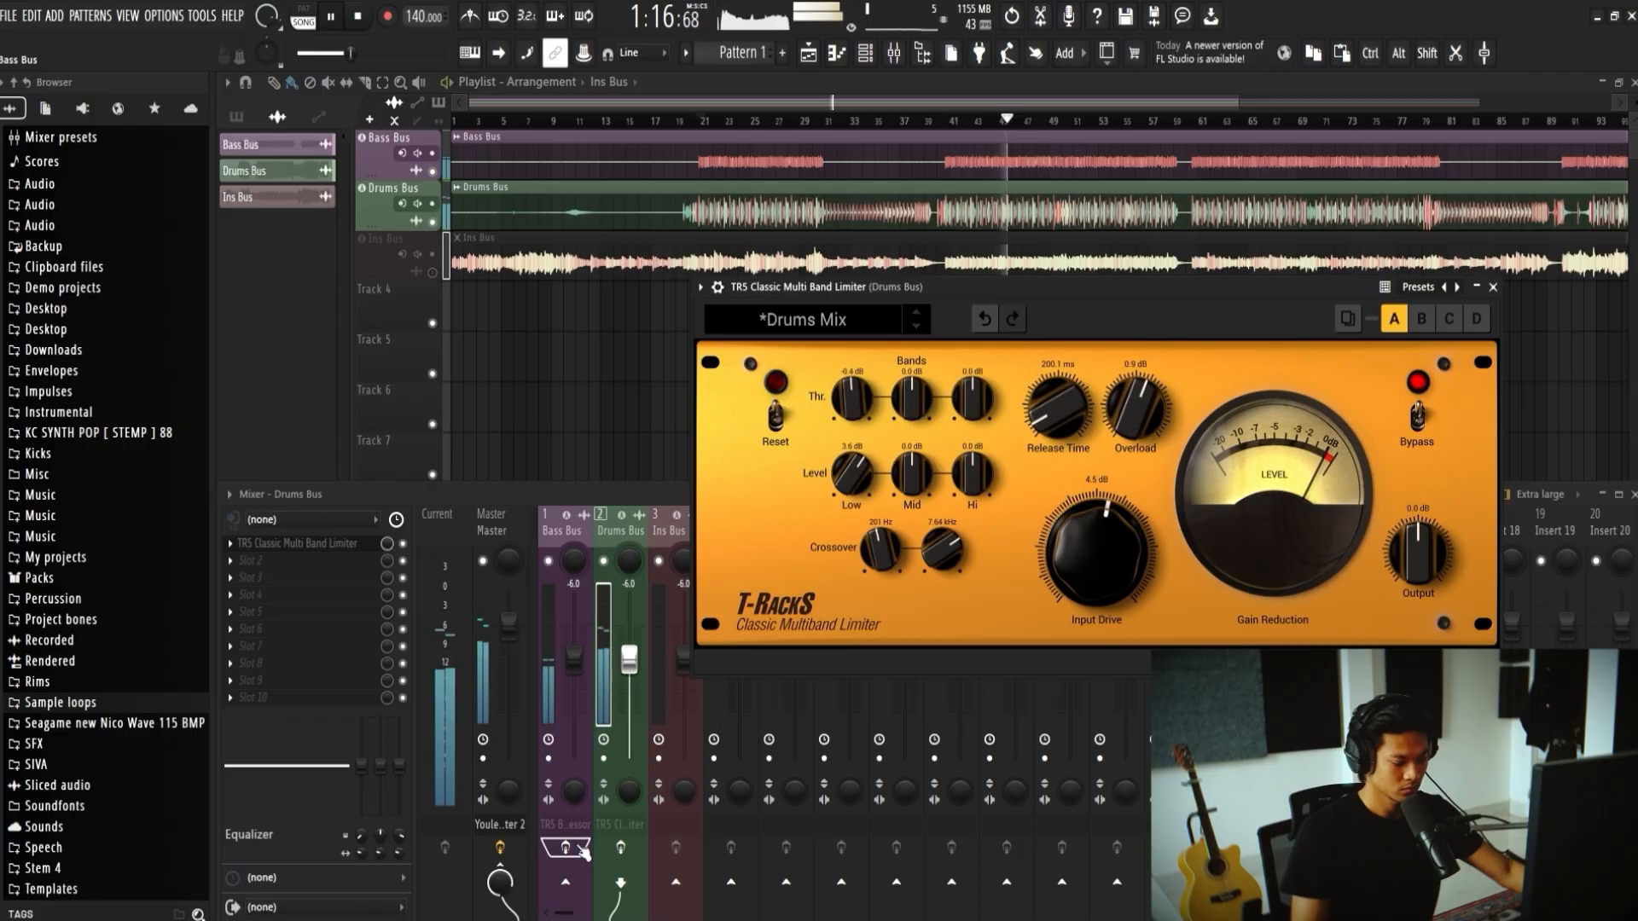
left_click(582, 851)
left_click(622, 849)
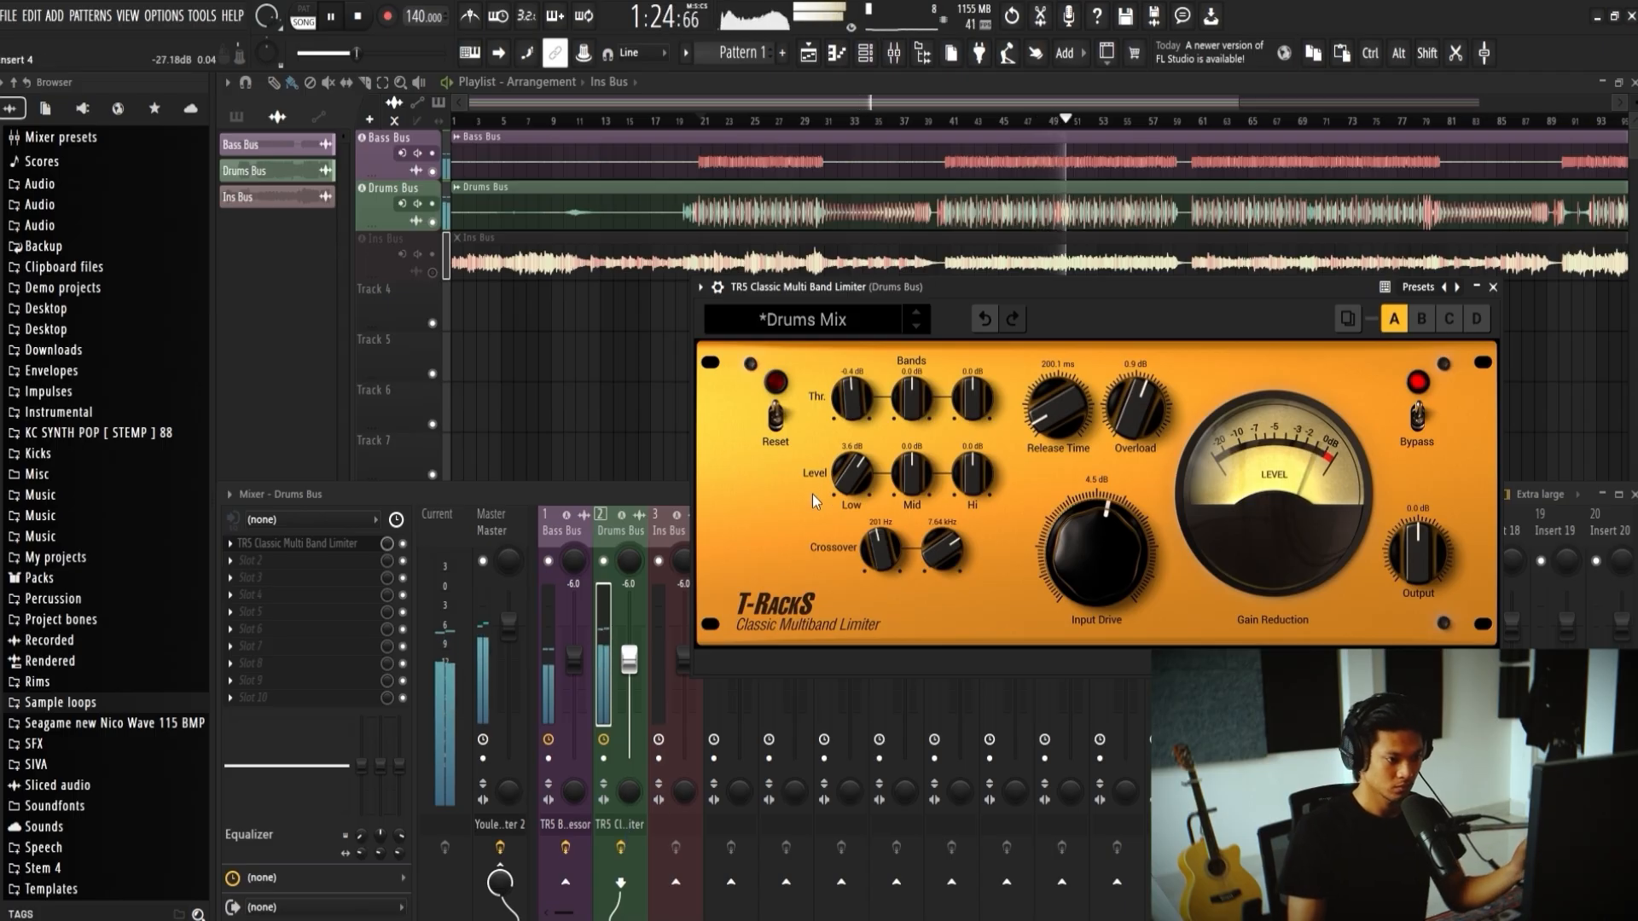
Step: Try CLA-76 Stereo in the Drums Bus's second effect slot and compare the bus with its effects bypassed
left_click(315, 569)
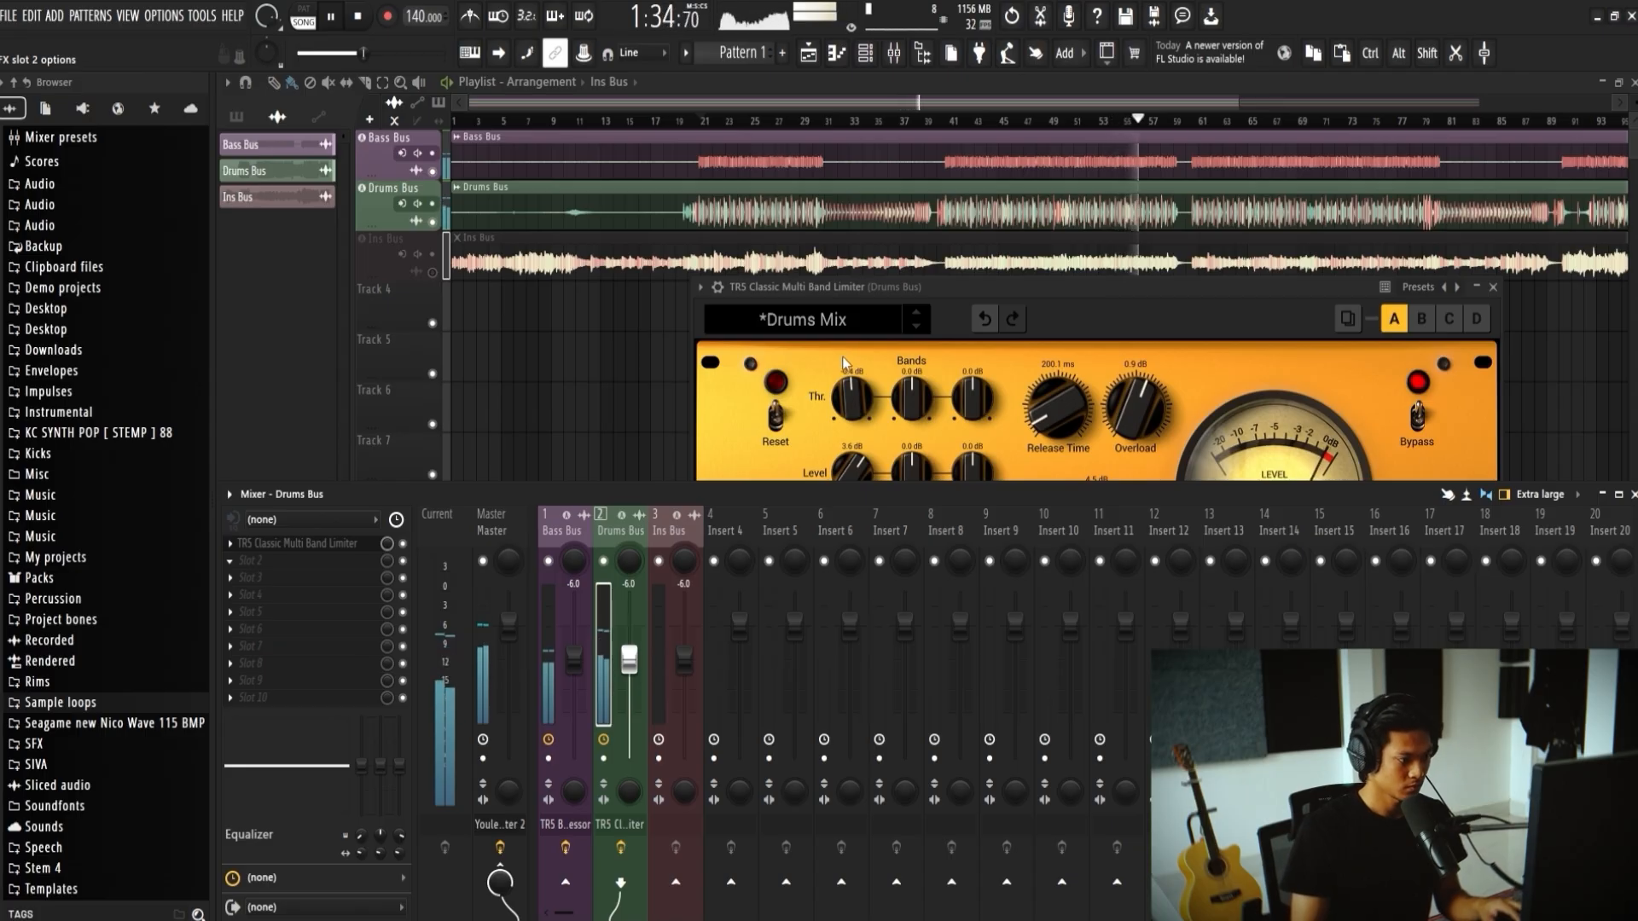
left_click(137, 910)
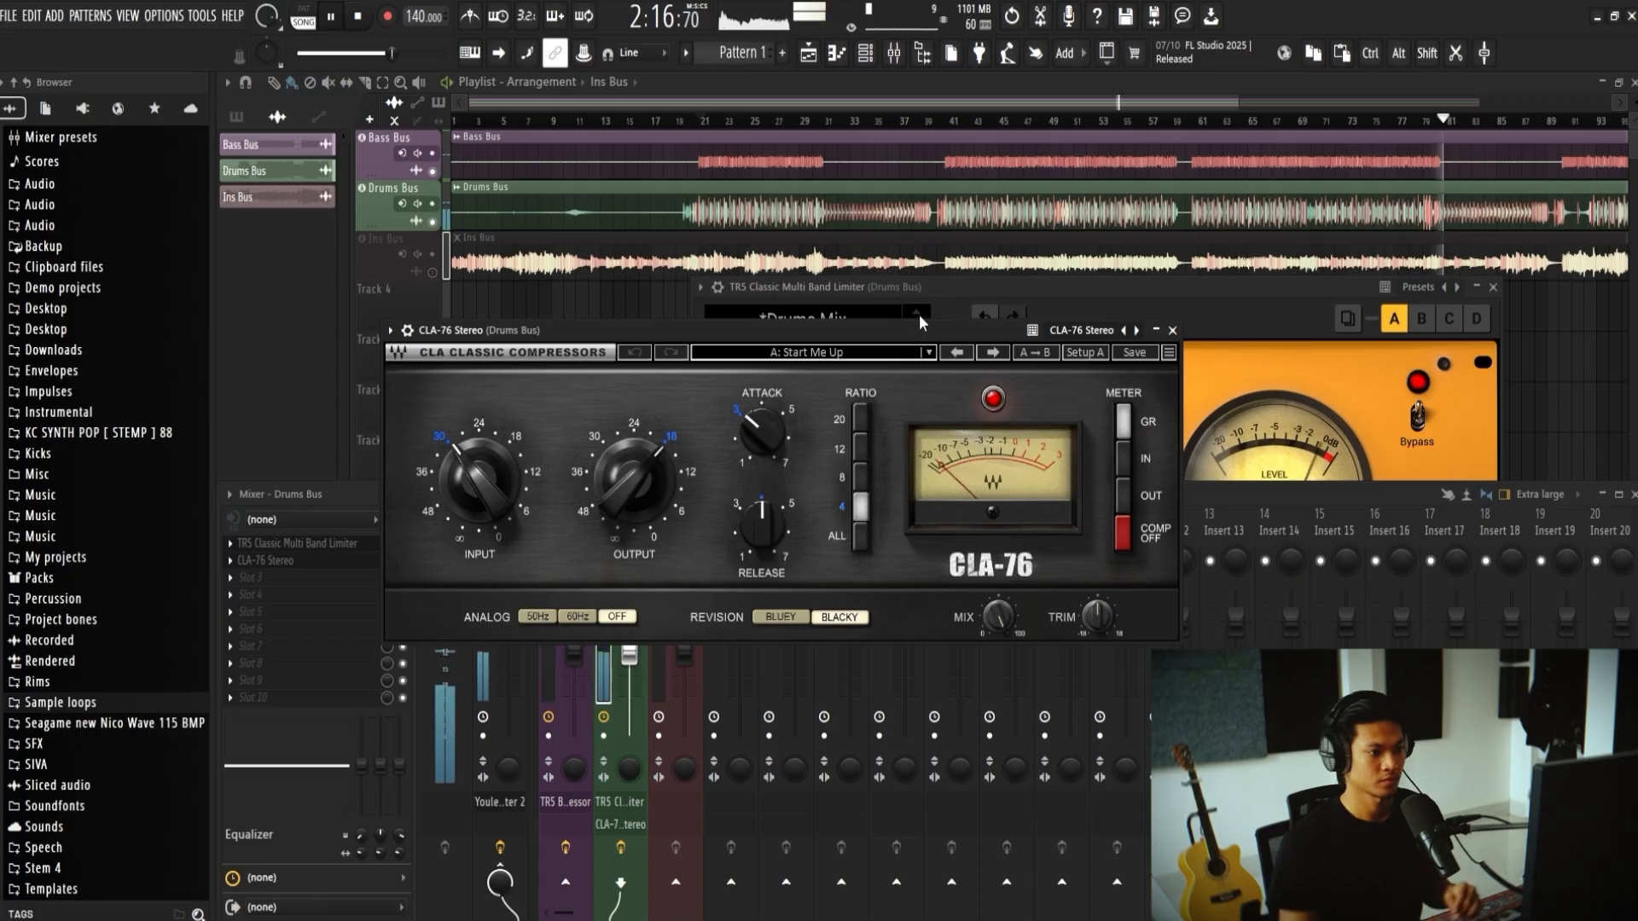
key("space")
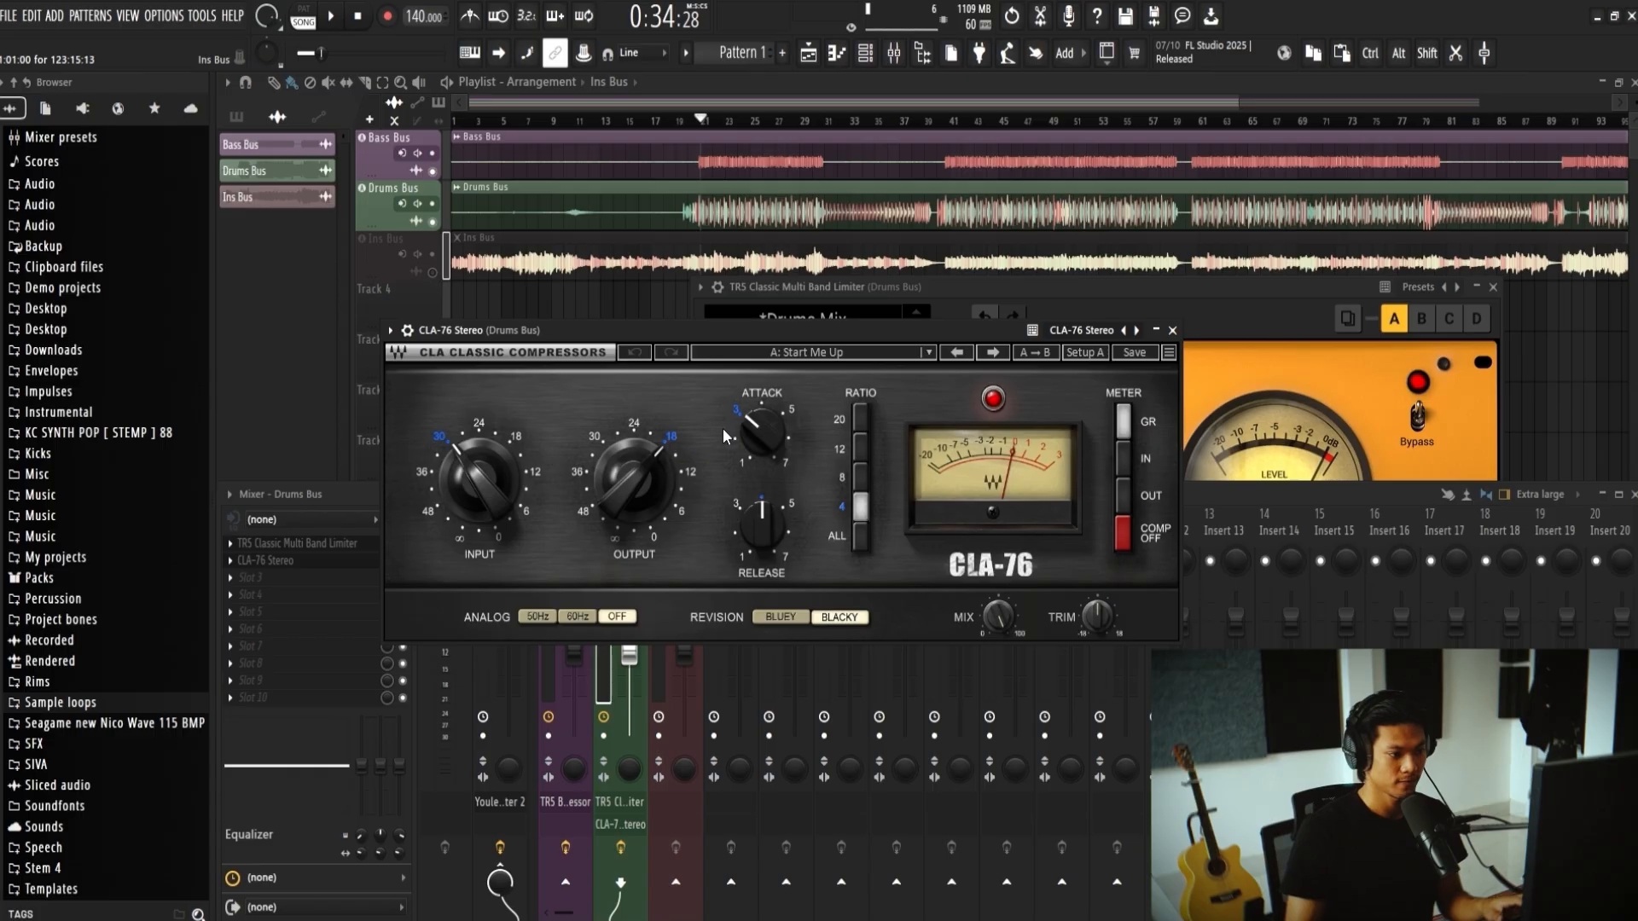
key("space")
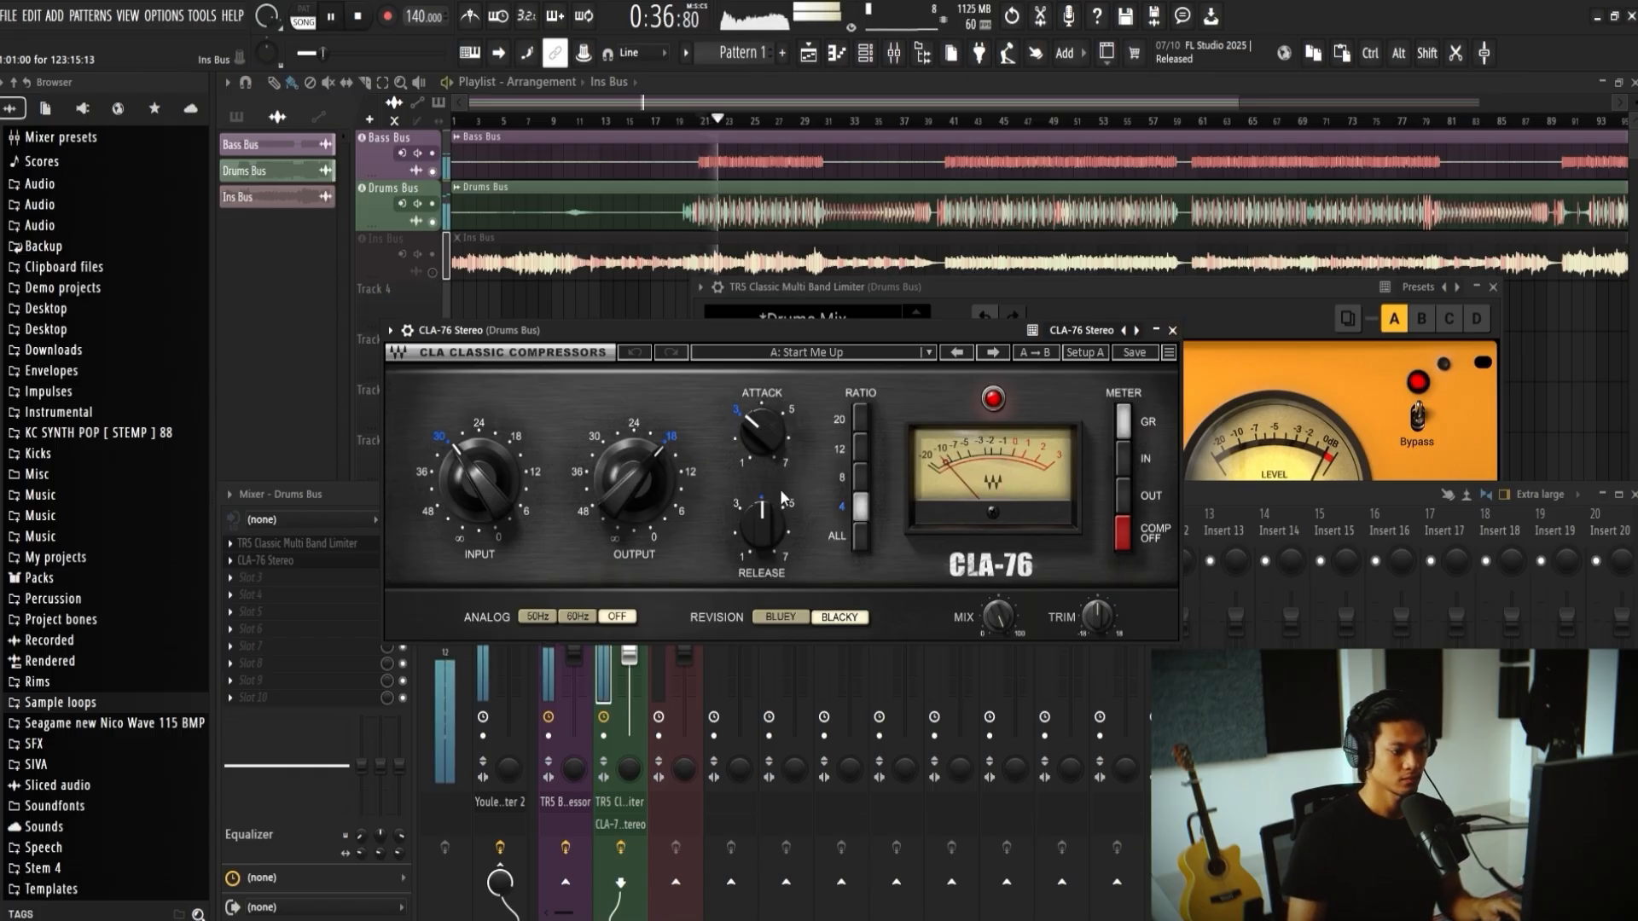
left_click(630, 848)
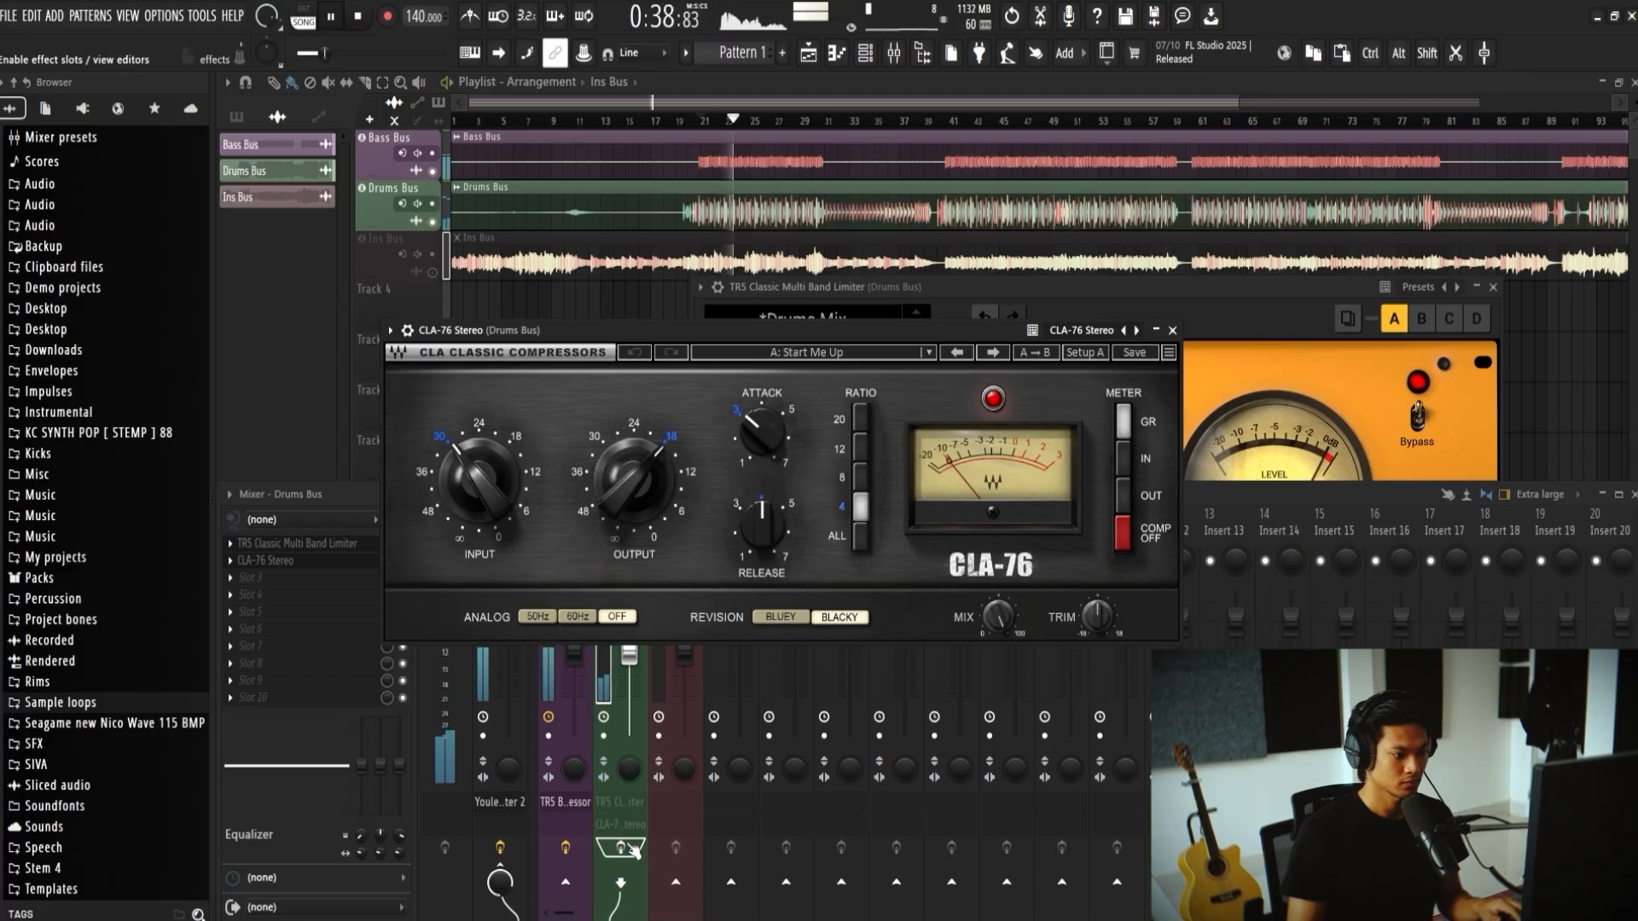
left_click(631, 849)
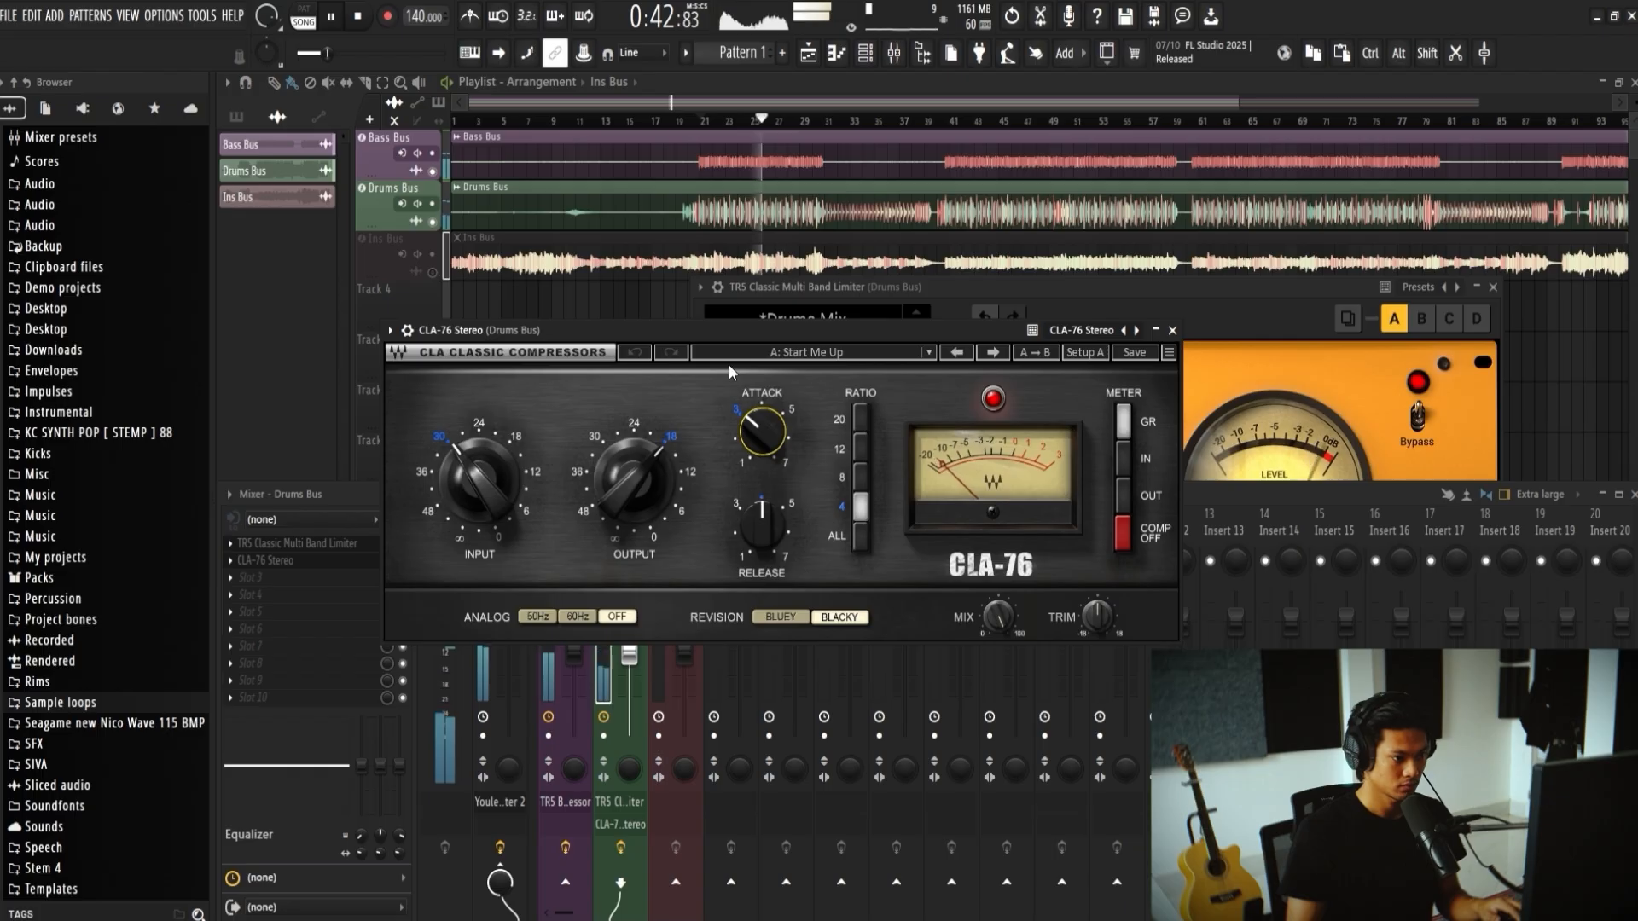
left_click_drag(974, 339, 1127, 339)
key("space")
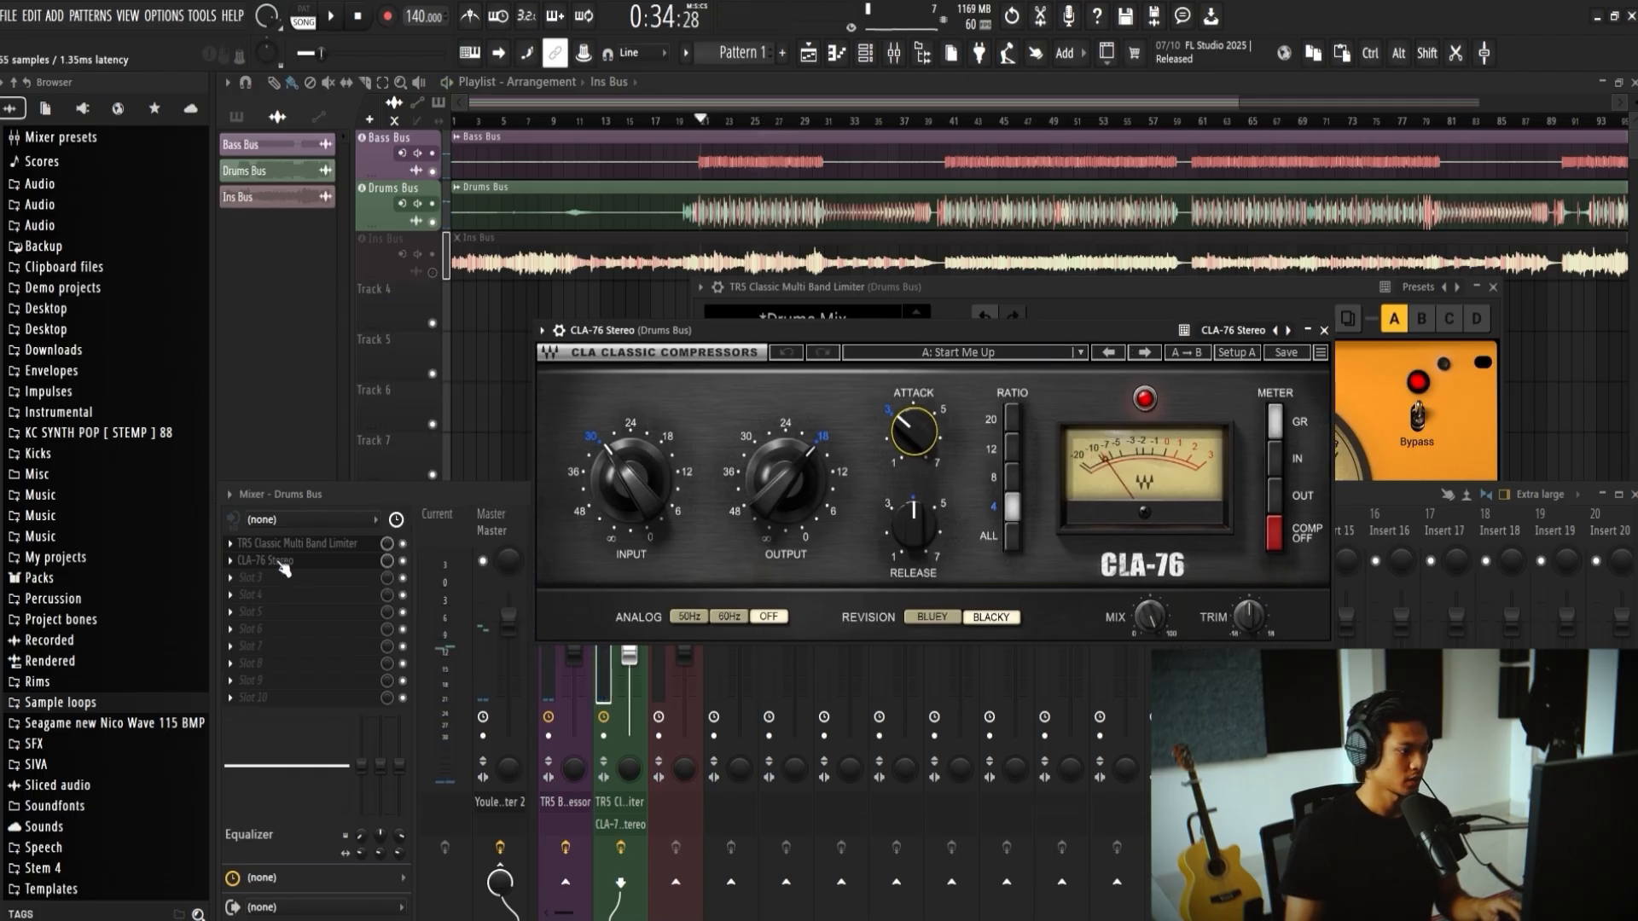
Step: Replace the CLA-76 Stereo on the Drums Bus with Shadow Hills Class A Mastering Comp and play the song
left_click(272, 531)
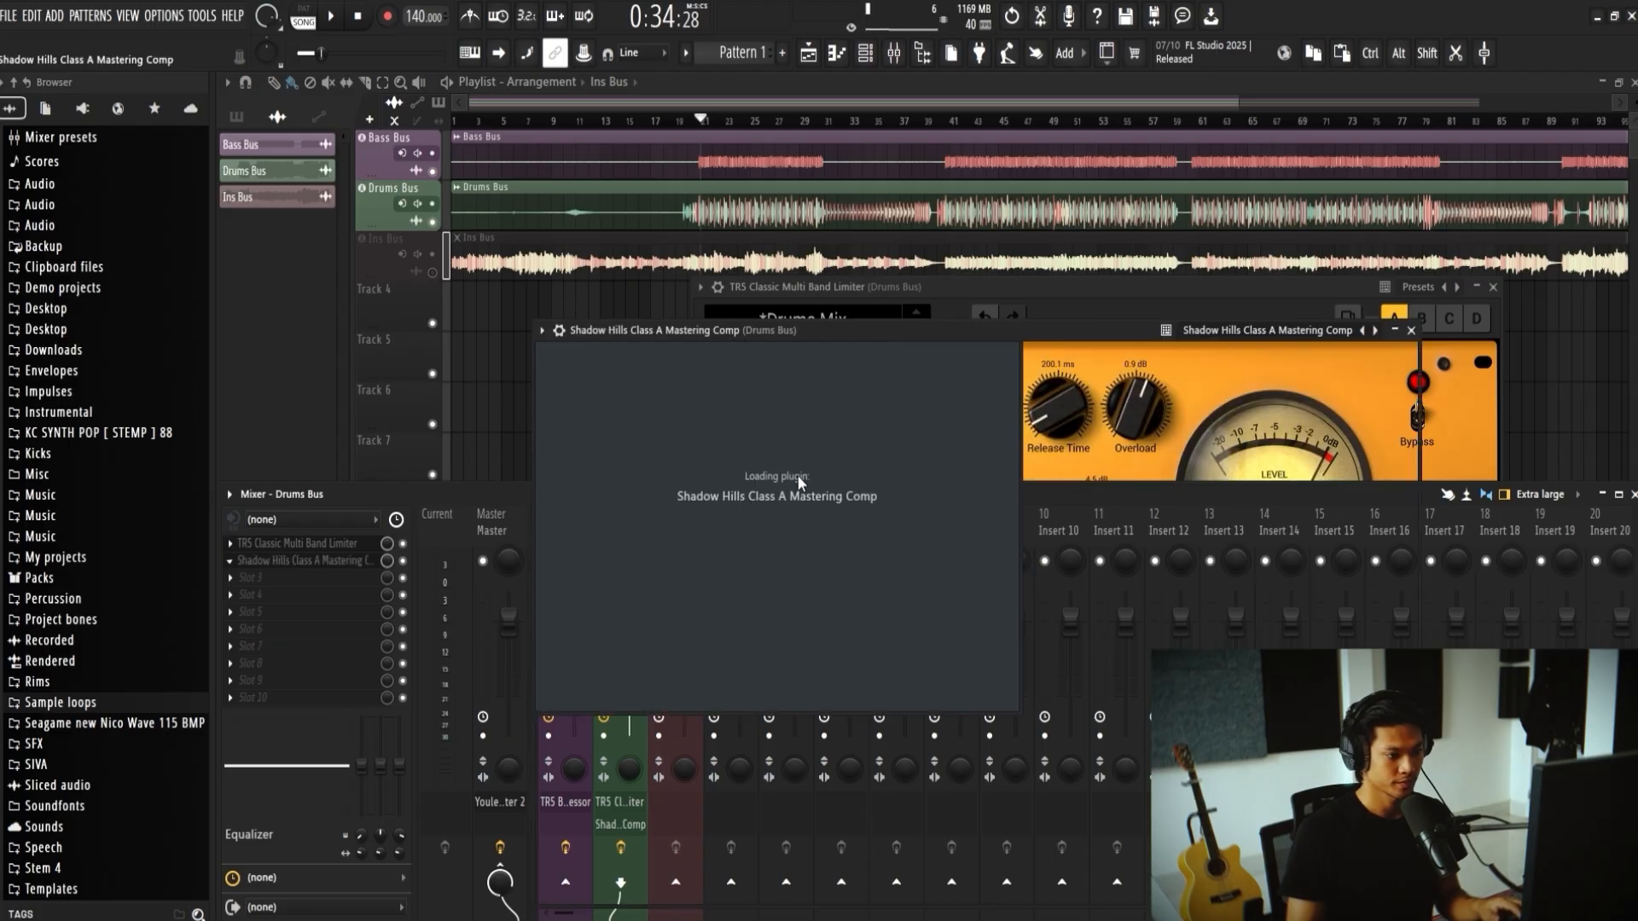
key("space")
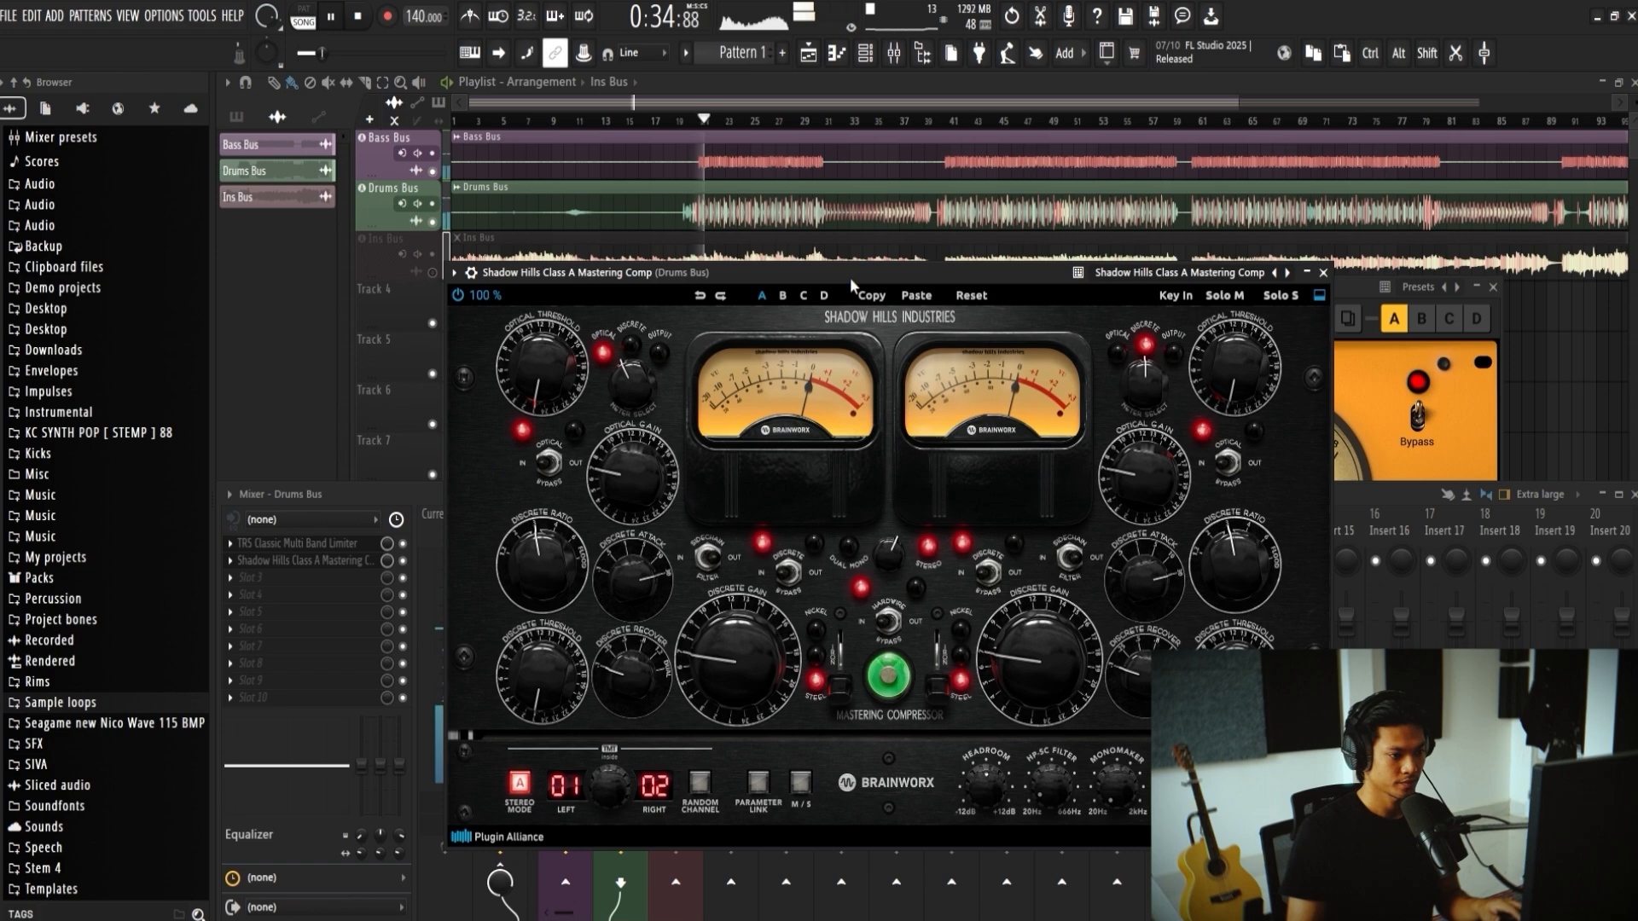
left_click_drag(852, 284, 887, 282)
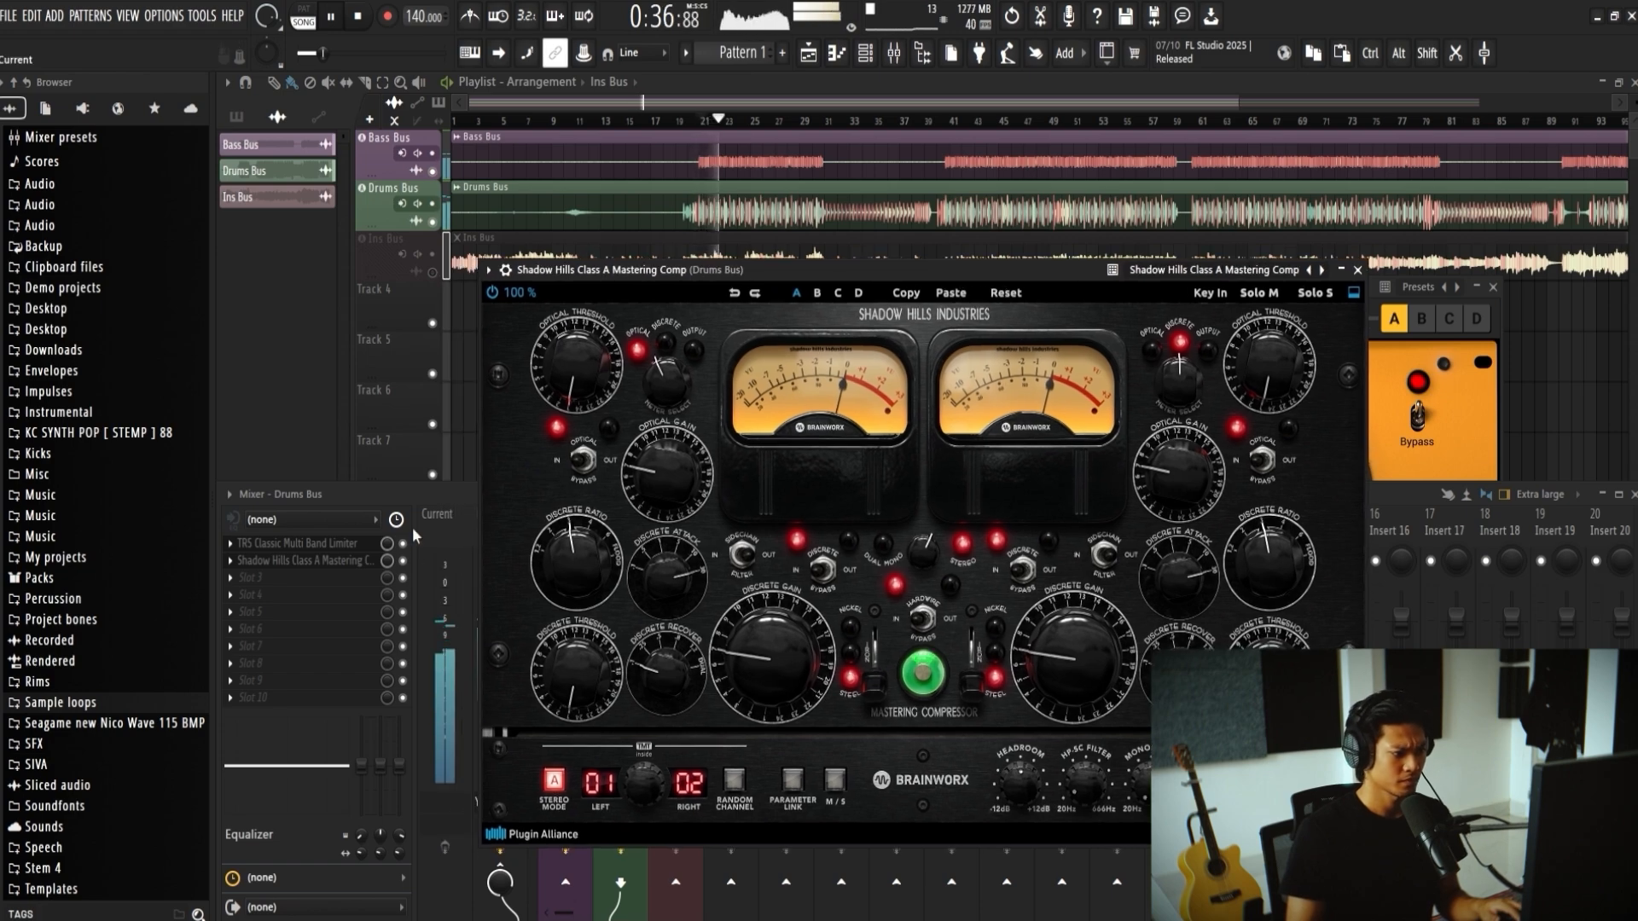
left_click(409, 567)
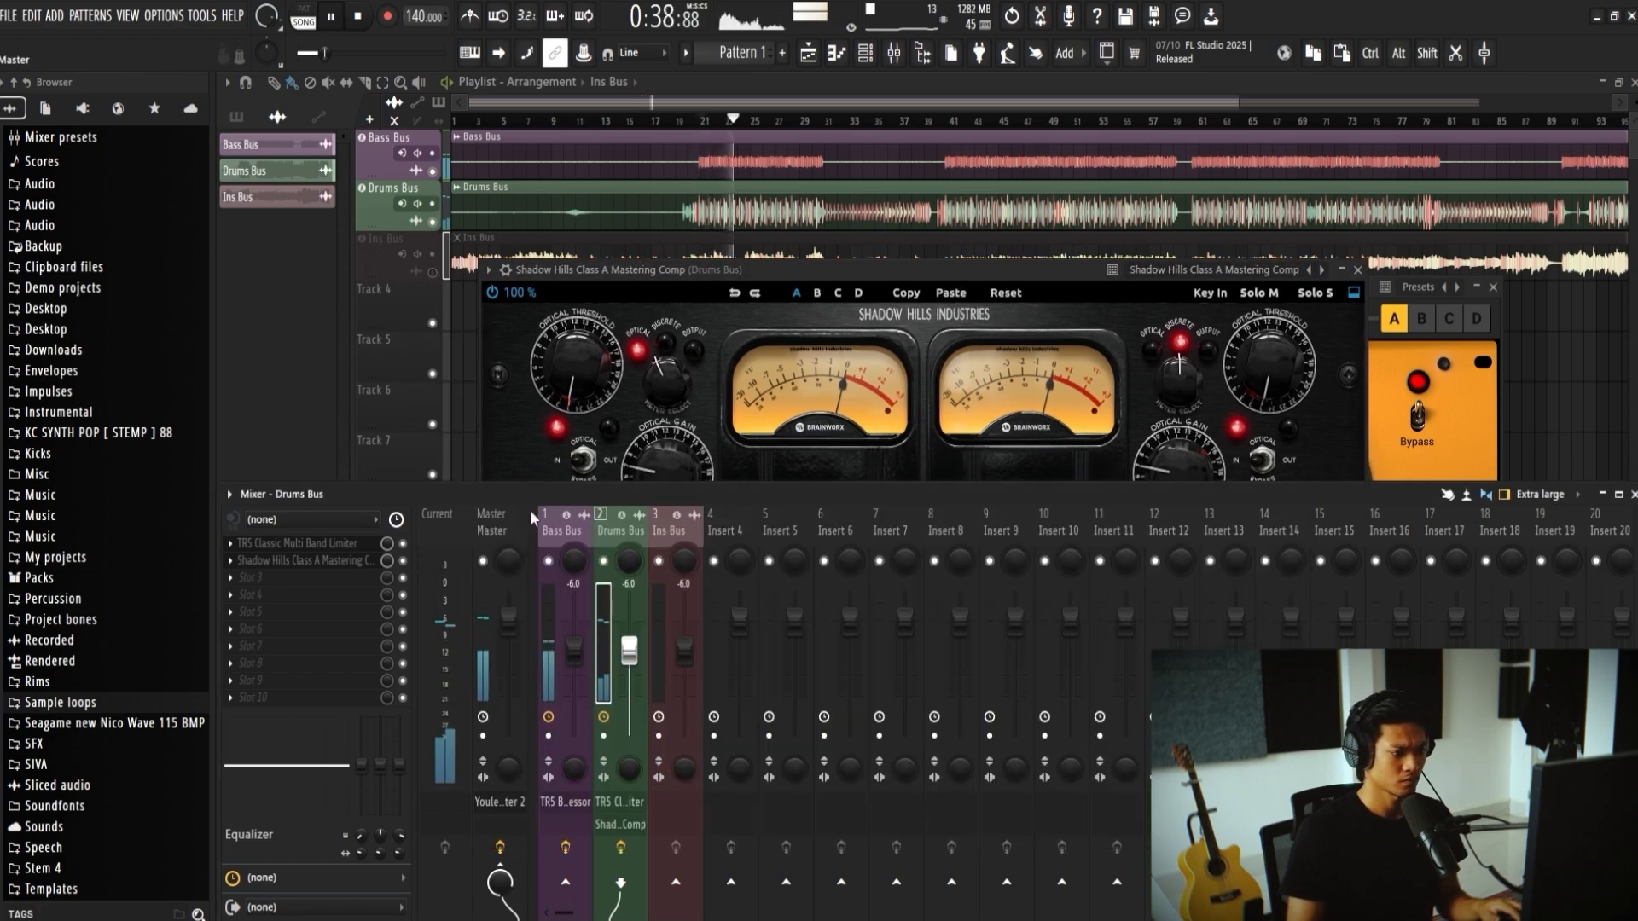
Step: Set Optical Threshold 1 to 9 on the Drums Bus's Shadow Hills compressor
left_click(685, 378)
left_click_drag(685, 378, 680, 401)
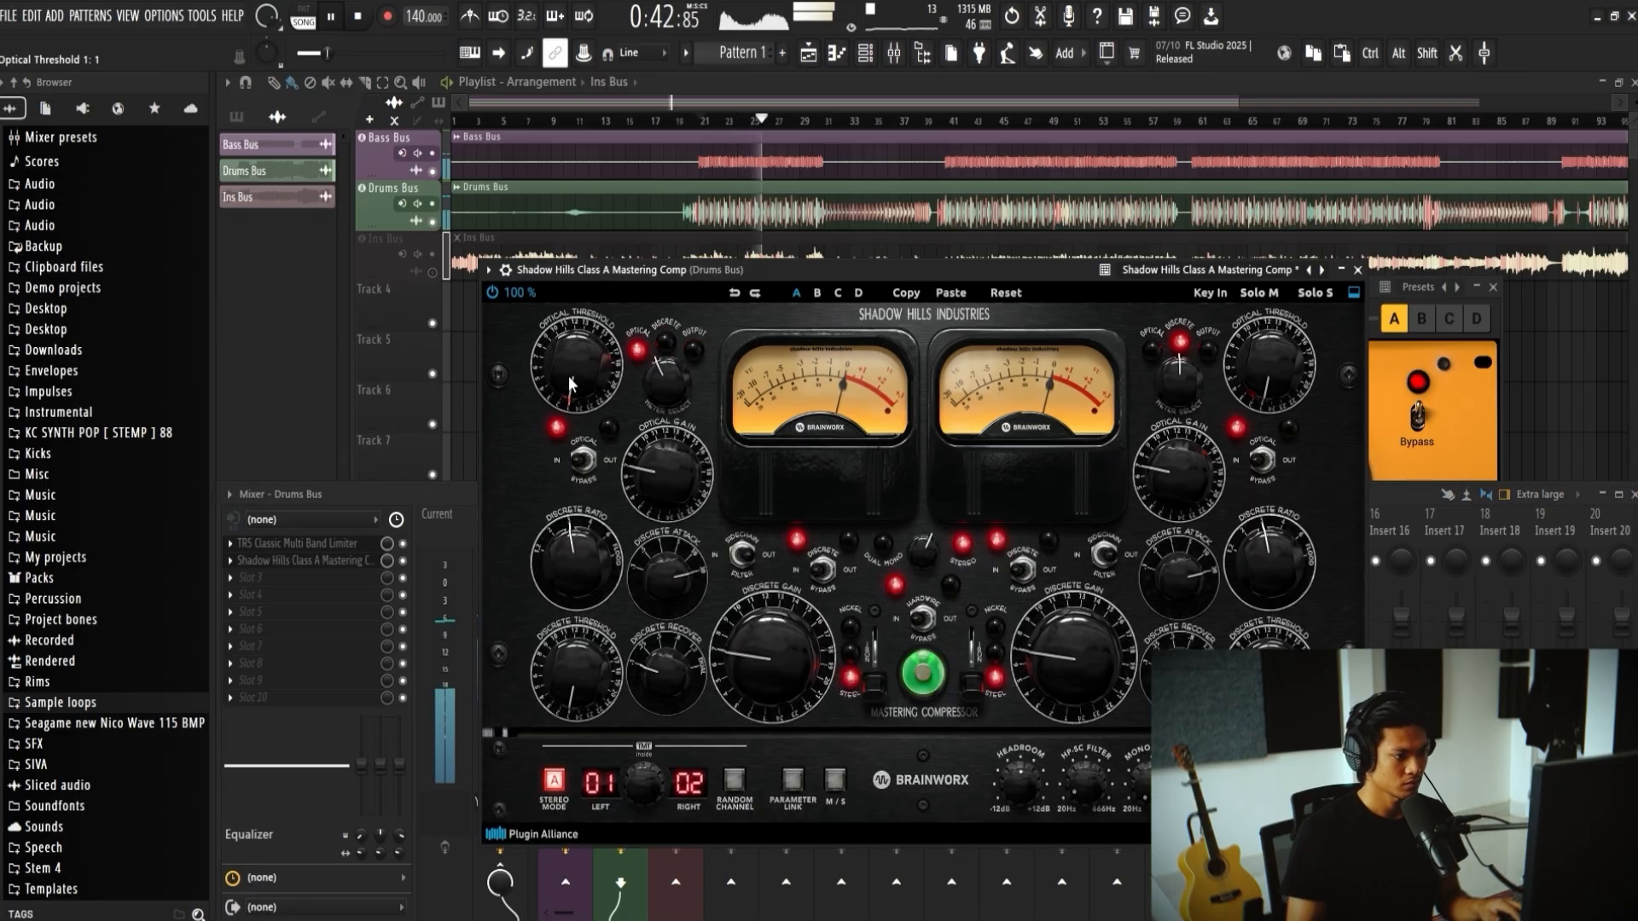
left_click_drag(561, 343, 578, 283)
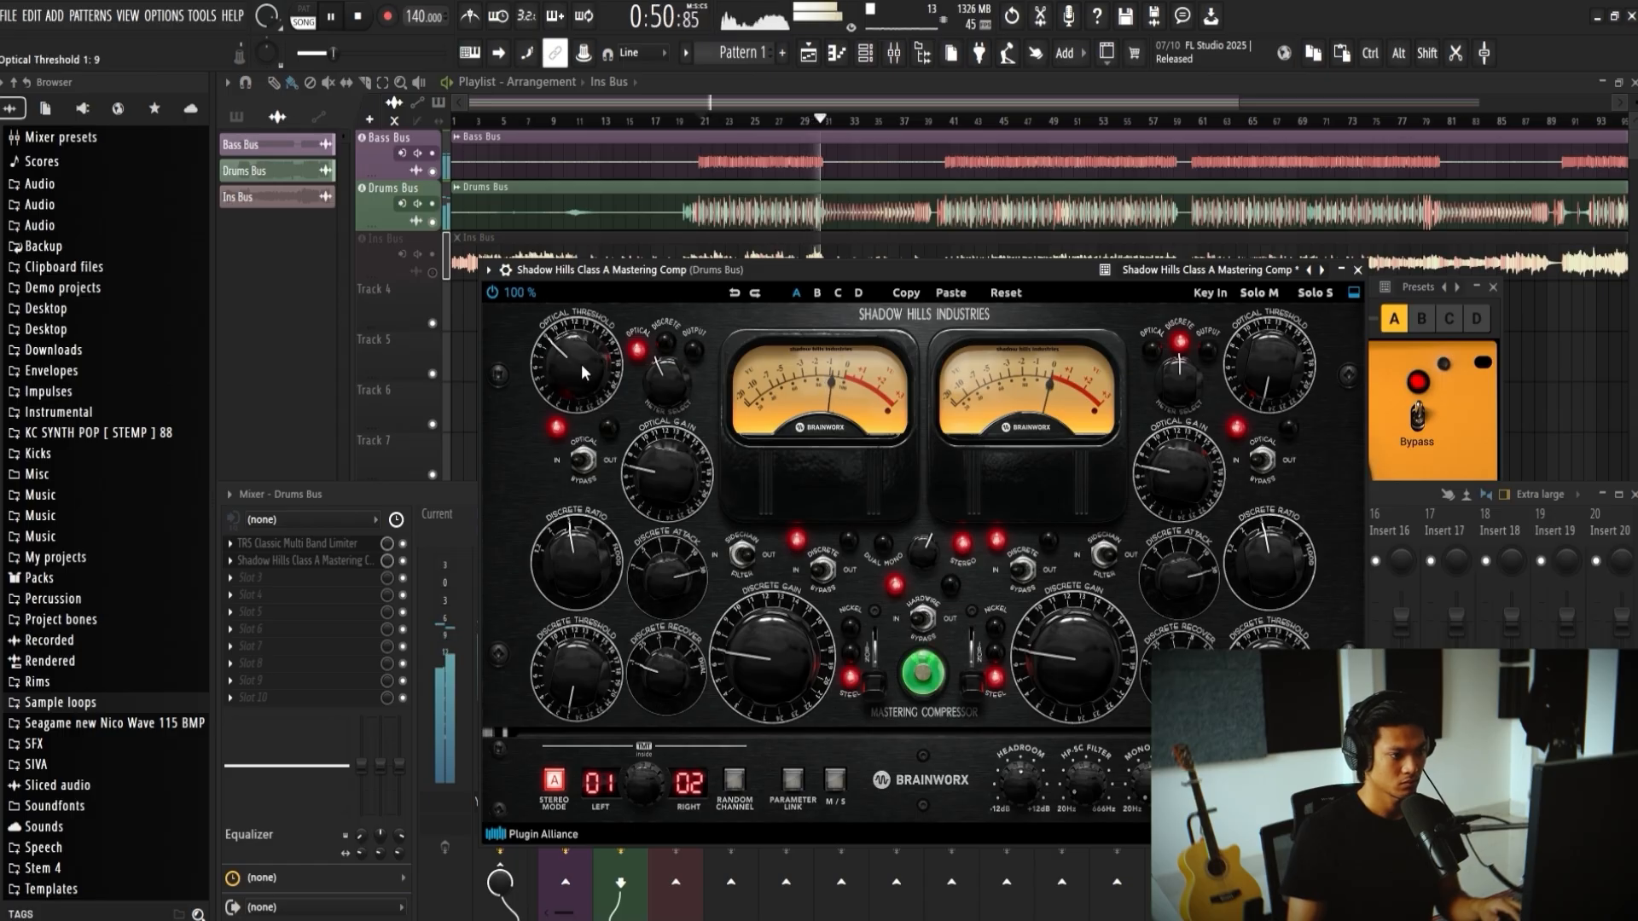
Step: Replay from about bar 21 and compare the Drums Bus with its effects bypassed and enabled
left_click(701, 124)
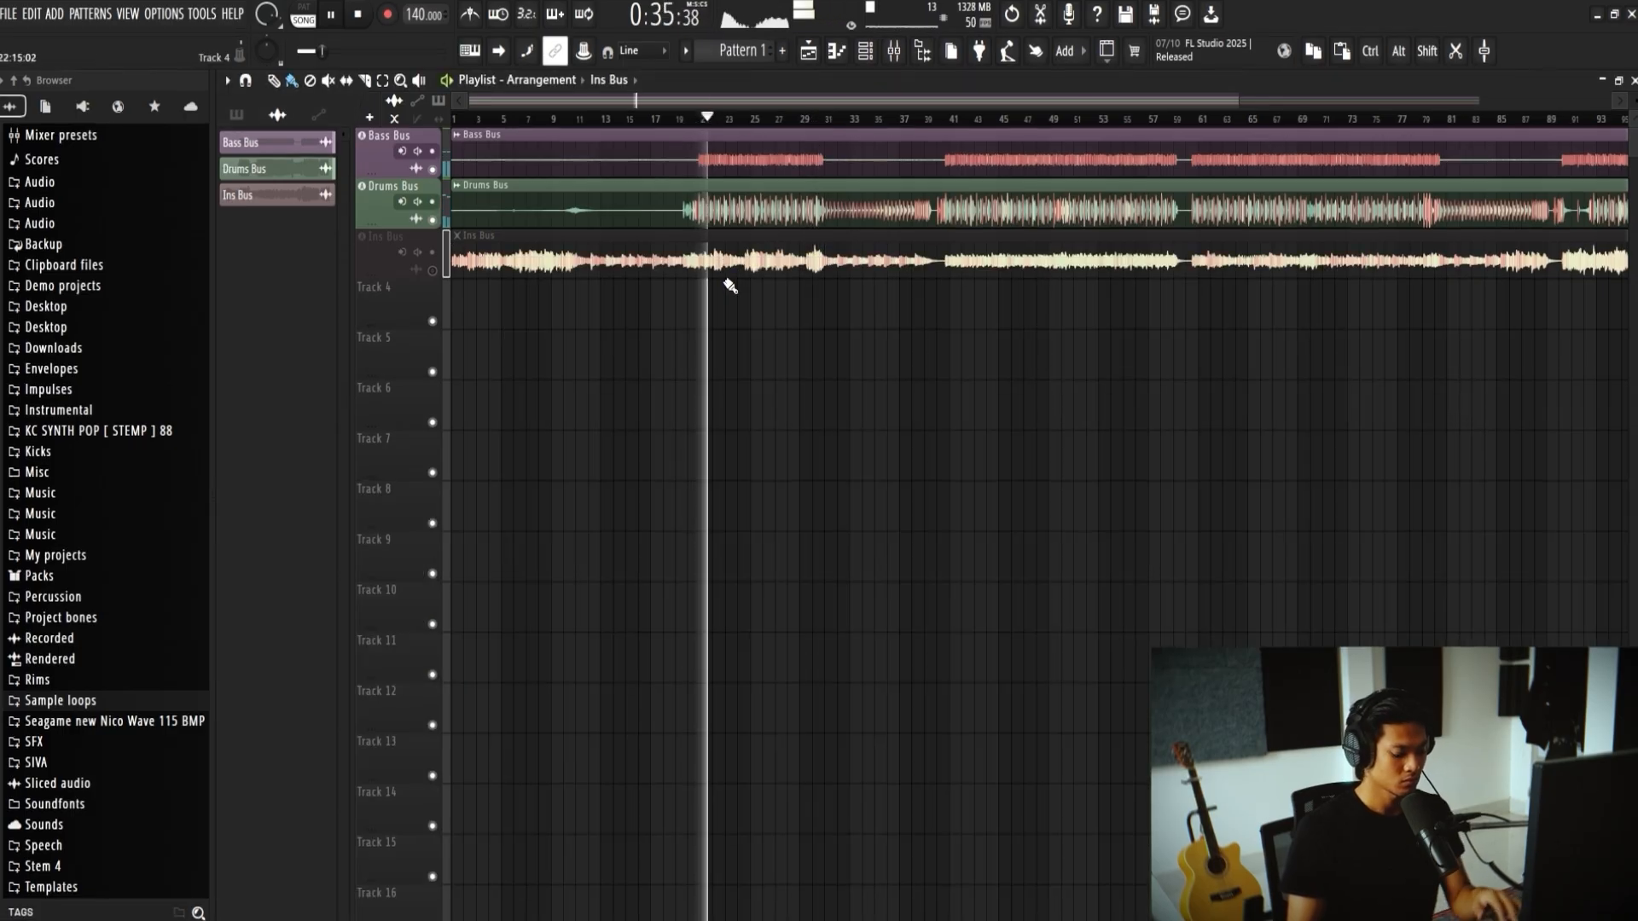
key("F9")
left_click(621, 847)
left_click(621, 849)
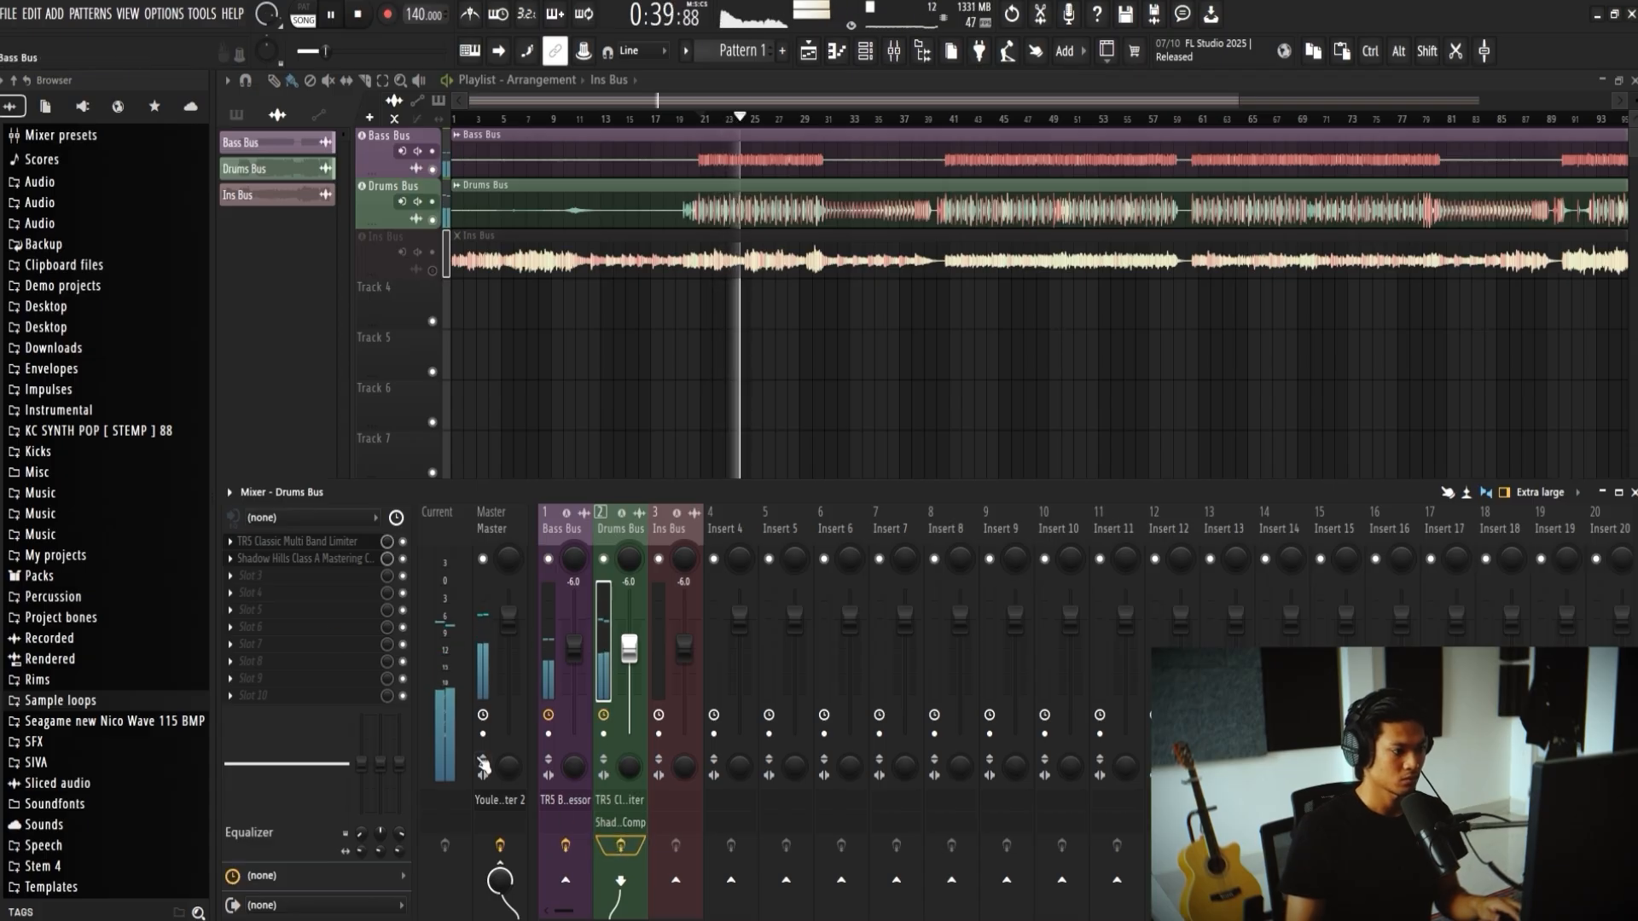
Step: Fine-tune Optical Threshold 1 and set Optical Gain 1 to 8 on the Drums Bus's Shadow Hills compressor
left_click(325, 563)
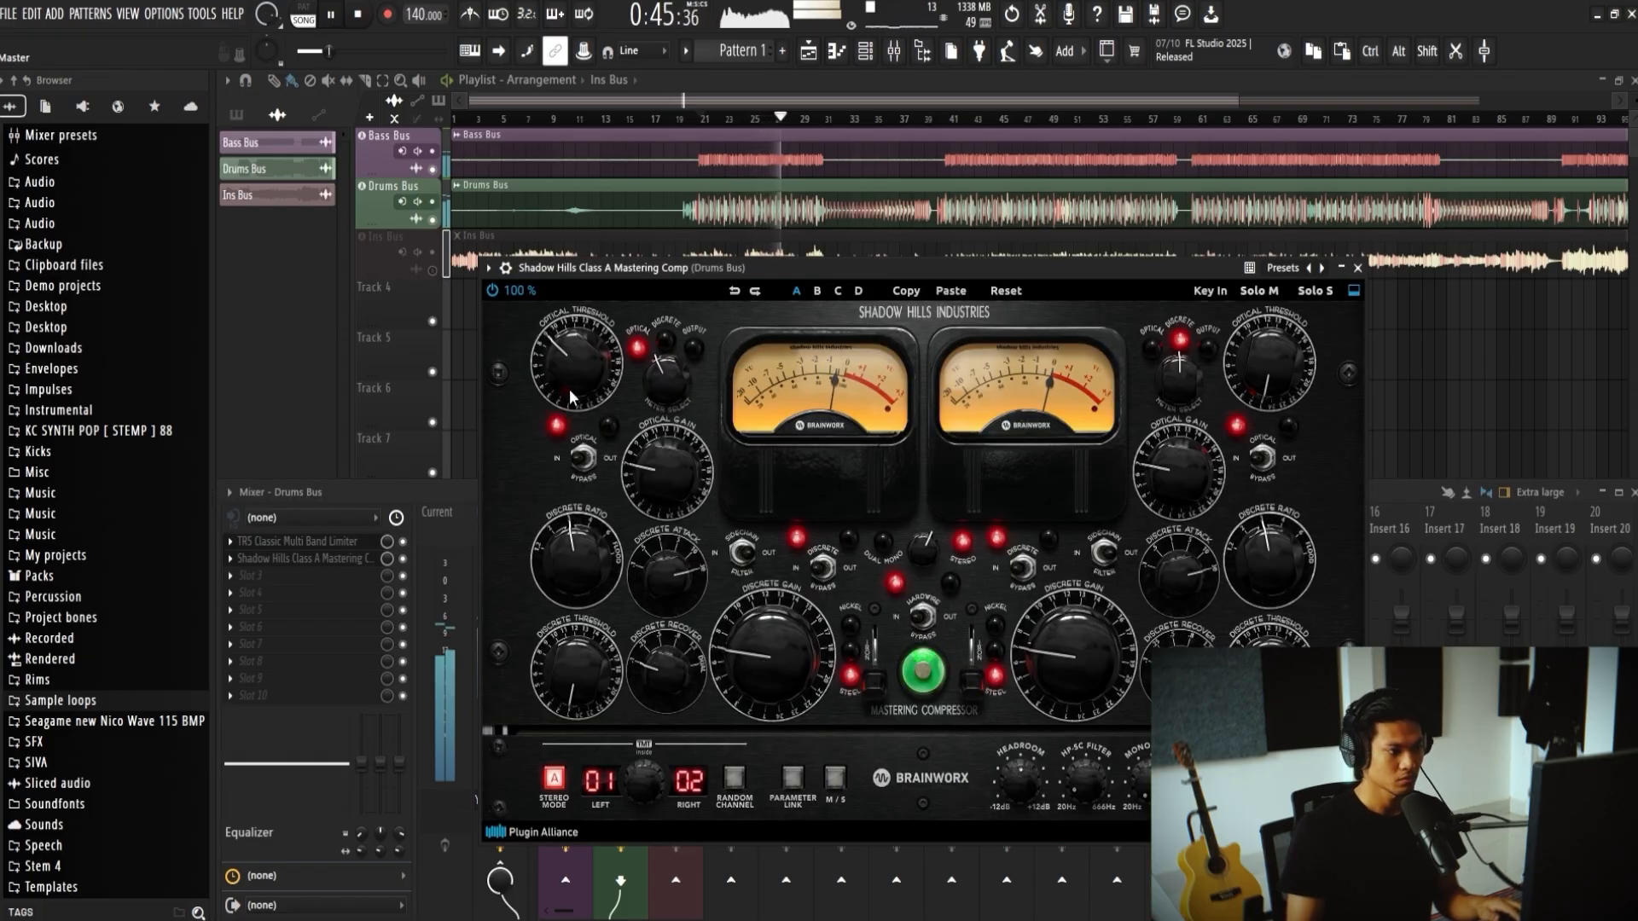
left_click_drag(759, 269, 975, 258)
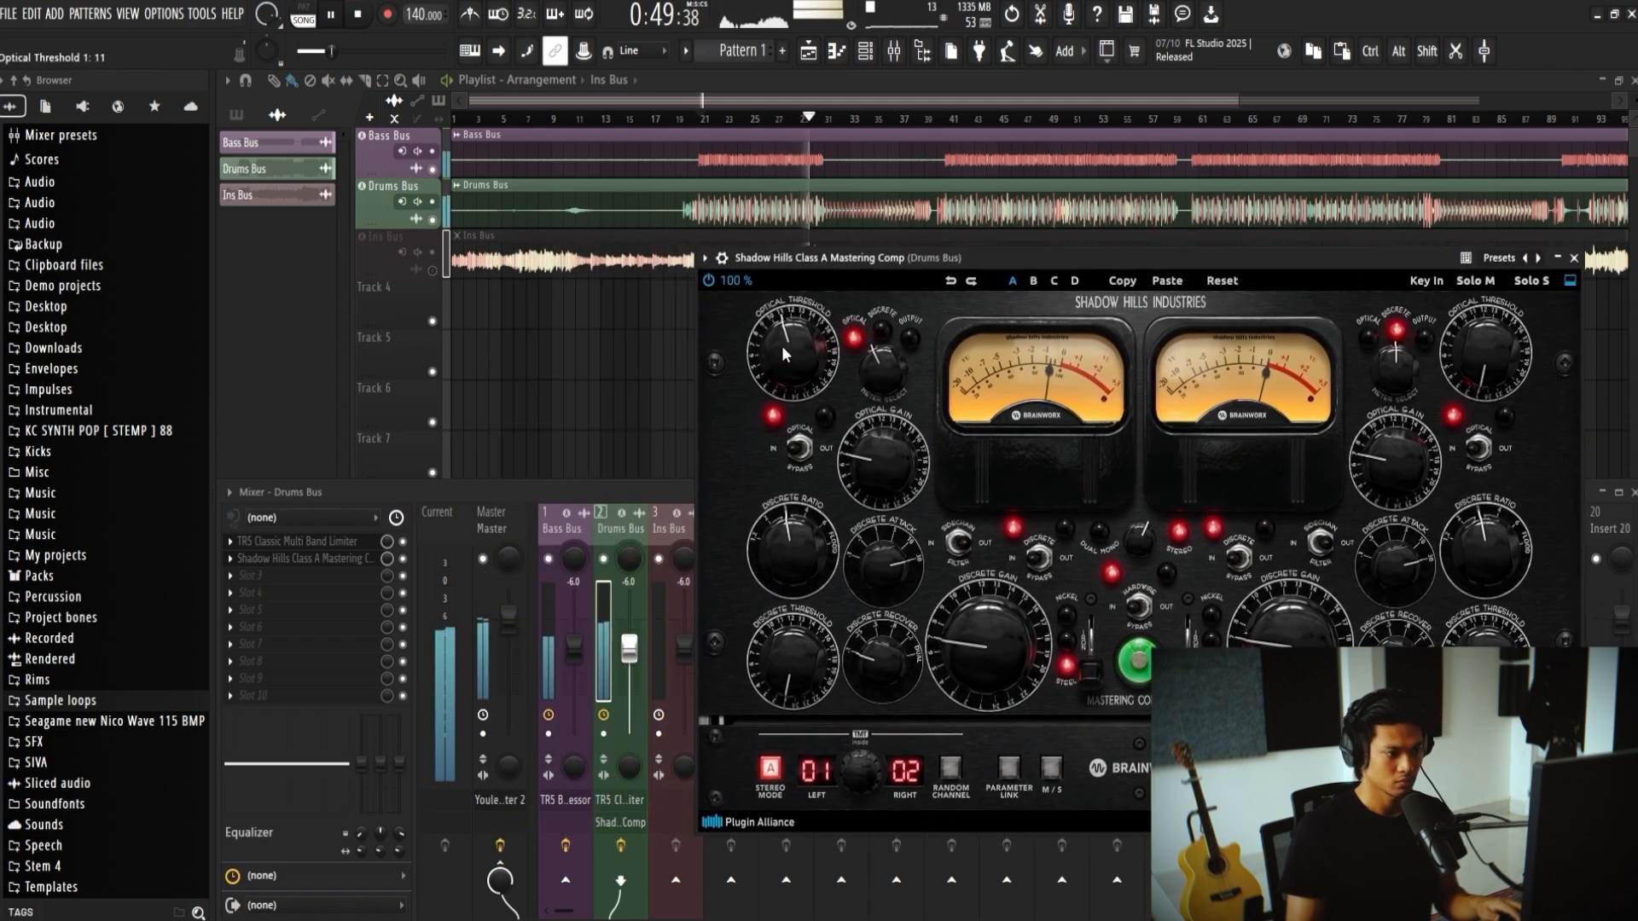
left_click_drag(782, 359, 776, 381)
middle_click(695, 285, "shift")
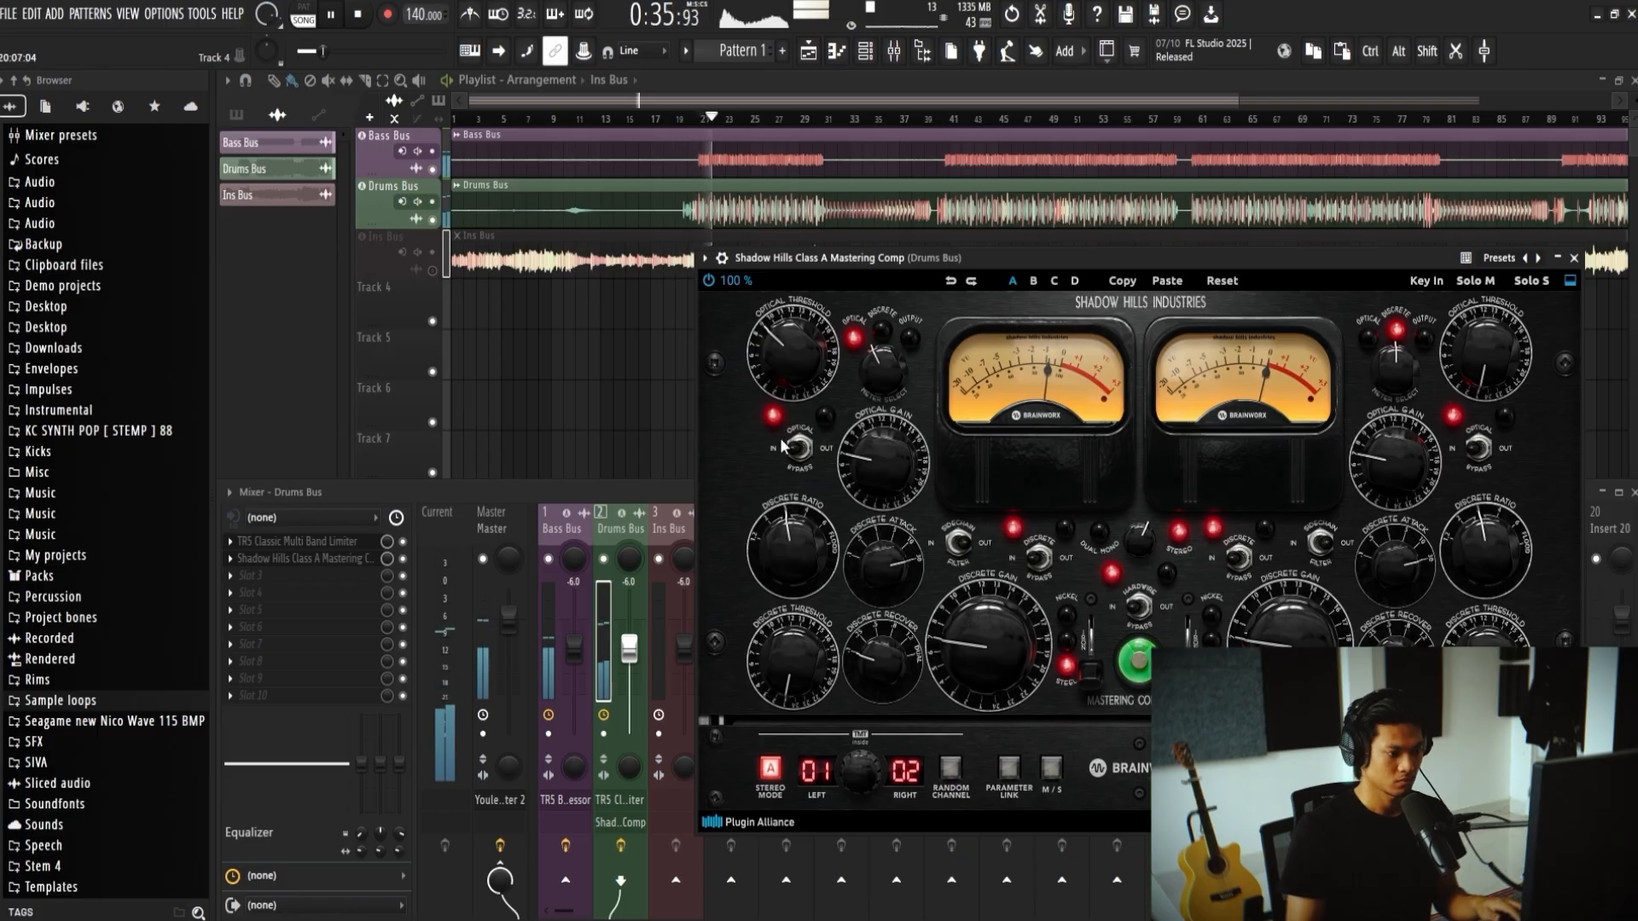
mouse_move(861, 469)
left_mouse_down()
mouse_move(882, 418)
mouse_move(879, 477)
left_mouse_up()
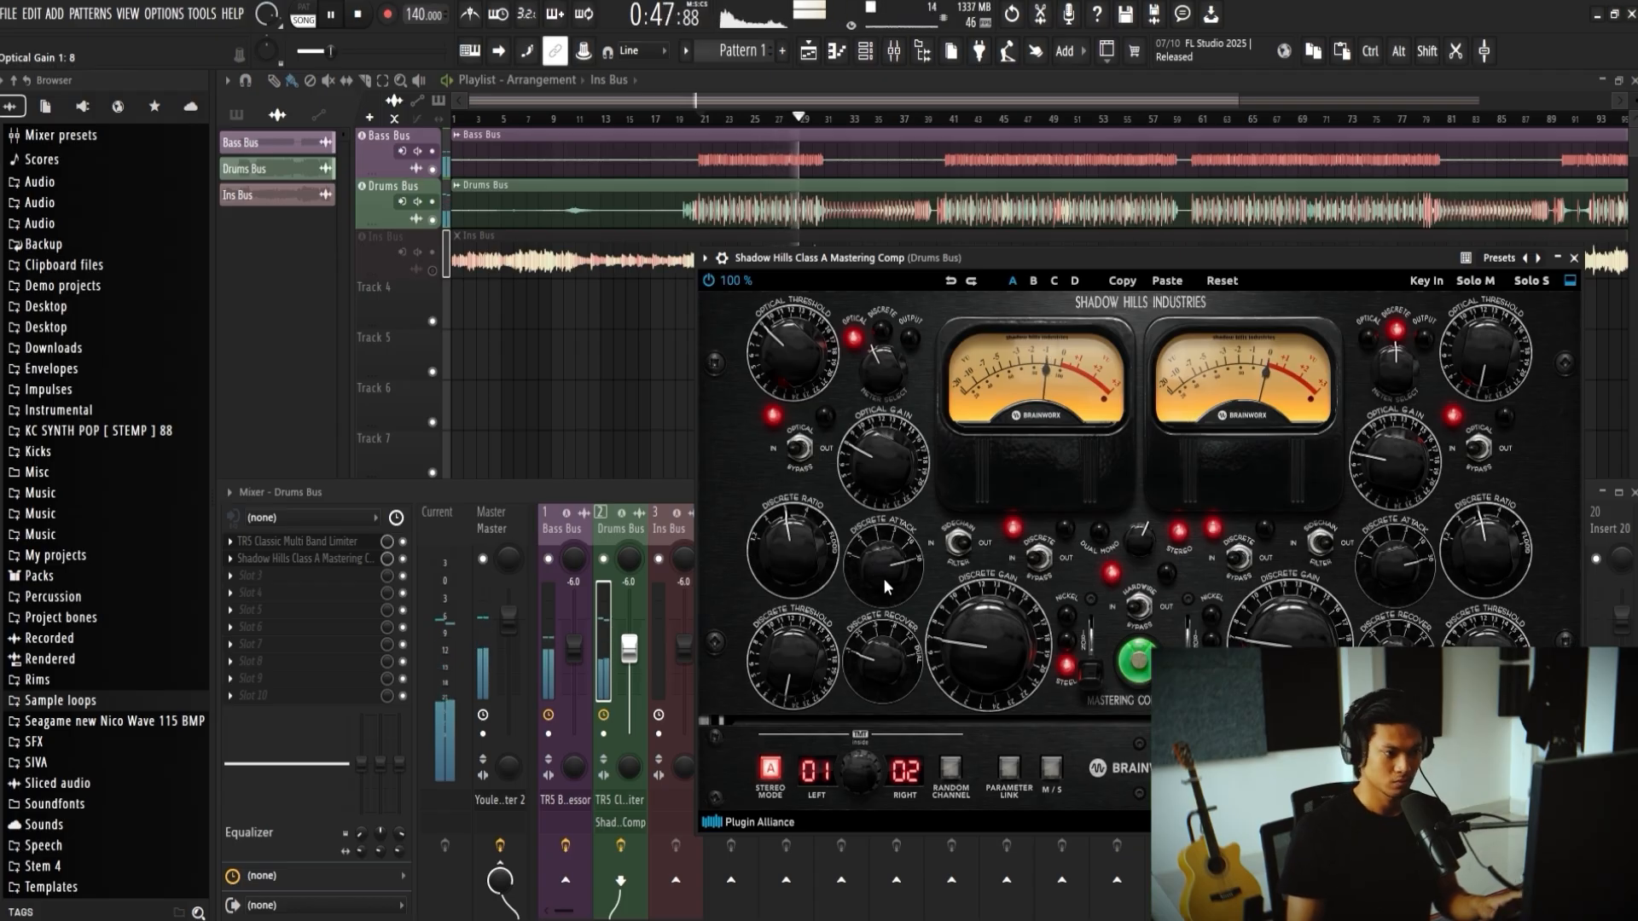
Step: Try raising Discrete Gain 1 on the Shadow Hills compressor, including a setting of 10, and turn it back down
left_click_drag(960, 645, 981, 585)
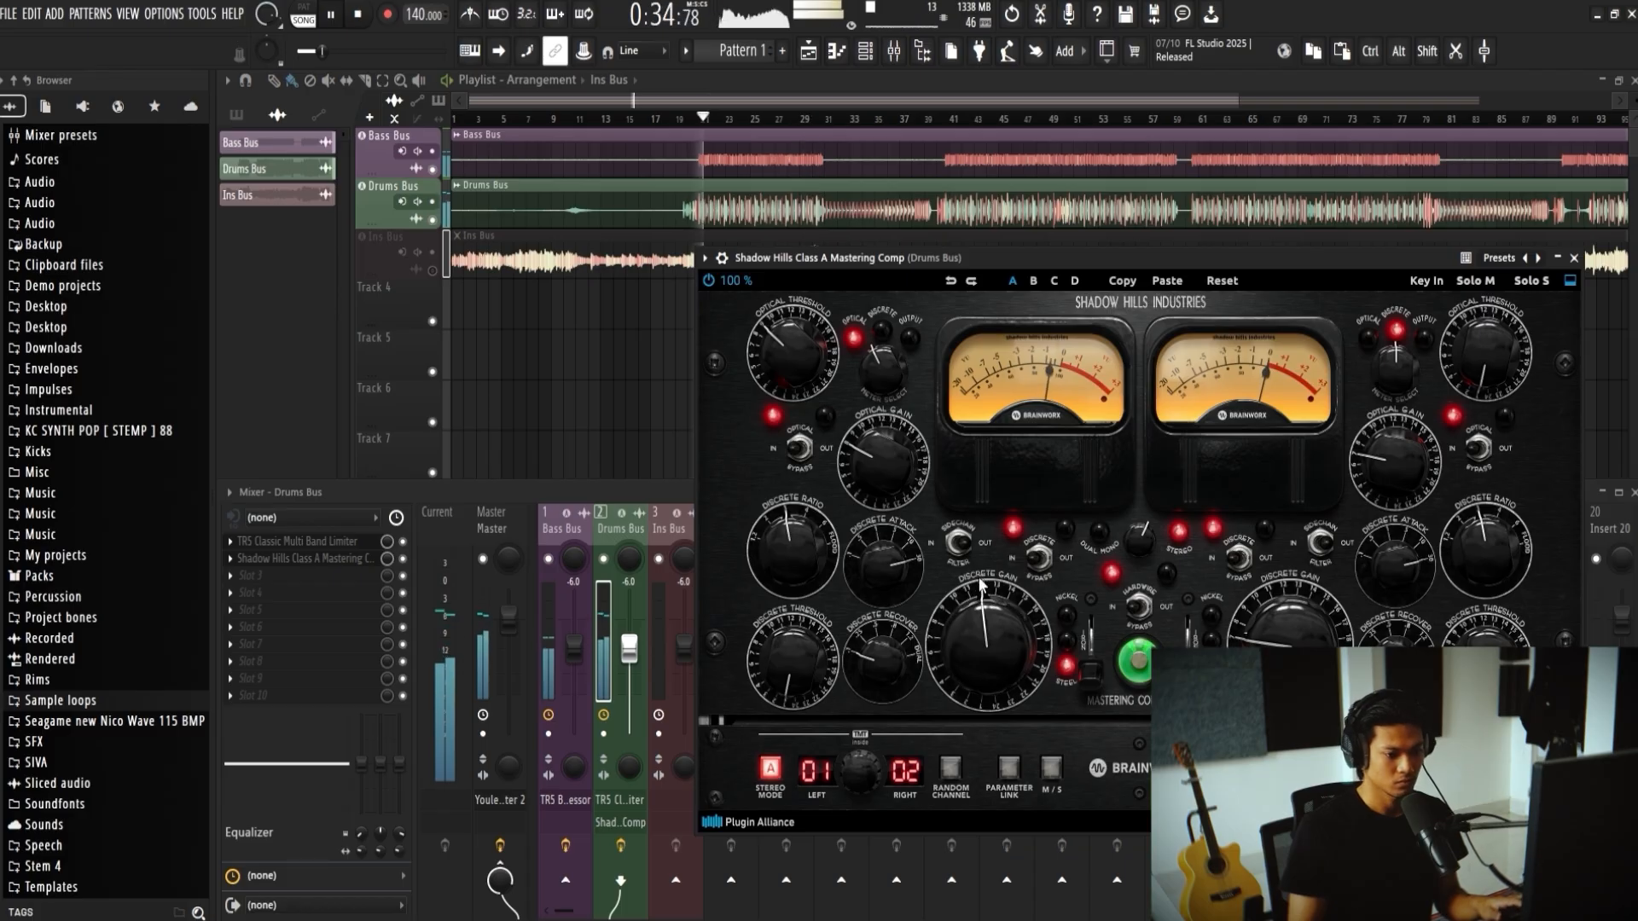
left_click_drag(981, 585, 992, 620)
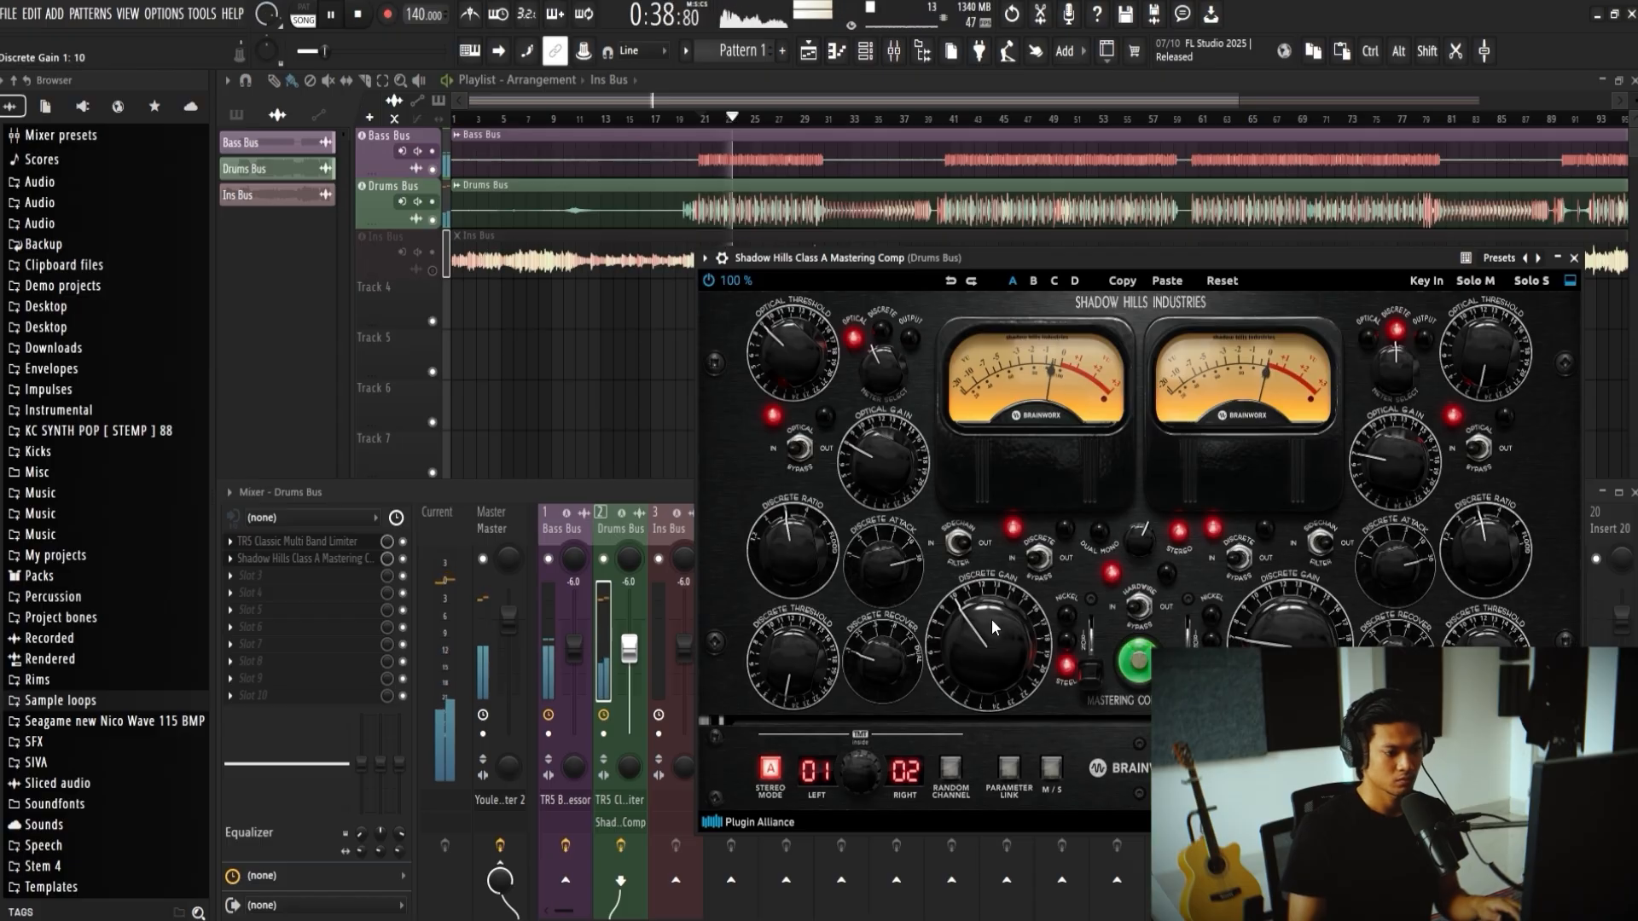
left_click_drag(991, 619, 969, 623)
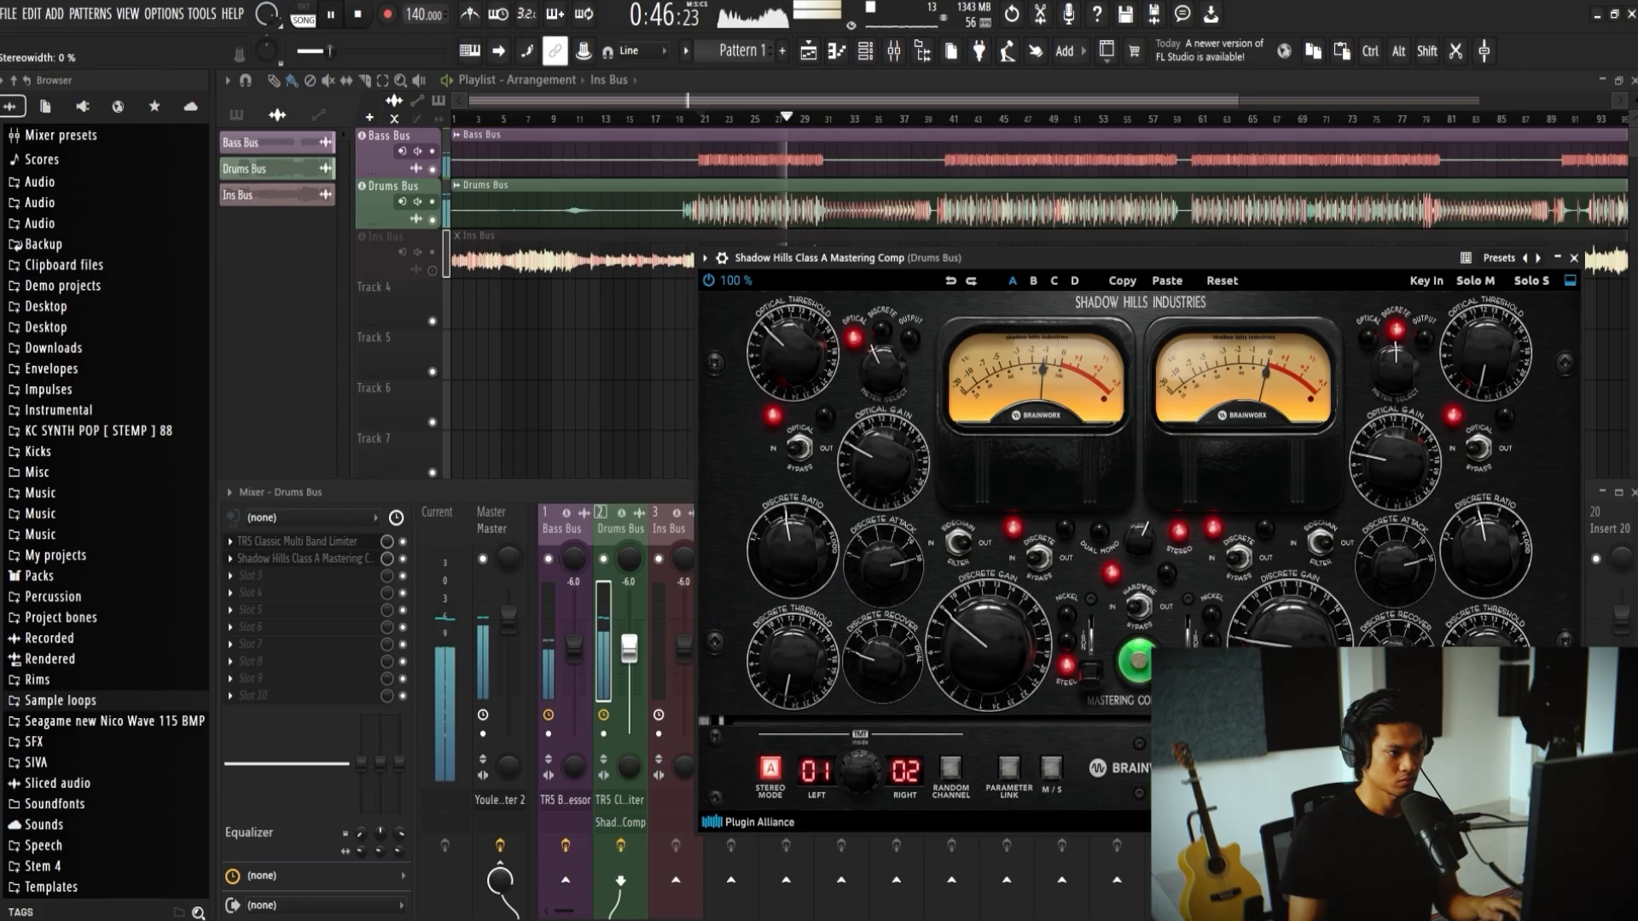
Step: Set the Shadow Hills compressor's stereo width to 52 %
left_click_drag(1318, 751, 1318, 713)
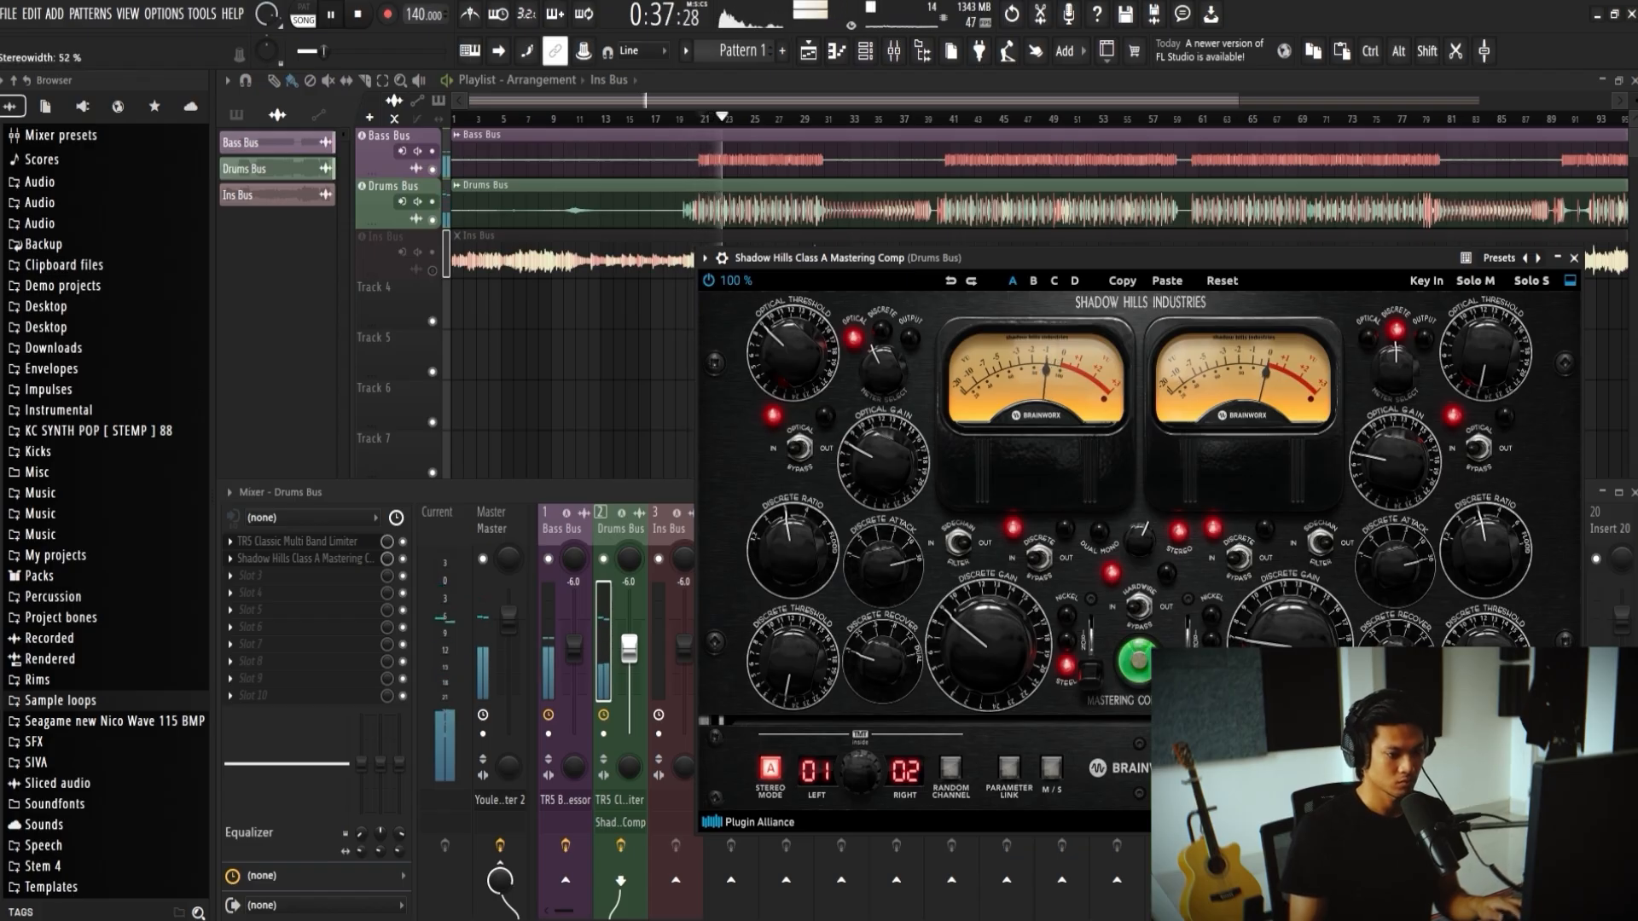
Step: Fine-tune Discrete Gain 1 on the Shadow Hills compressor, trying 11 and 13, and compare the Drums Bus with its effects bypassed and enabled
left_click_drag(1318, 759, 1318, 731)
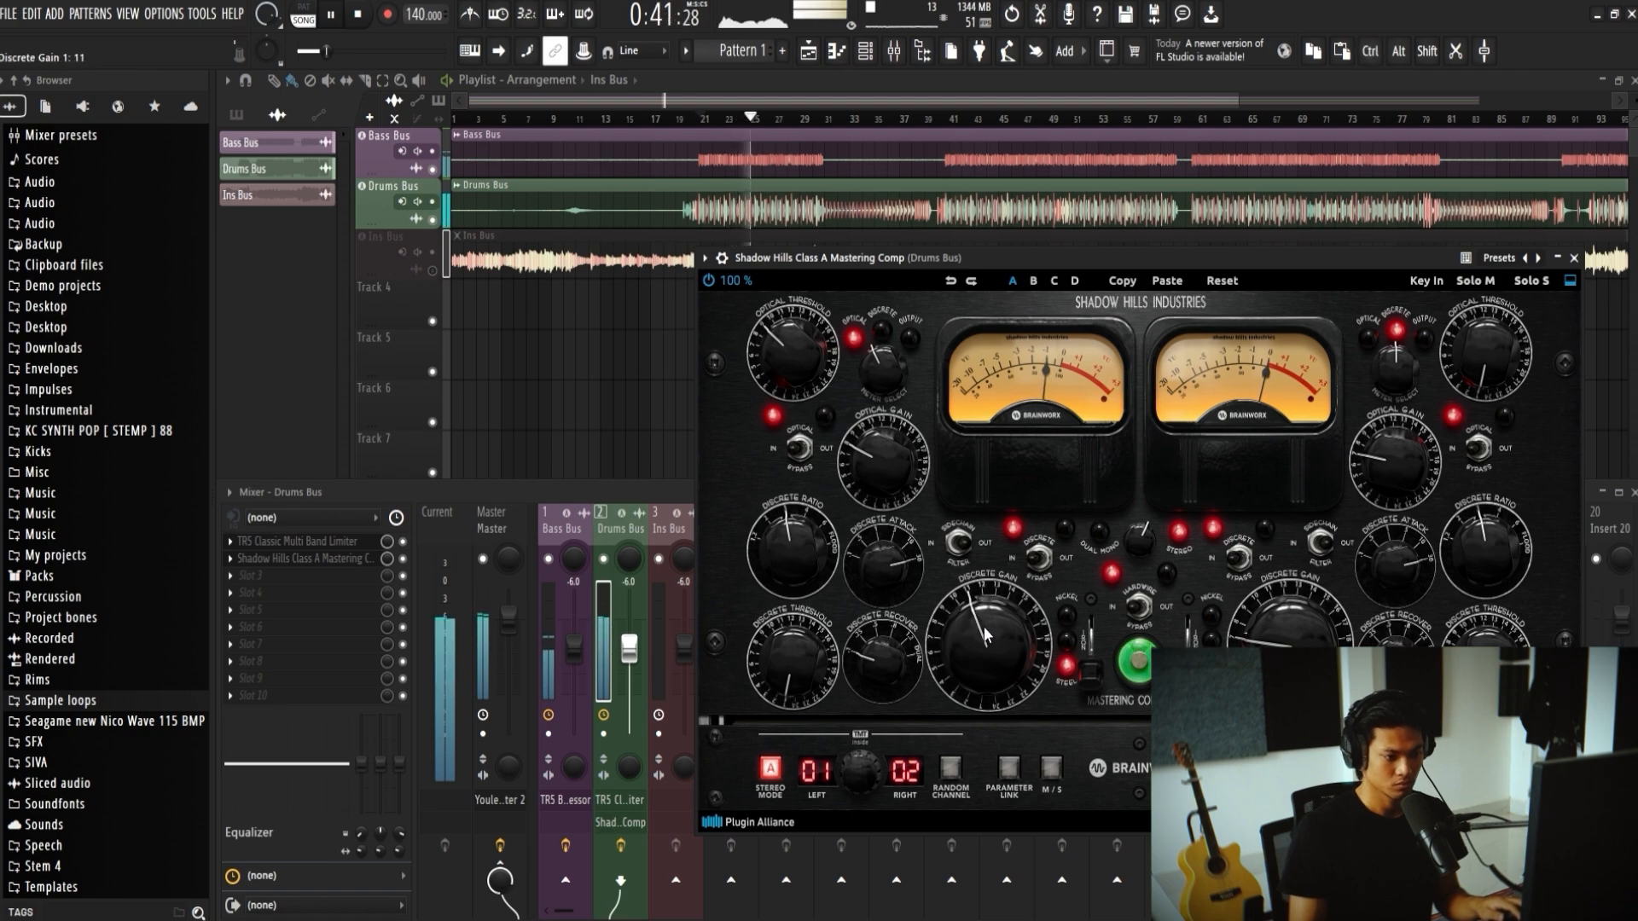
left_click_drag(954, 651, 953, 614)
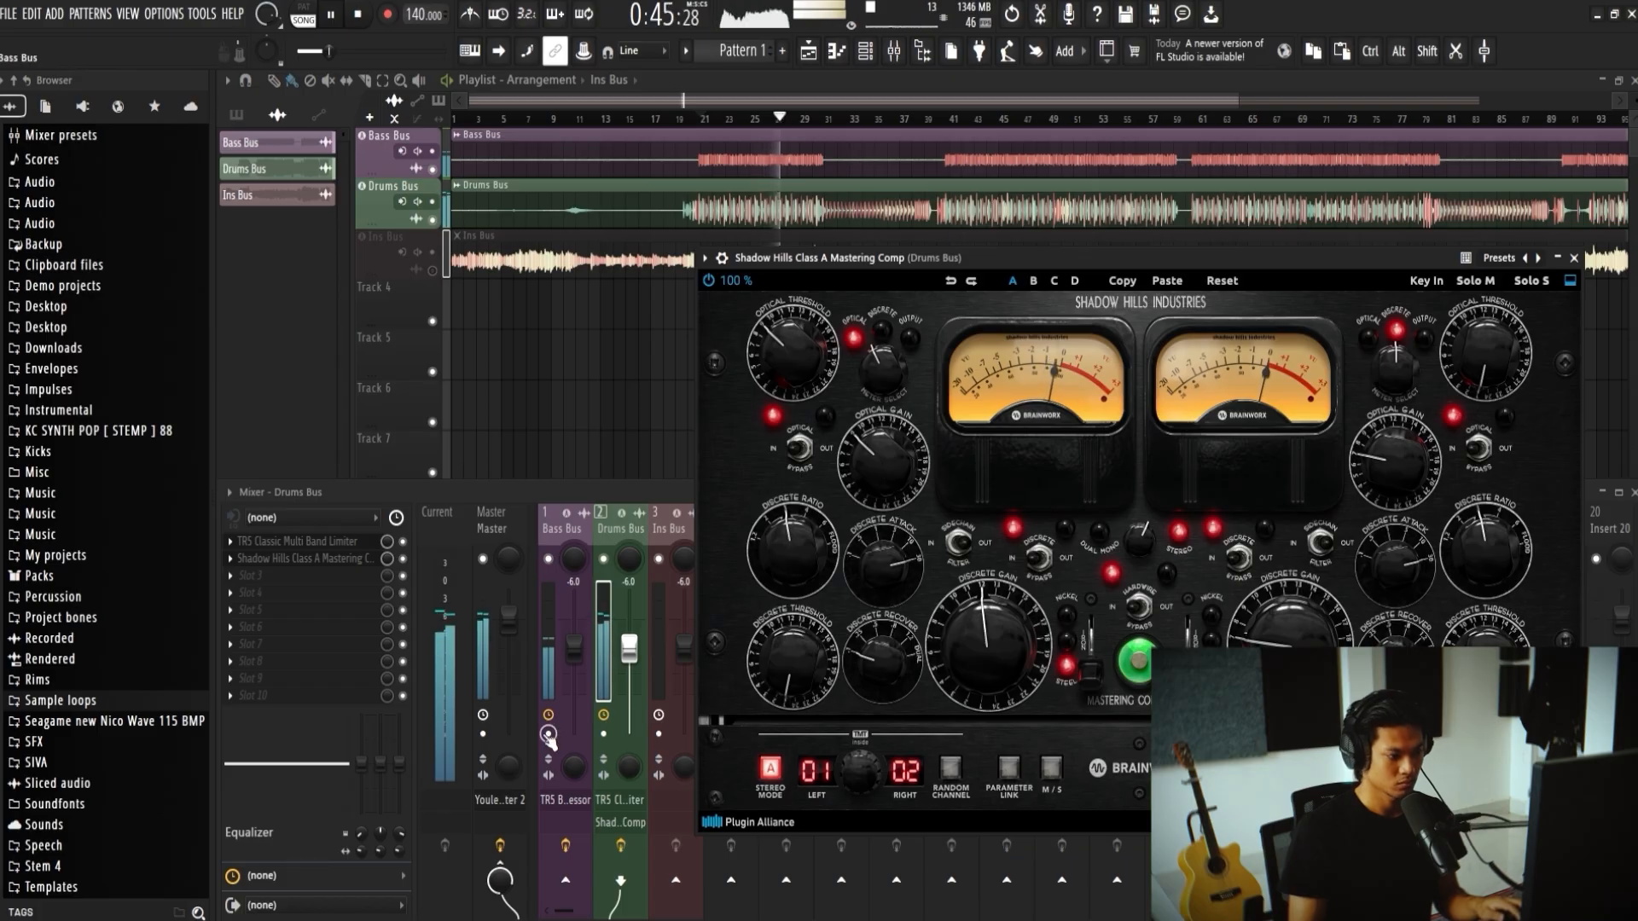
left_click(630, 855)
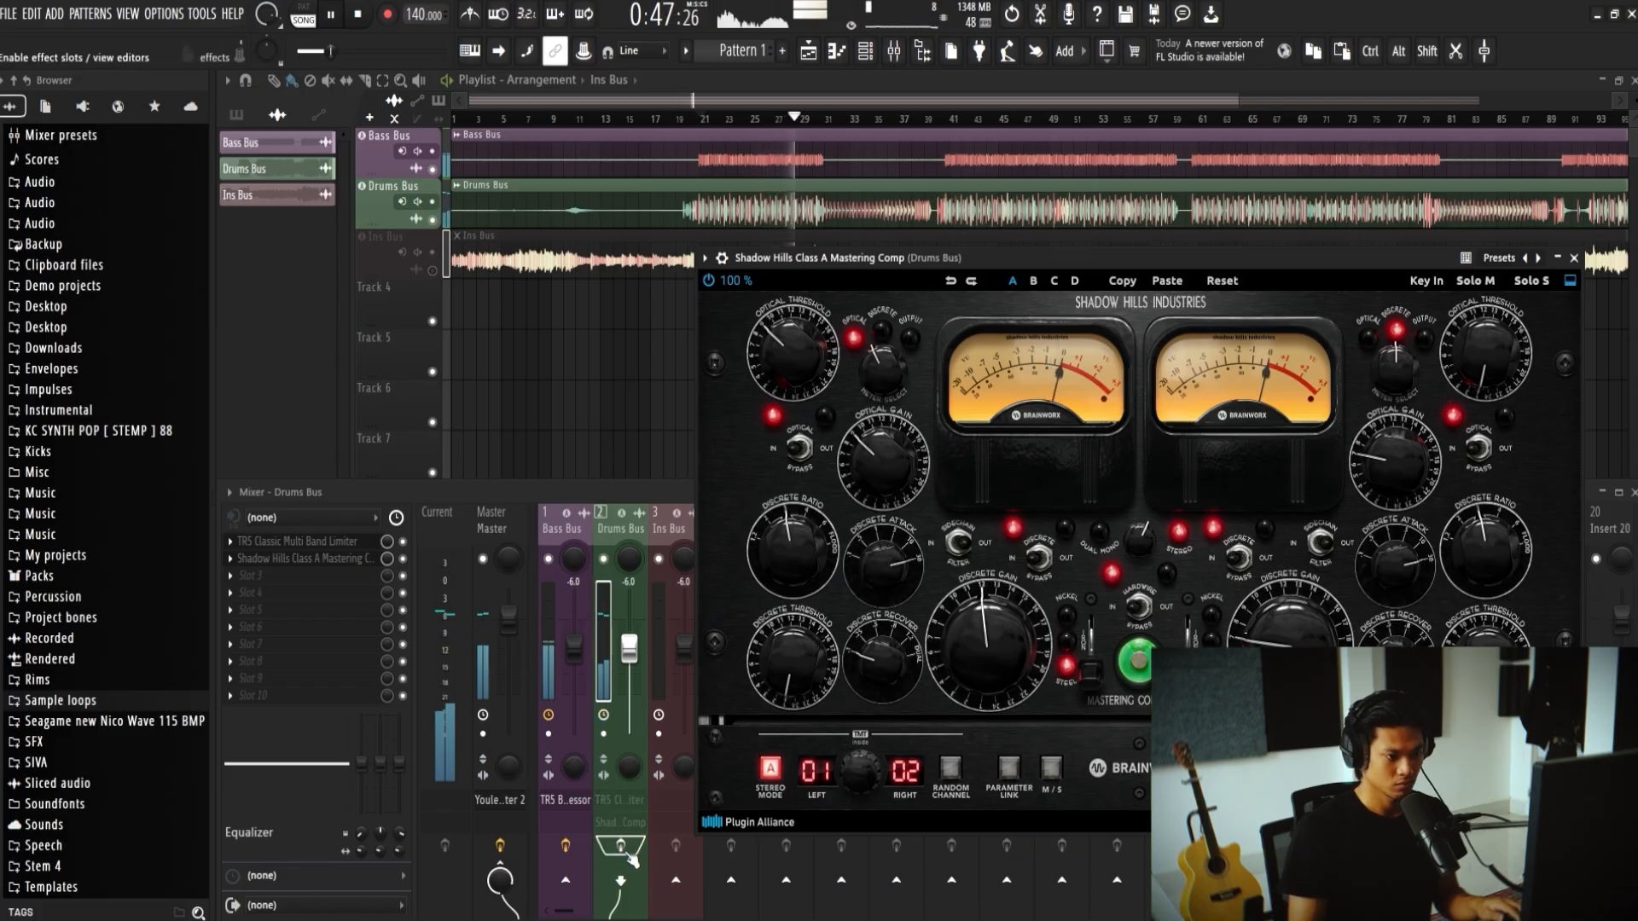
left_click(630, 855)
left_click_drag(976, 633, 976, 643)
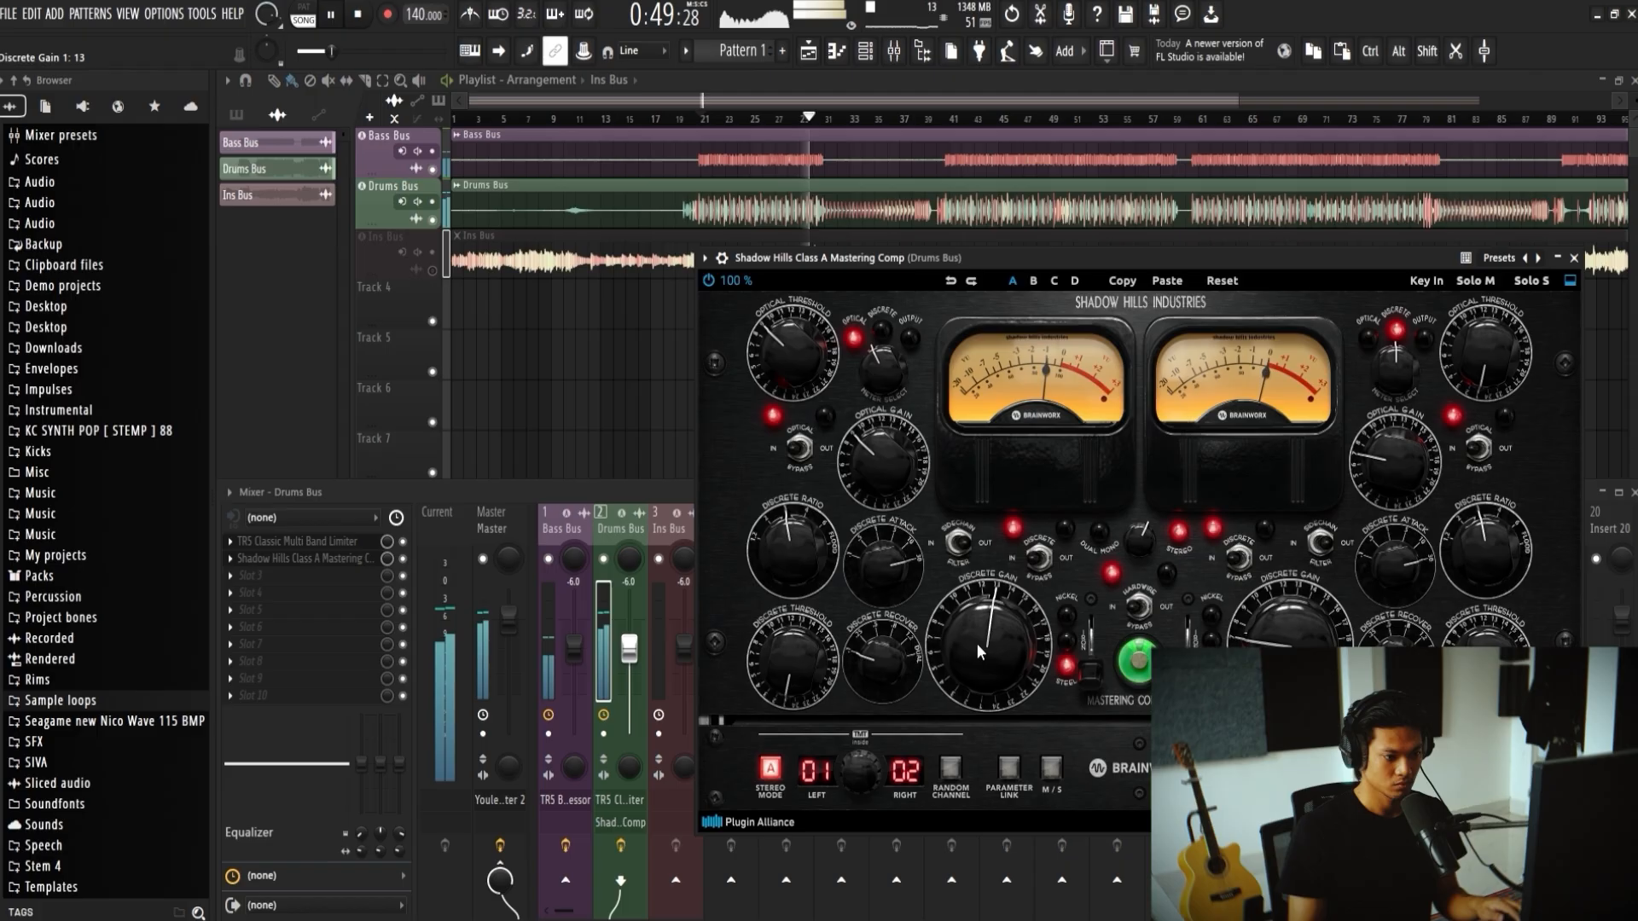
left_click(696, 120)
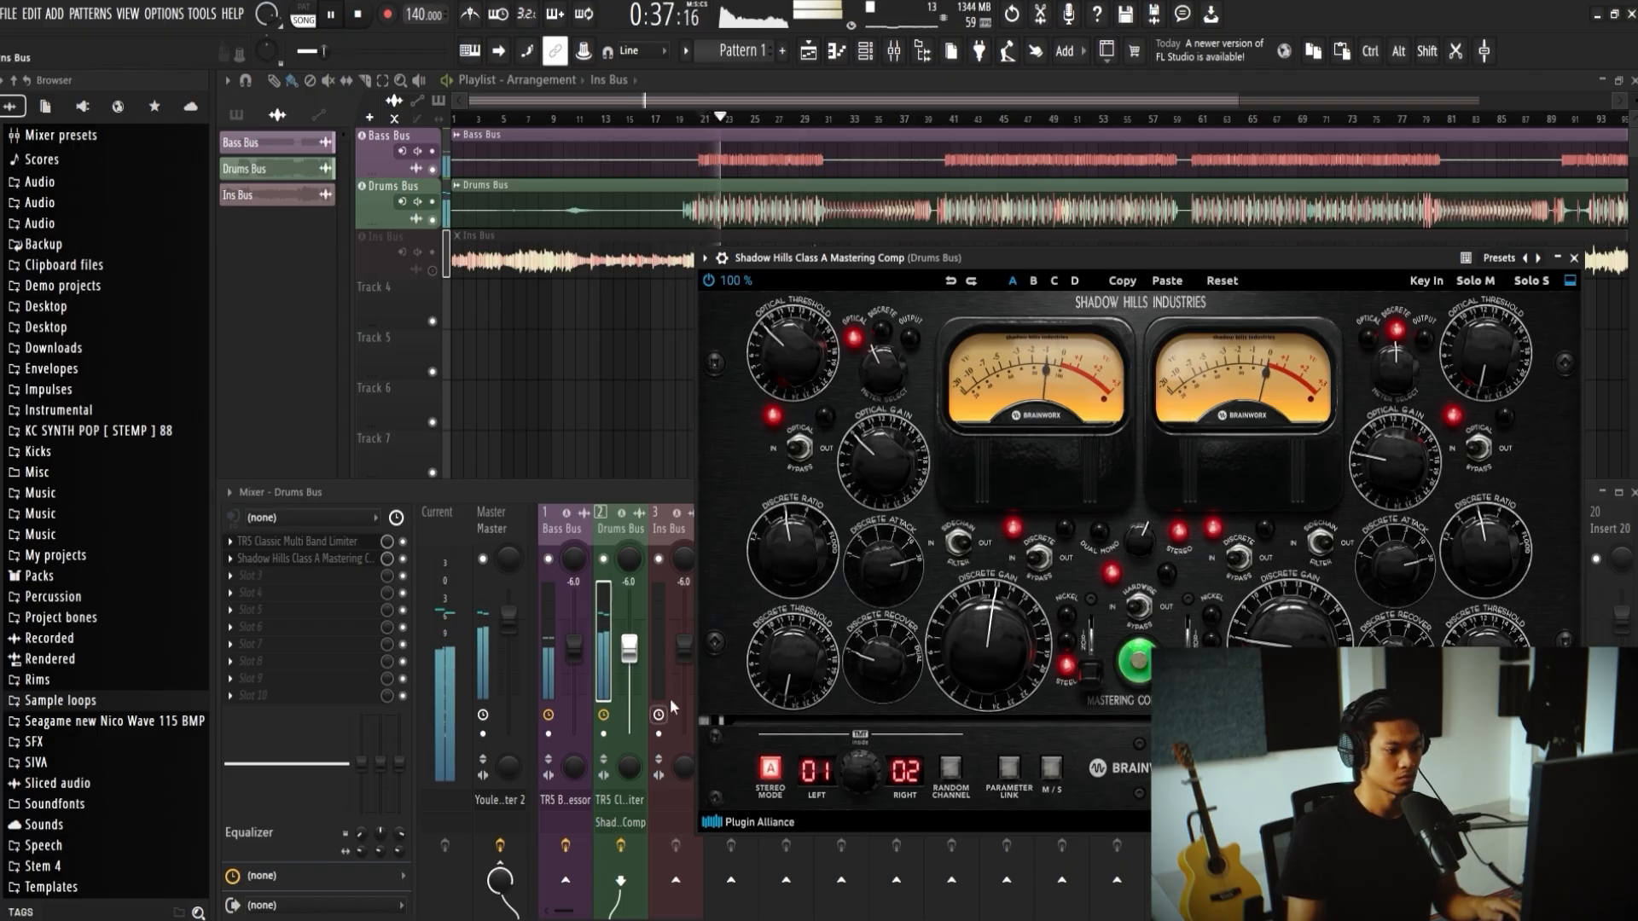
mouse_move(979, 643)
left_mouse_down()
mouse_move(981, 606)
mouse_move(989, 670)
left_mouse_up()
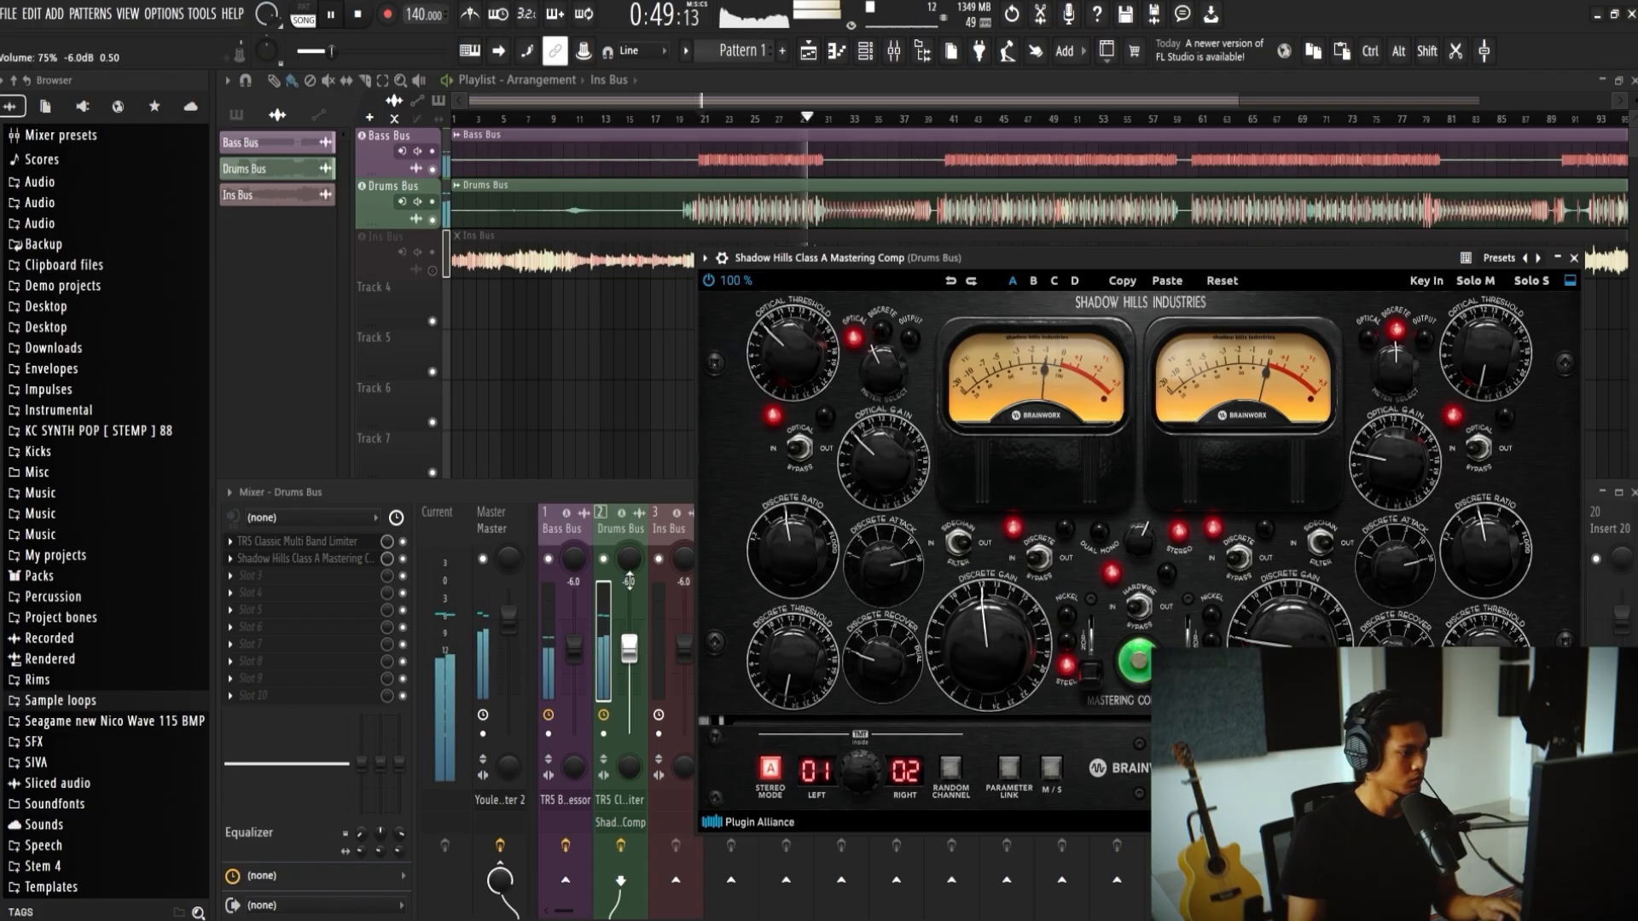
Step: Inspect the Bass Bus's TR5 Bus Compressor and close the Bass Bus and Drums Bus compressor windows
left_click(557, 531)
left_click(290, 539)
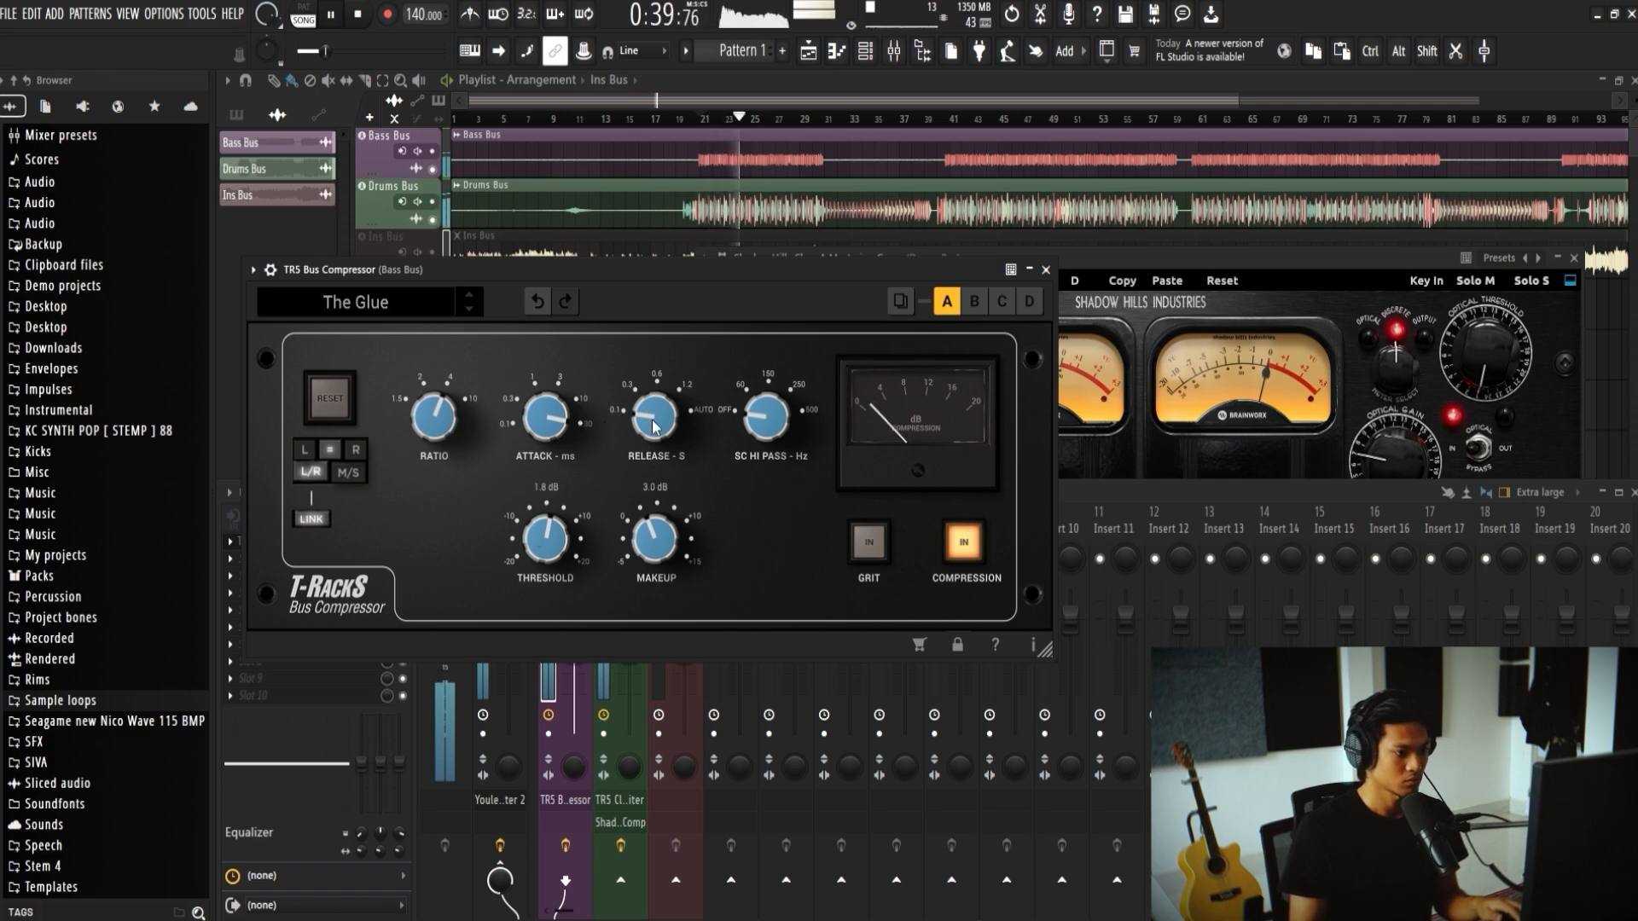
left_click(1046, 270)
left_click(1579, 267)
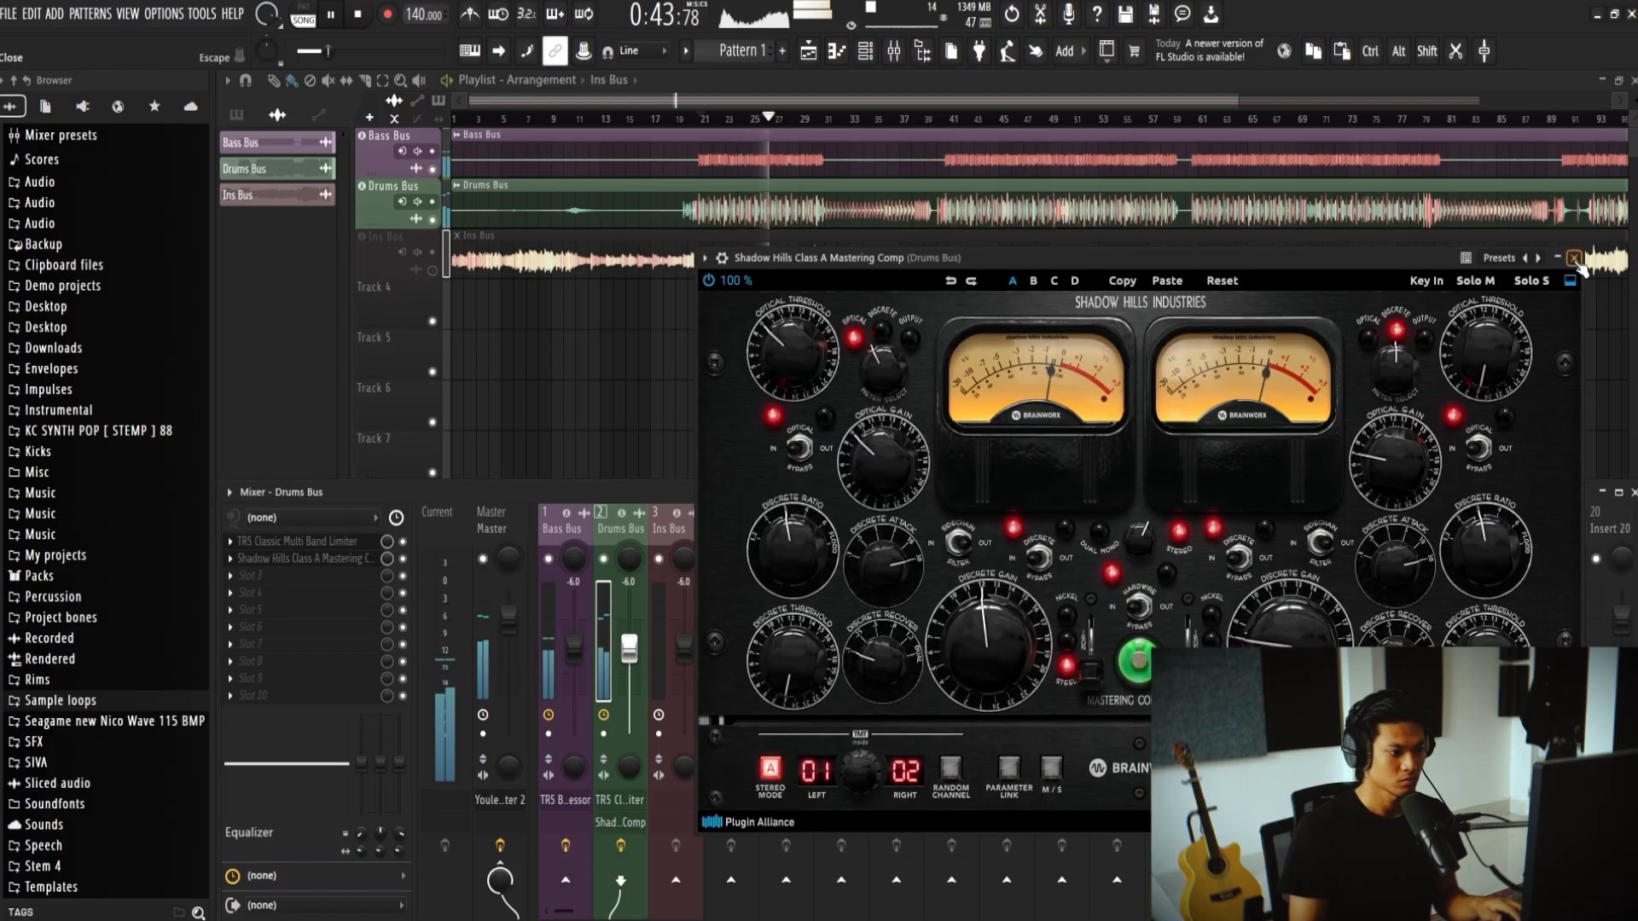
left_click(1574, 259)
Step: Compare the Bass Bus and Drums Bus with their effects bypassed and enabled, replaying the song from about bar 21
left_click(570, 846)
left_click(627, 847)
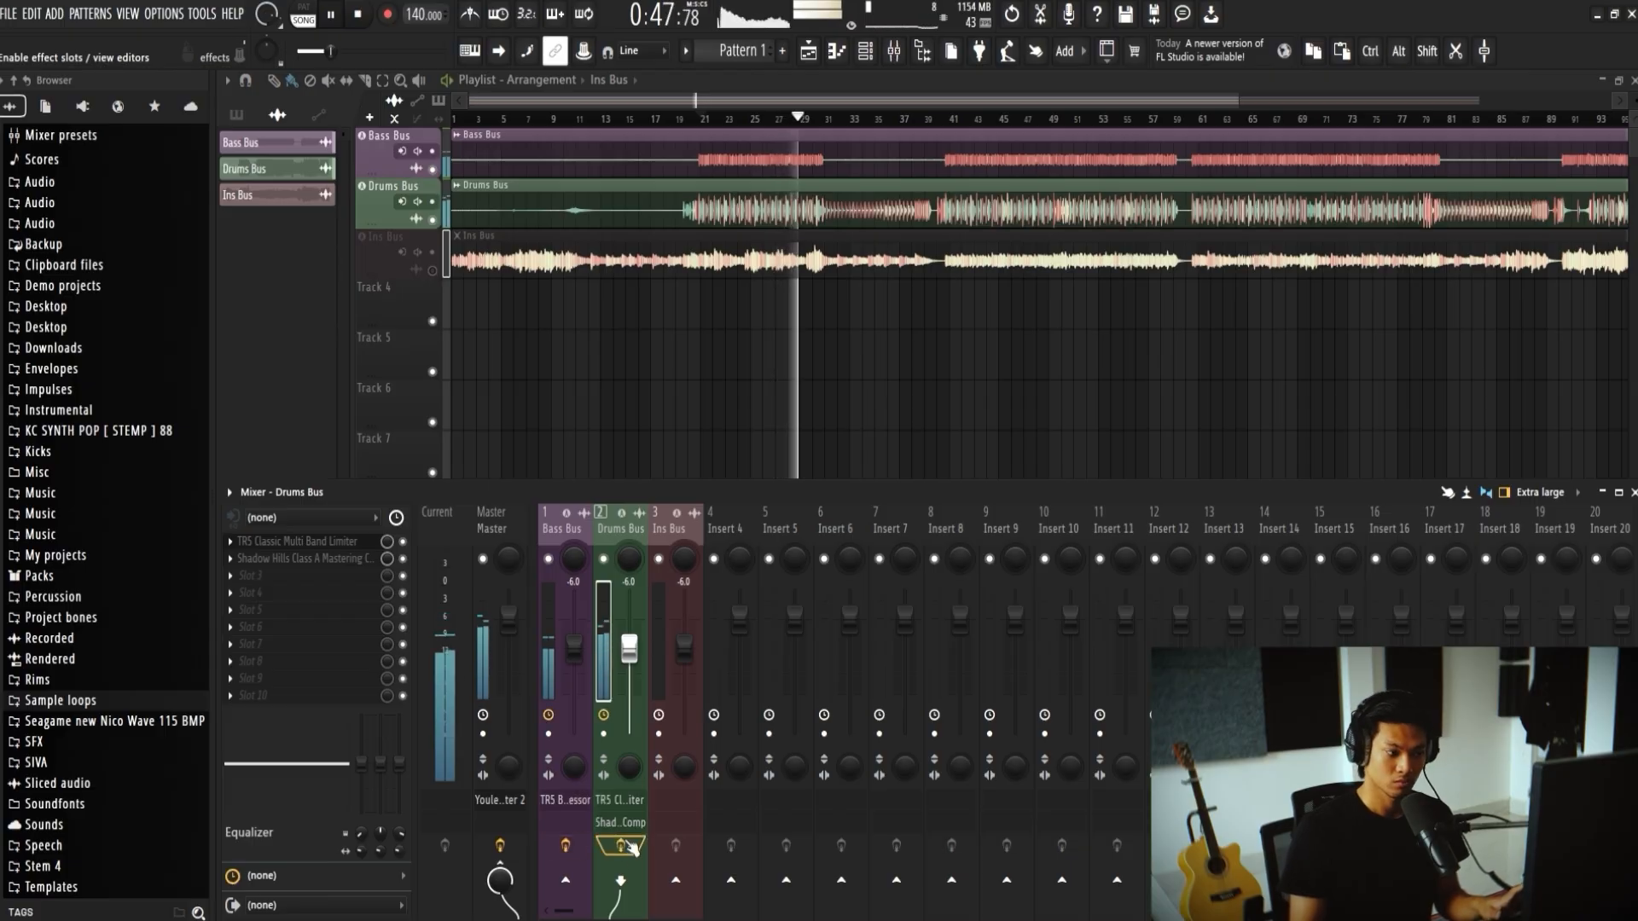
left_click(572, 523)
key("space")
key("space")
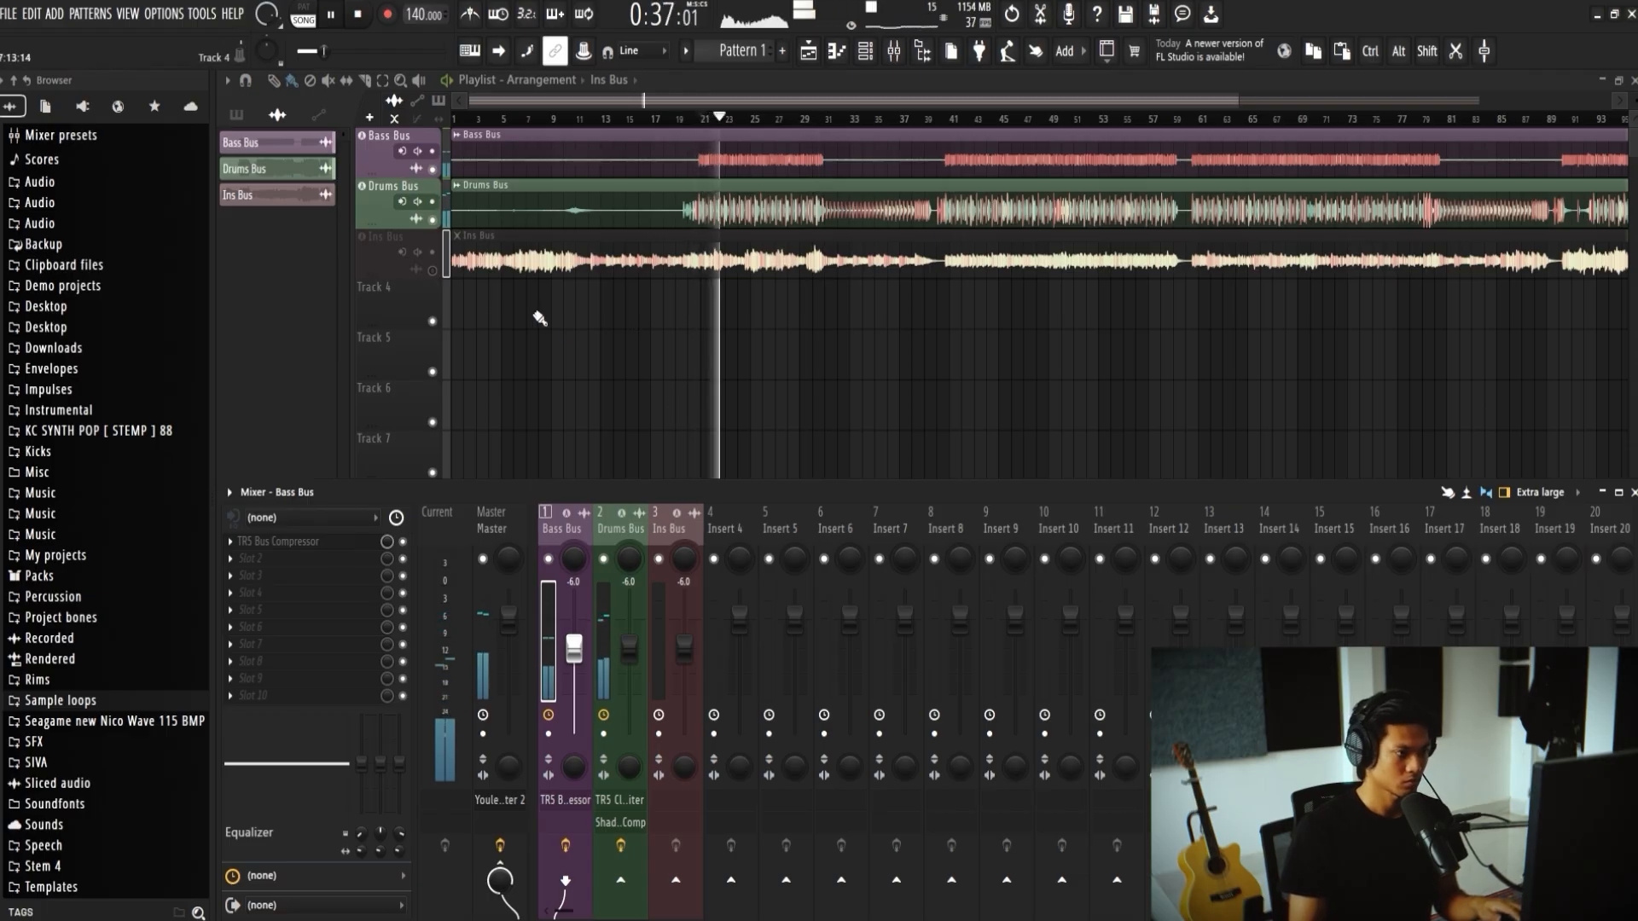
key("space")
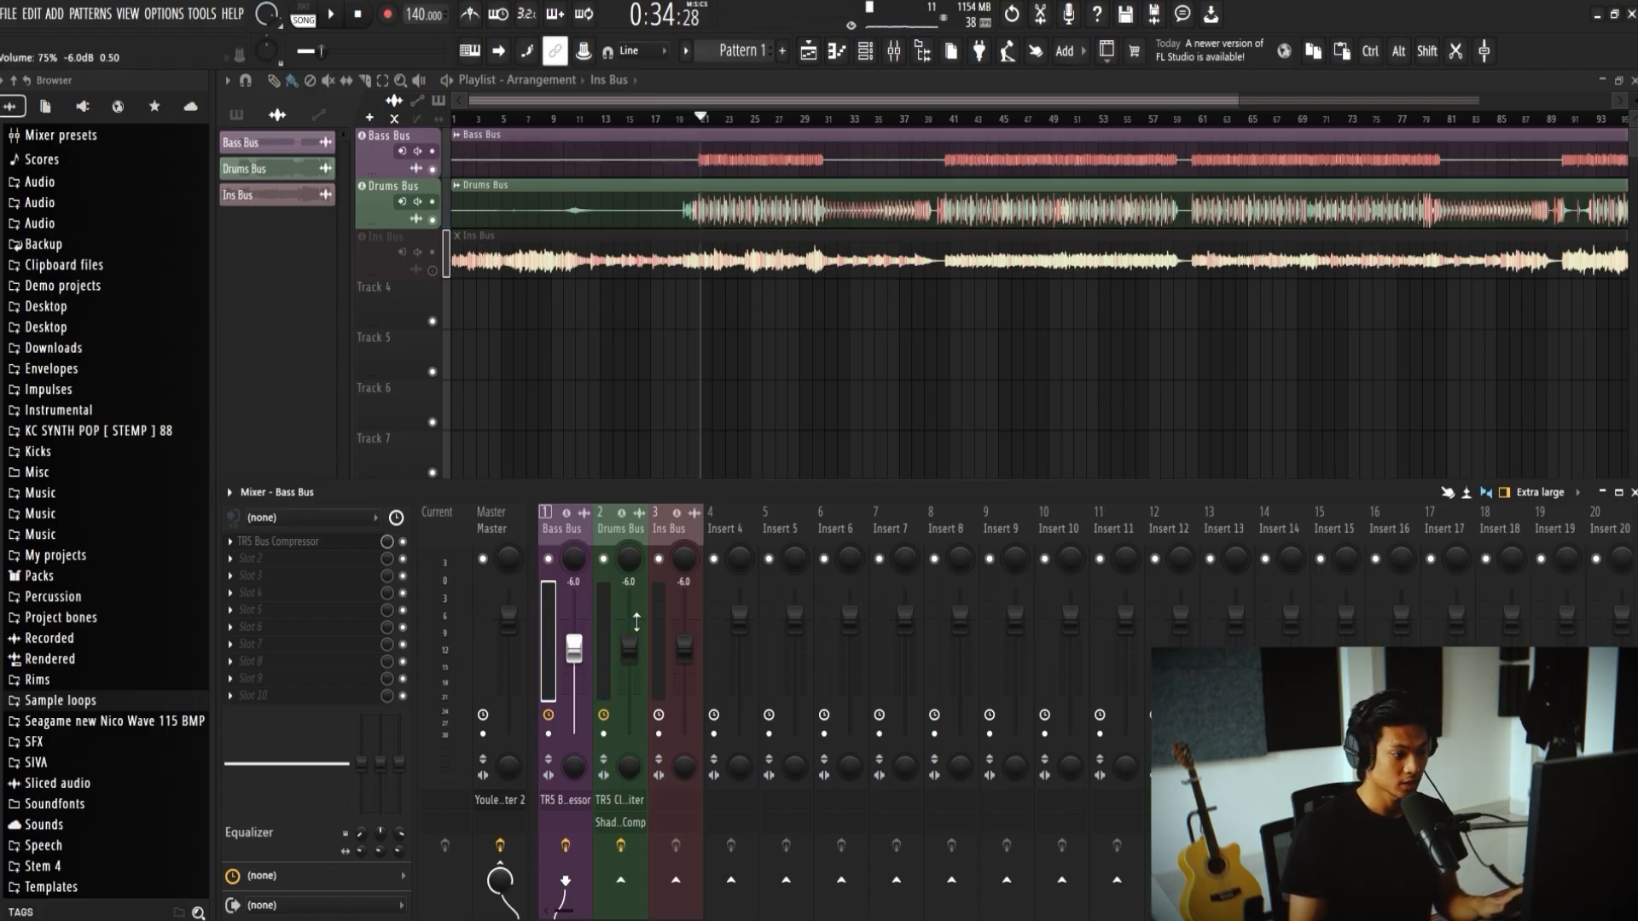
Step: Set the makeup gain to 5.0 dB on the Bass Bus's TR5 Bus Compressor and start playback
left_click(282, 542)
left_click_drag(655, 542, 659, 536)
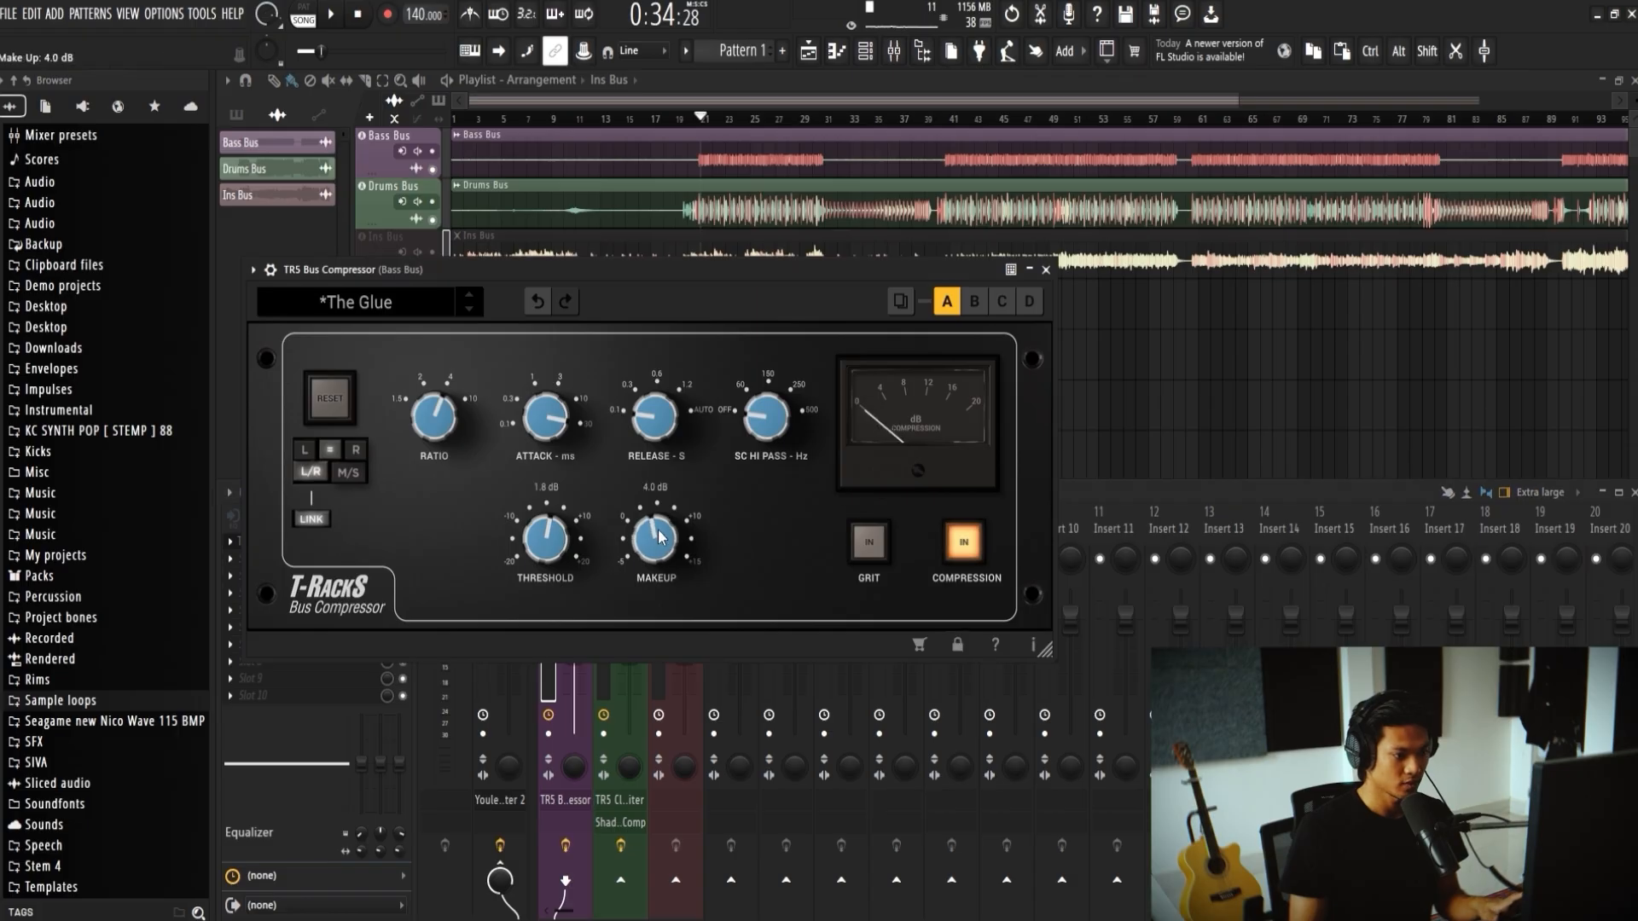
left_click_drag(700, 270, 1170, 263)
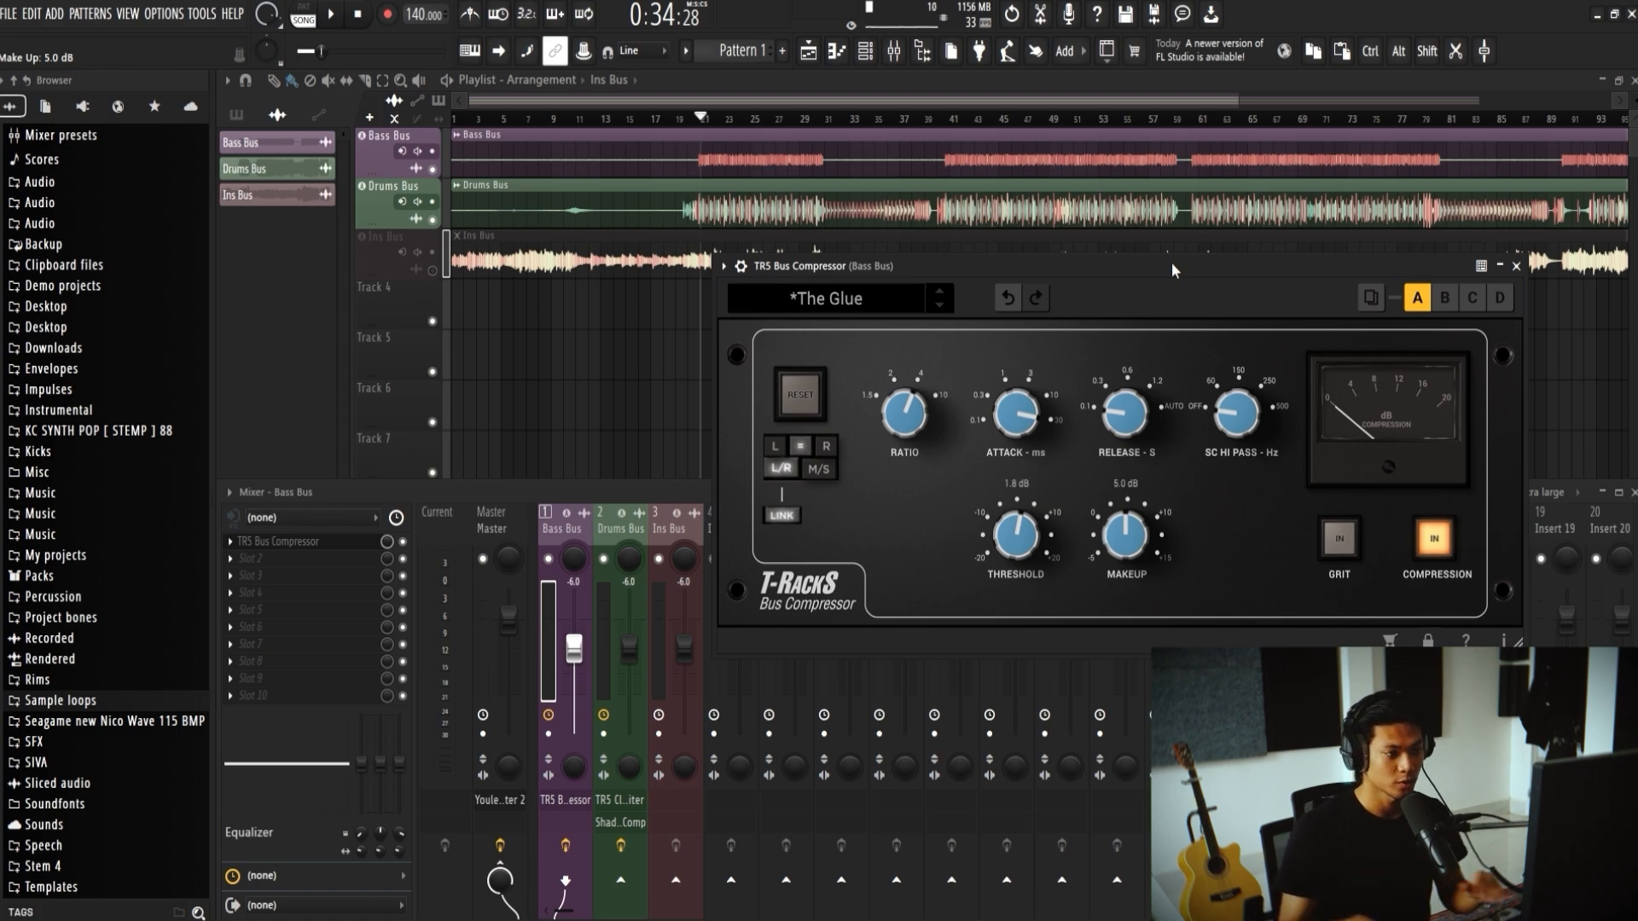
right_click(674, 358)
key("space")
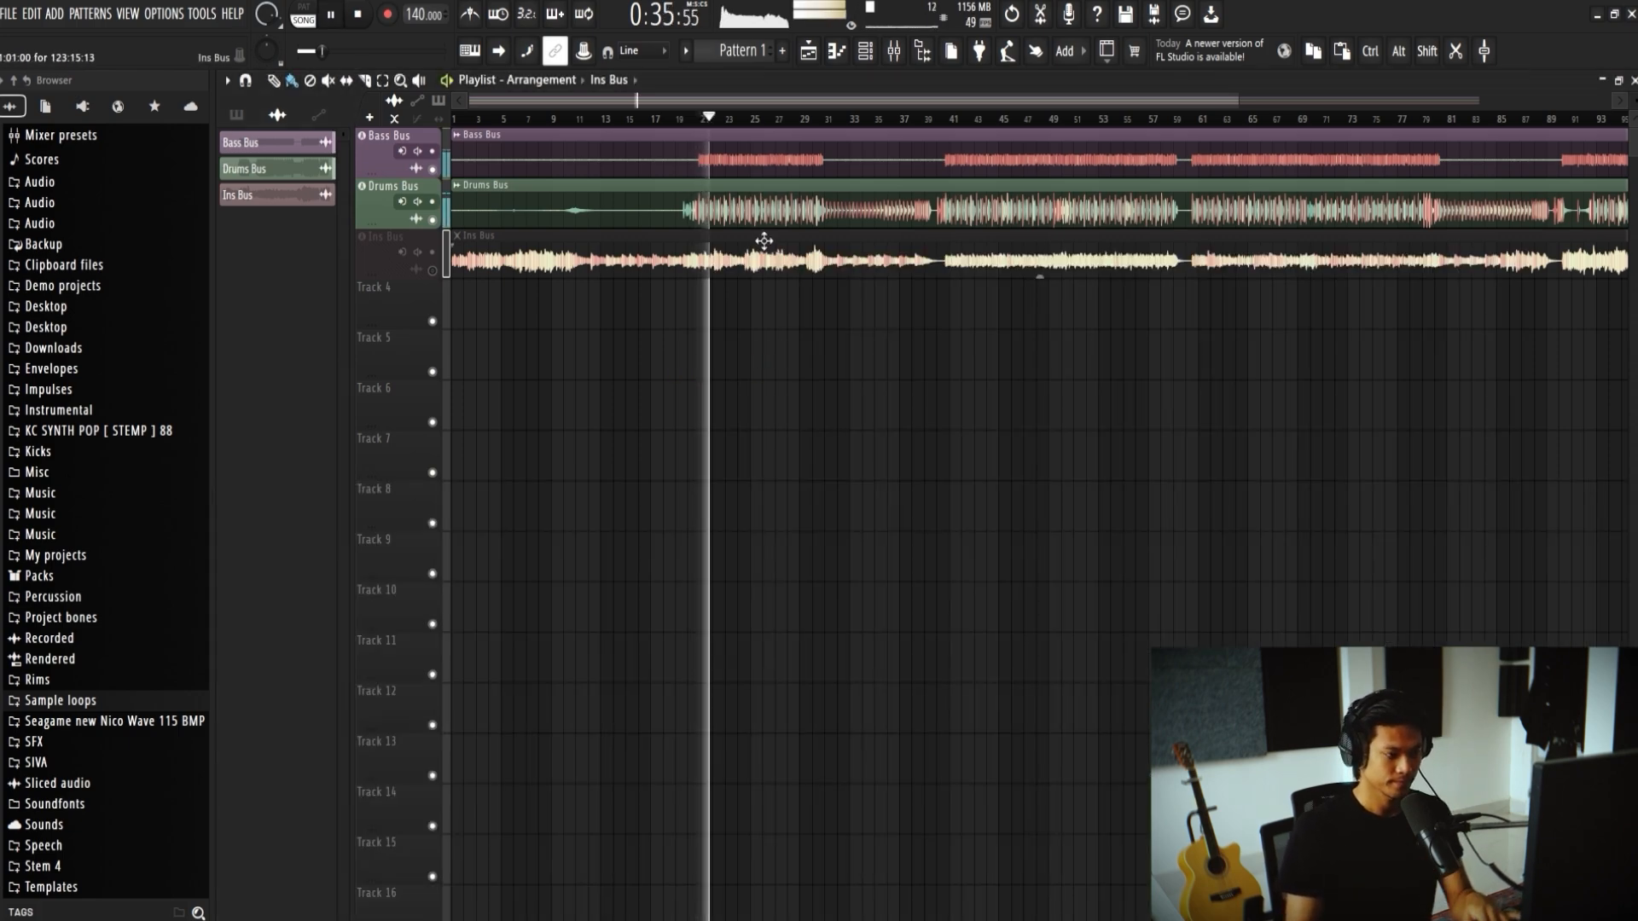
Step: Place the Shadow Hills compressor before the TR5 Classic Multi Band Limiter in the Drums Bus's effect chain
key("F9")
left_click(628, 526)
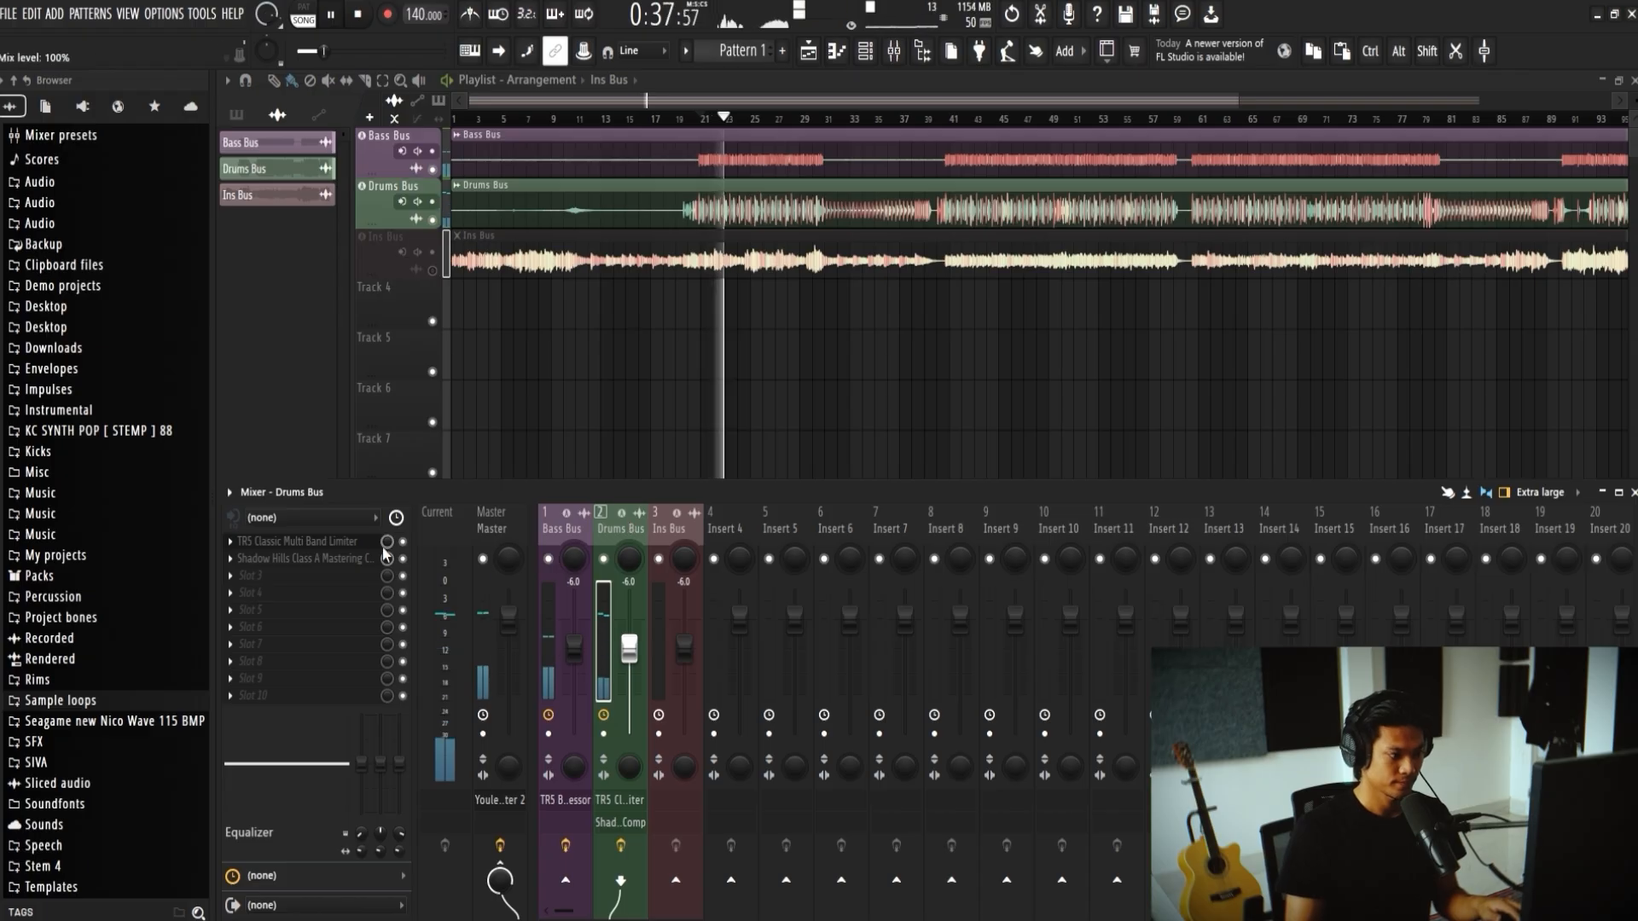
left_click_drag(341, 544, 342, 565)
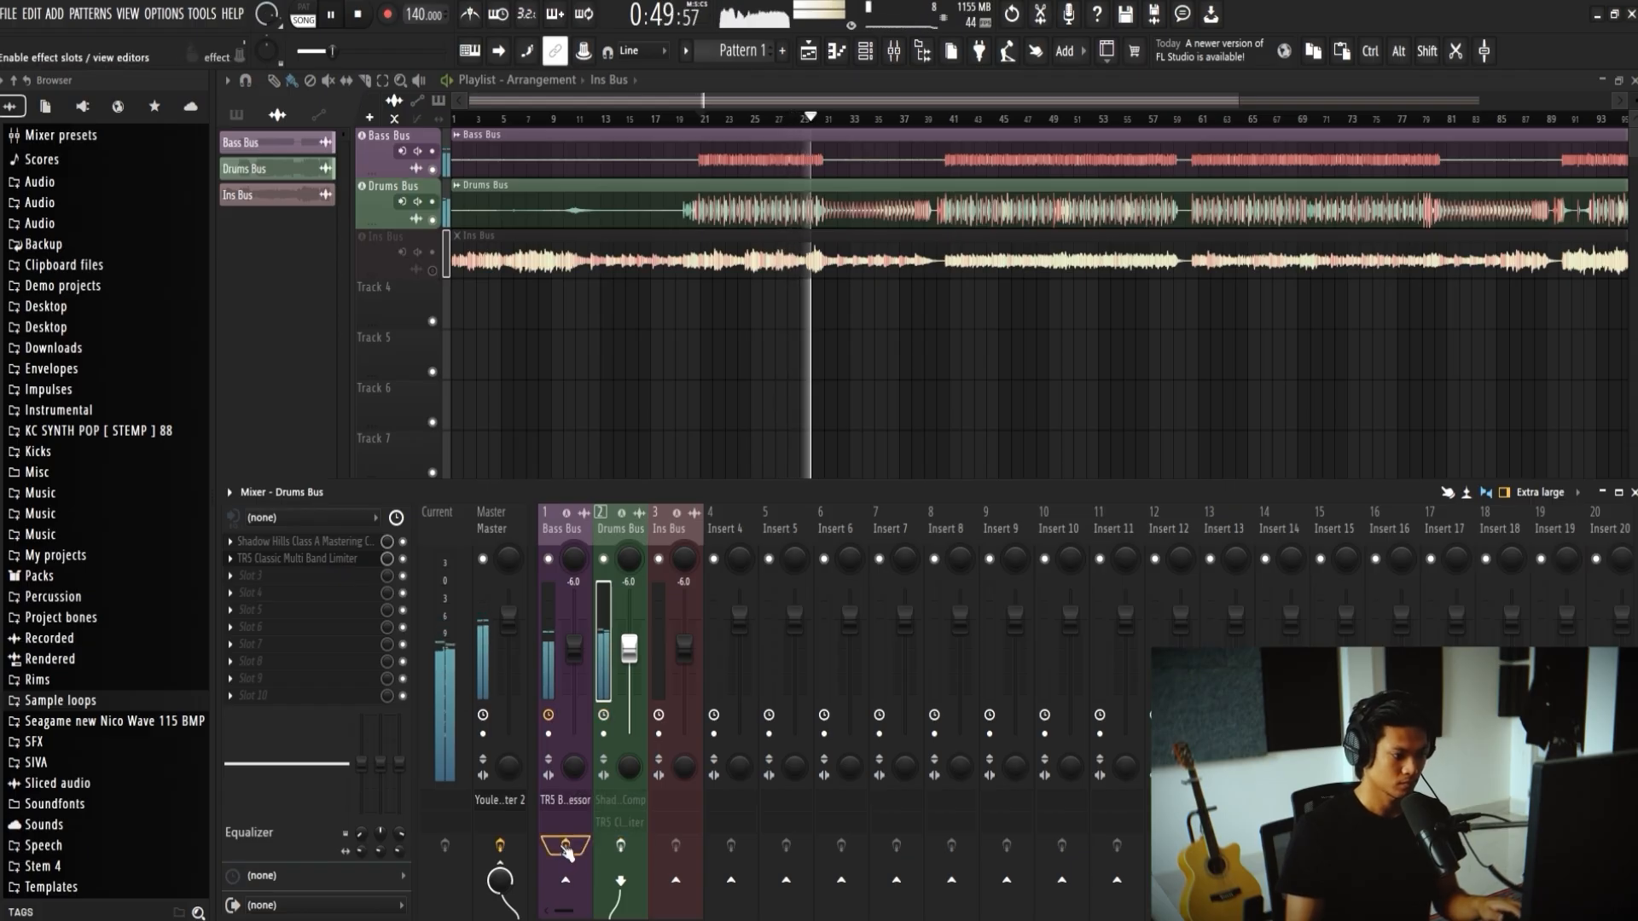
Step: Replay from about bar 21 and set the Bass Bus's TR5 Bus Compressor makeup gain to 6.6 dB
left_click(570, 527)
key("space")
key("space")
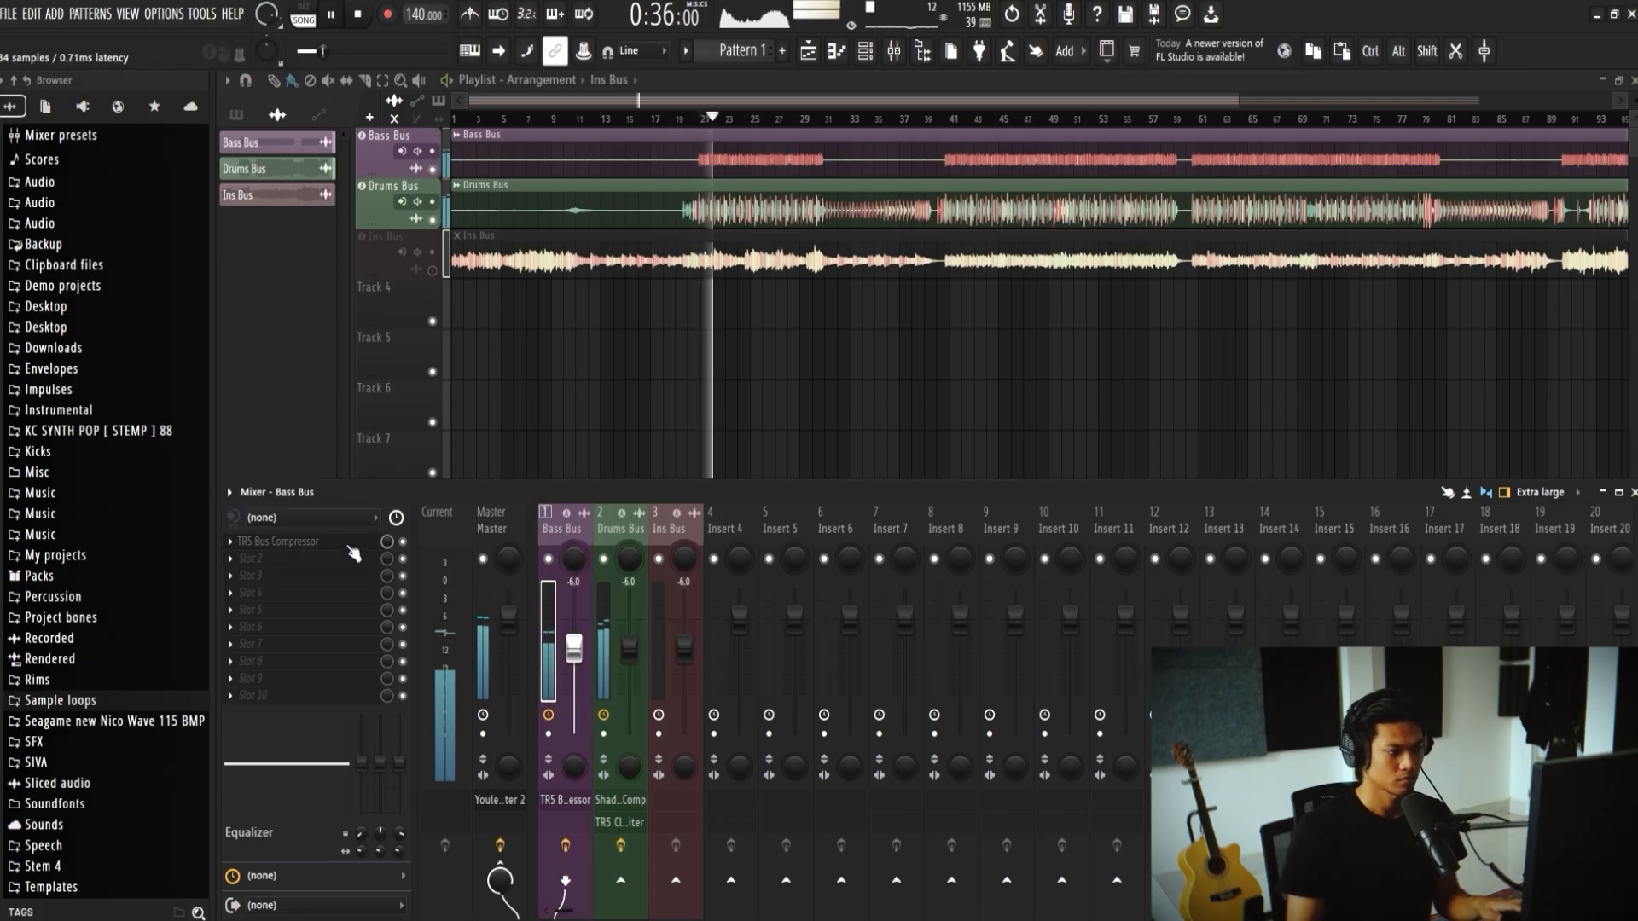
left_click(350, 546)
left_click_drag(1138, 534, 1138, 527)
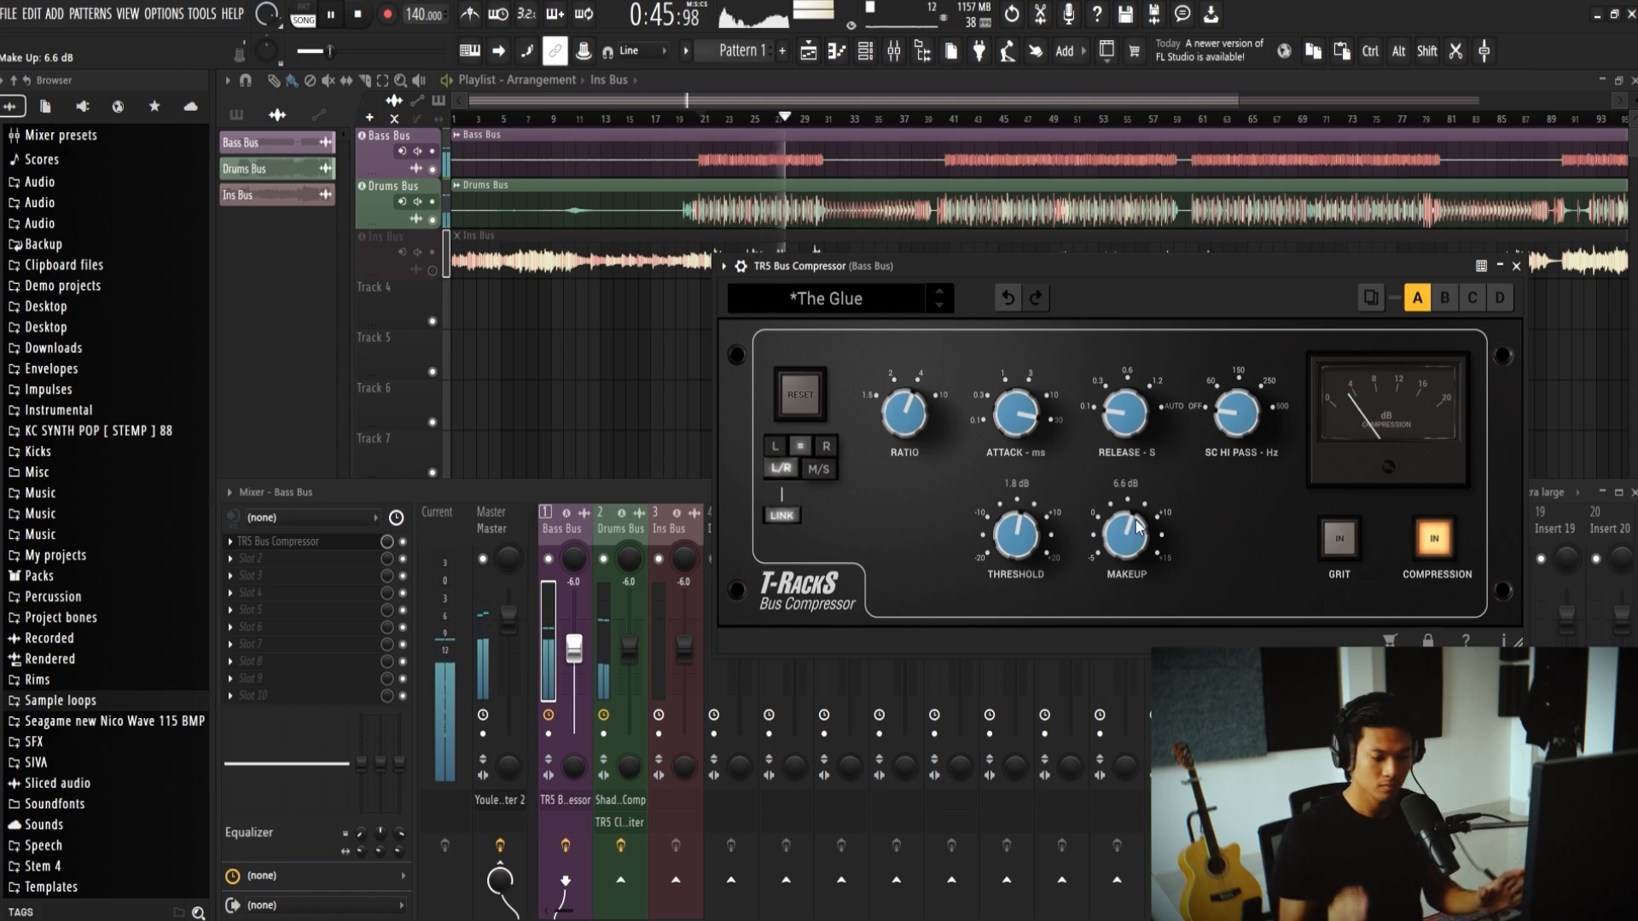
key("F5")
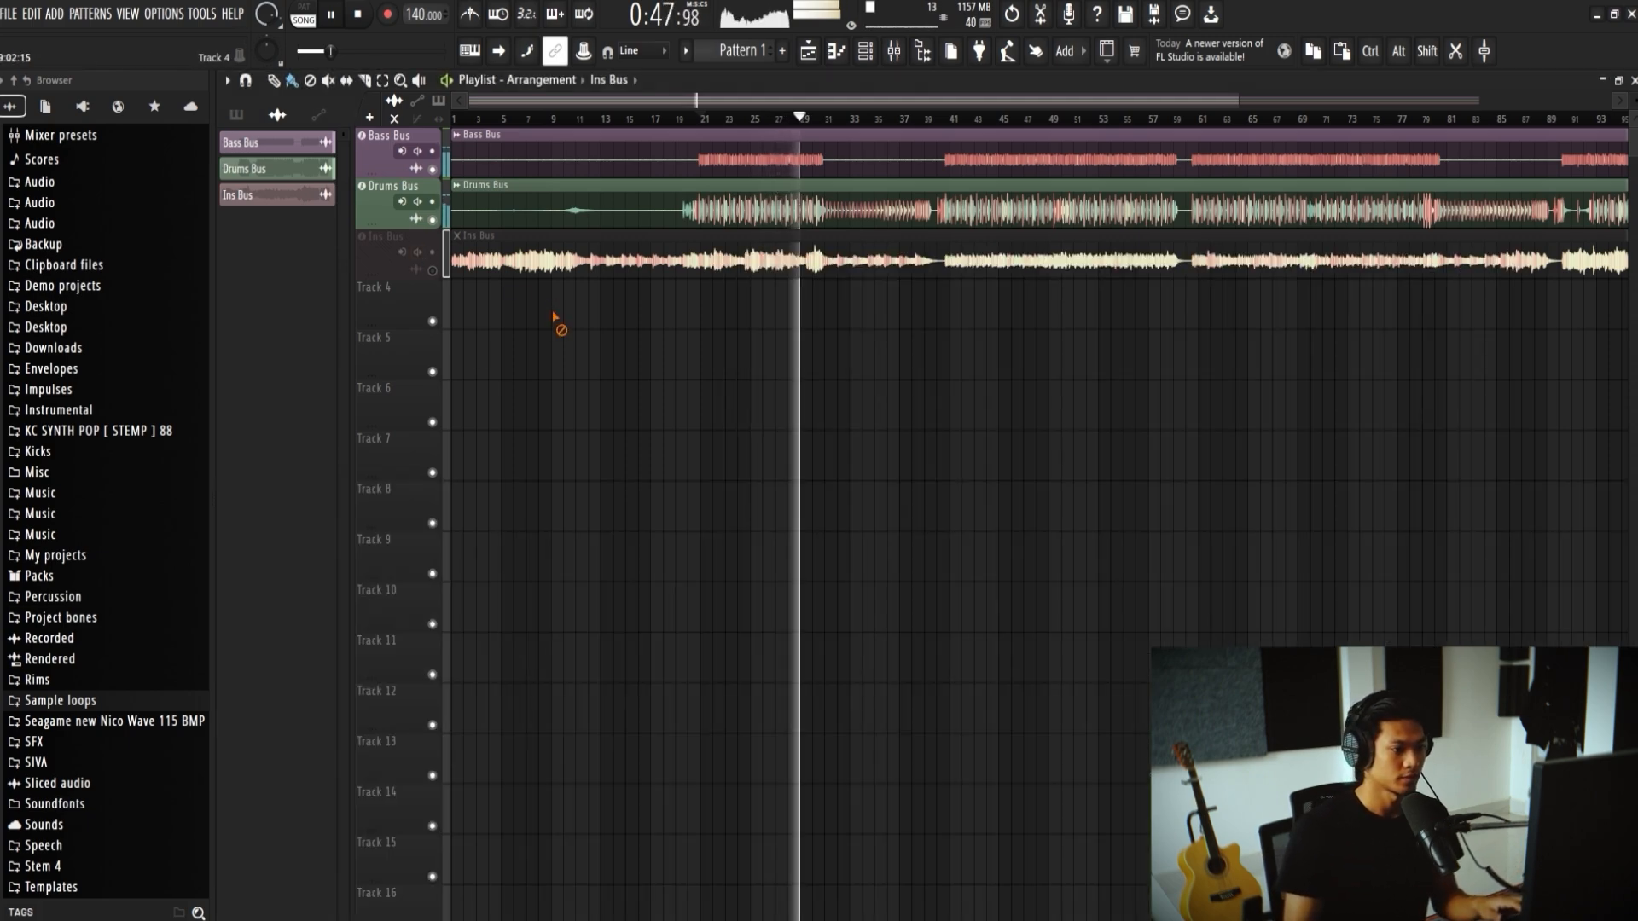
key("space")
Step: Add soothe2 to the Drums Bus and move it to the first slot of the effect chain
key("F9")
left_click(618, 516)
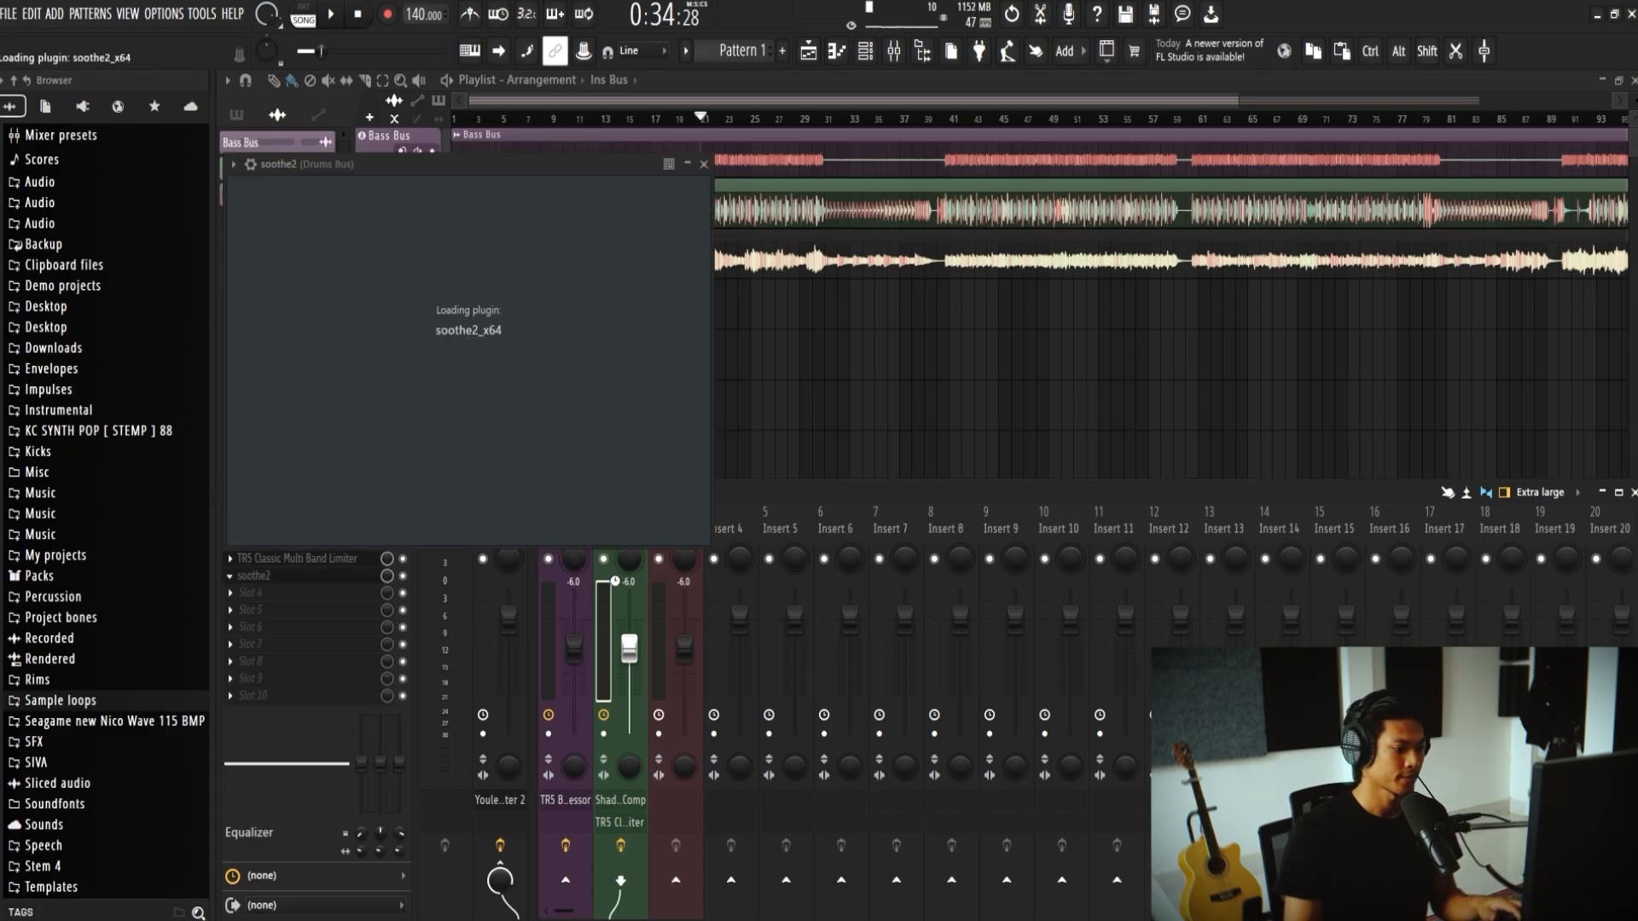
left_click_drag(594, 176, 1189, 179)
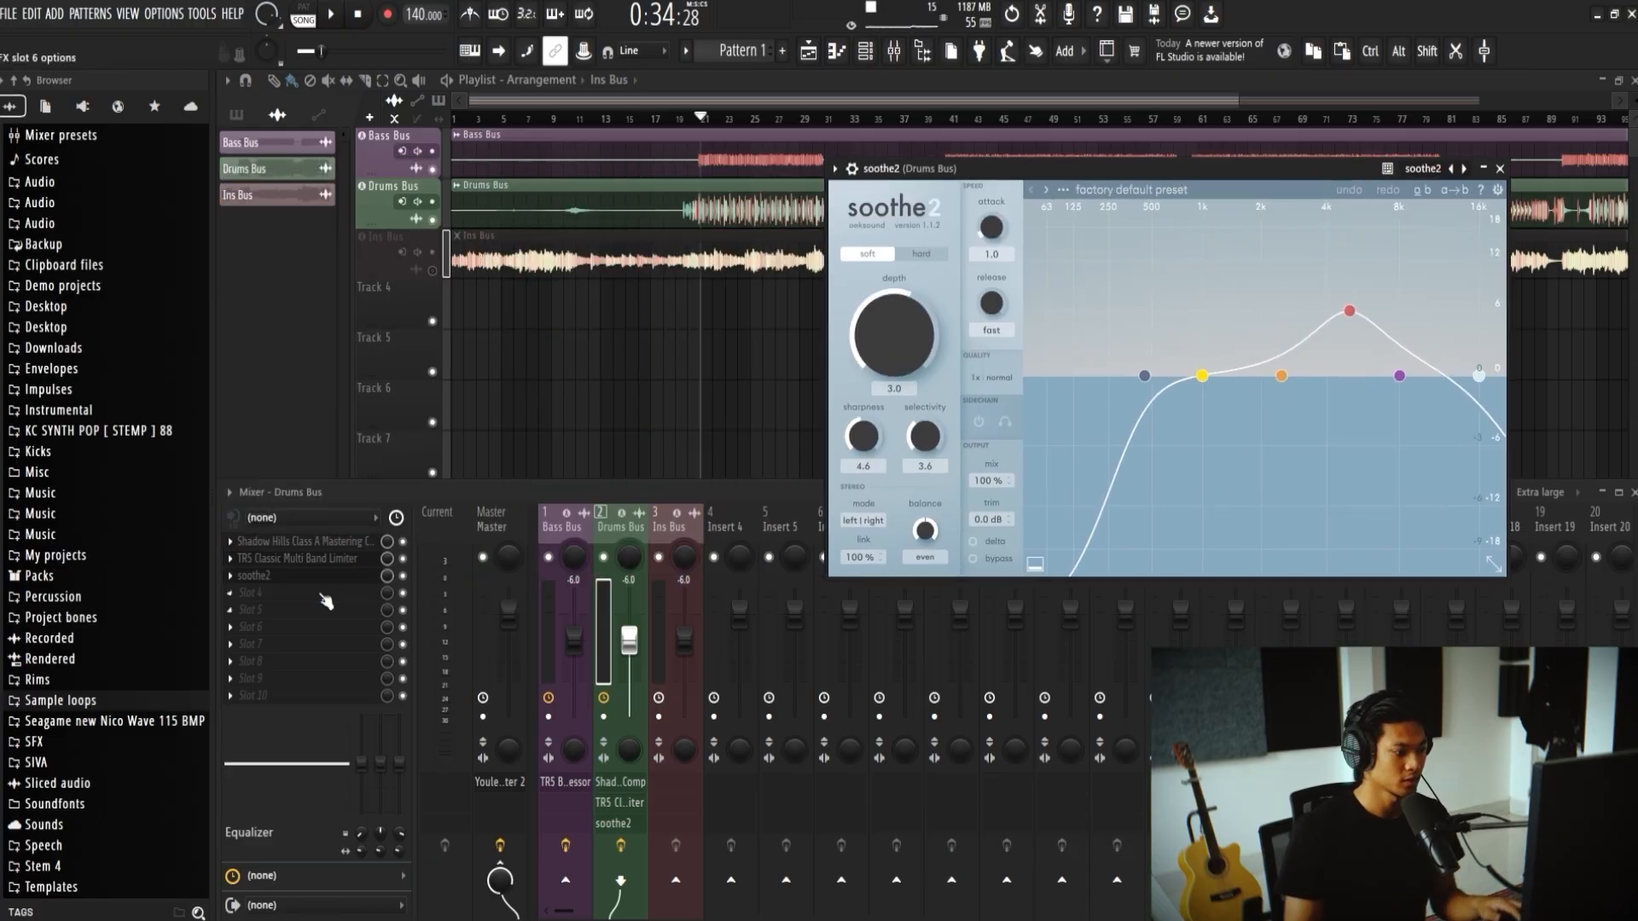
left_click_drag(322, 576, 317, 542)
Step: Add soothe2 to the first effect slot of the Ins Bus
left_click(561, 526)
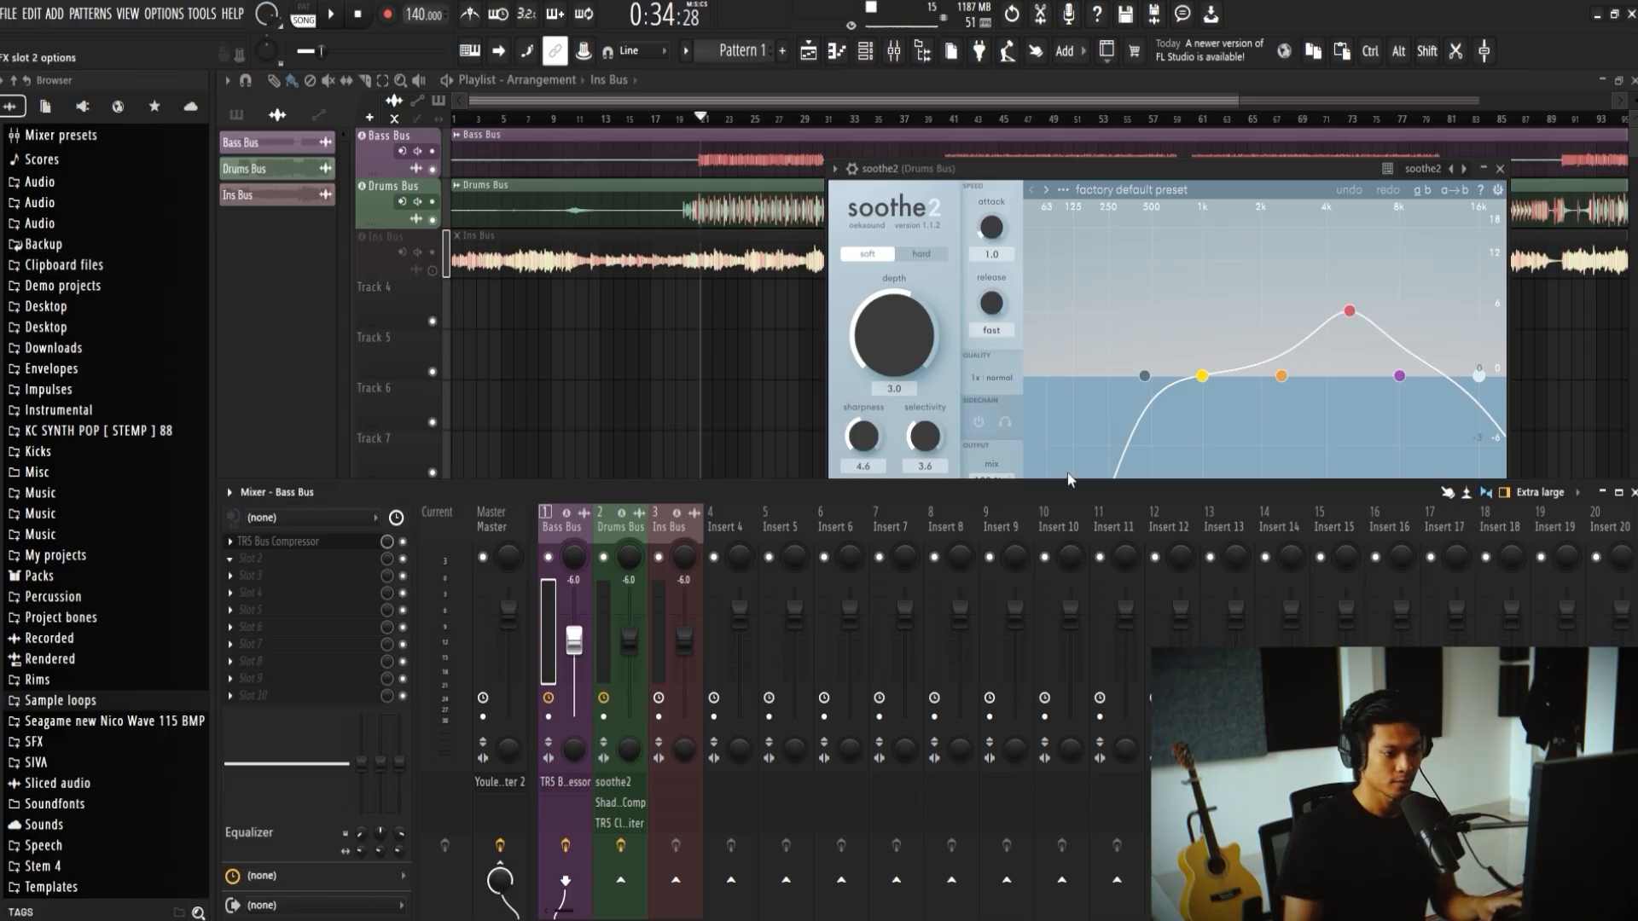
left_click(665, 526)
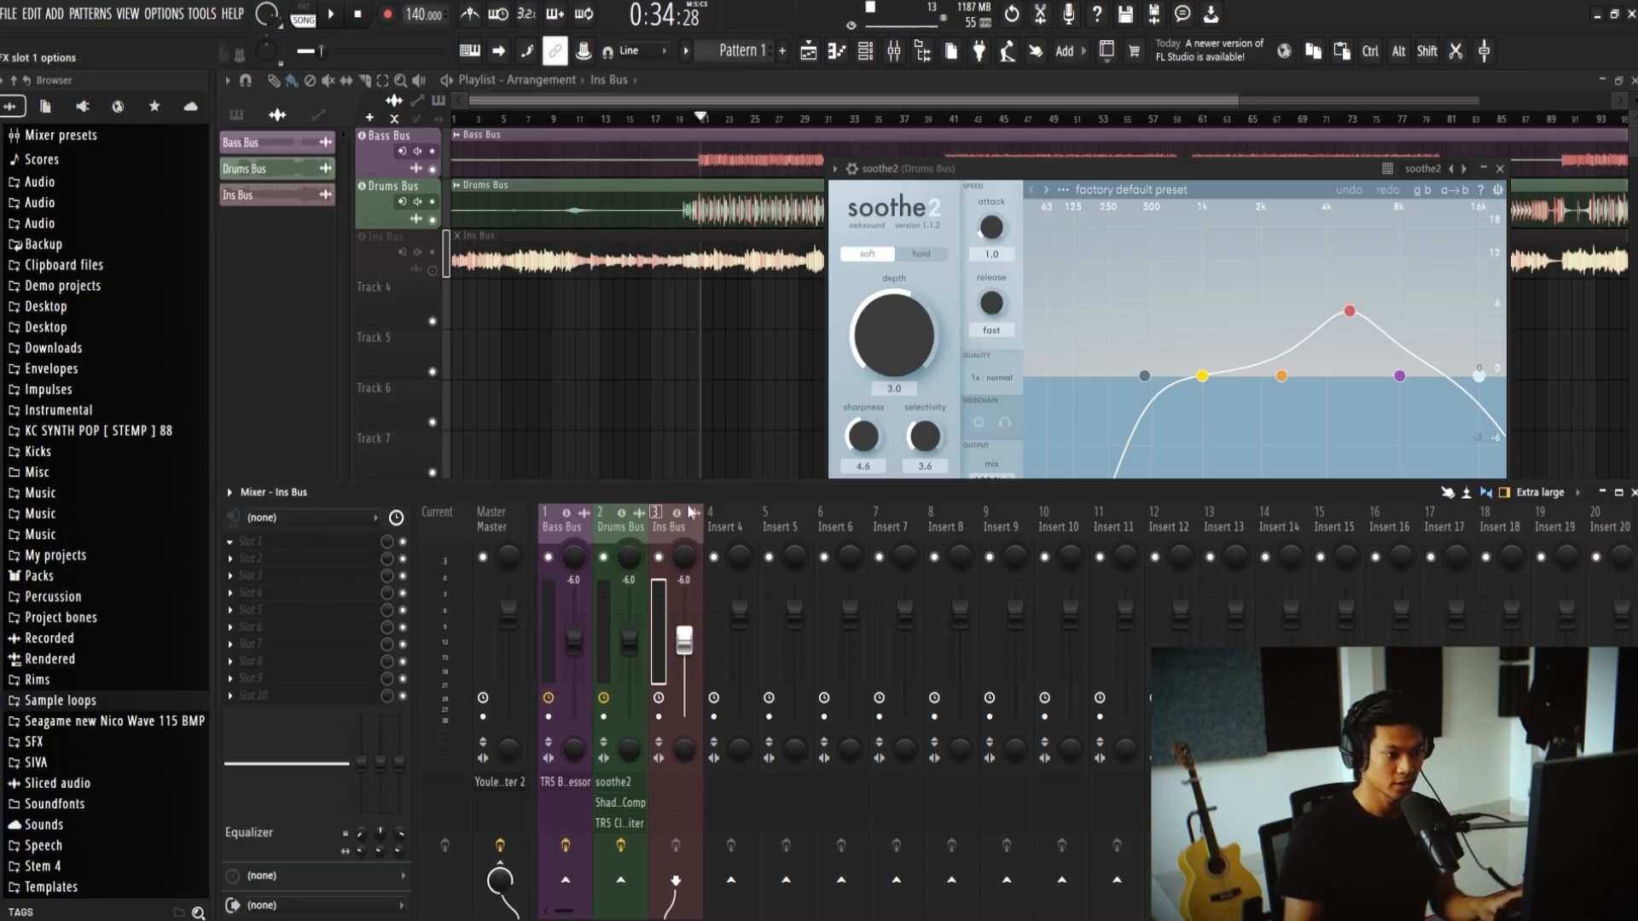
left_click(978, 607)
left_click_drag(643, 163, 1121, 174)
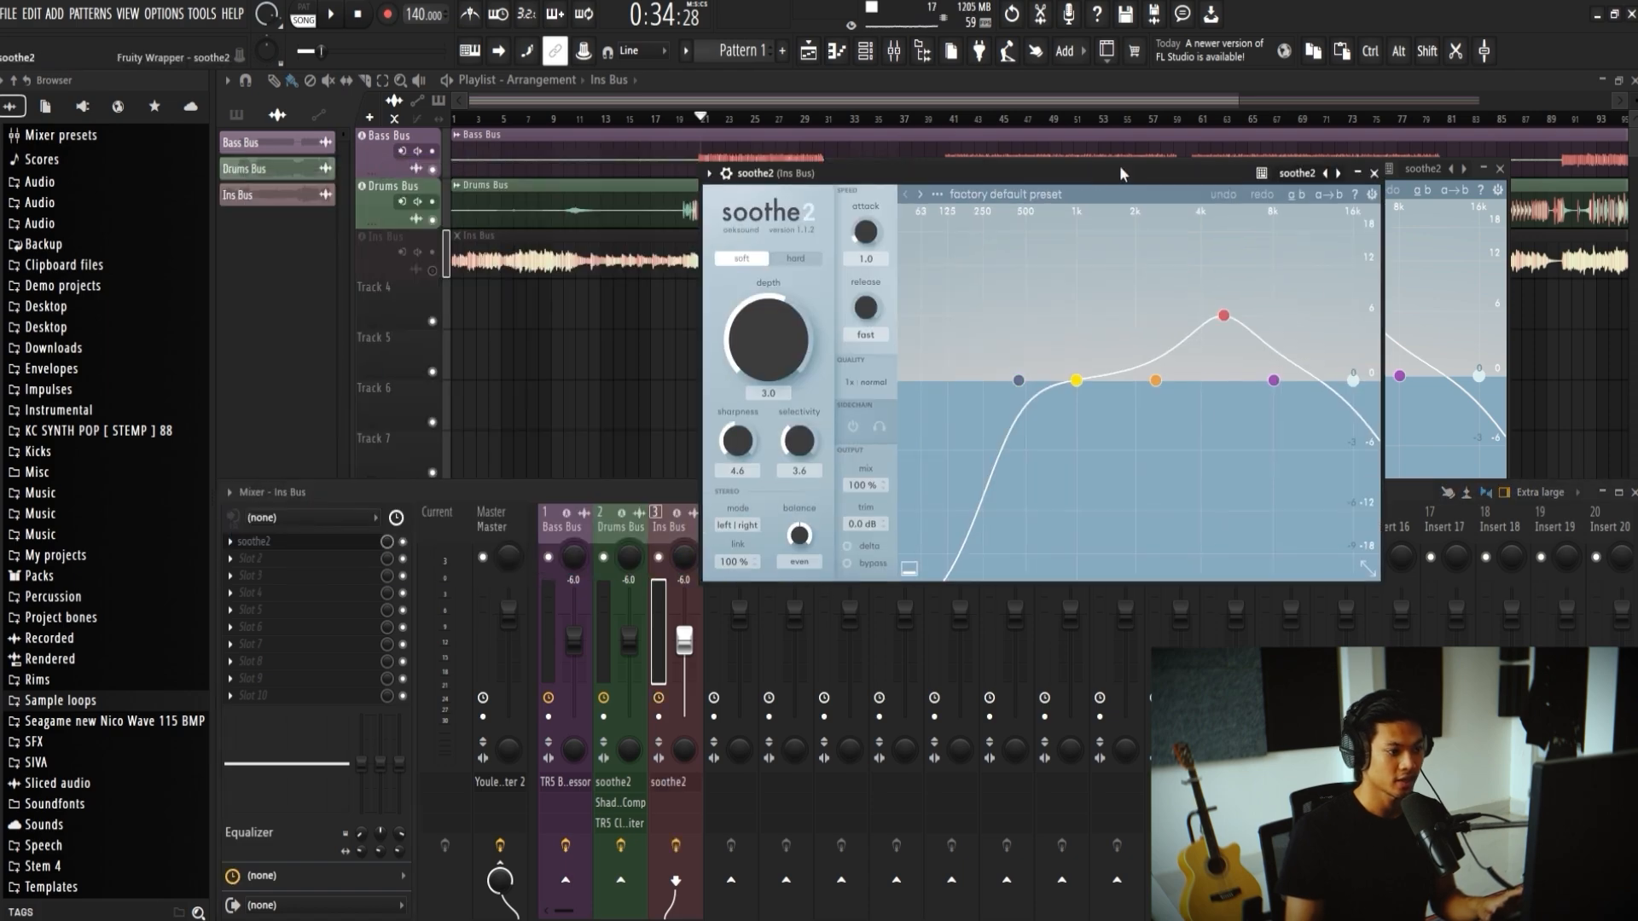
Step: Add soothe2 after the TR5 Bus Compressor on the Bass Bus and close the open soothe2 windows
left_click(566, 524)
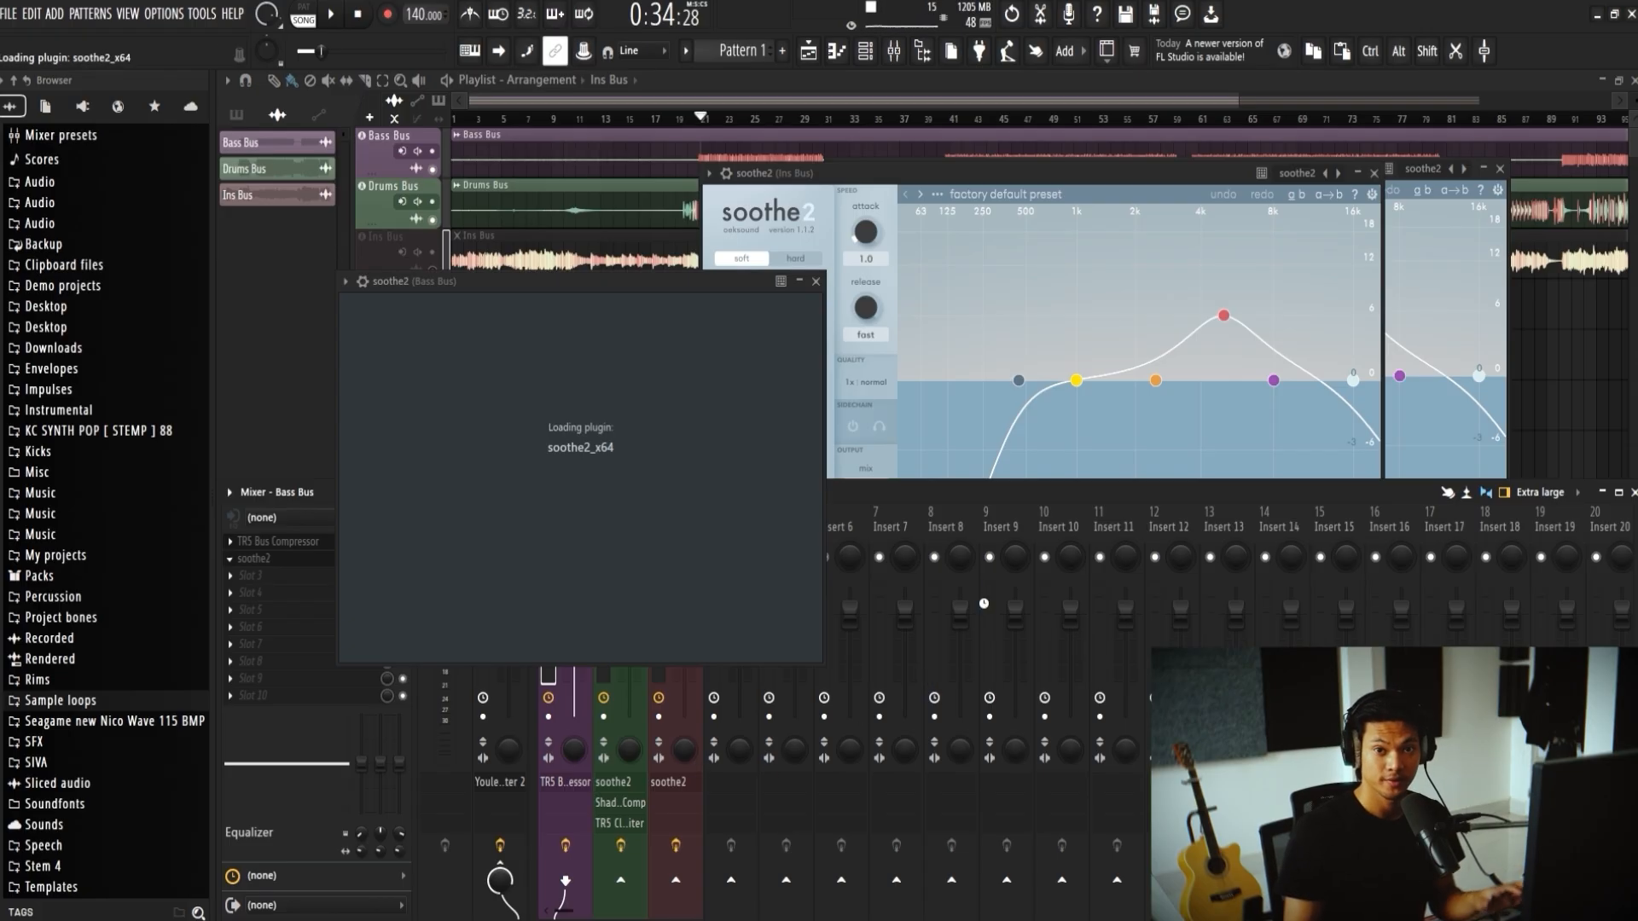
left_click(1010, 280)
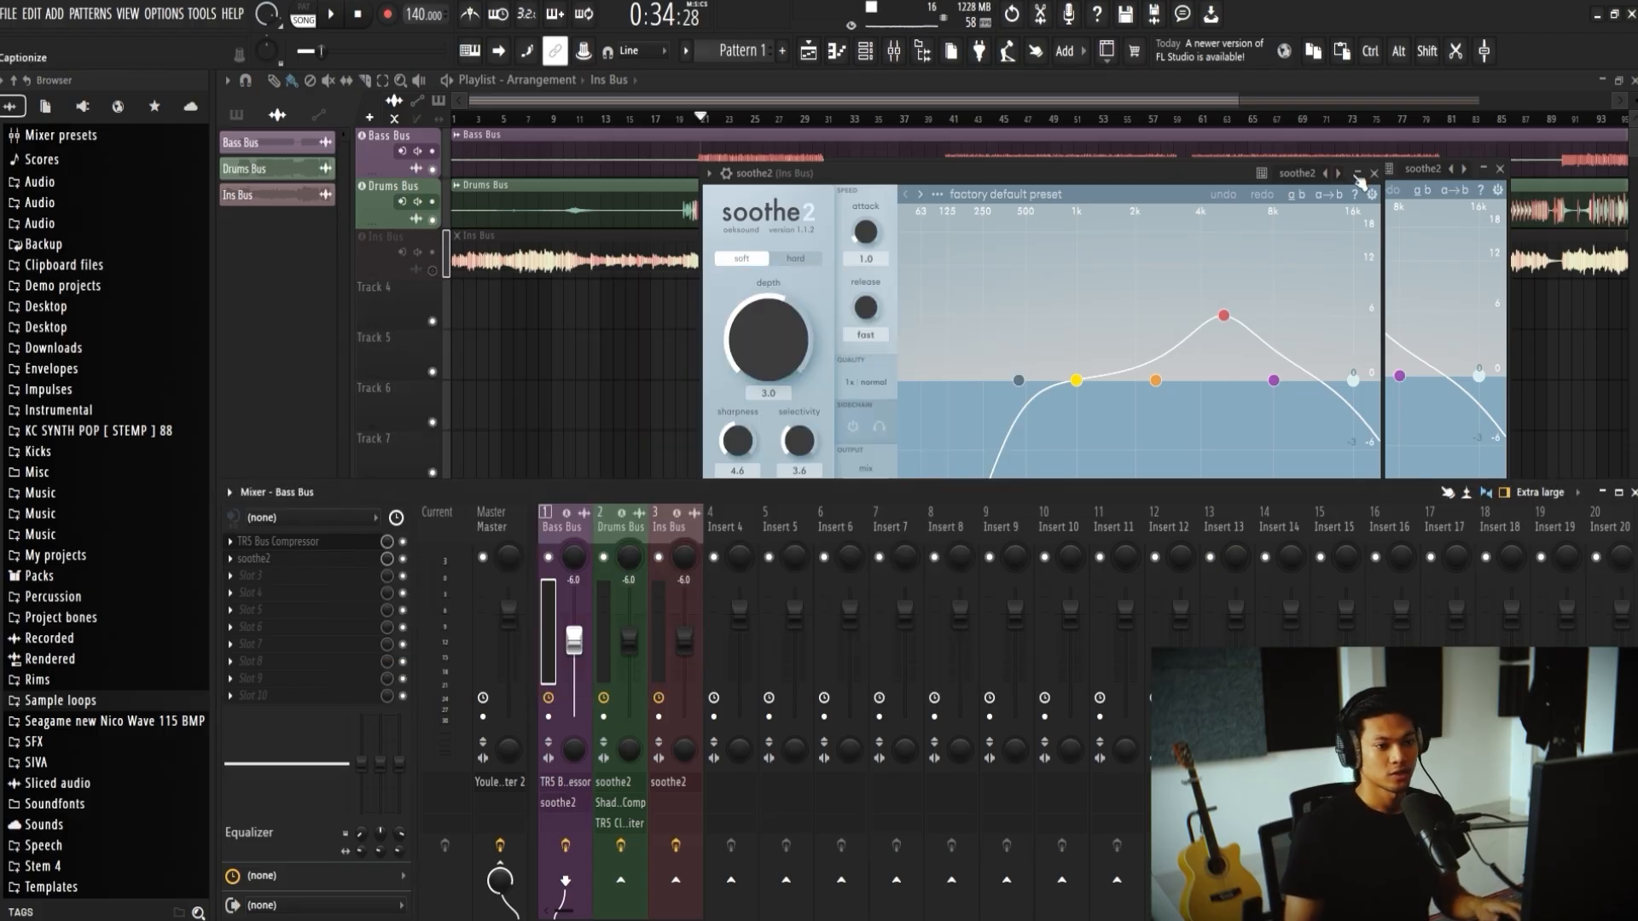
left_click(1357, 173)
left_click(1373, 173)
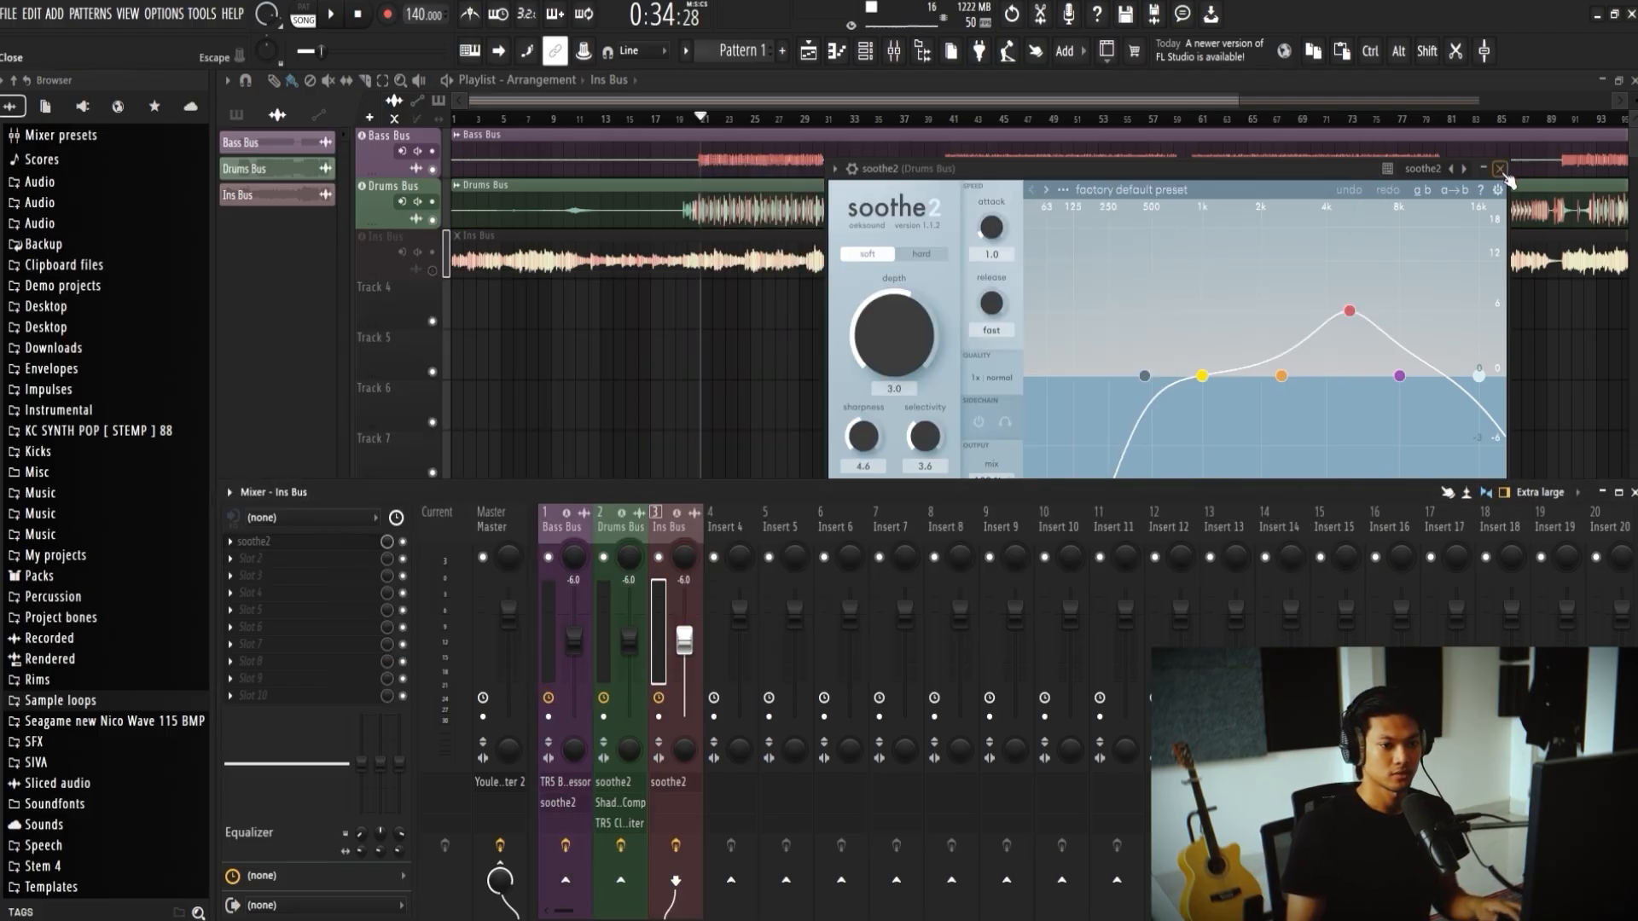
left_click(1499, 168)
Step: Solo the Ins Bus track in the playlist and play it from about bar 21
left_click(419, 267, "ctrl")
left_click(433, 270, "ctrl")
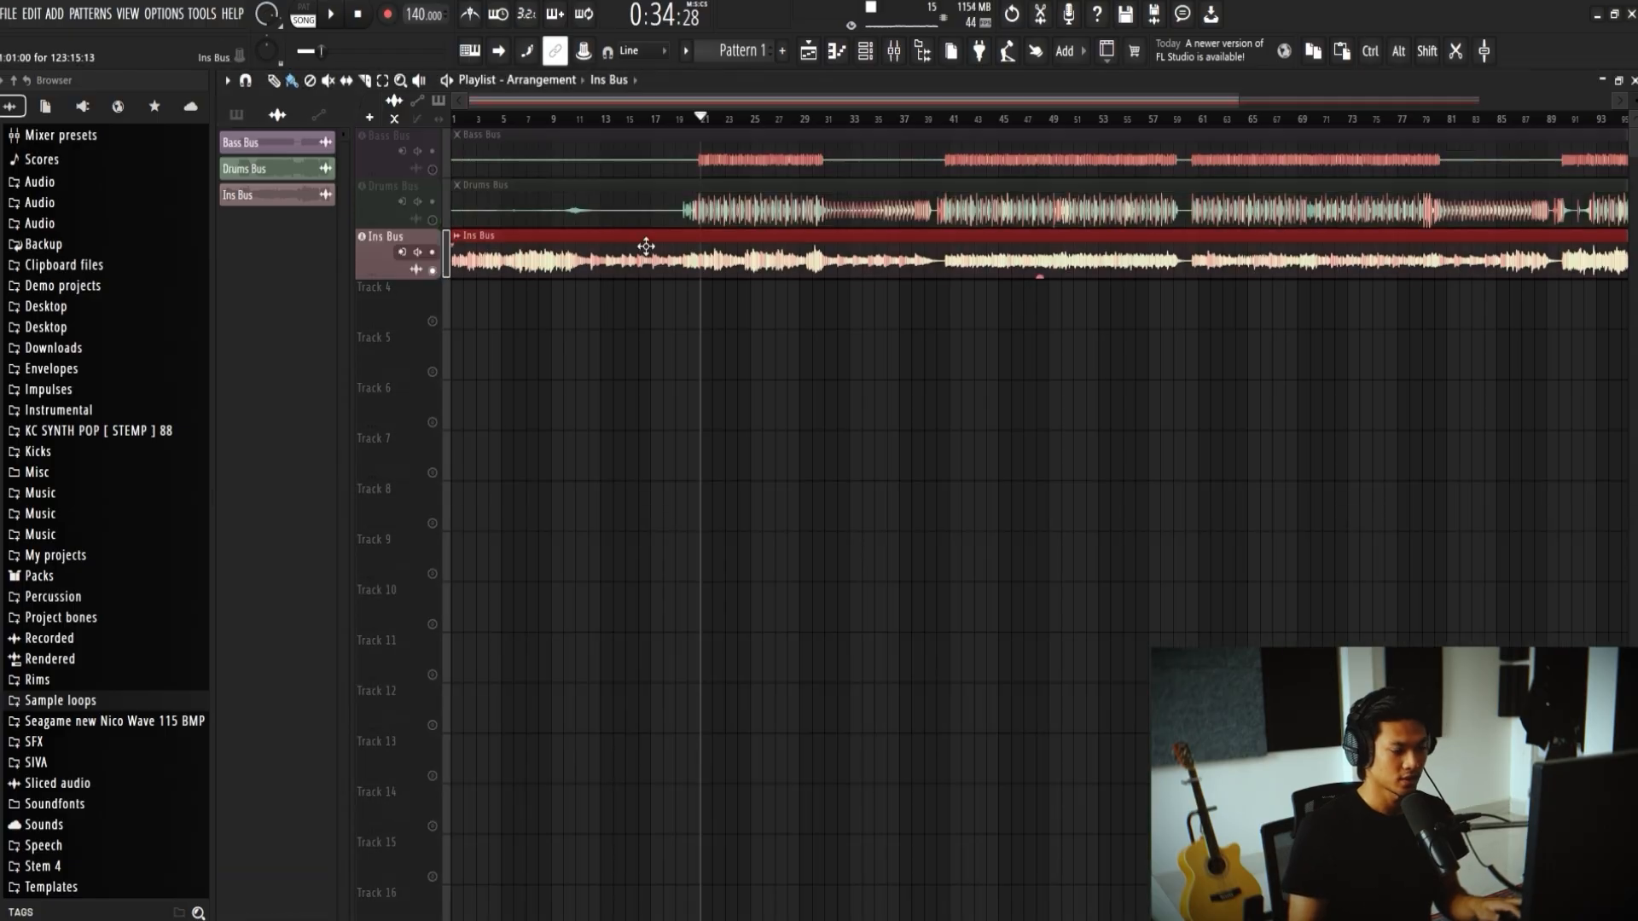
key("space")
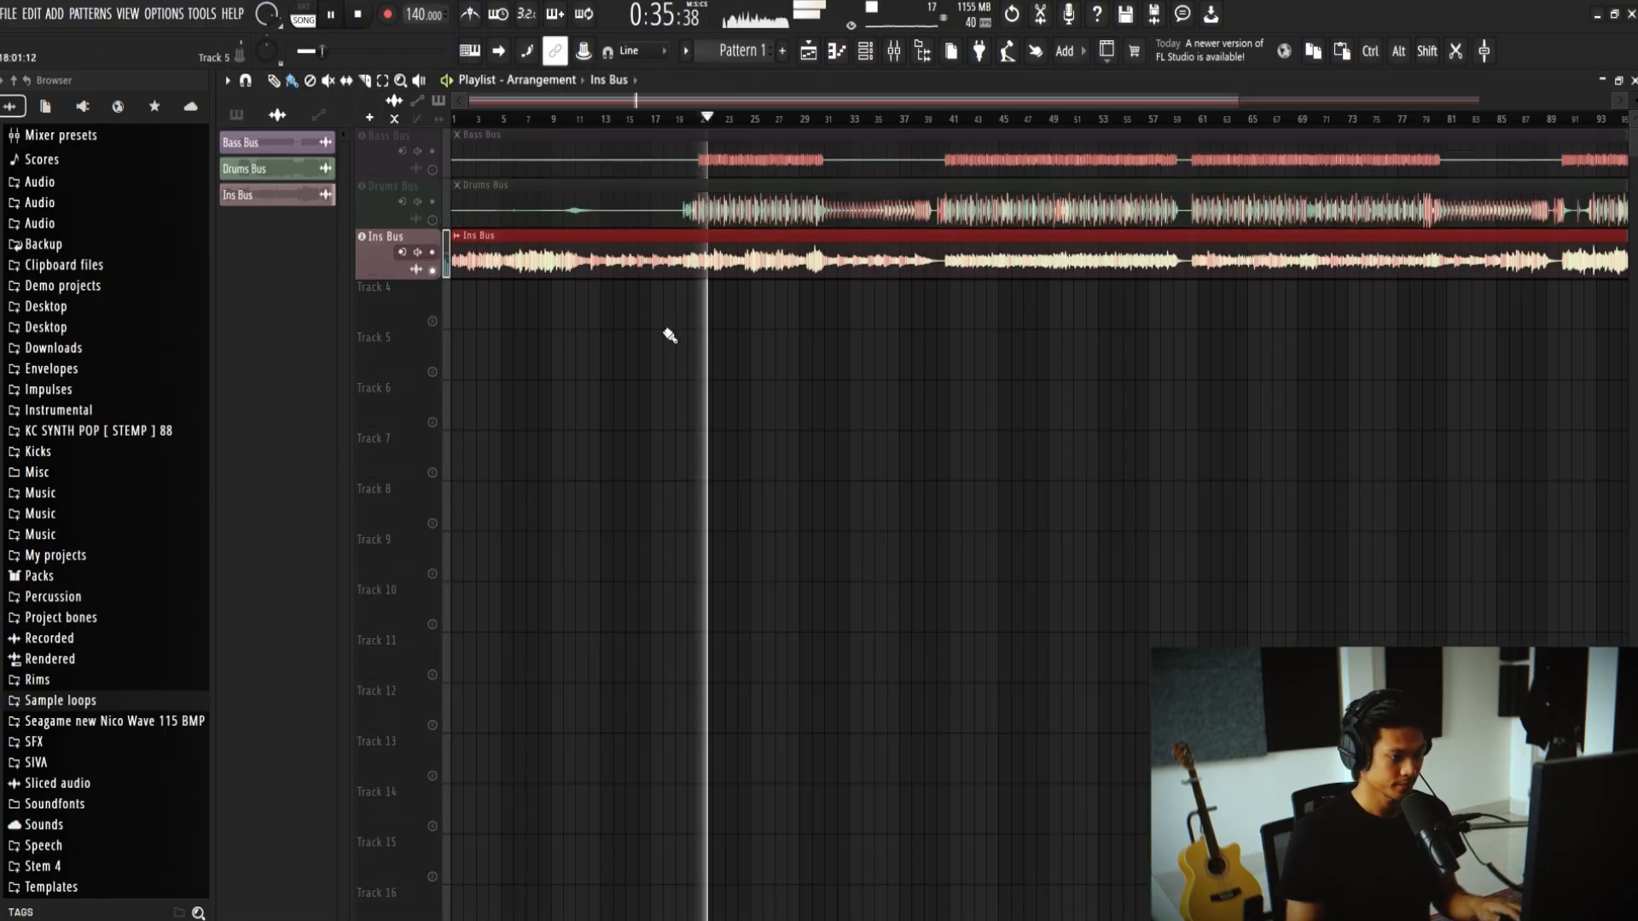
Step: Browse soothe2's Master presets on the Ins Bus, try "Balance to the grammy awards" and load "Can opener"
key("F9")
left_click(662, 524)
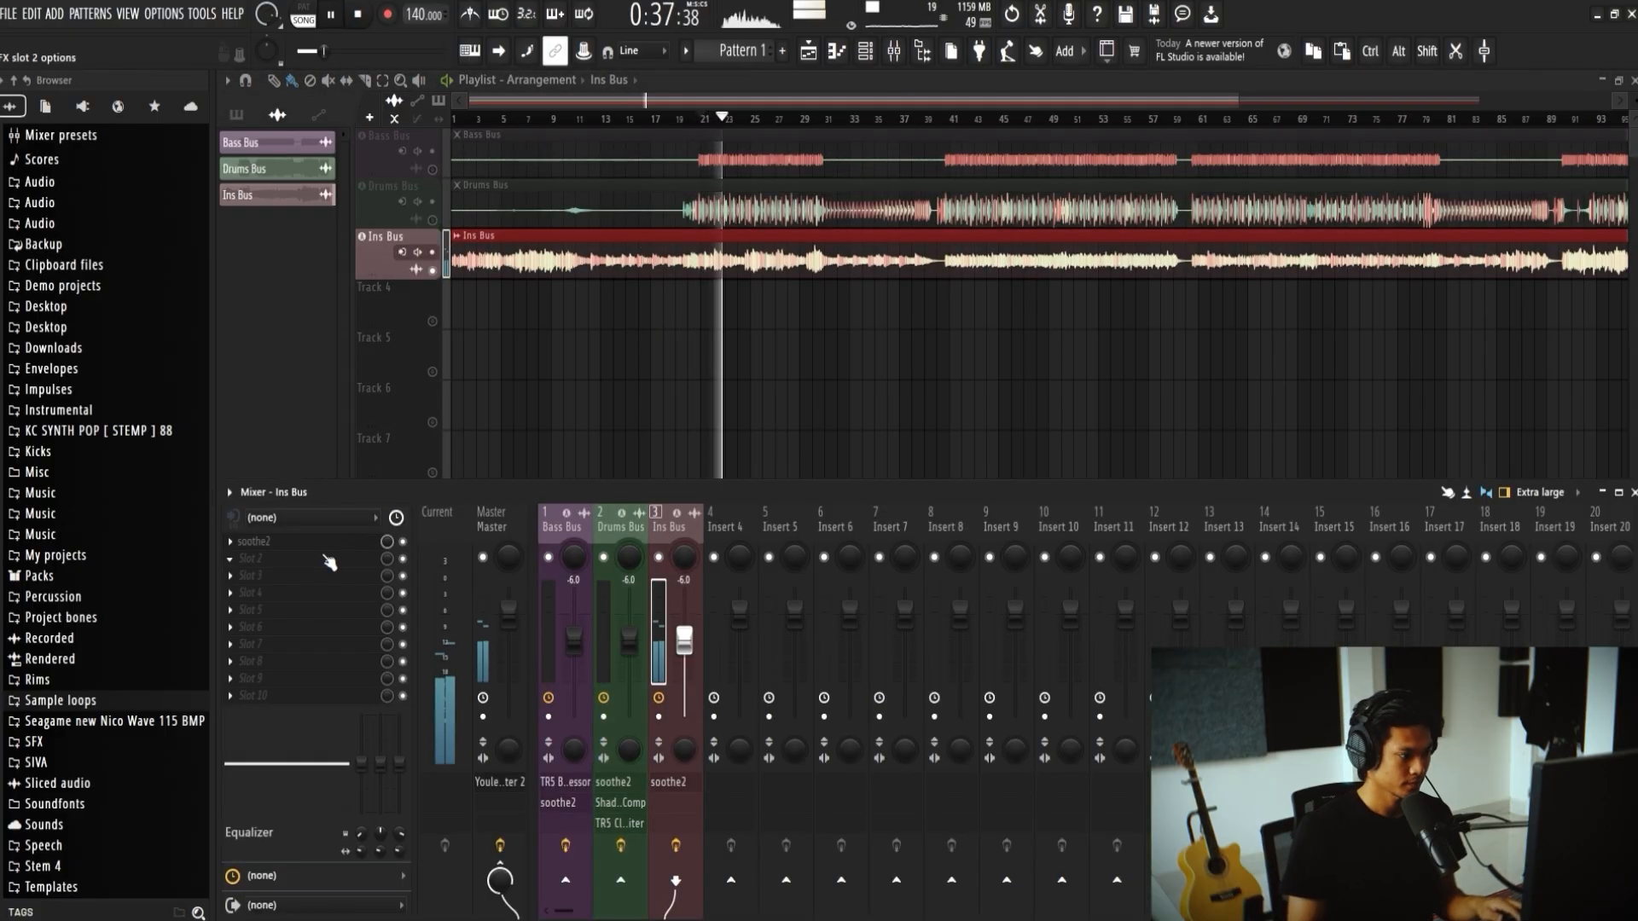
left_click(317, 543)
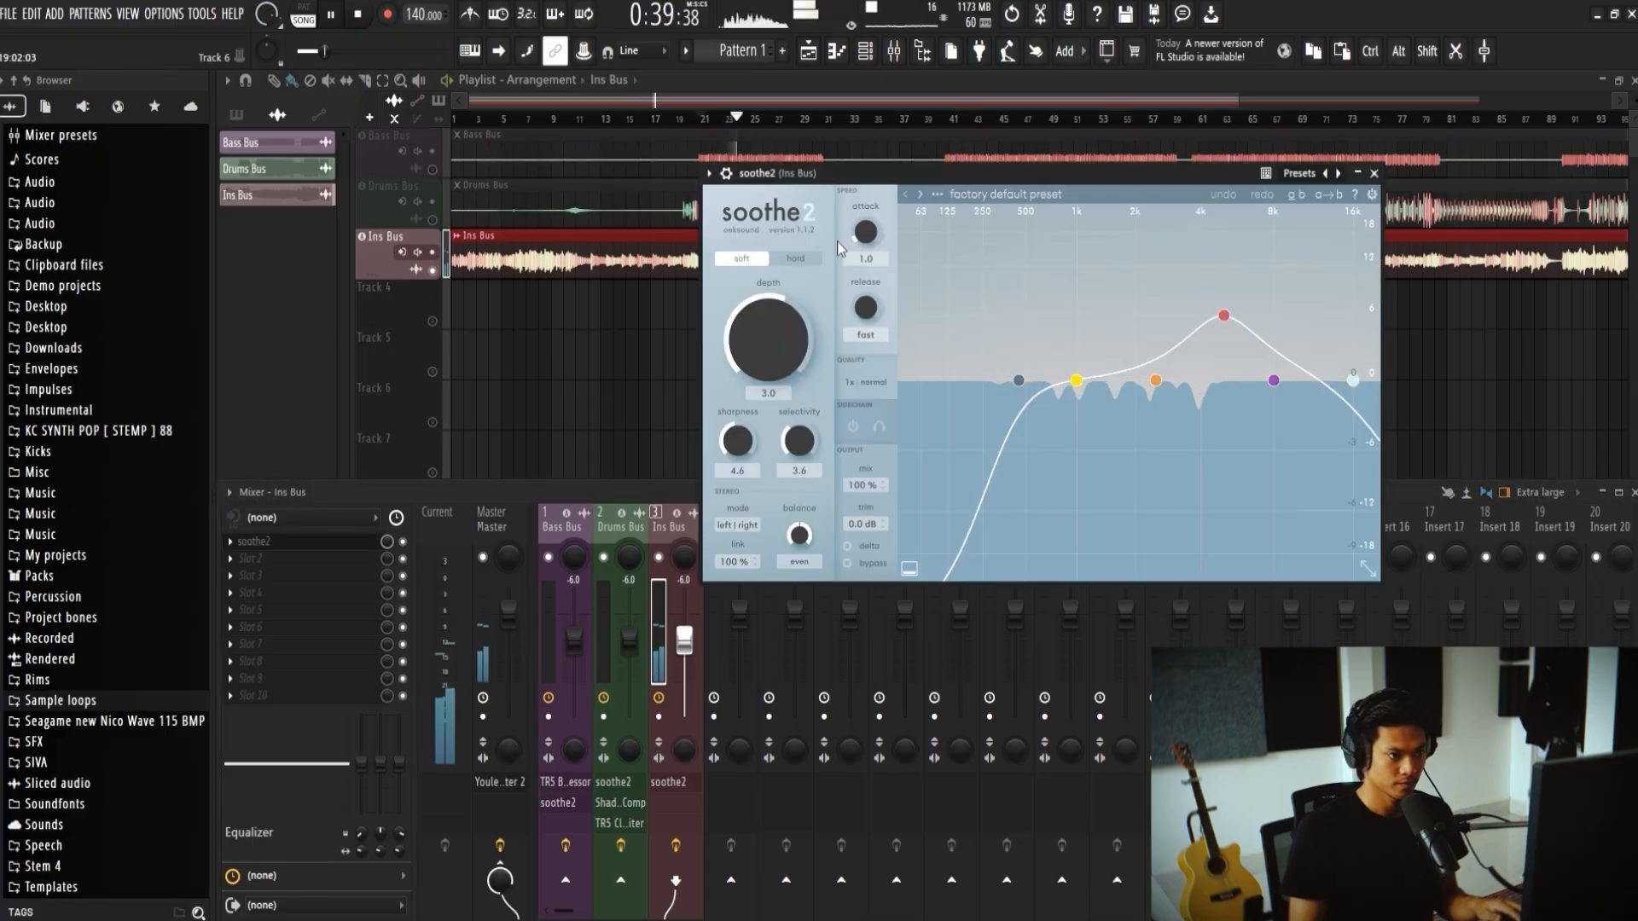
left_click(936, 195)
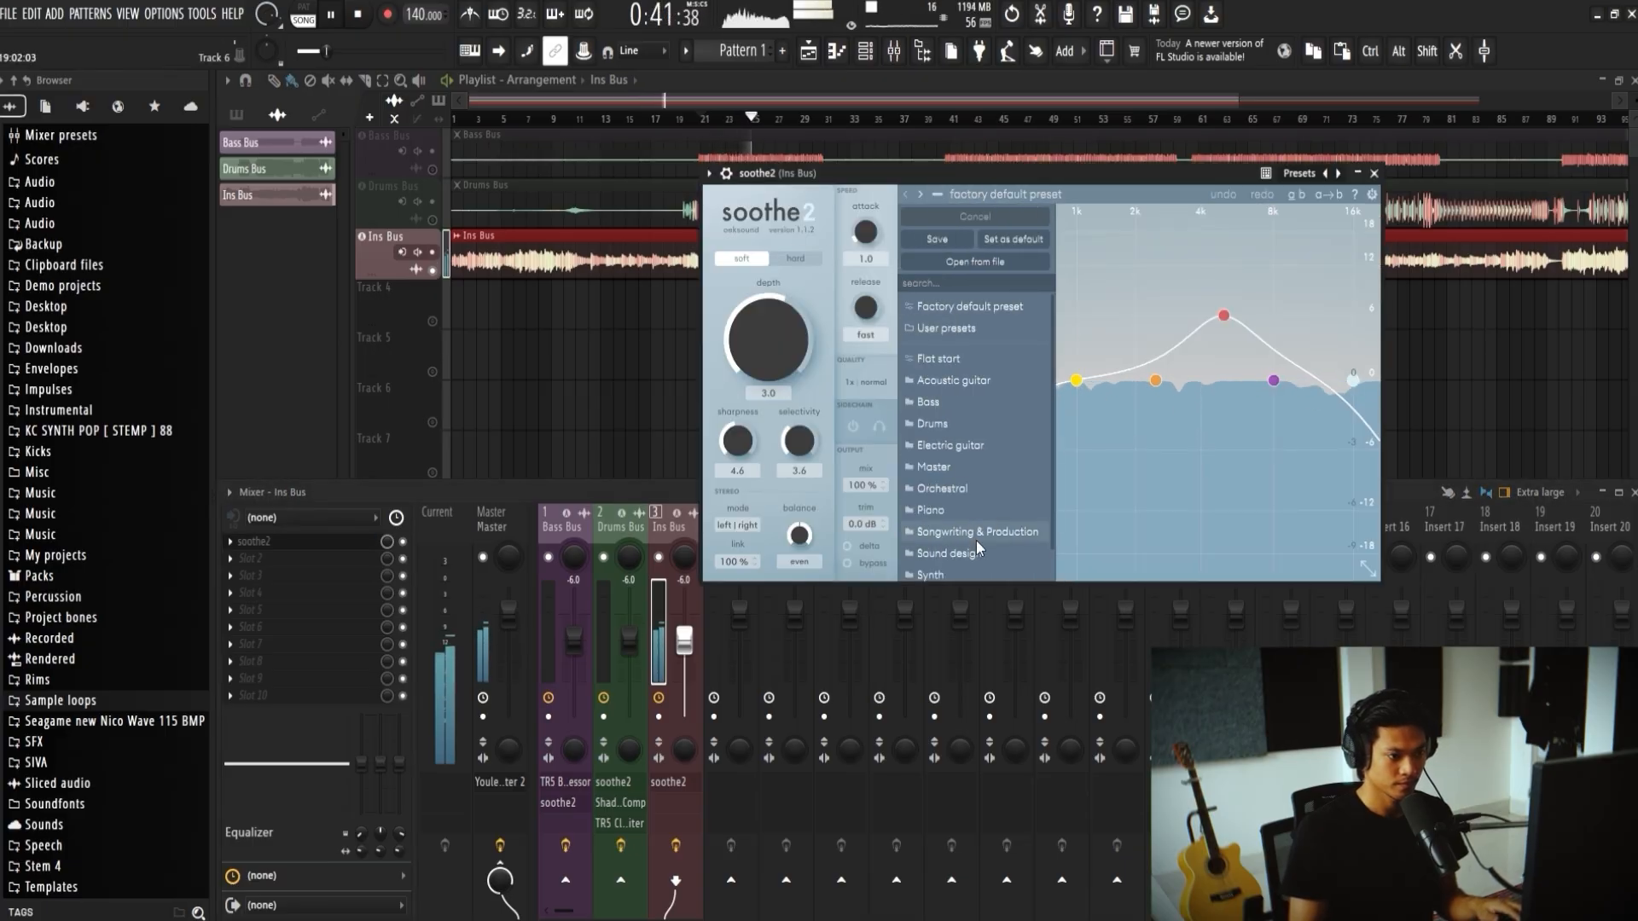
scroll(980, 545, "down", 1)
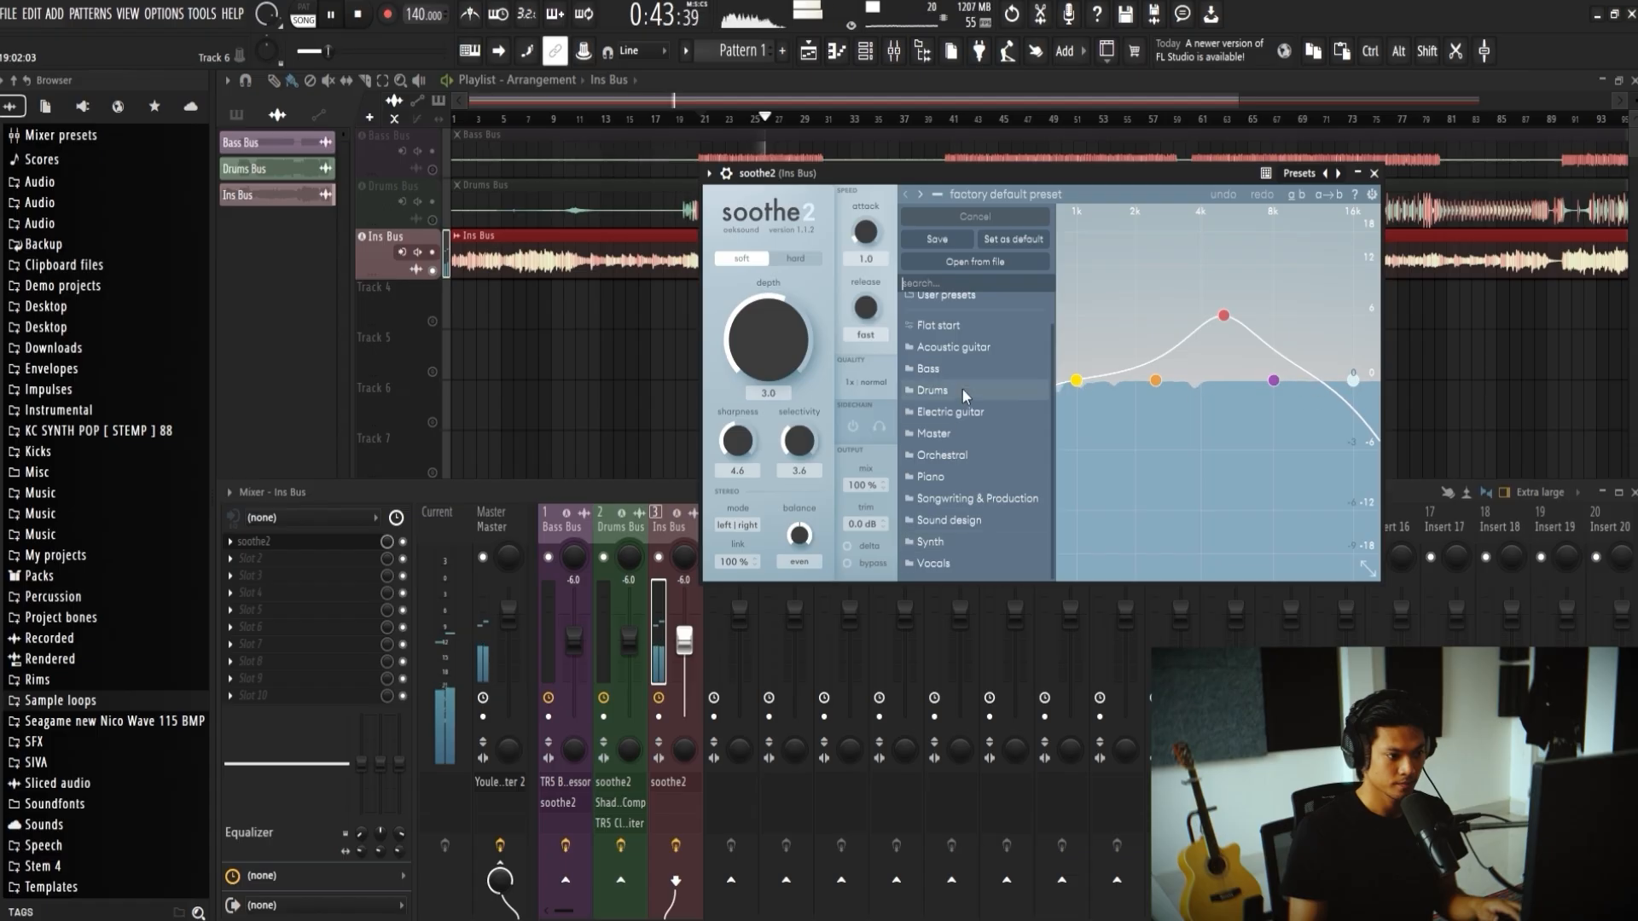
mouse_move(967, 434)
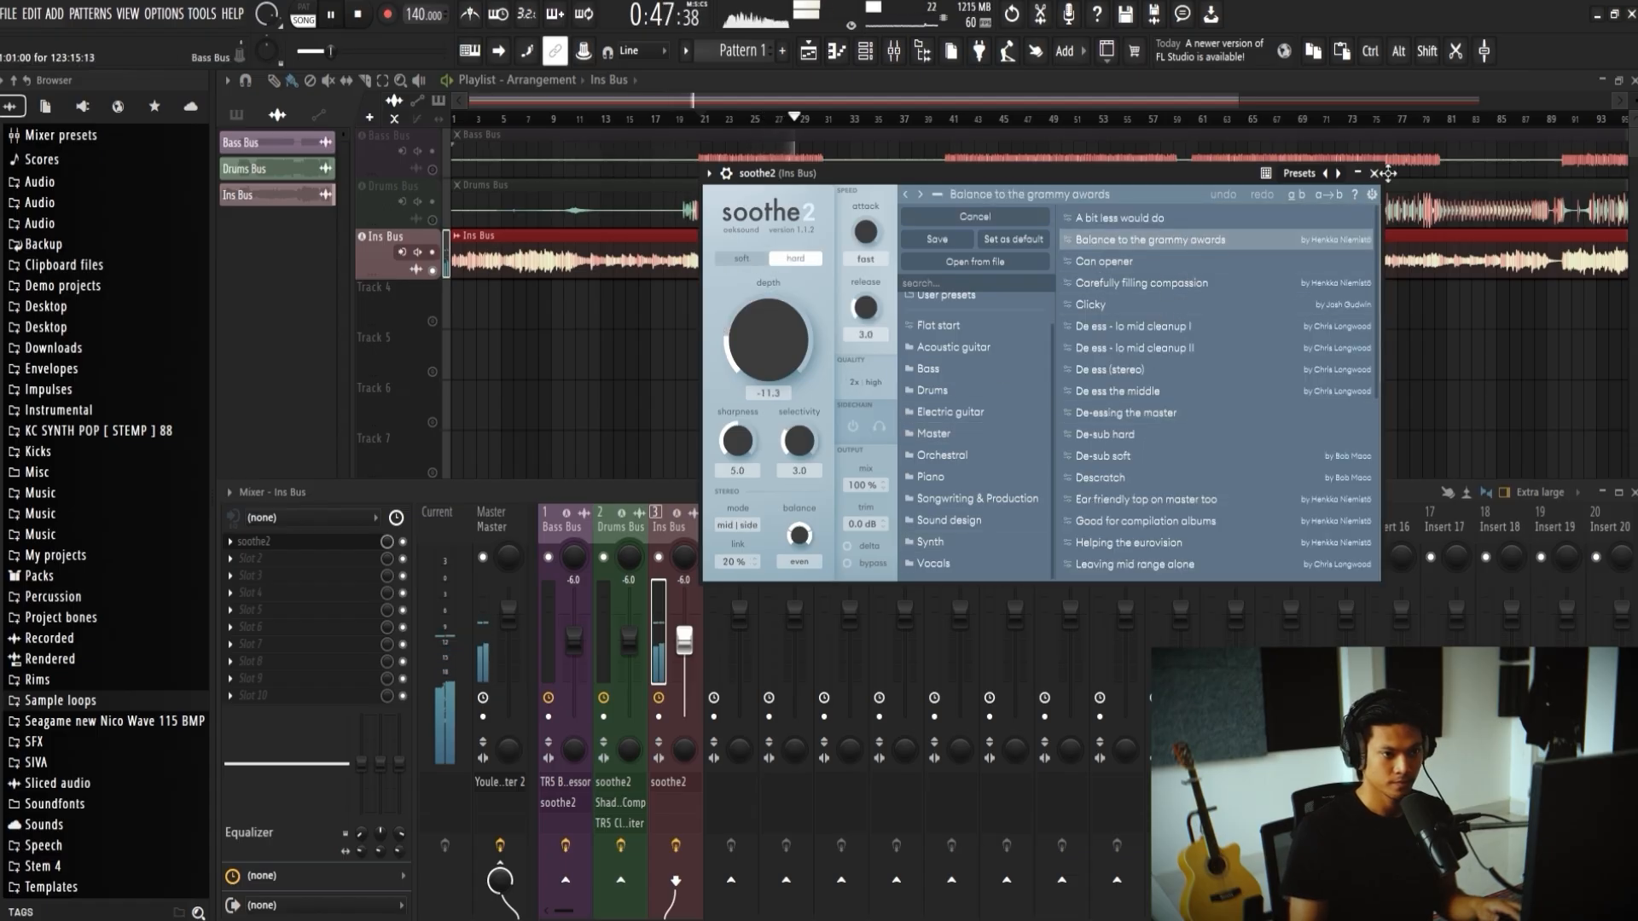
left_click(935, 194)
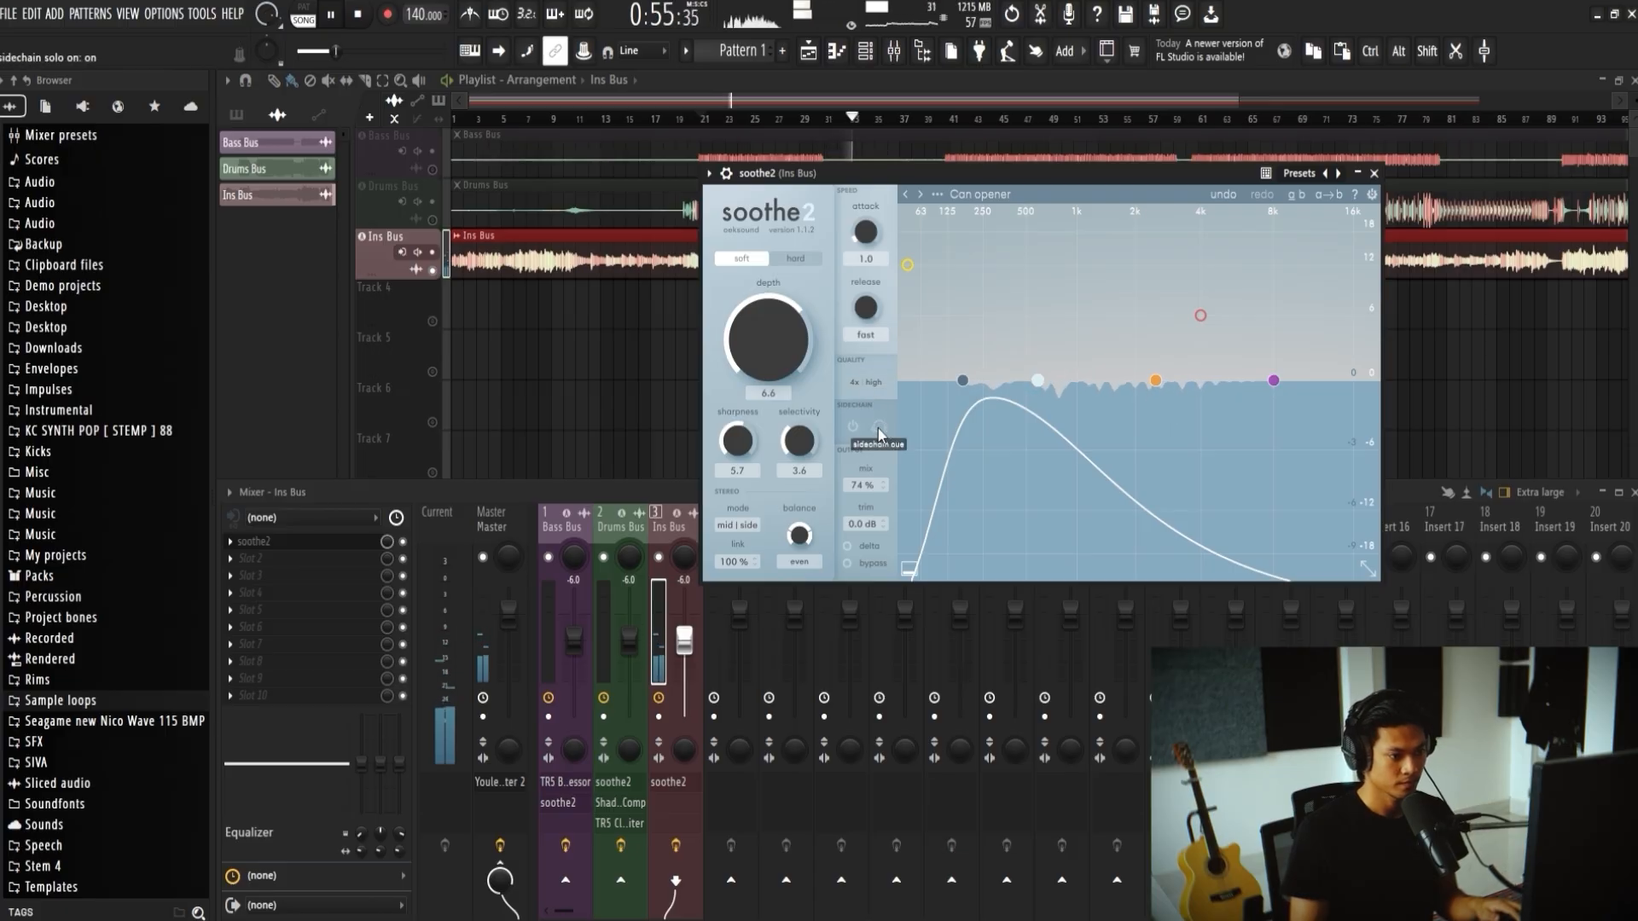
Step: Toggle delta monitoring and bypass in the Ins Bus soothe2 to compare what the "Can opener" preset changes
left_click(848, 546)
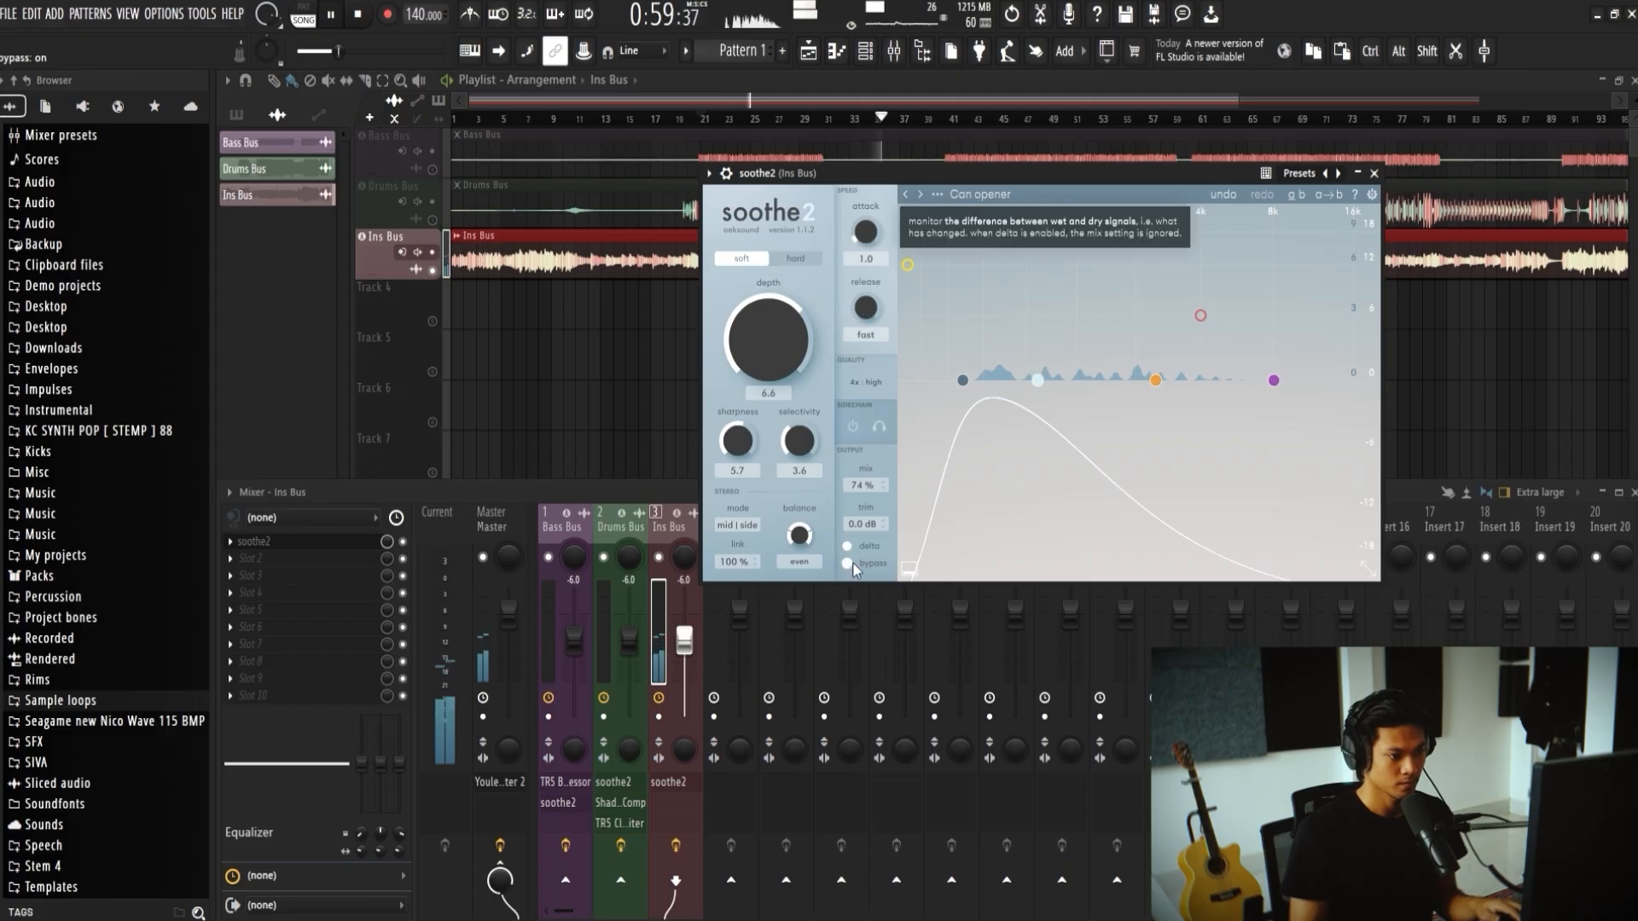
left_click(849, 547)
key("ctrl")
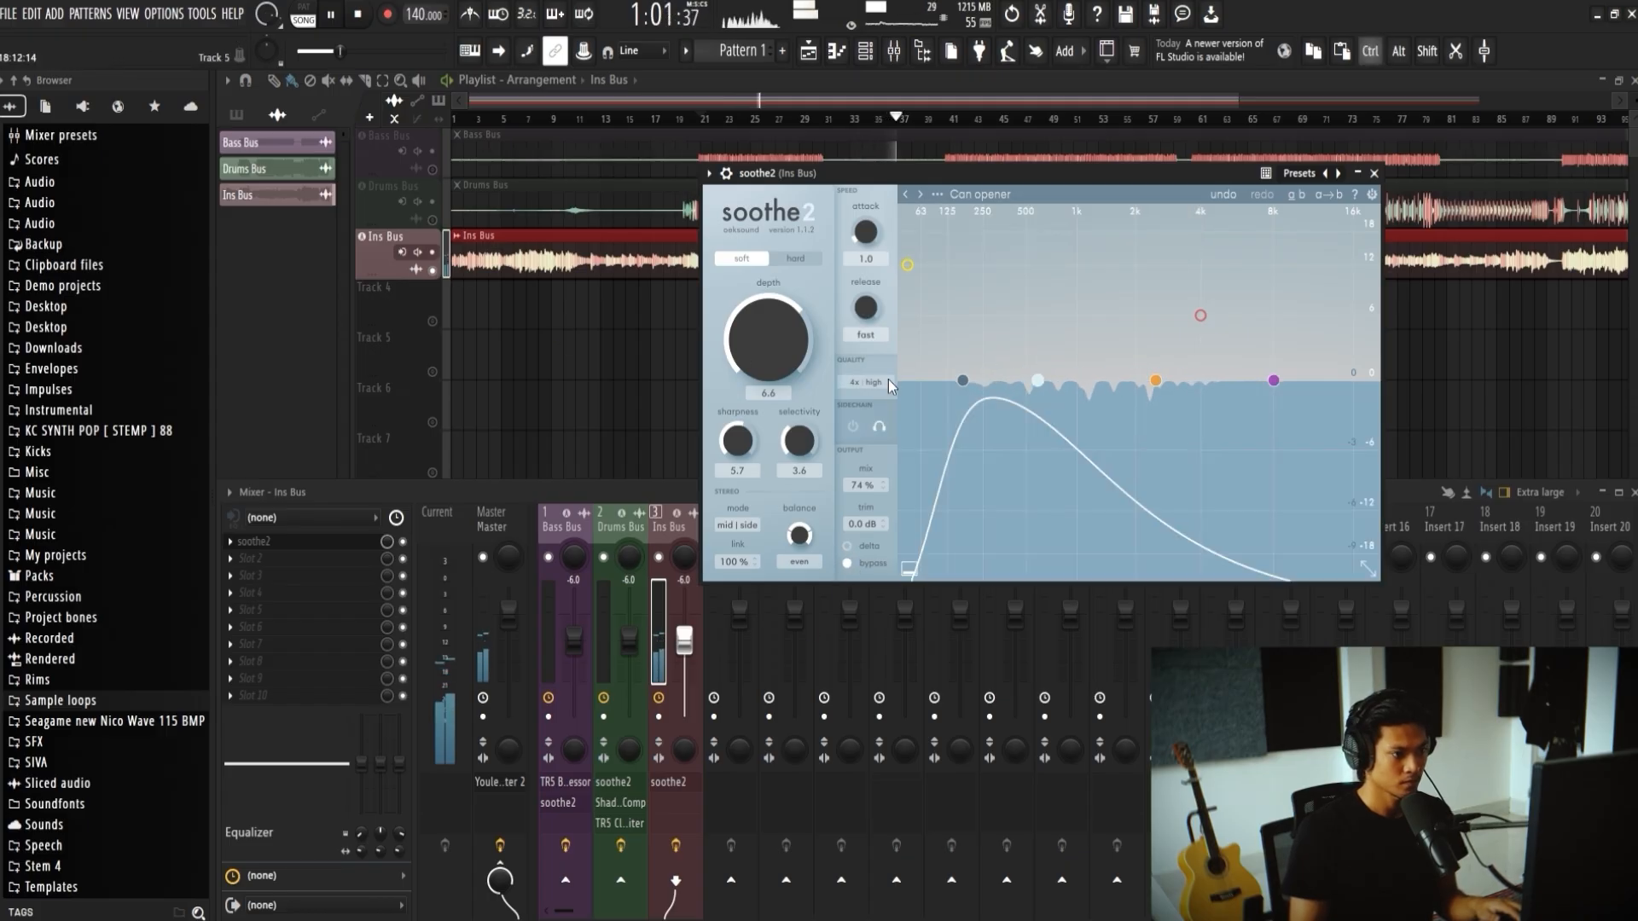
left_click(849, 548)
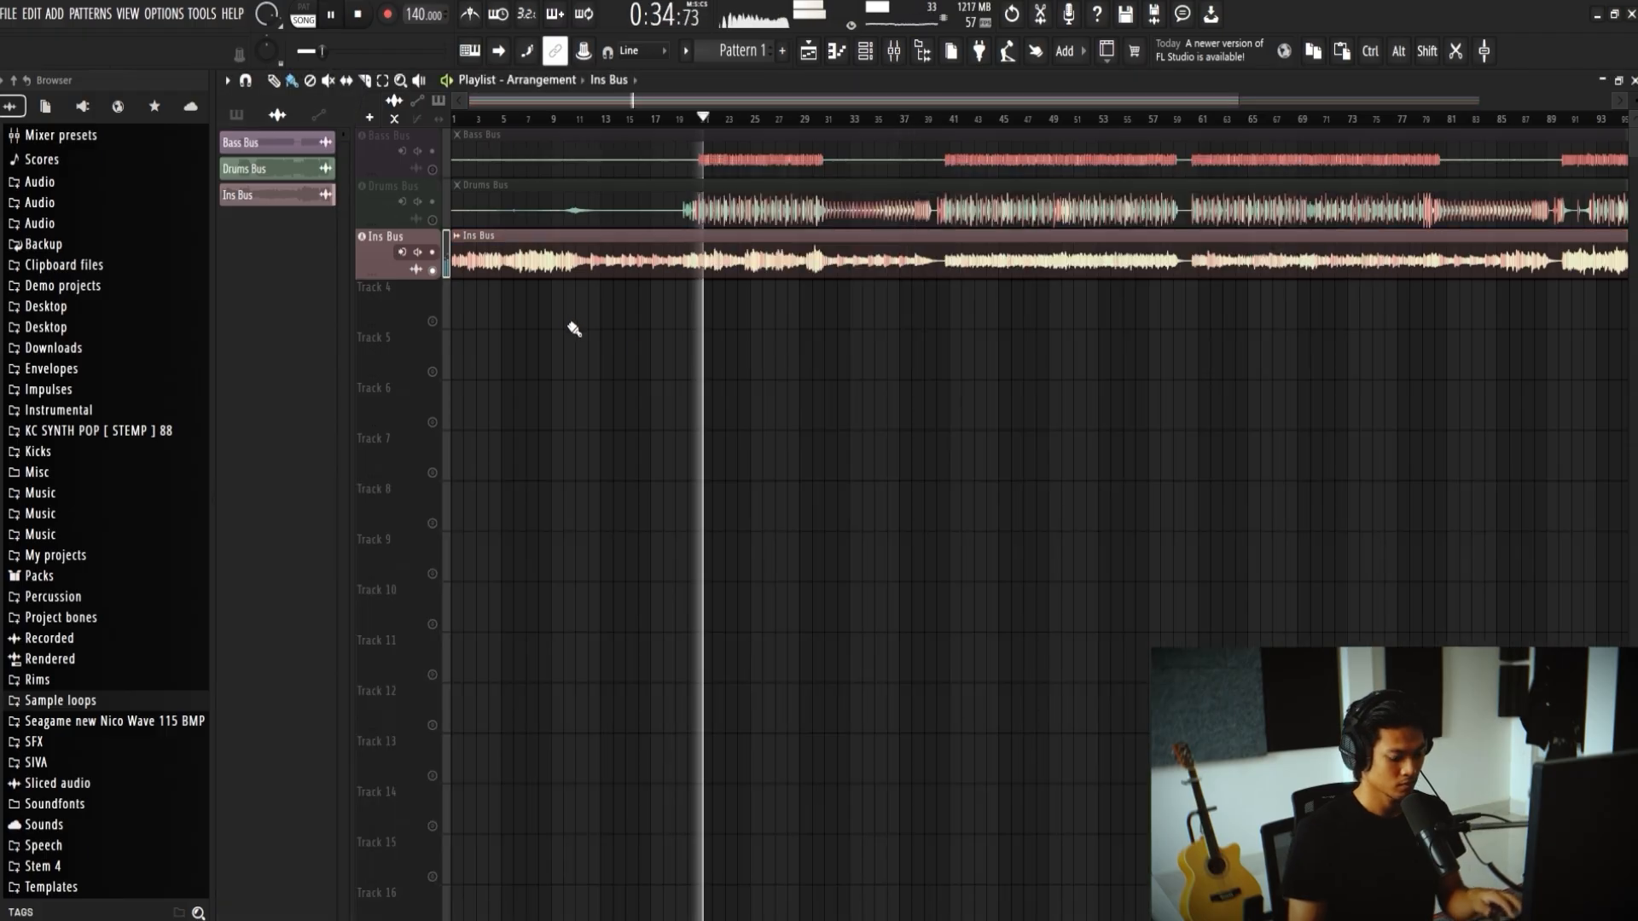
Step: Stop playback and load the Master preset "Balance to the grammy awards" in the Ins Bus soothe2
left_click(893, 51)
key("space")
left_click(432, 271, "ctrl")
left_click(433, 270, "ctrl")
key("F9")
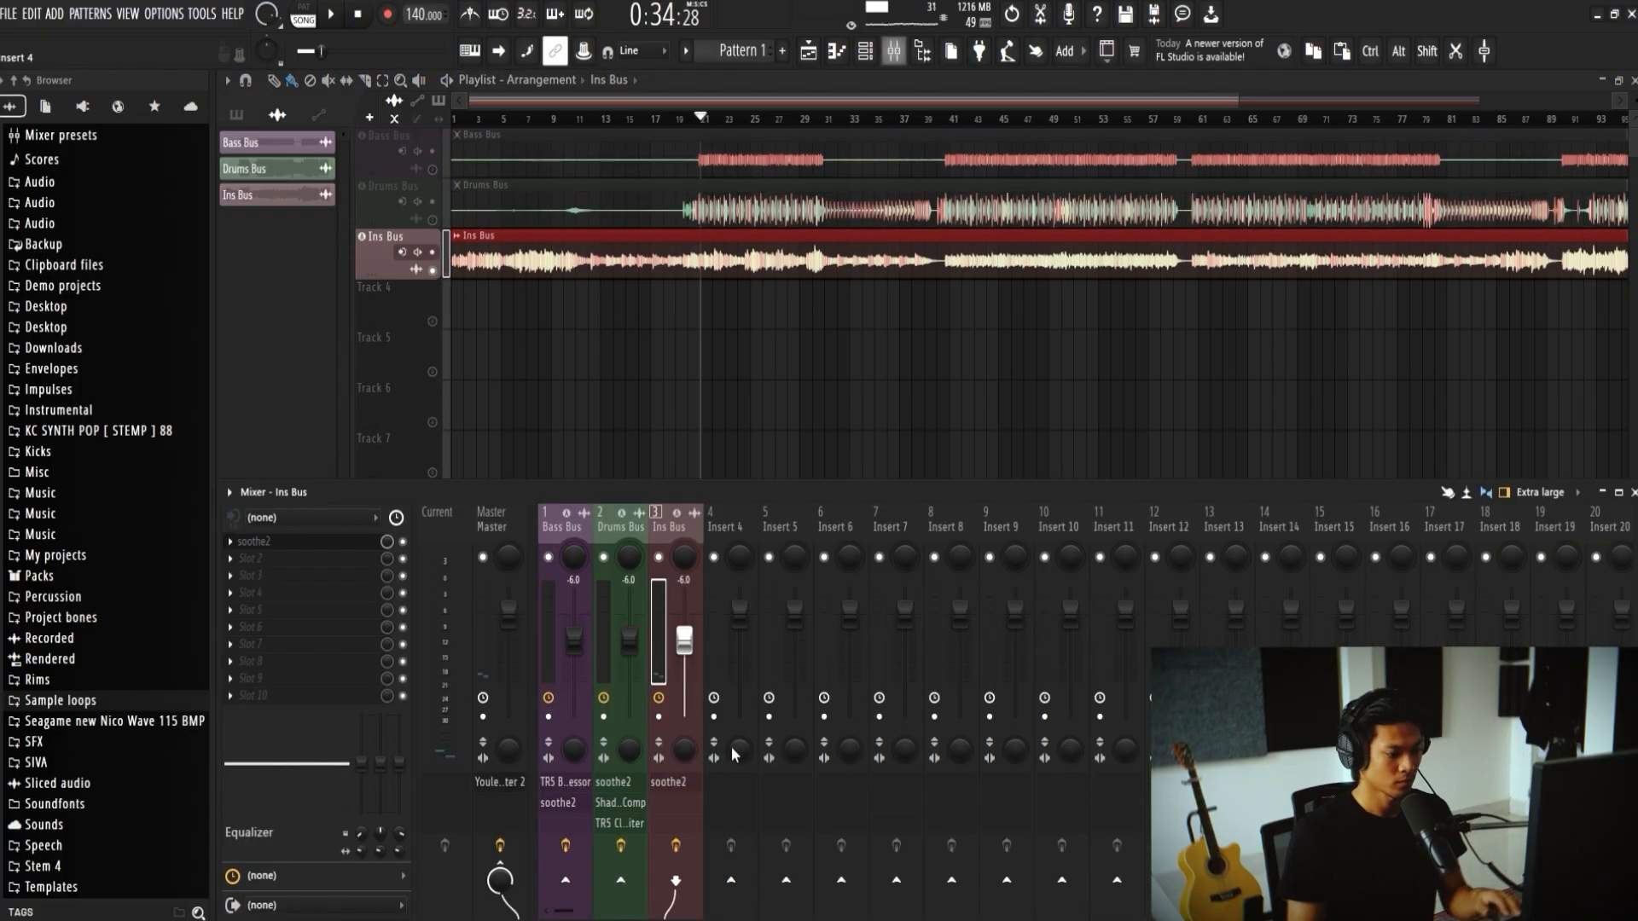
left_click(682, 783)
left_click(979, 194)
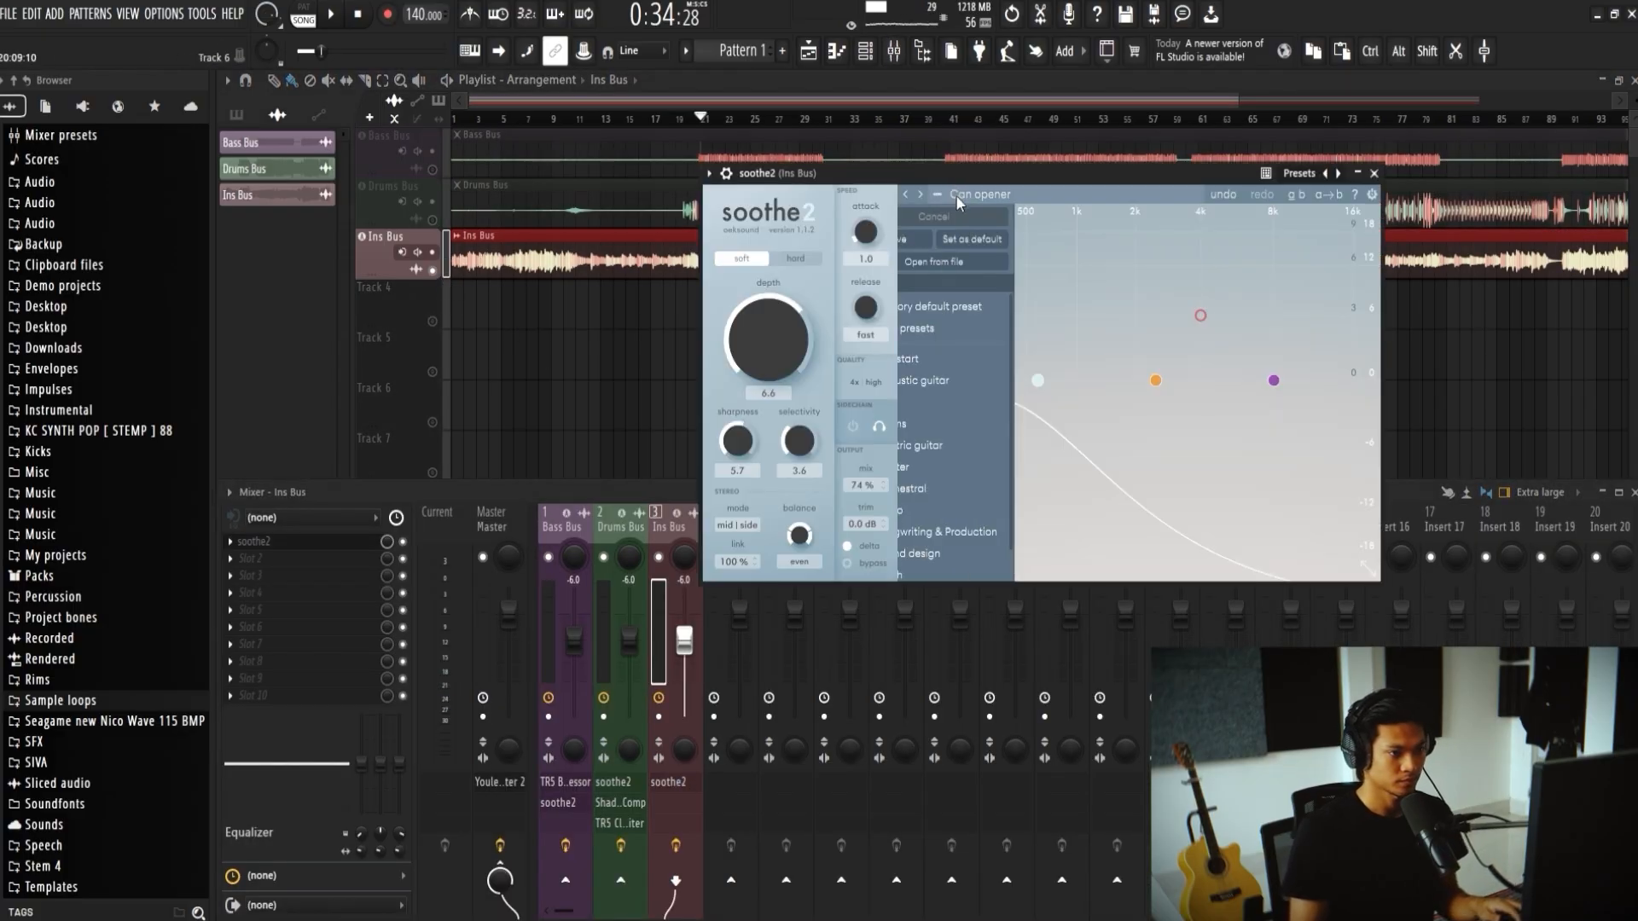
mouse_move(956, 465)
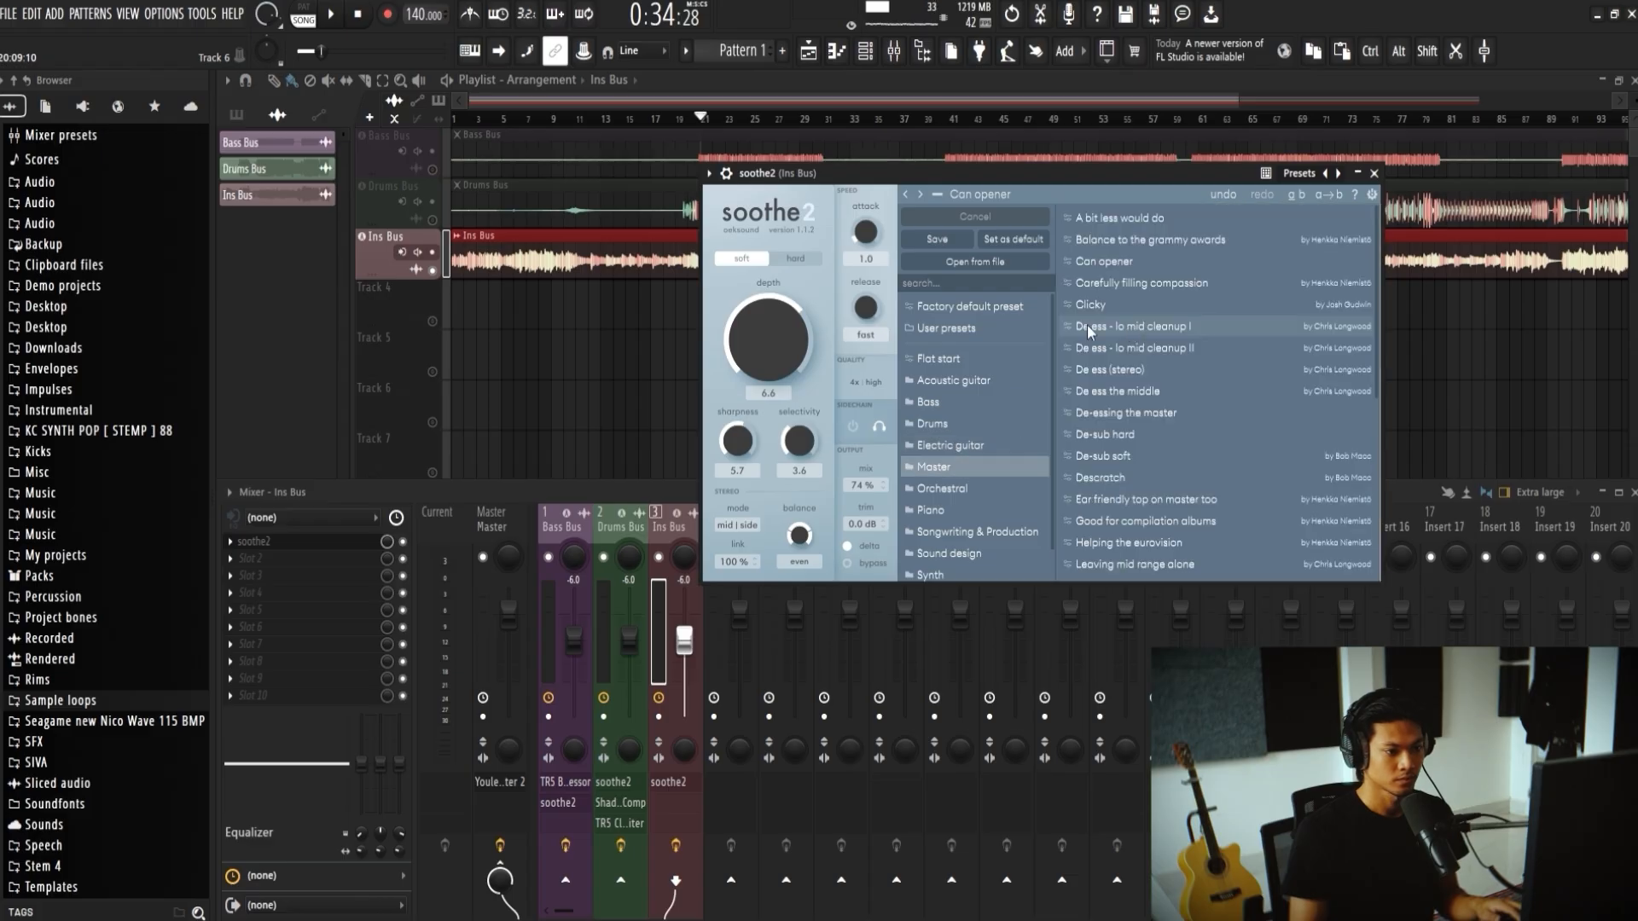
left_click(1151, 239)
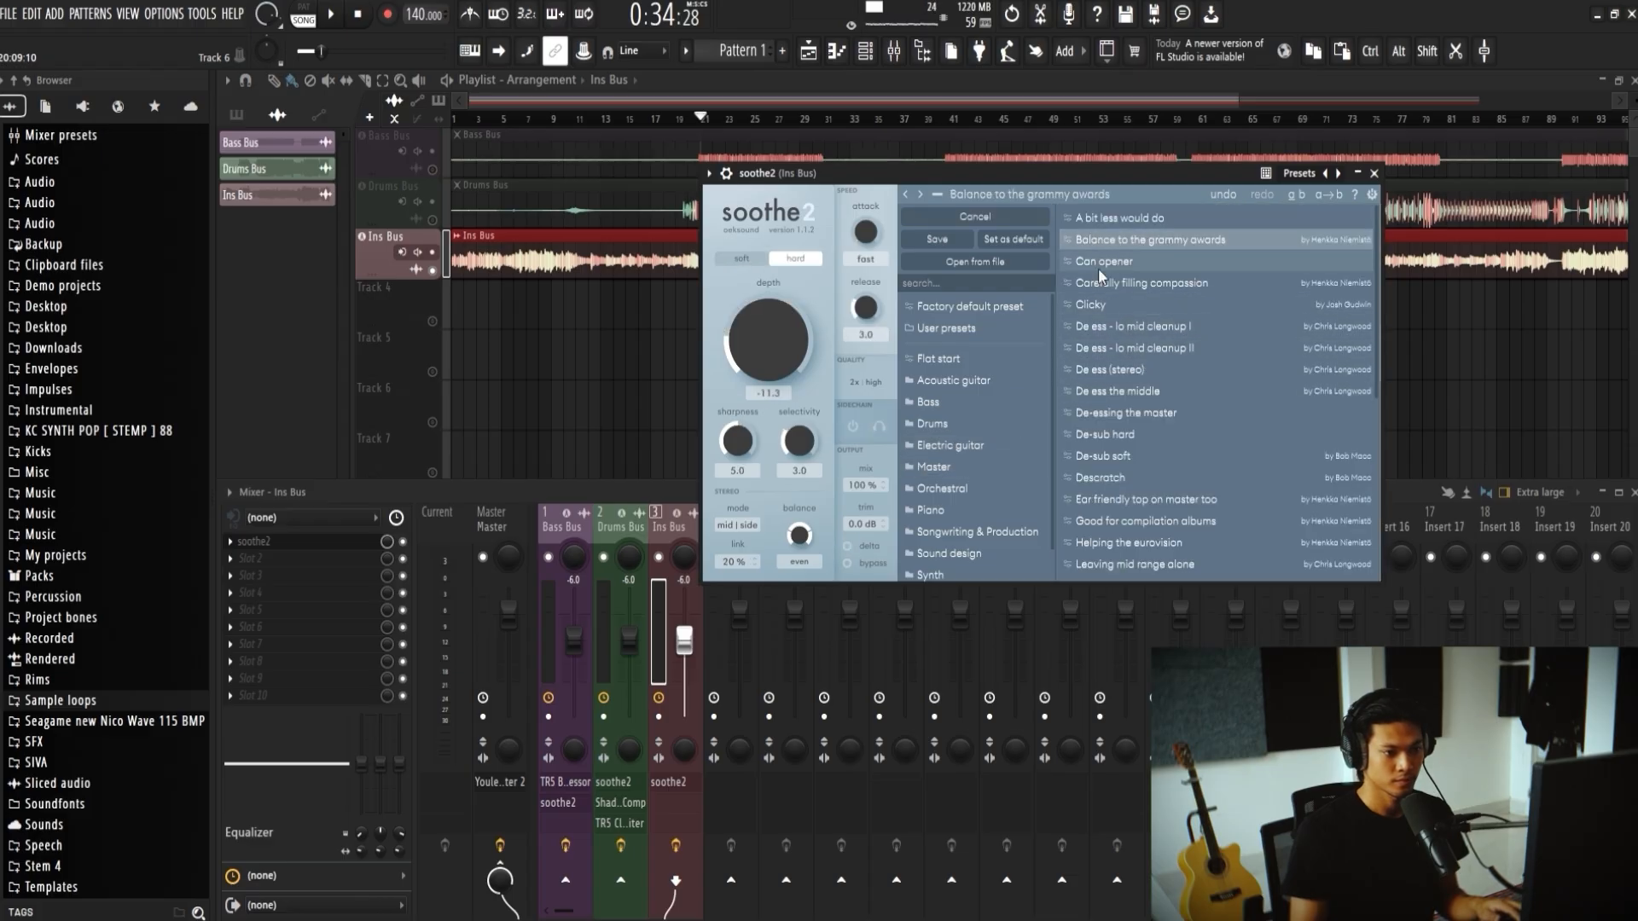
Step: Play the soloed Ins Bus from about bar 21 and turn on soothe2's delta monitoring
left_click(701, 118)
key("space")
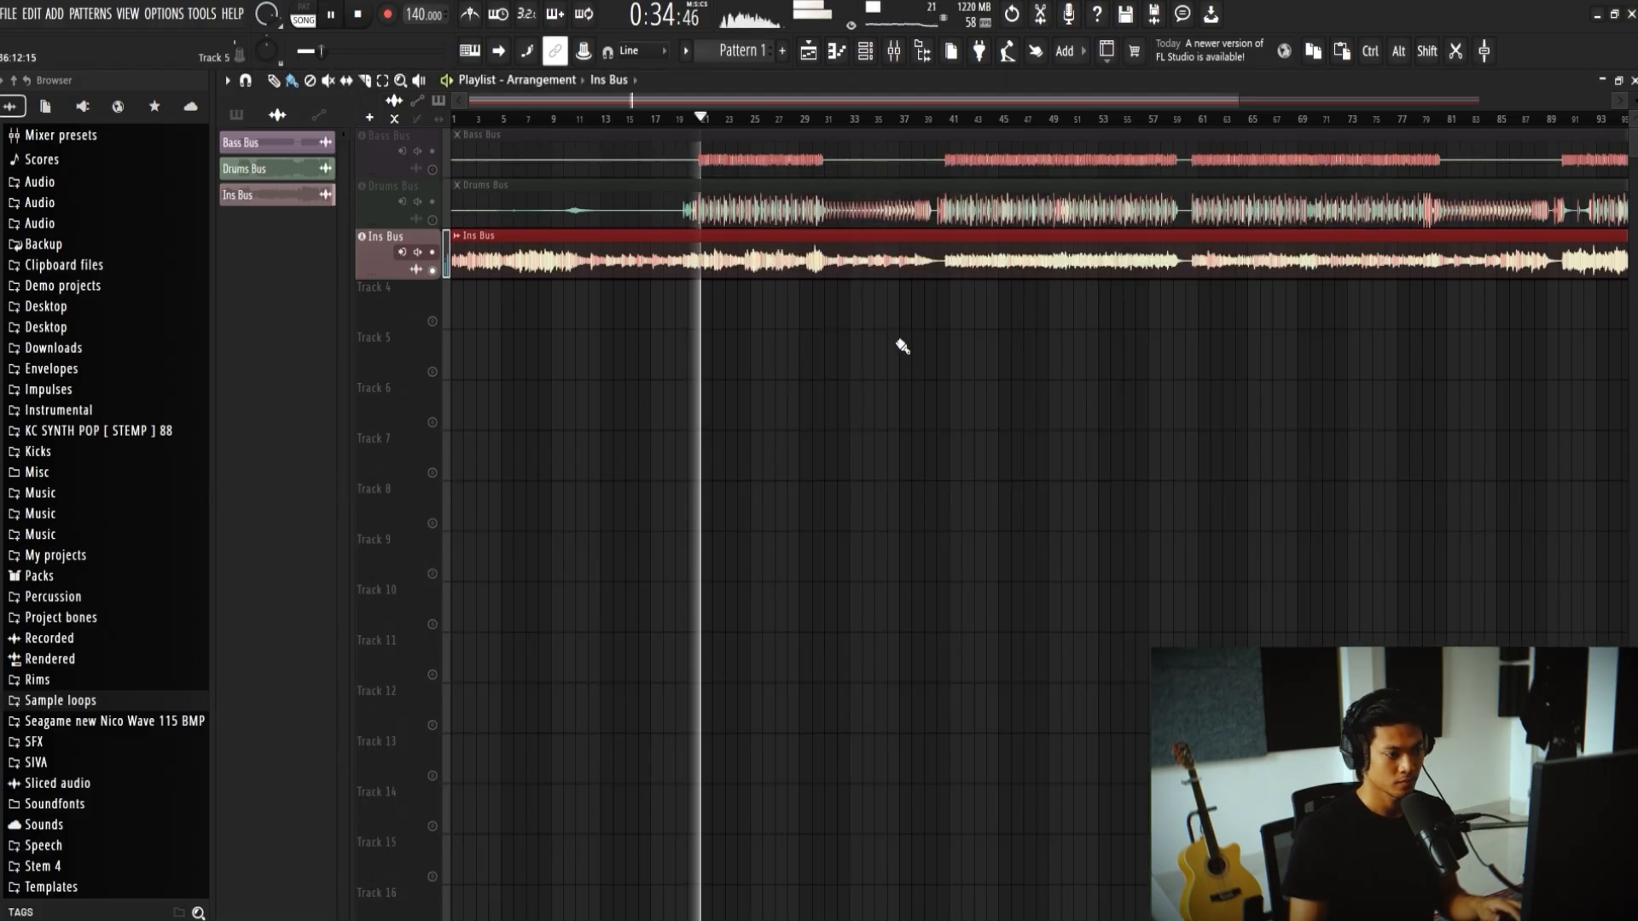
key("F9")
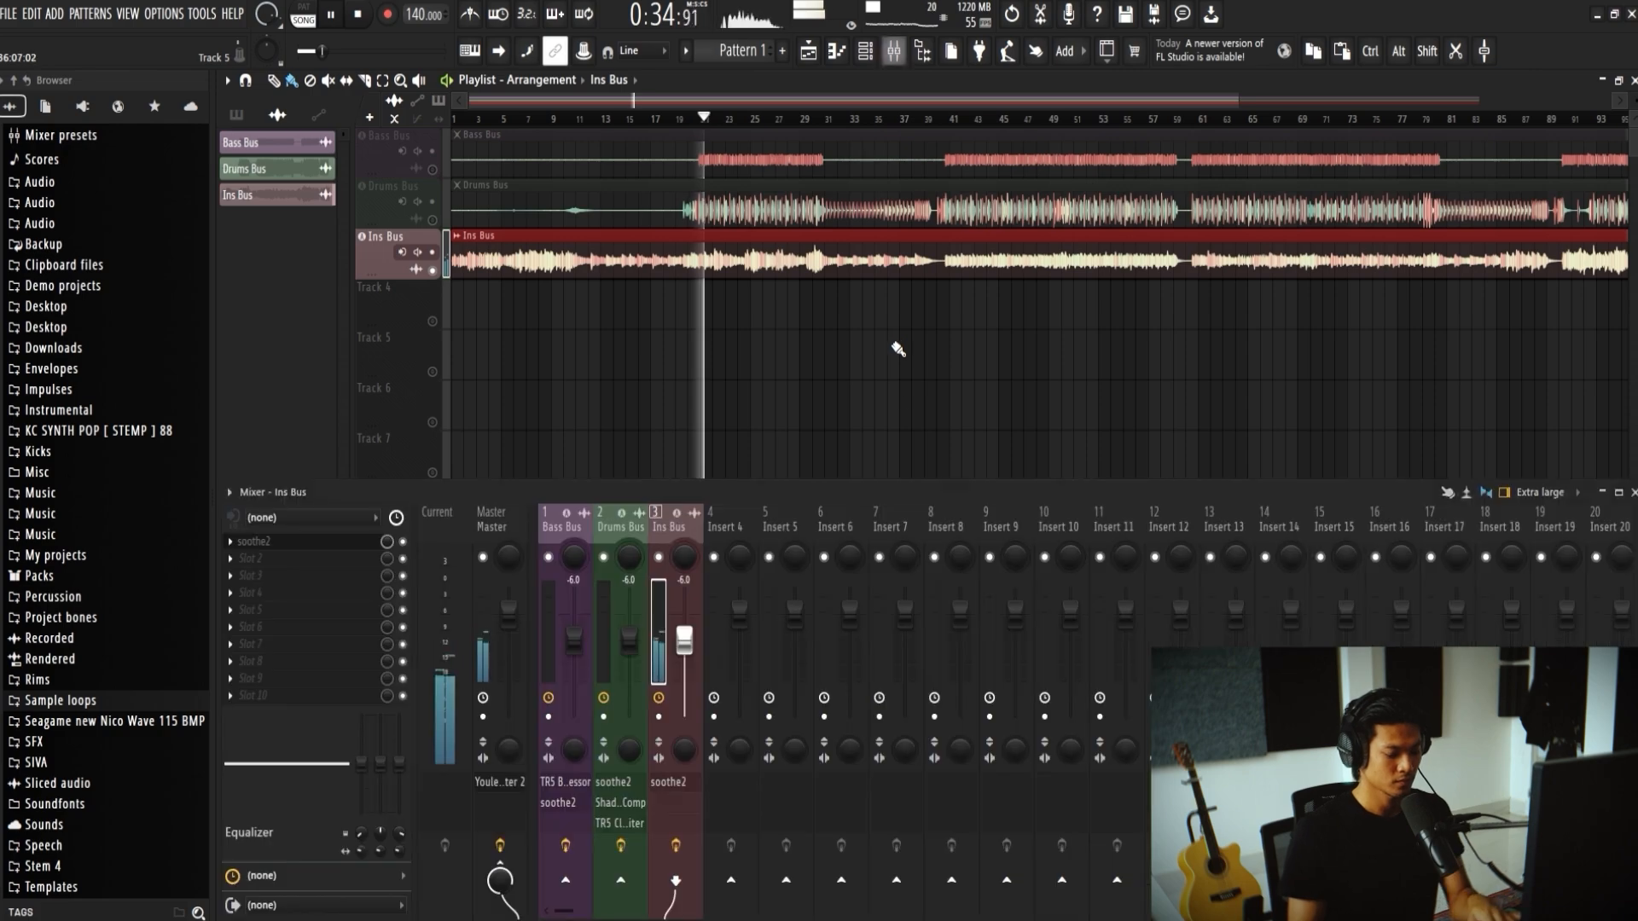
left_click(673, 781)
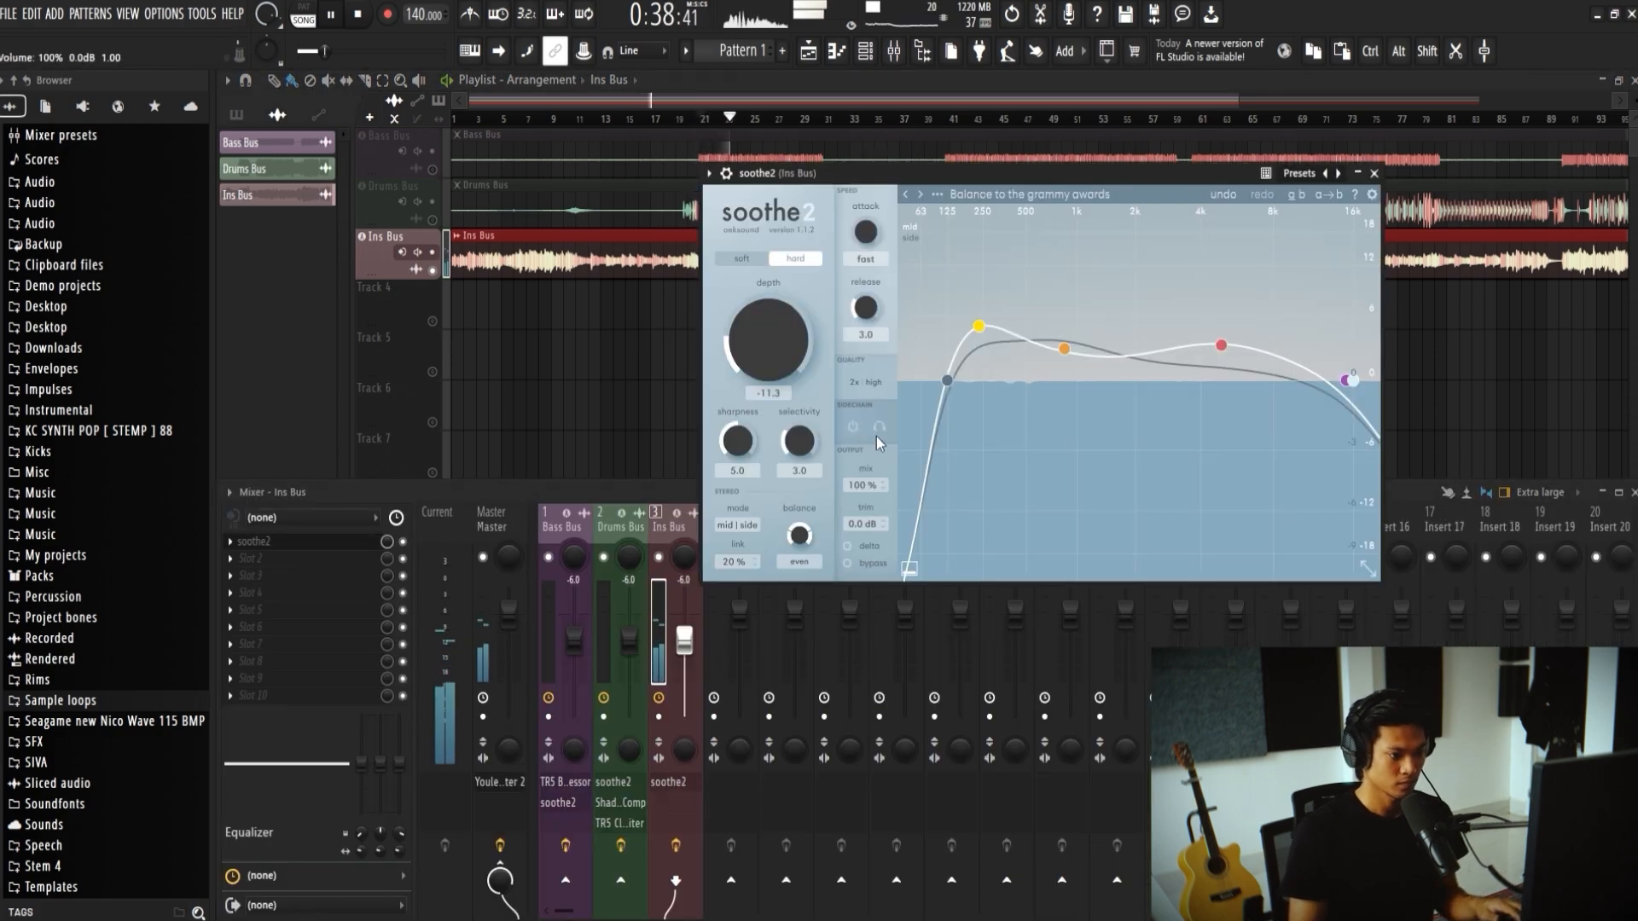
left_click(862, 547)
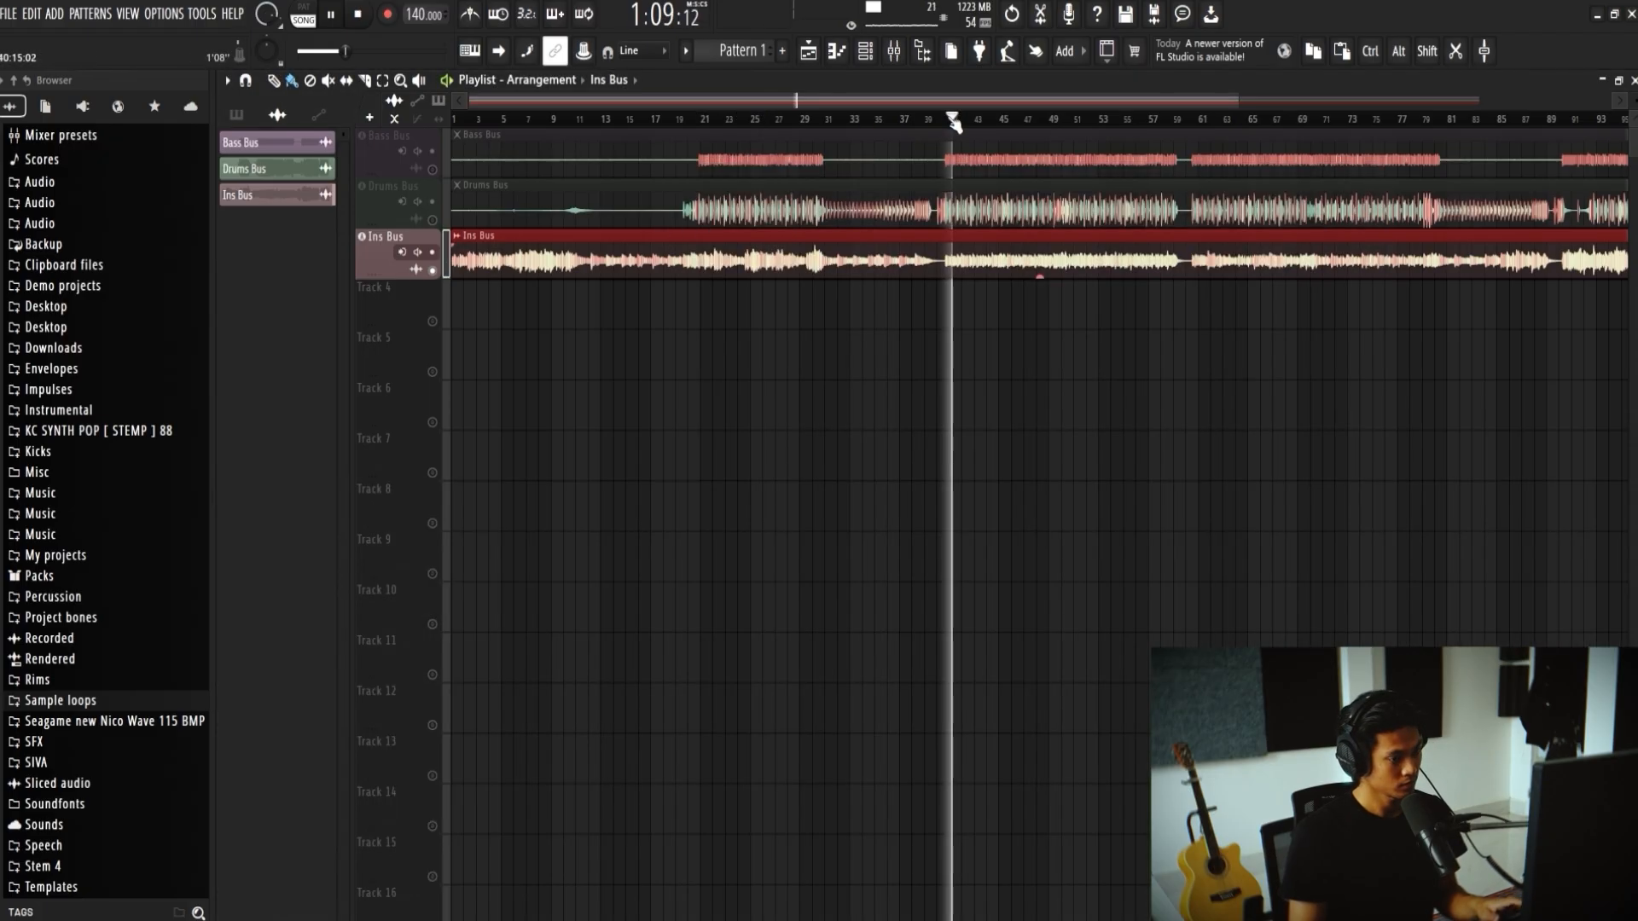
Step: Audition soothe2's delta signal on the Ins Bus in the sections from about bar 40 and bar 89
key("F9")
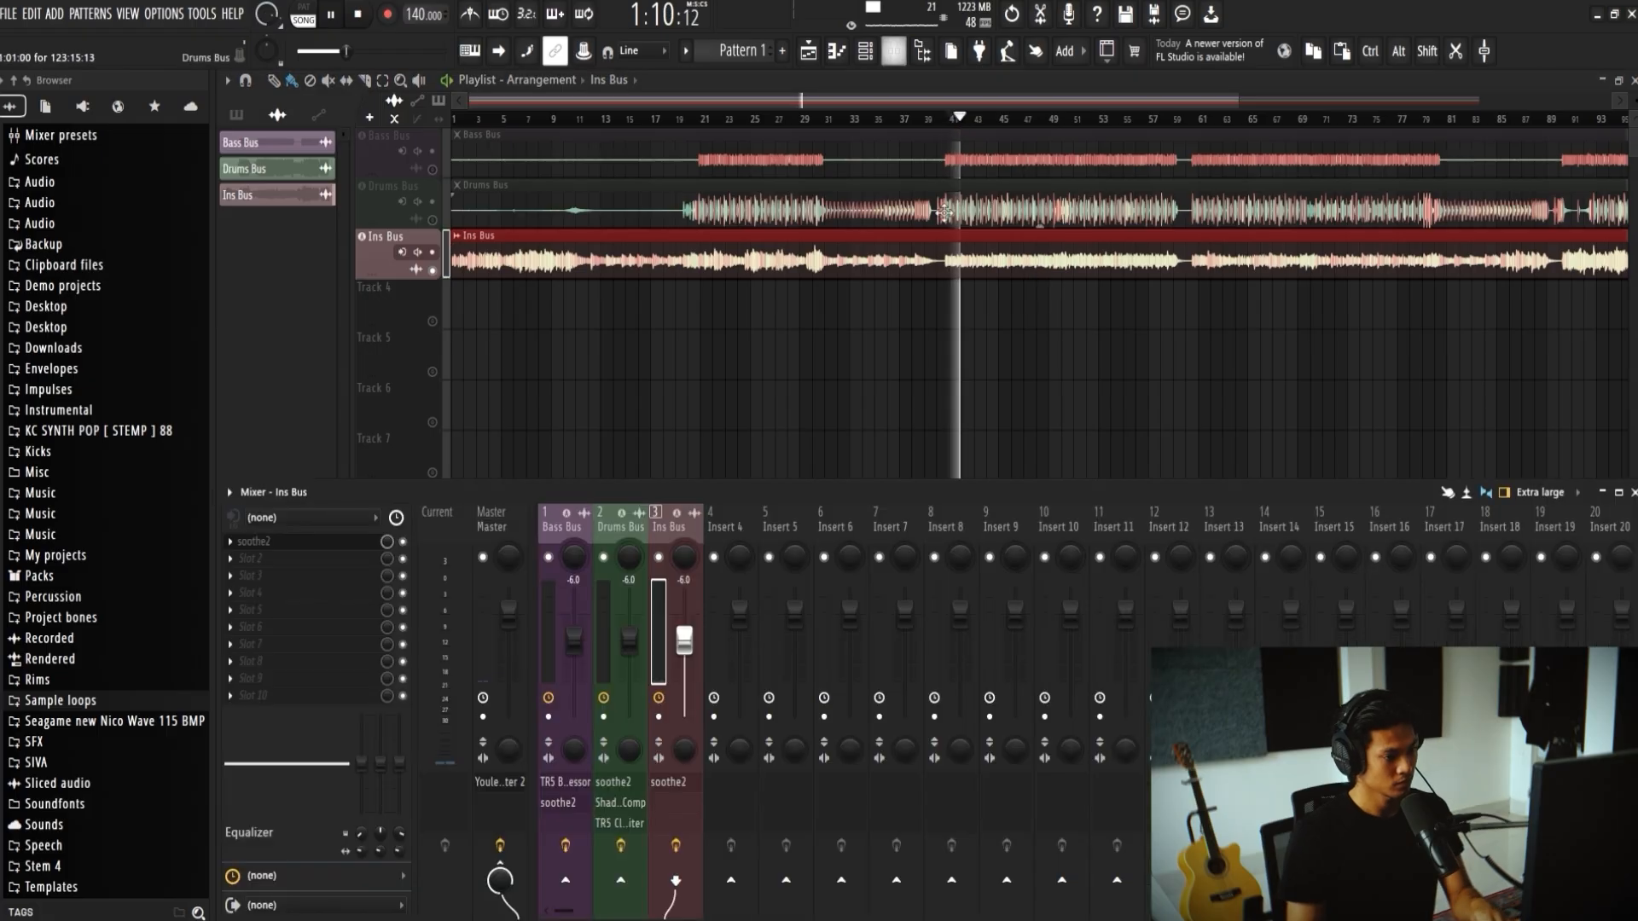
left_click(677, 783)
left_click_drag(943, 169, 752, 142)
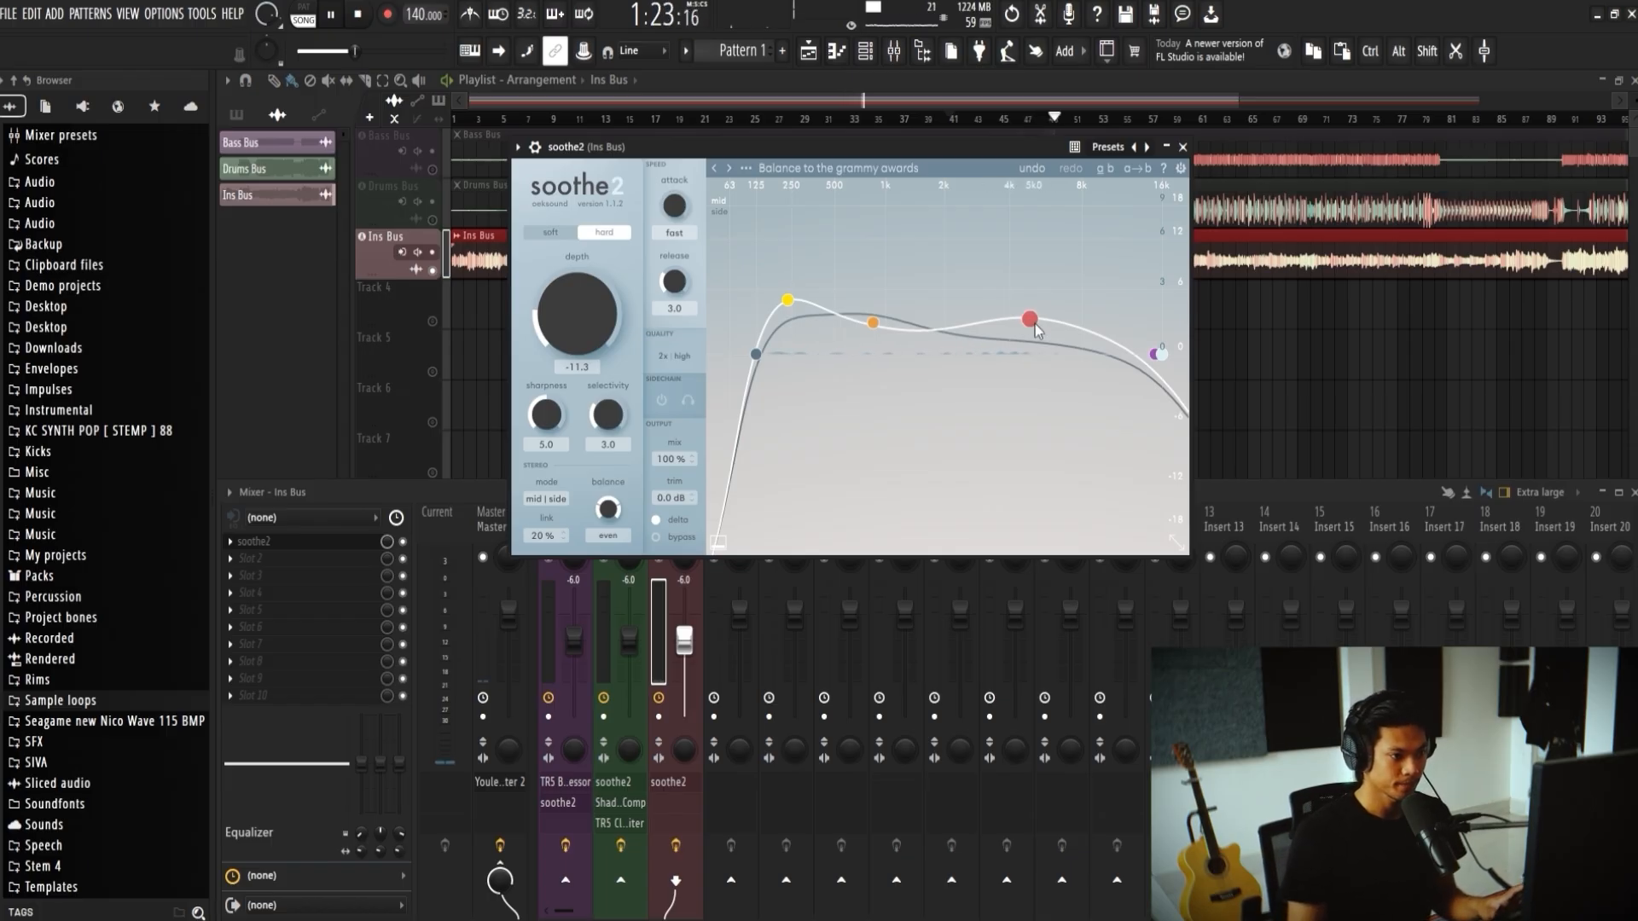
scroll(1323, 362, "down", 3)
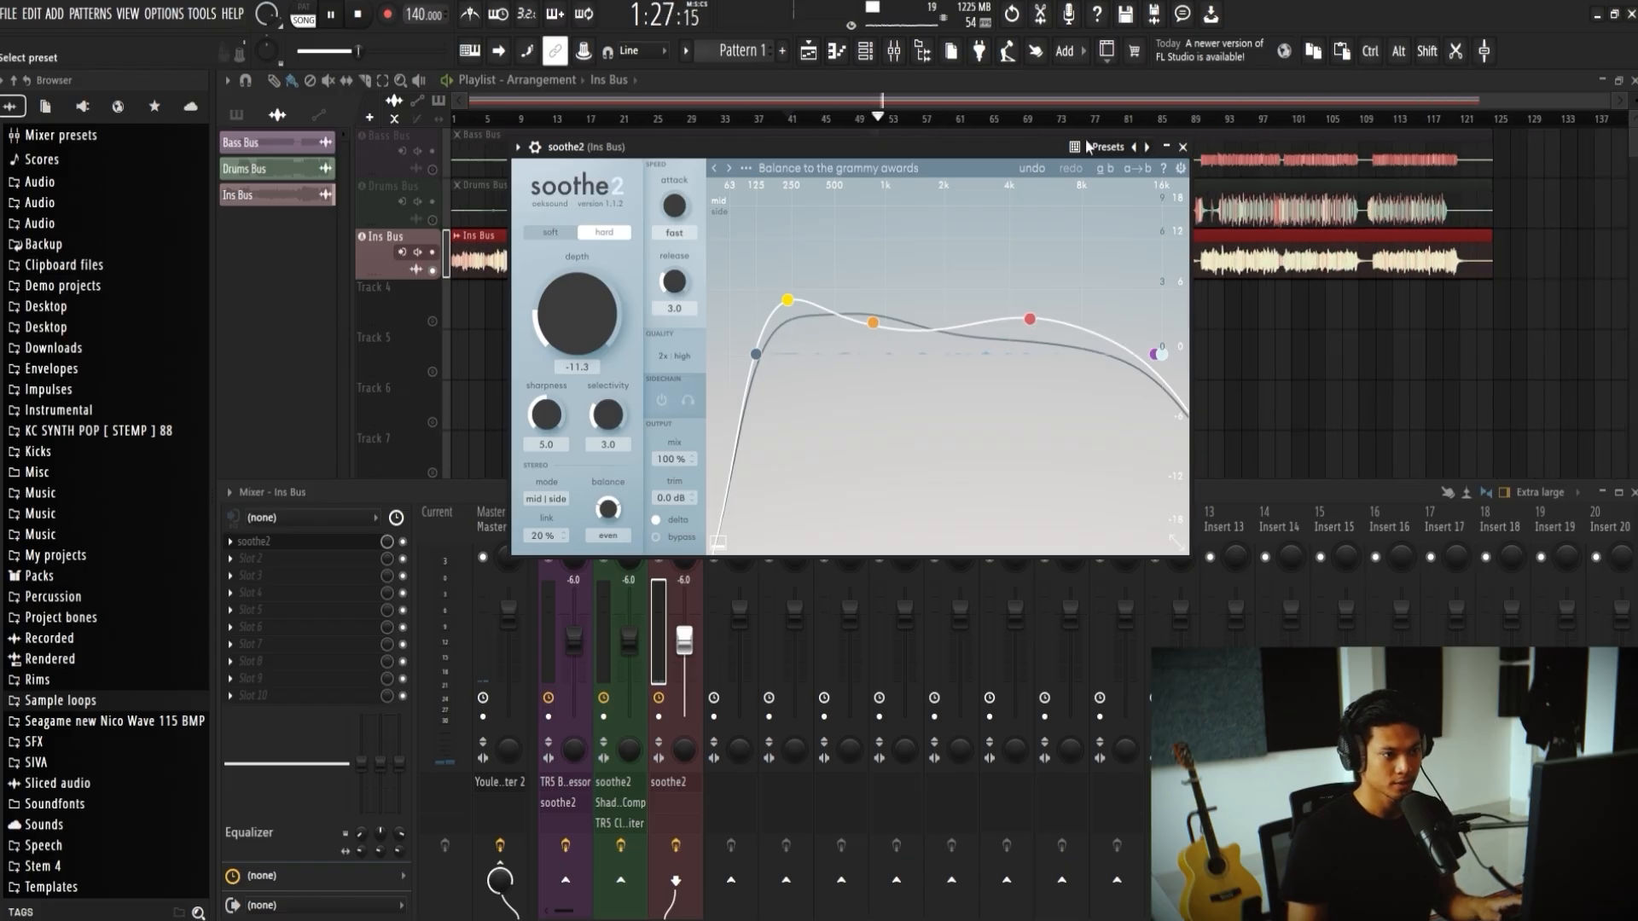
left_click_drag(597, 147, 397, 147)
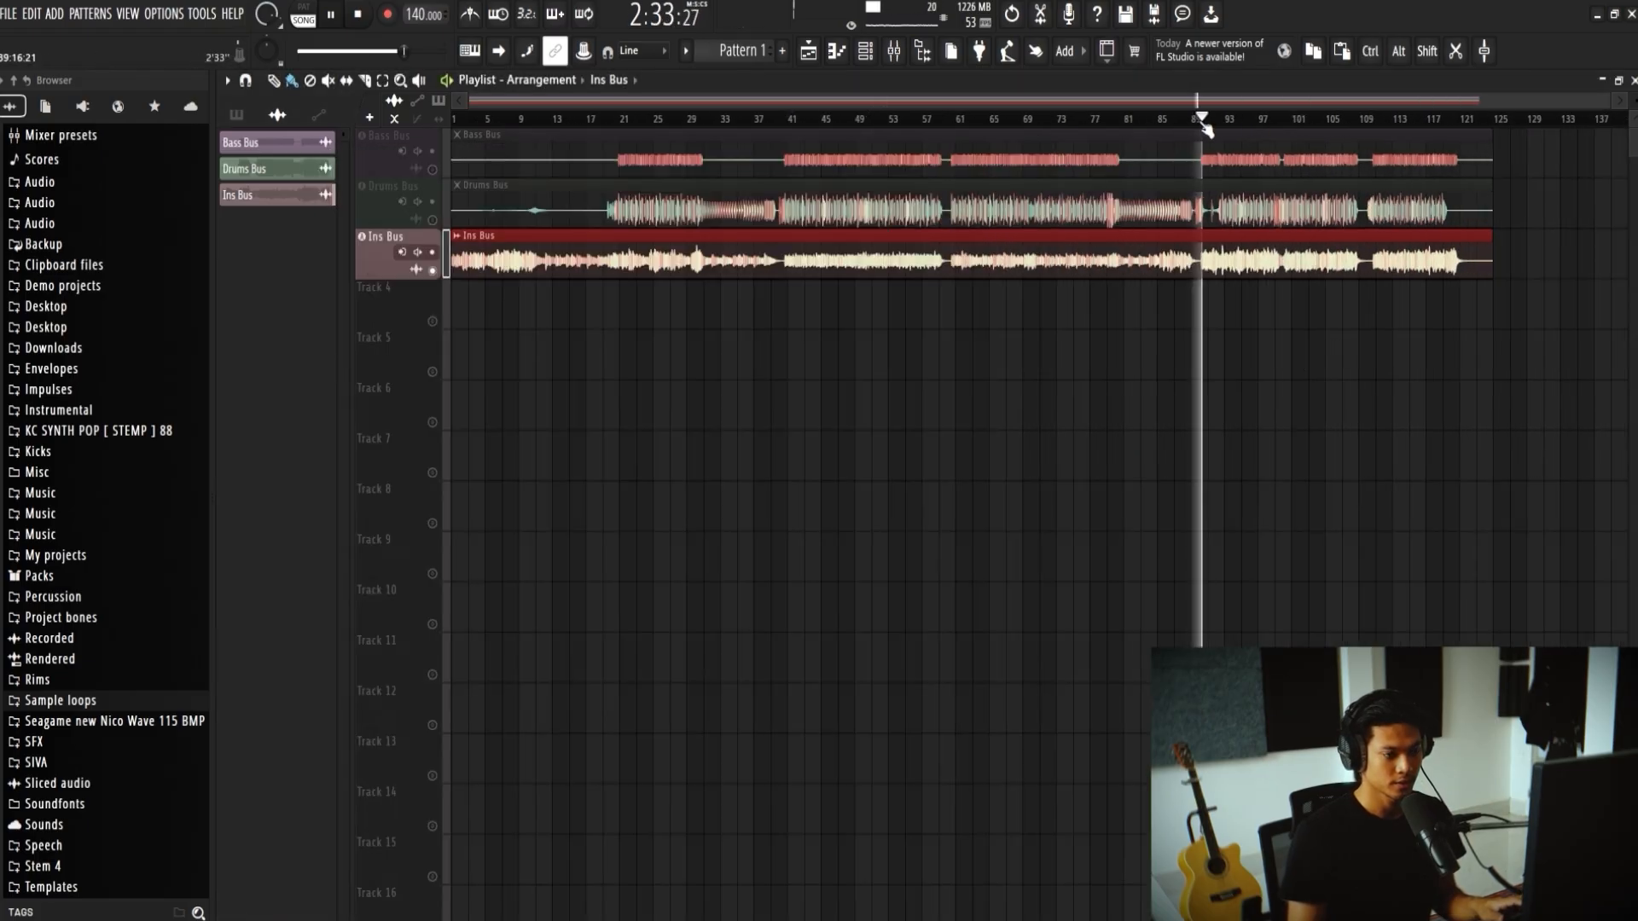
key("F9")
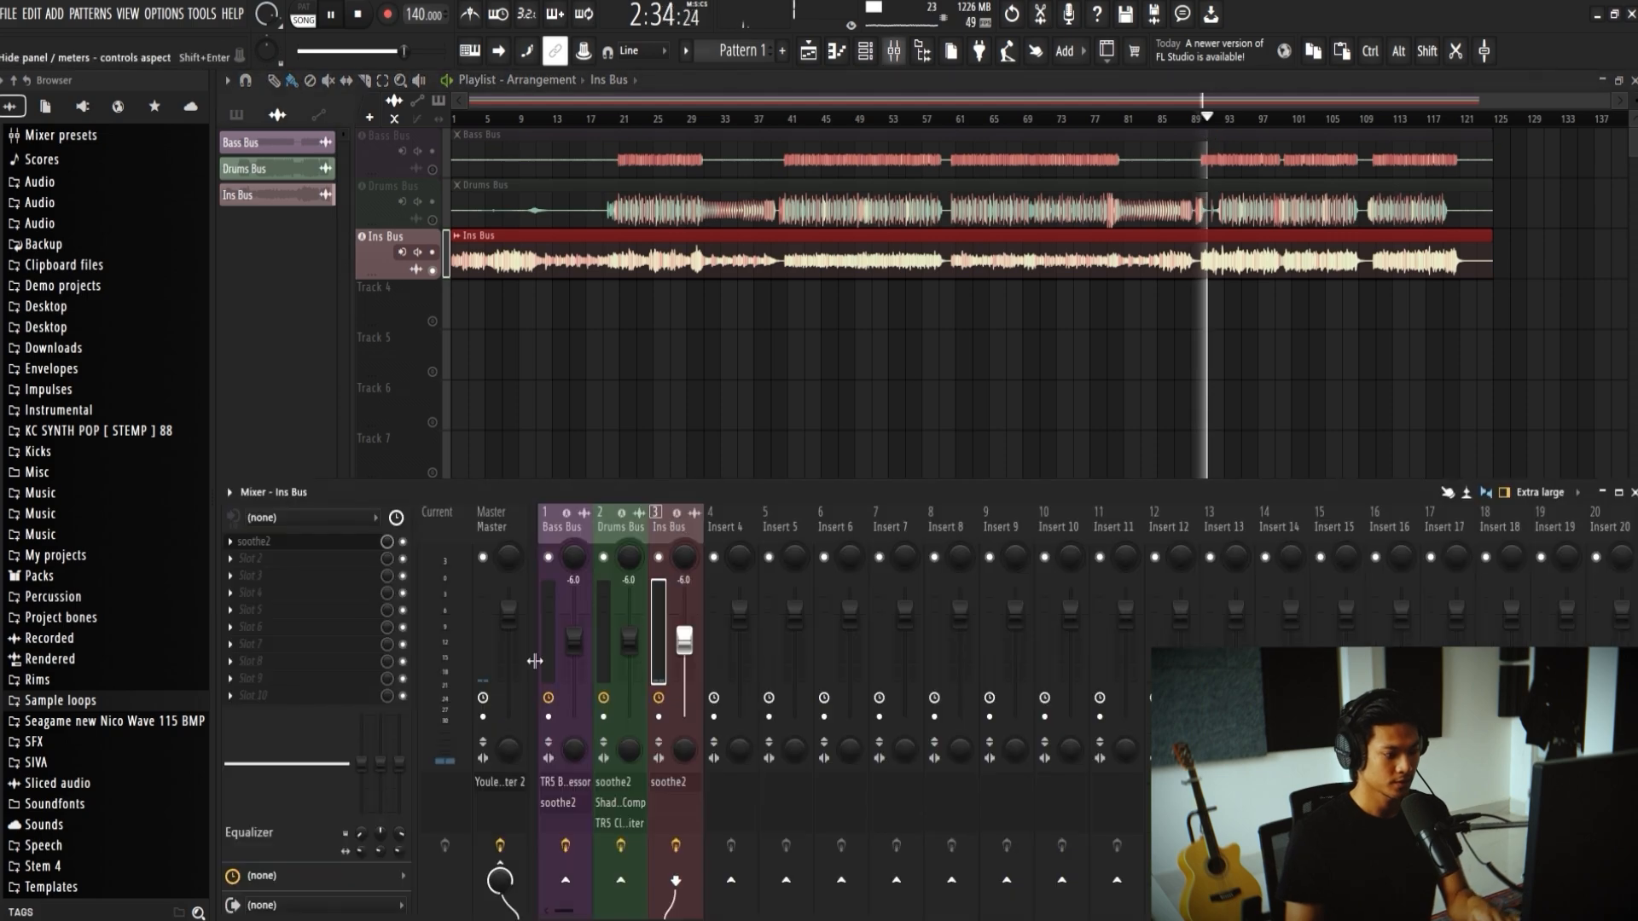
left_click(683, 783)
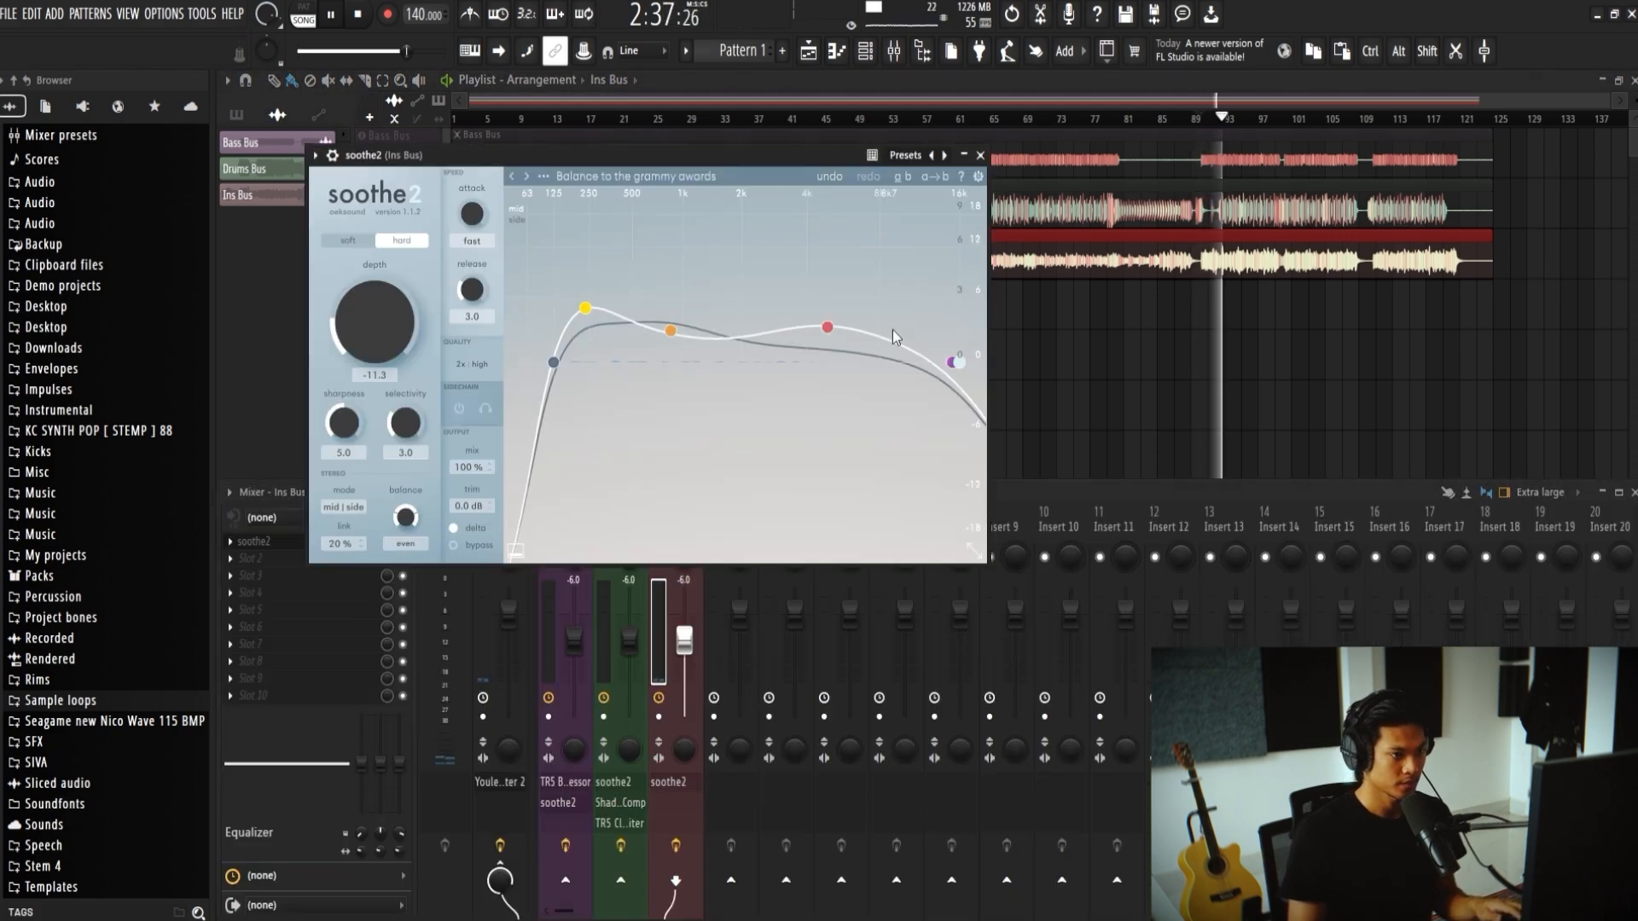
Step: Turn off soothe2's delta monitoring on the Ins Bus and stop playback
left_click(454, 529)
right_click(1079, 370)
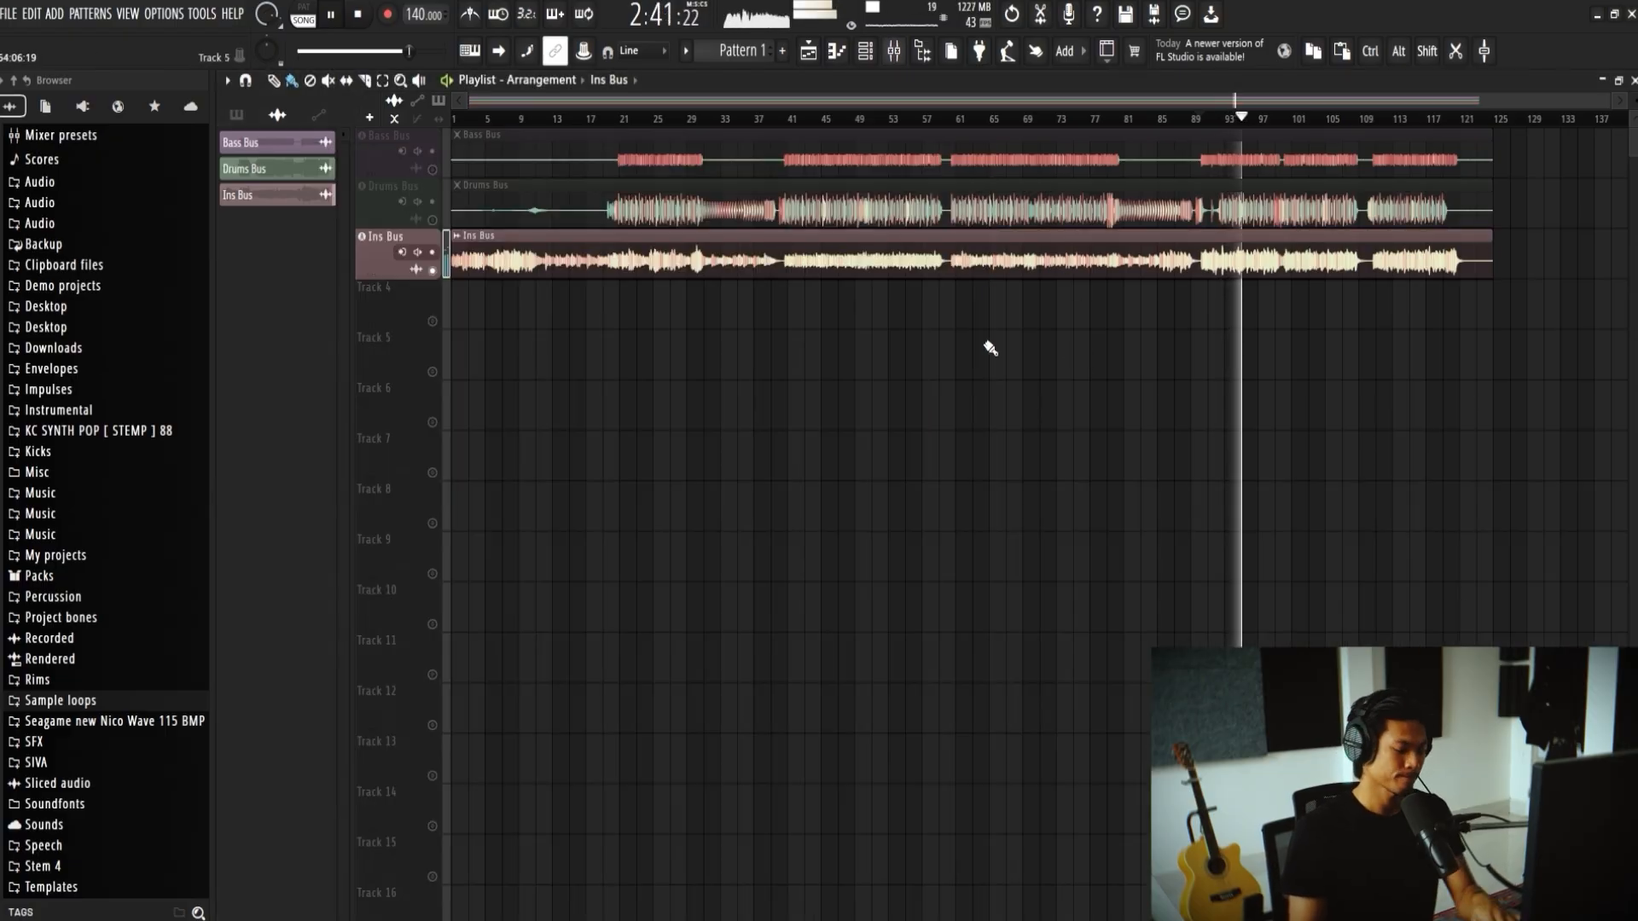
key("F9")
key("space")
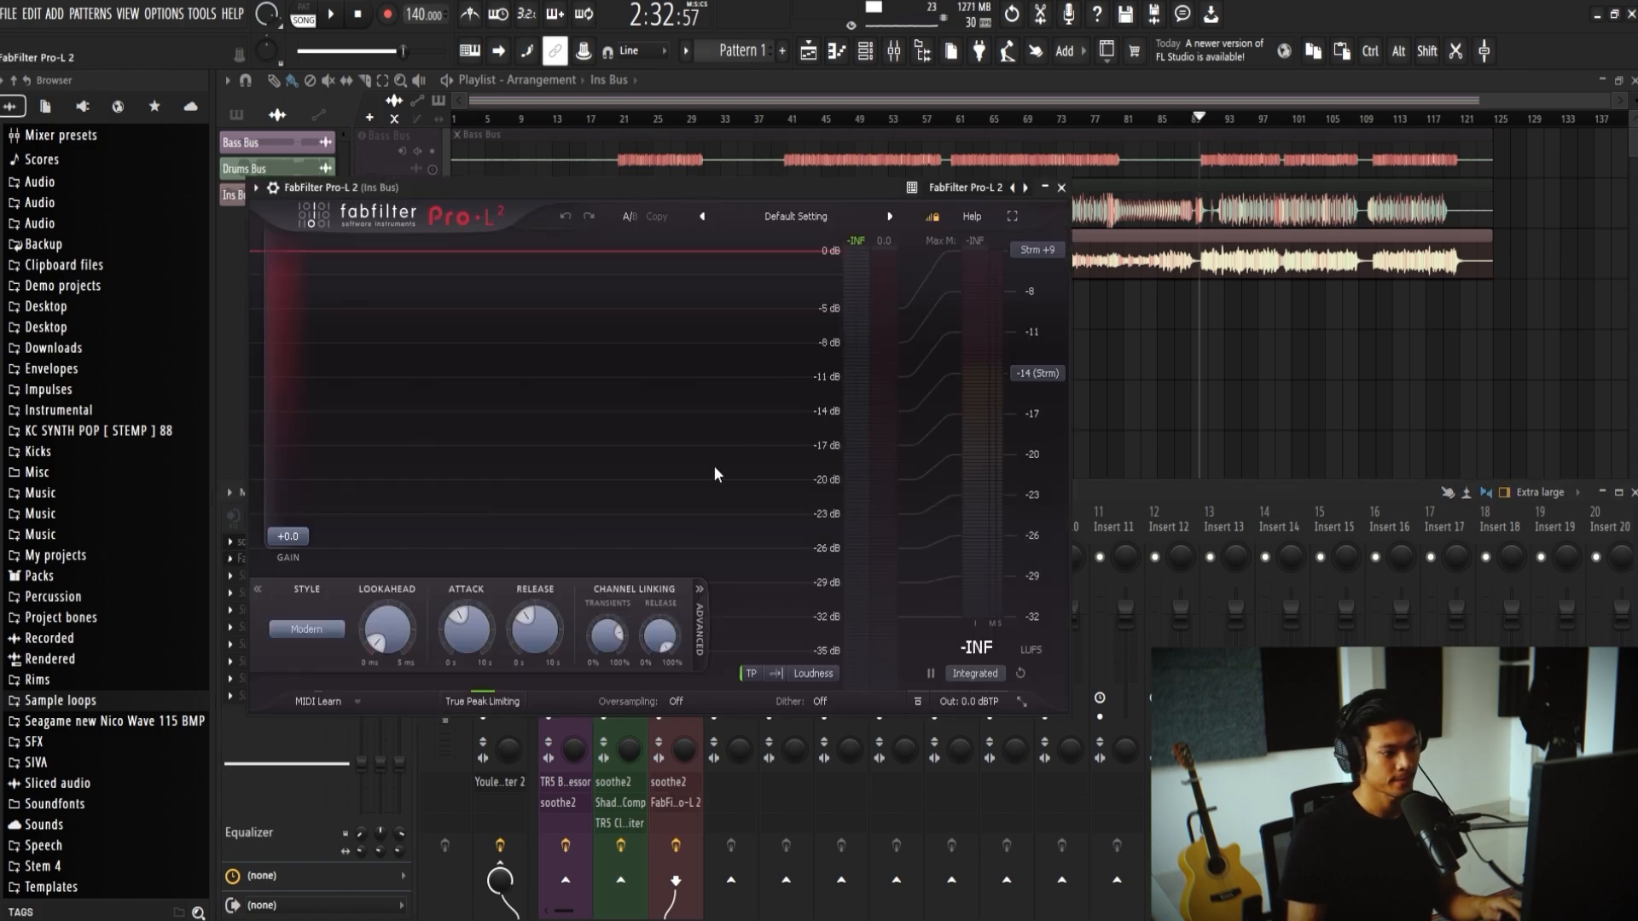
Step: Move FabFilter Pro-L 2 to the third Ins Bus effect slot and add FabFilter Pro-C 2 in the second
left_click_drag(540, 186, 784, 246)
left_click_drag(338, 570, 339, 584)
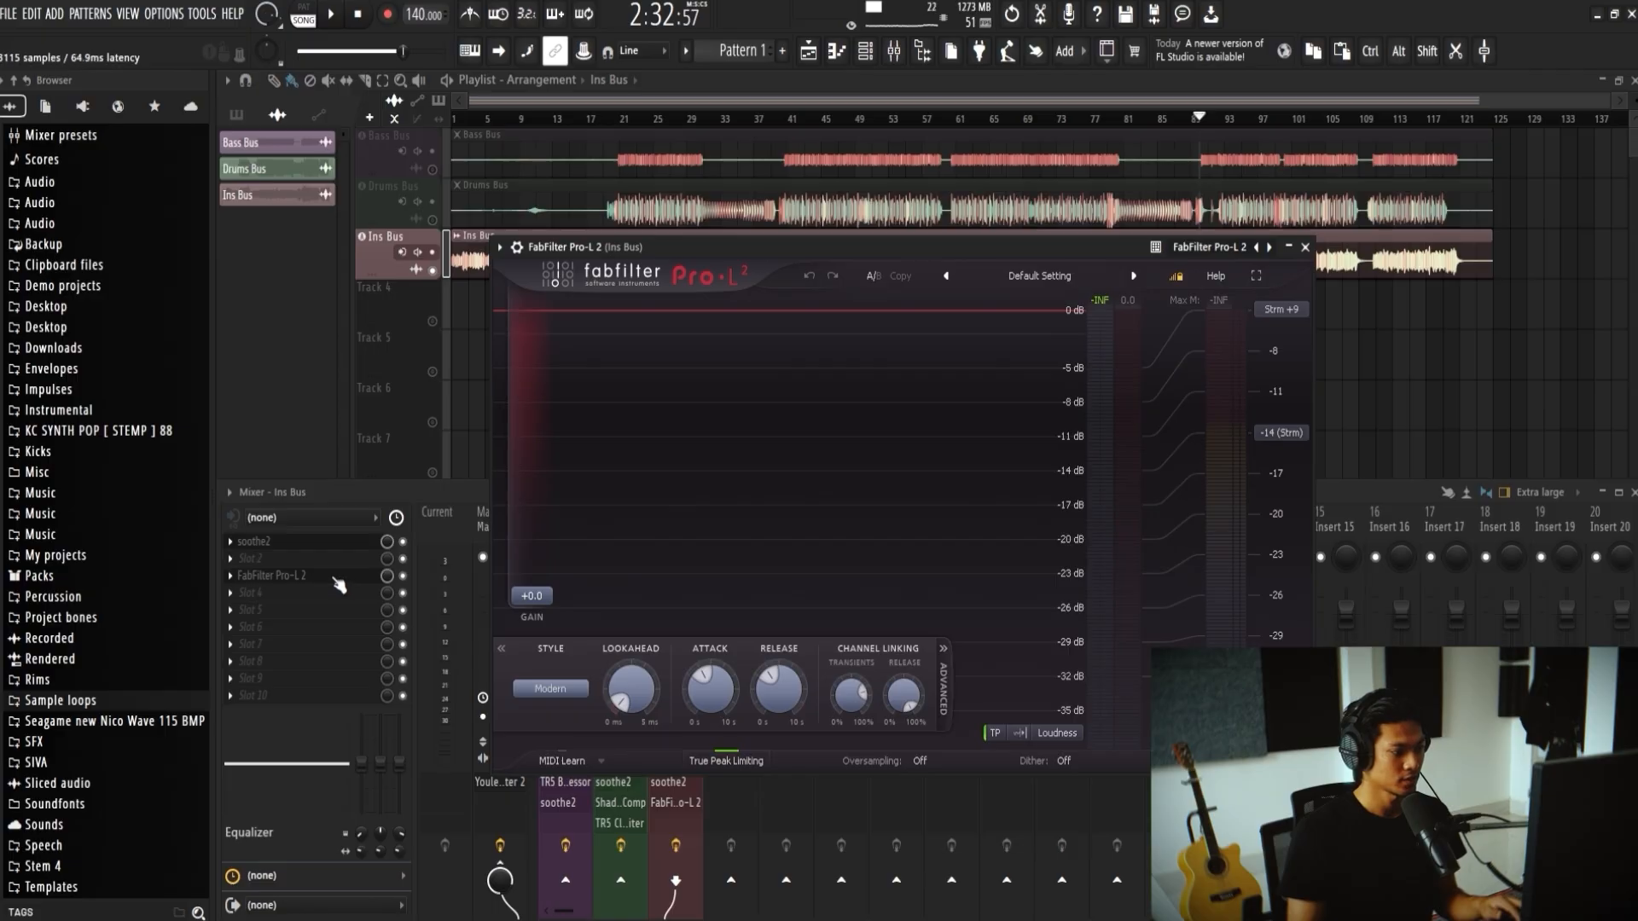
left_click(291, 559)
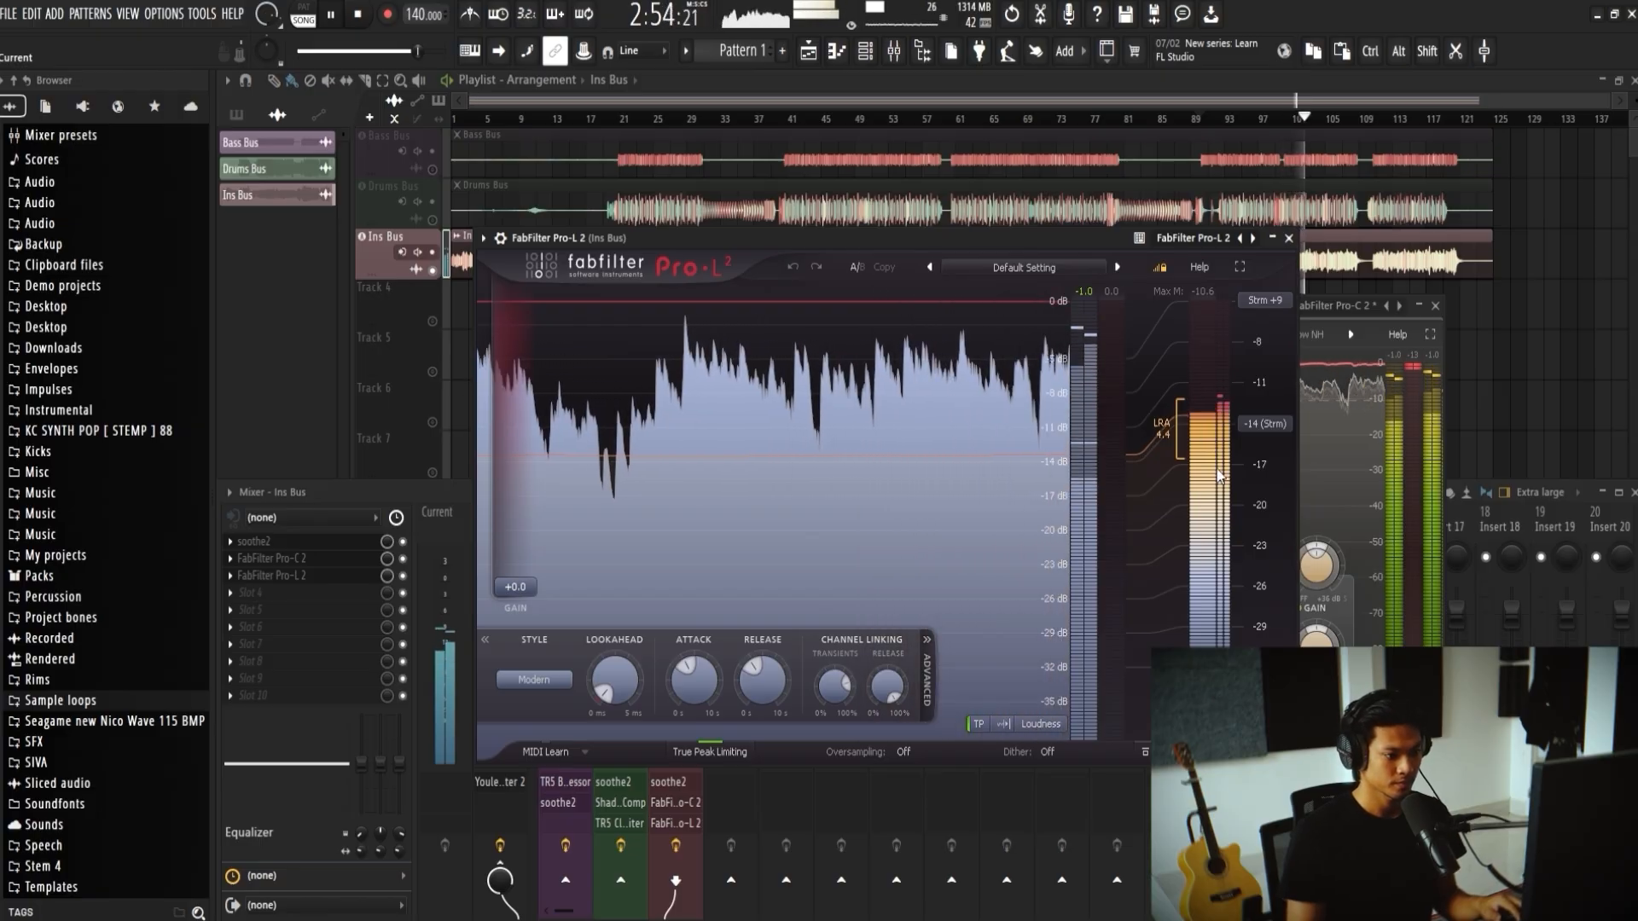
Step: Load the "Fast Bus SM" preset in the Ins Bus Pro-L 2, nudge its gain and close the plugin windows
left_click(1200, 572)
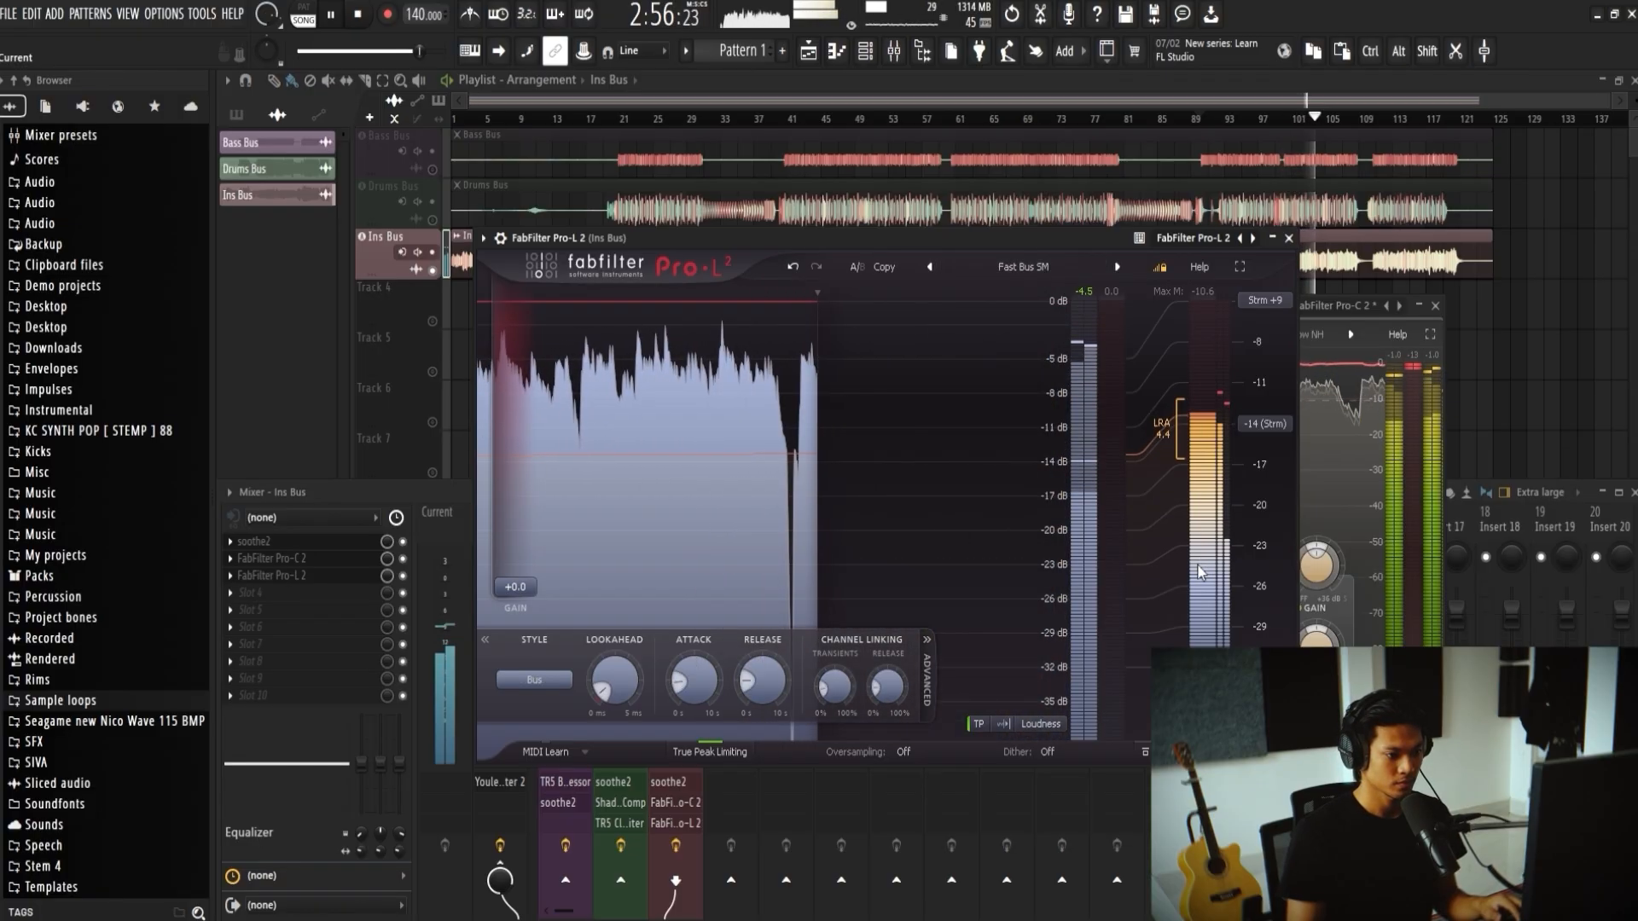
left_click_drag(909, 242, 870, 235)
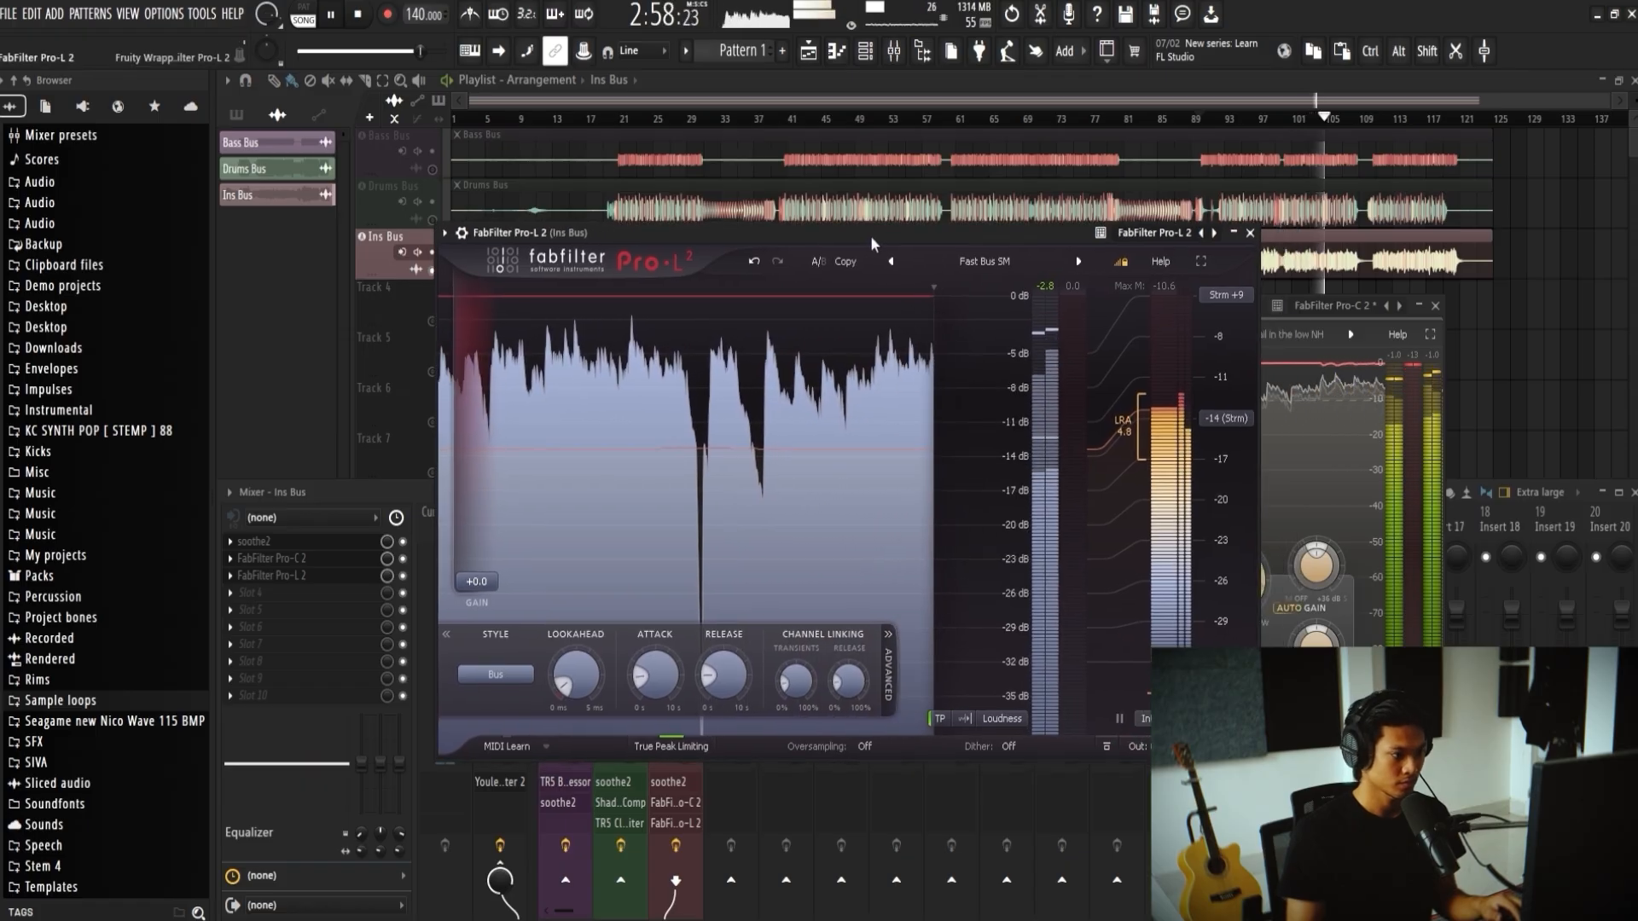
mouse_move(477, 583)
left_mouse_down()
mouse_move(483, 558)
mouse_move(475, 580)
left_mouse_up()
key("F12")
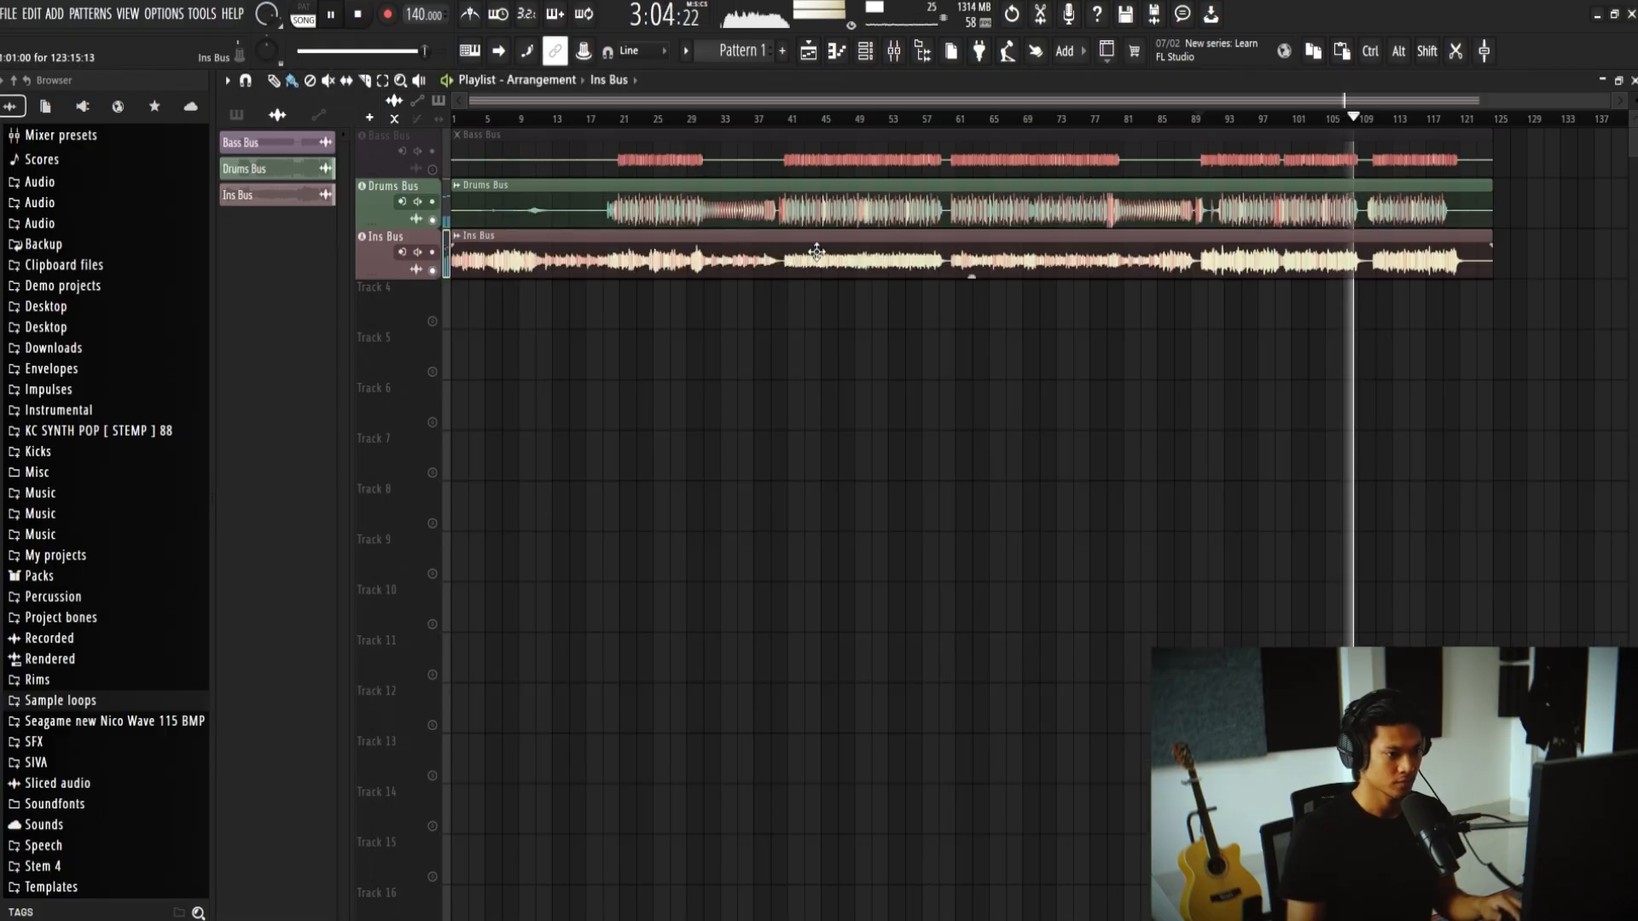
Step: Replay the Drums Bus and Ins Bus together from about bar 89 and raise the Ins Bus Pro-C 2 threshold
key("F9")
key("space")
key("space")
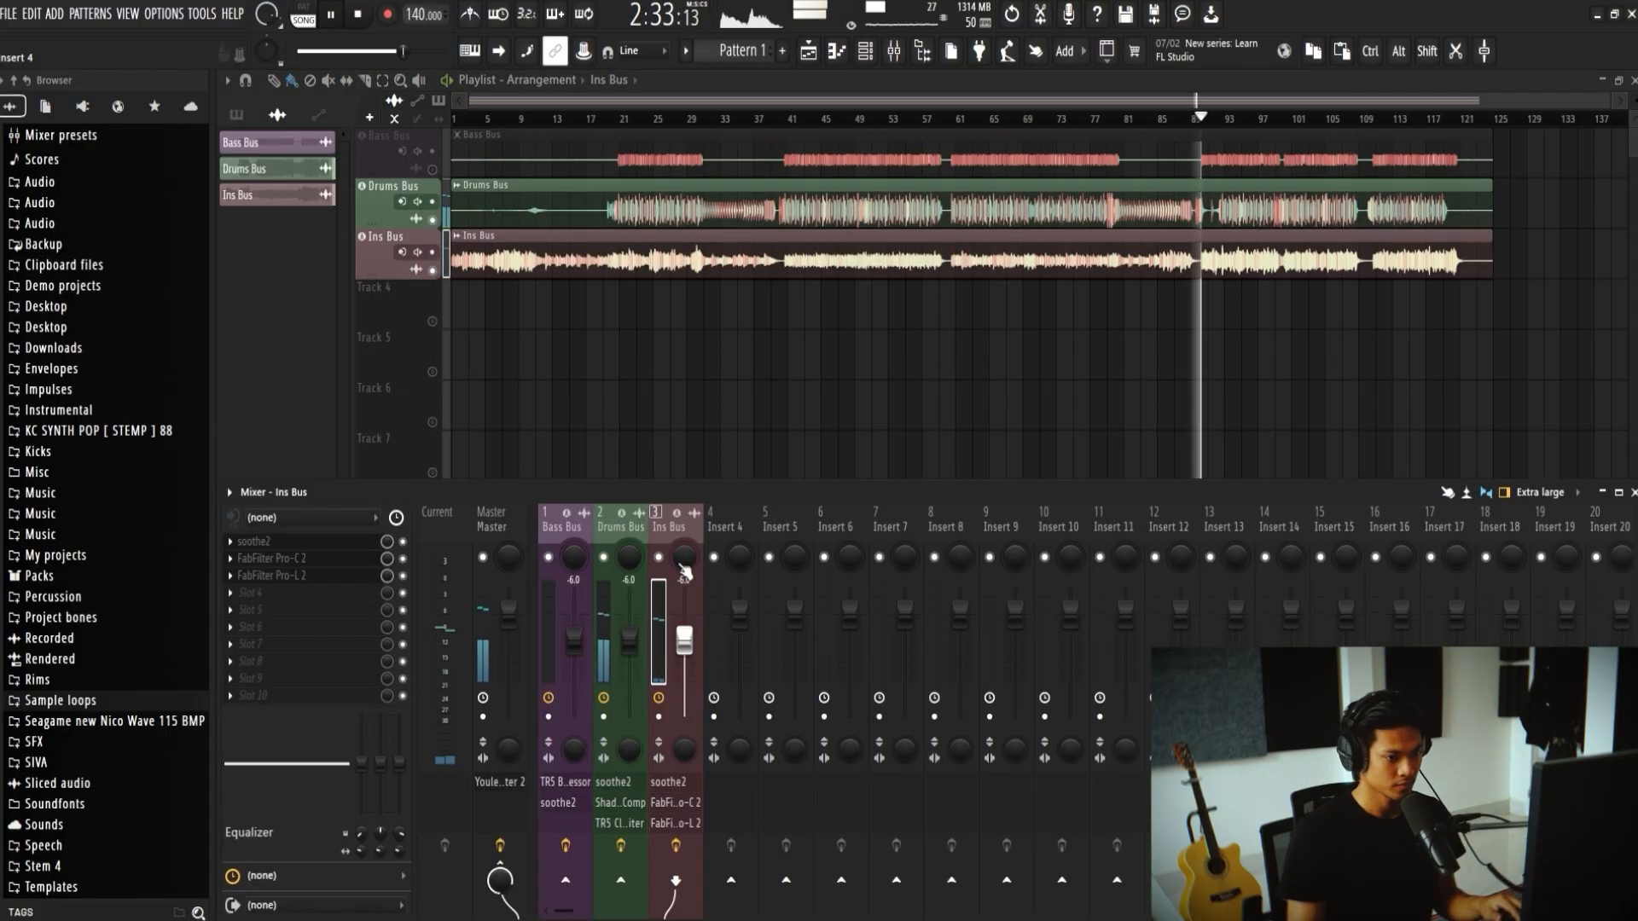
left_click(351, 561)
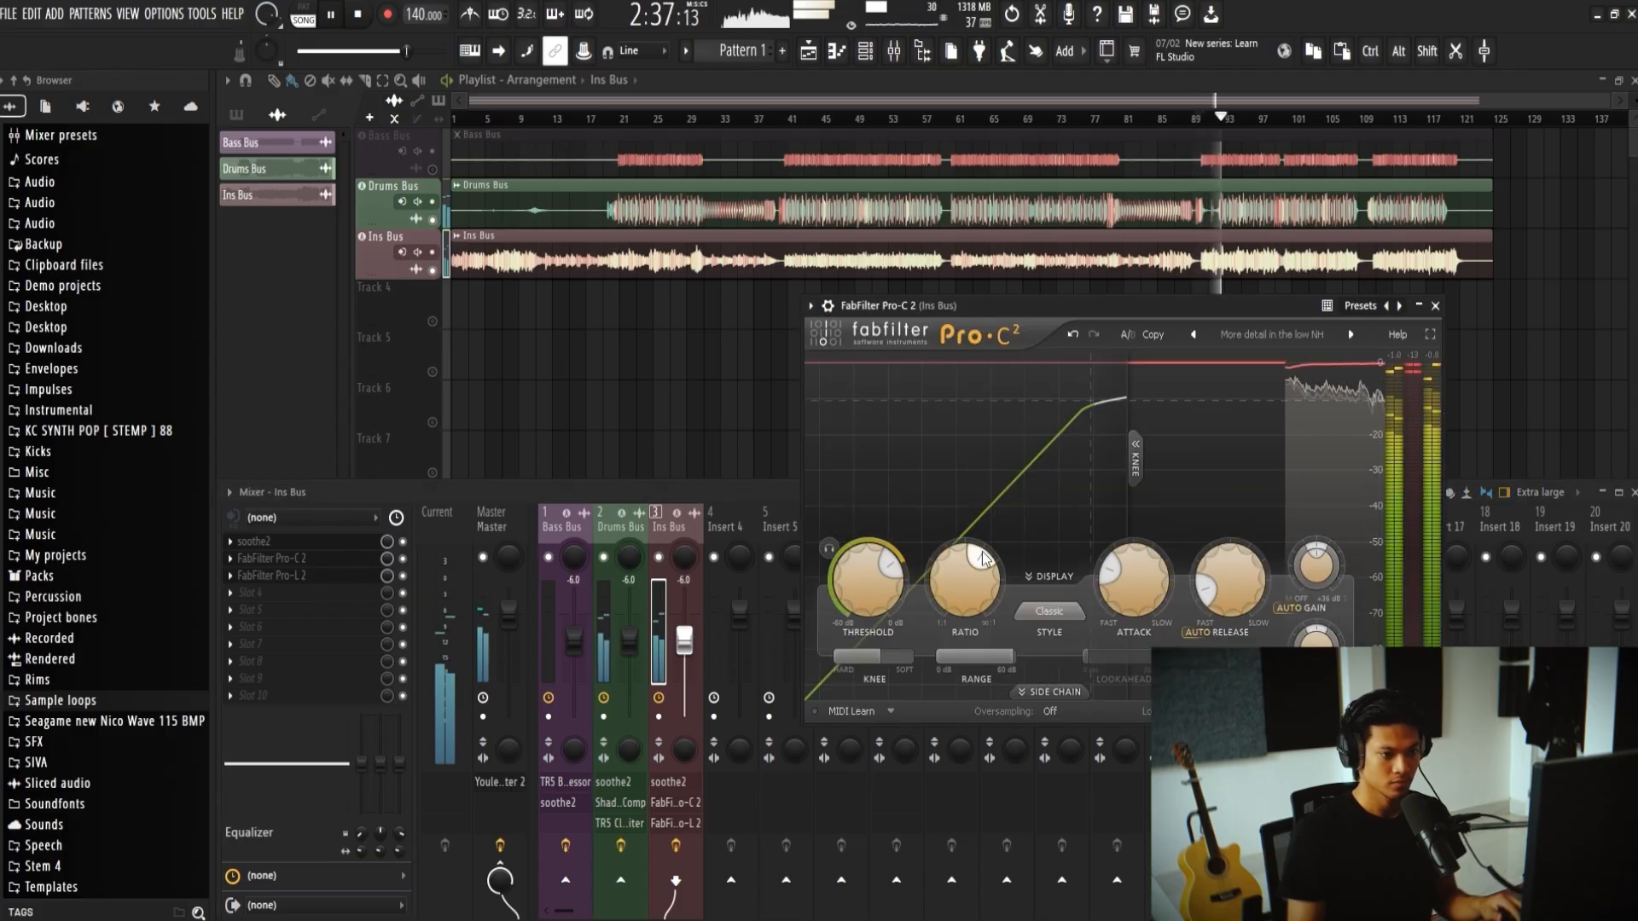
left_click_drag(873, 563, 866, 524)
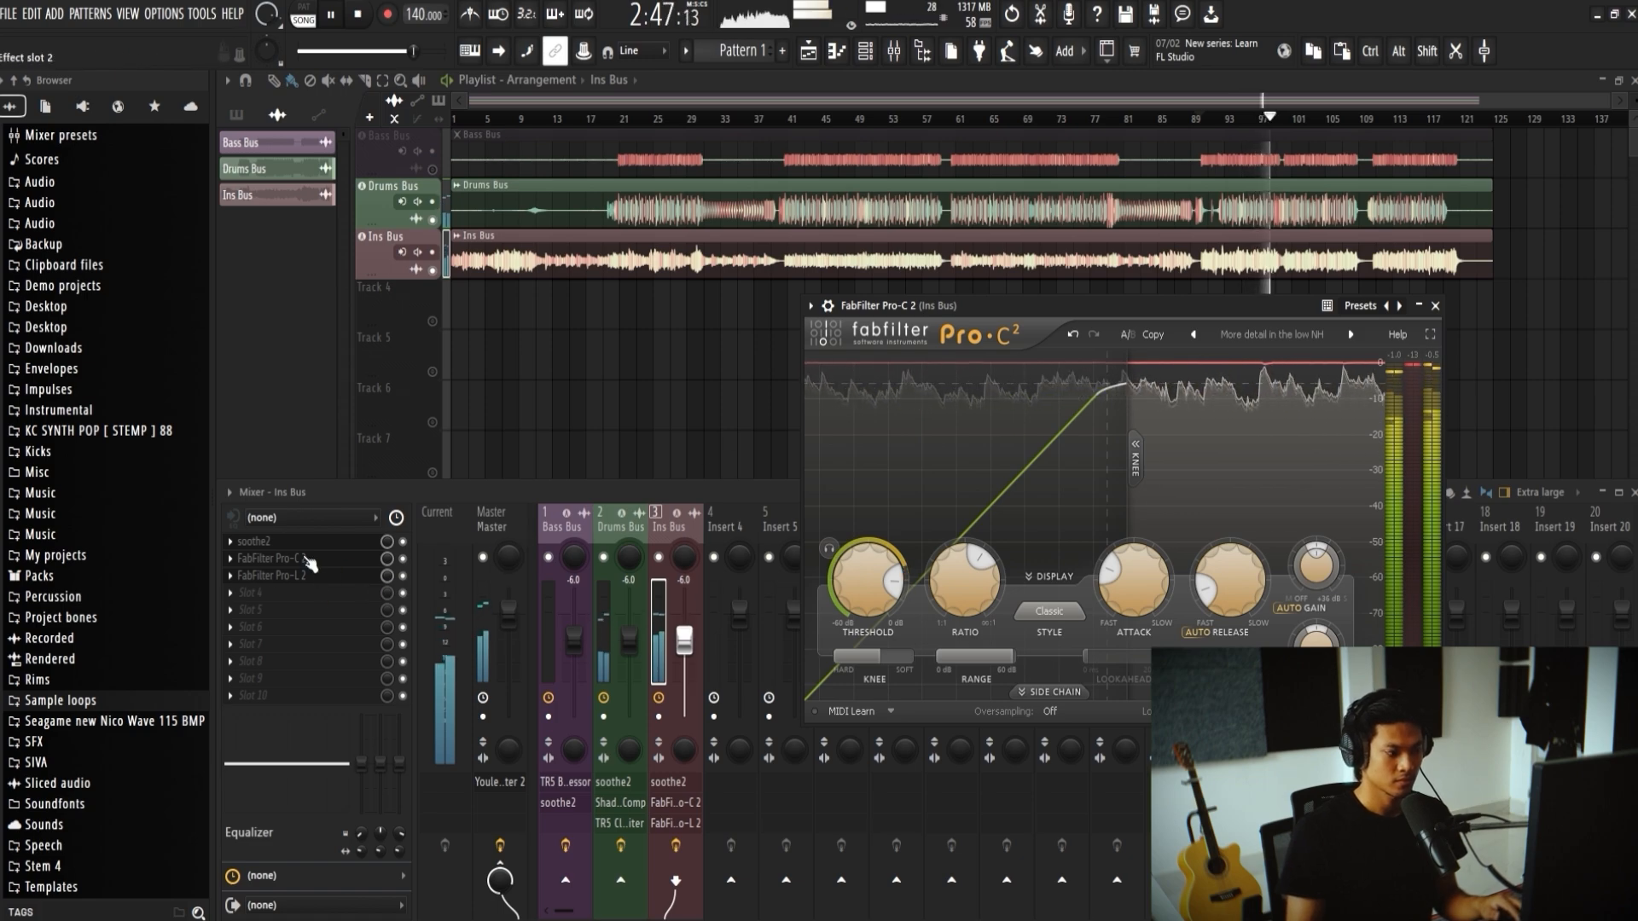
Step: Set the gain of the Ins Bus Pro-L 2 to 0.0 dB and close its window
left_click(331, 581)
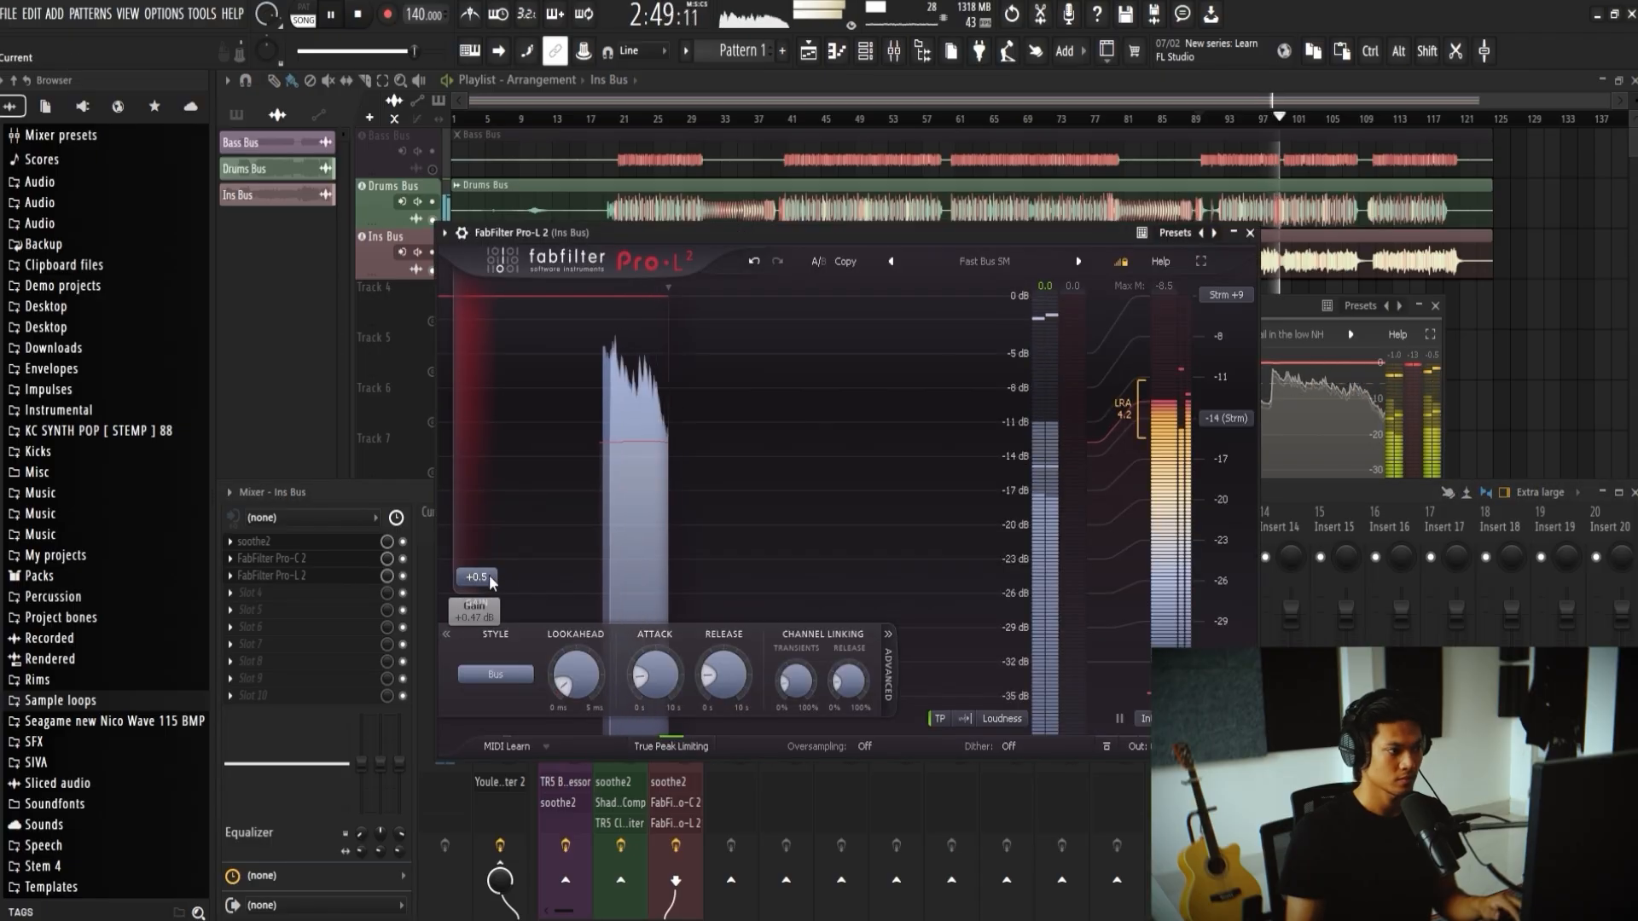
left_click_drag(490, 579, 489, 601)
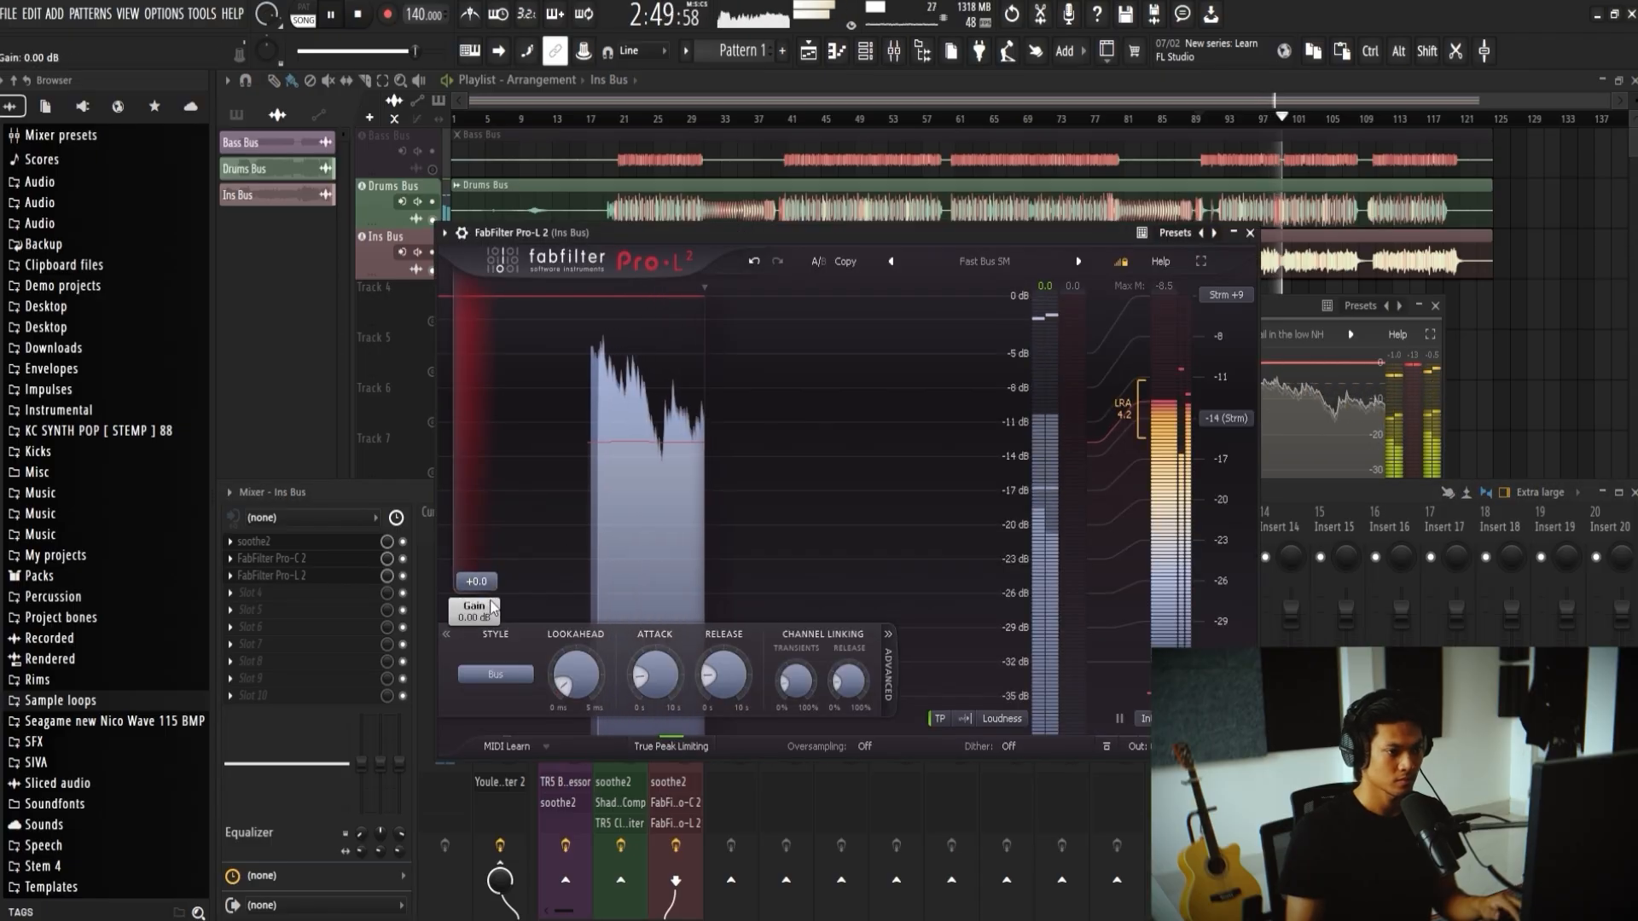
left_click(1247, 232)
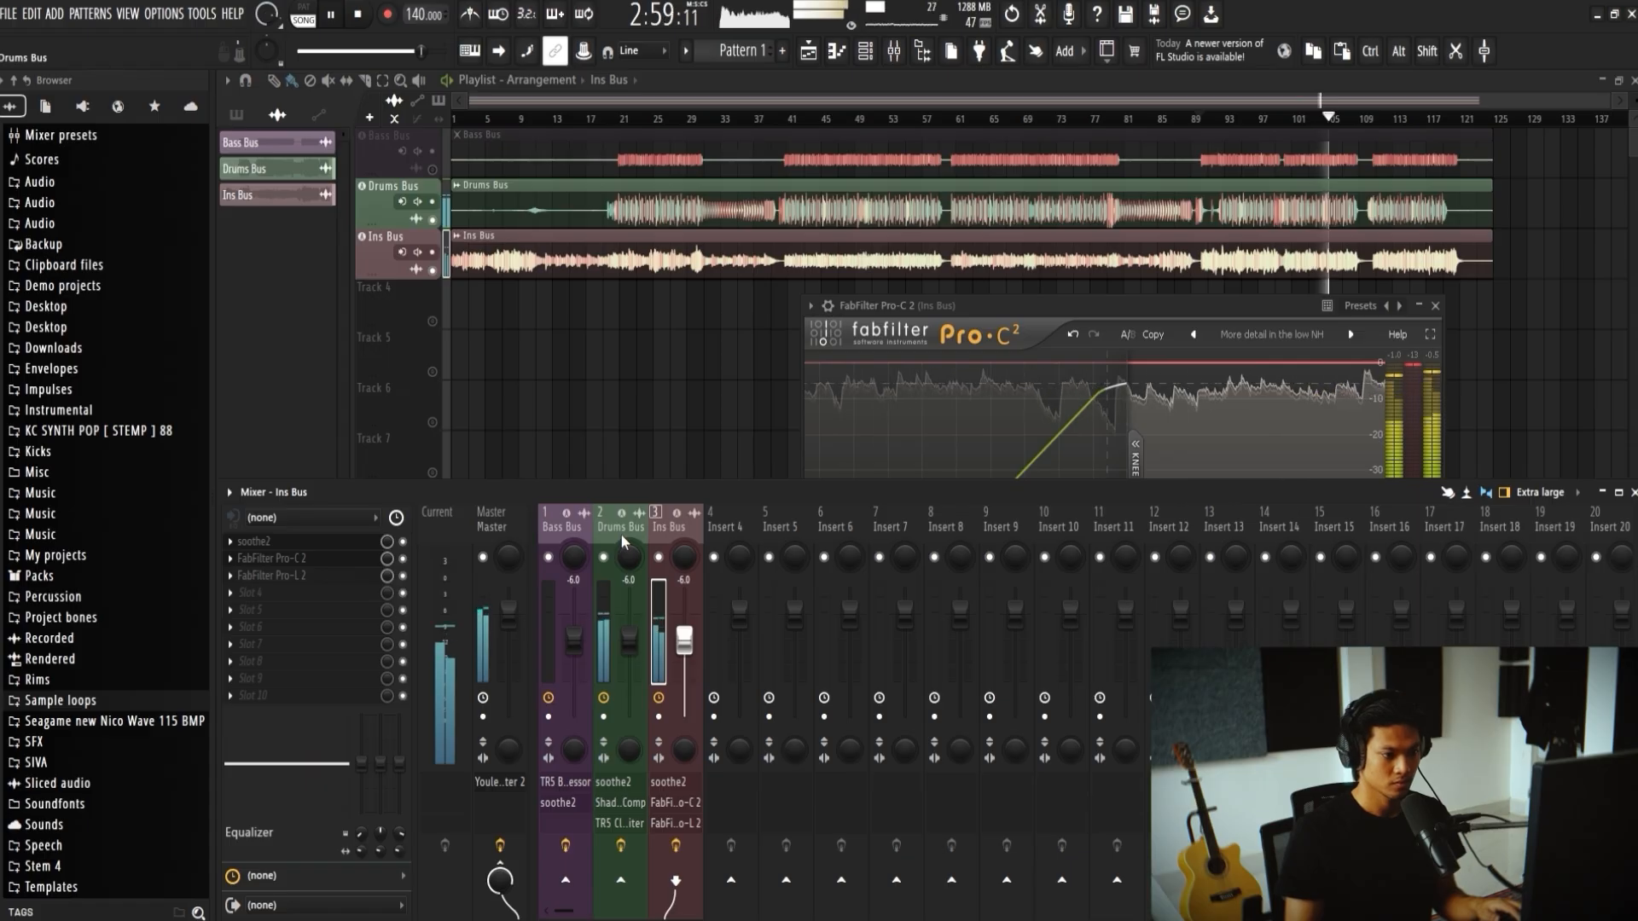
Step: Bypass the effects on all three buses and re-enable them to compare the sound before and after processing
left_click(678, 846)
left_click(623, 846)
left_click(572, 850)
left_click(564, 846)
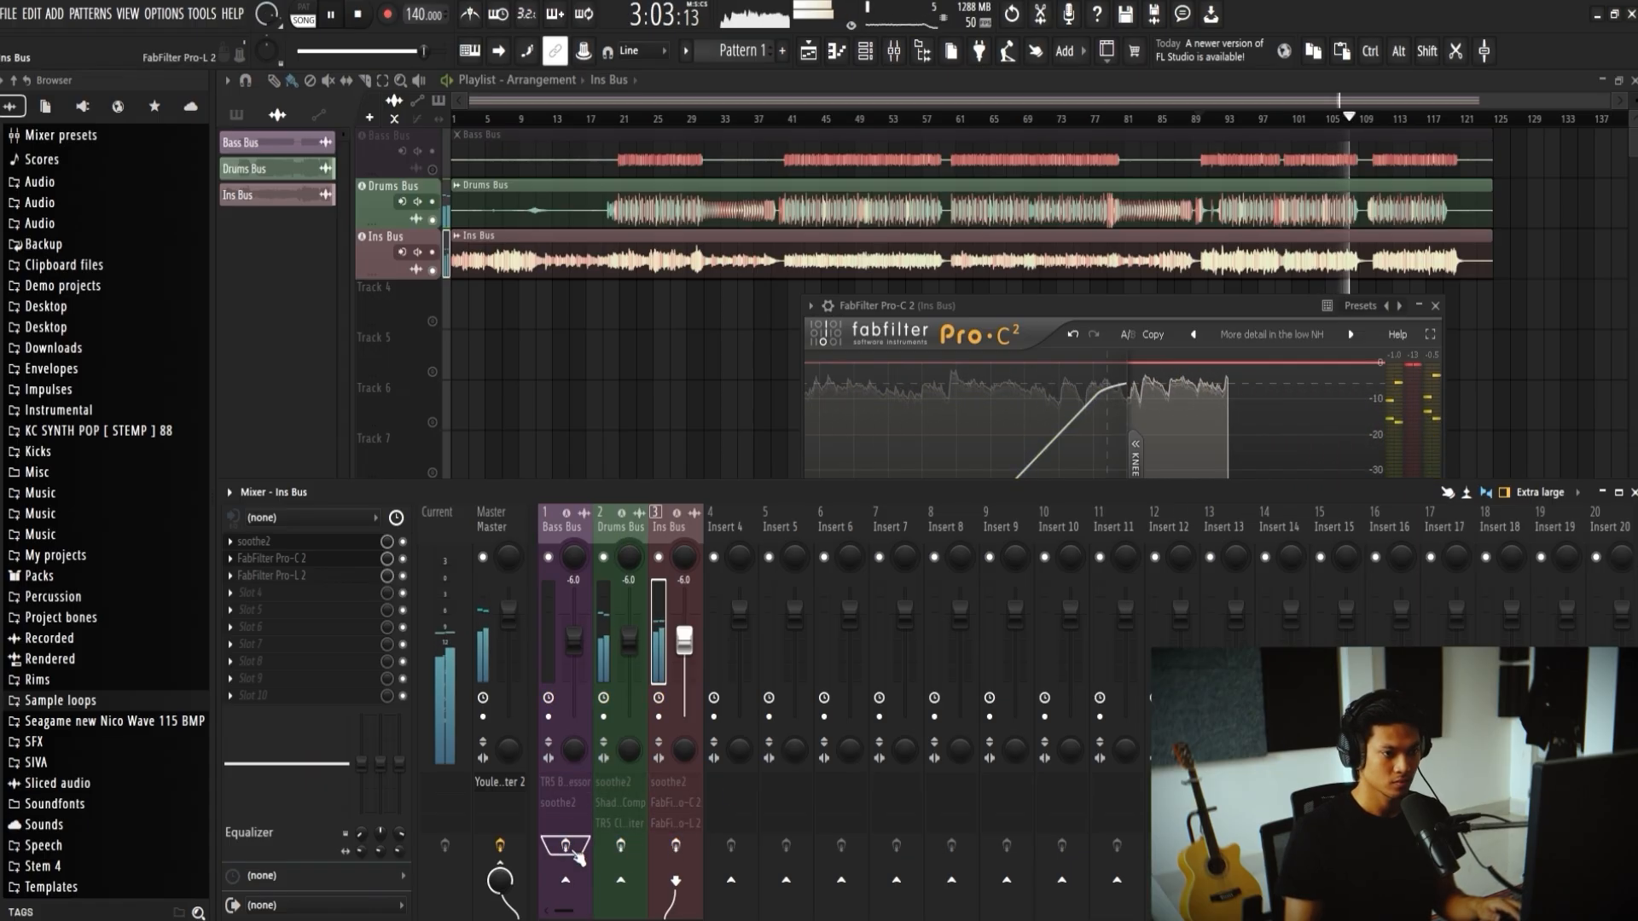
left_click(621, 846)
left_click(678, 846)
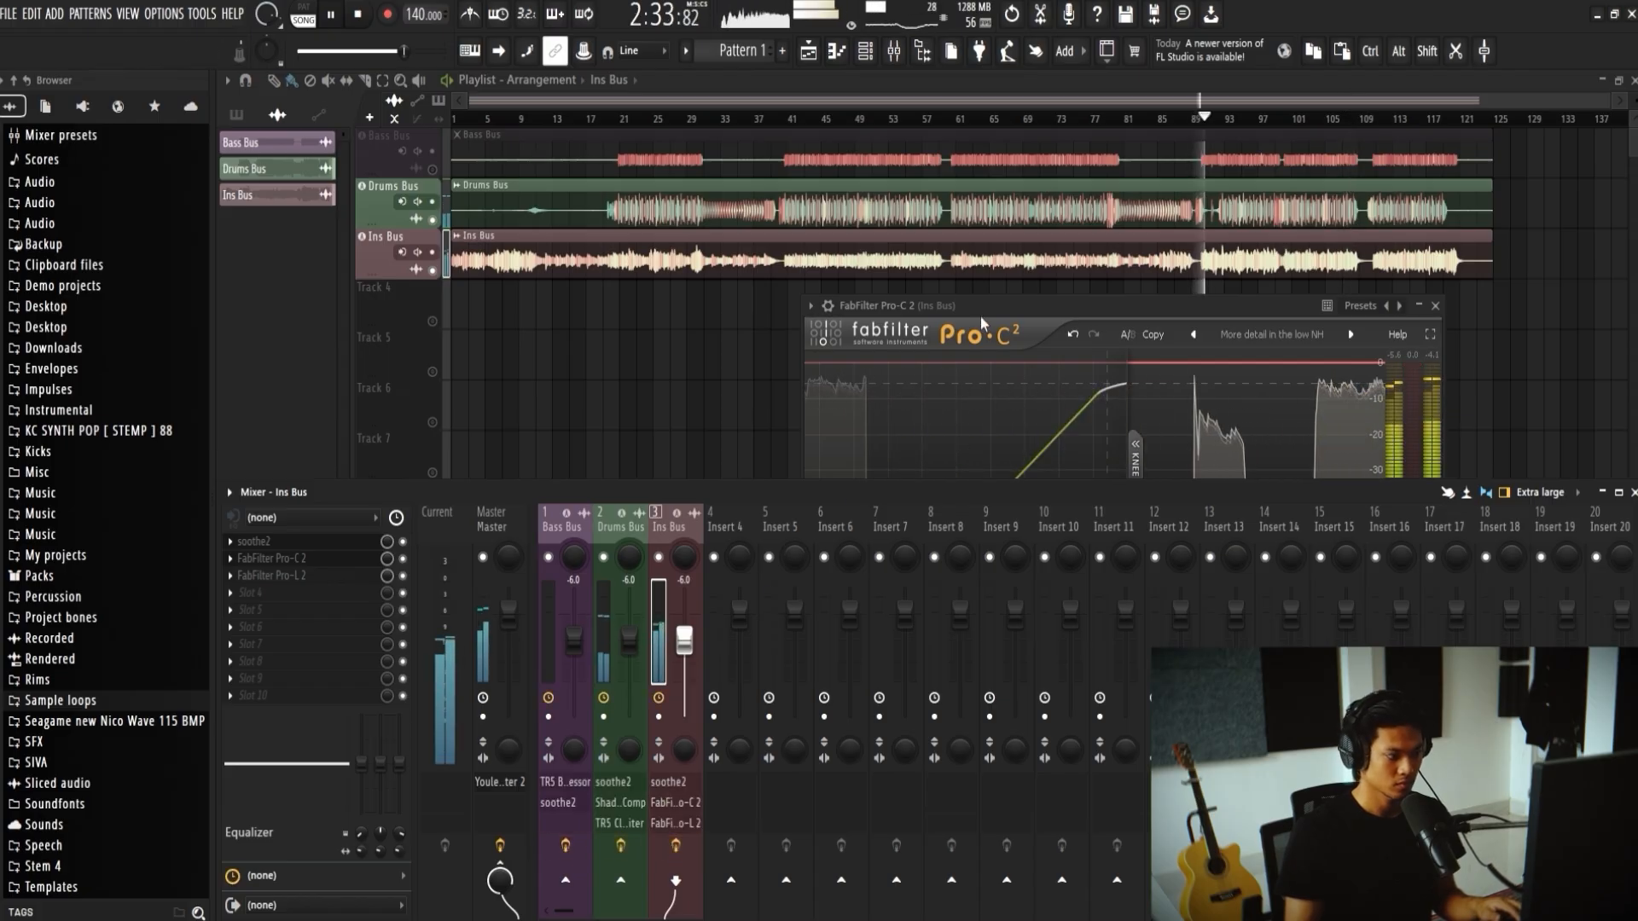
Step: Fine-tune the Ins Bus Pro-C 2 threshold during playback and open Pro-L 2 to check the limiting
left_click_drag(980, 315, 969, 268)
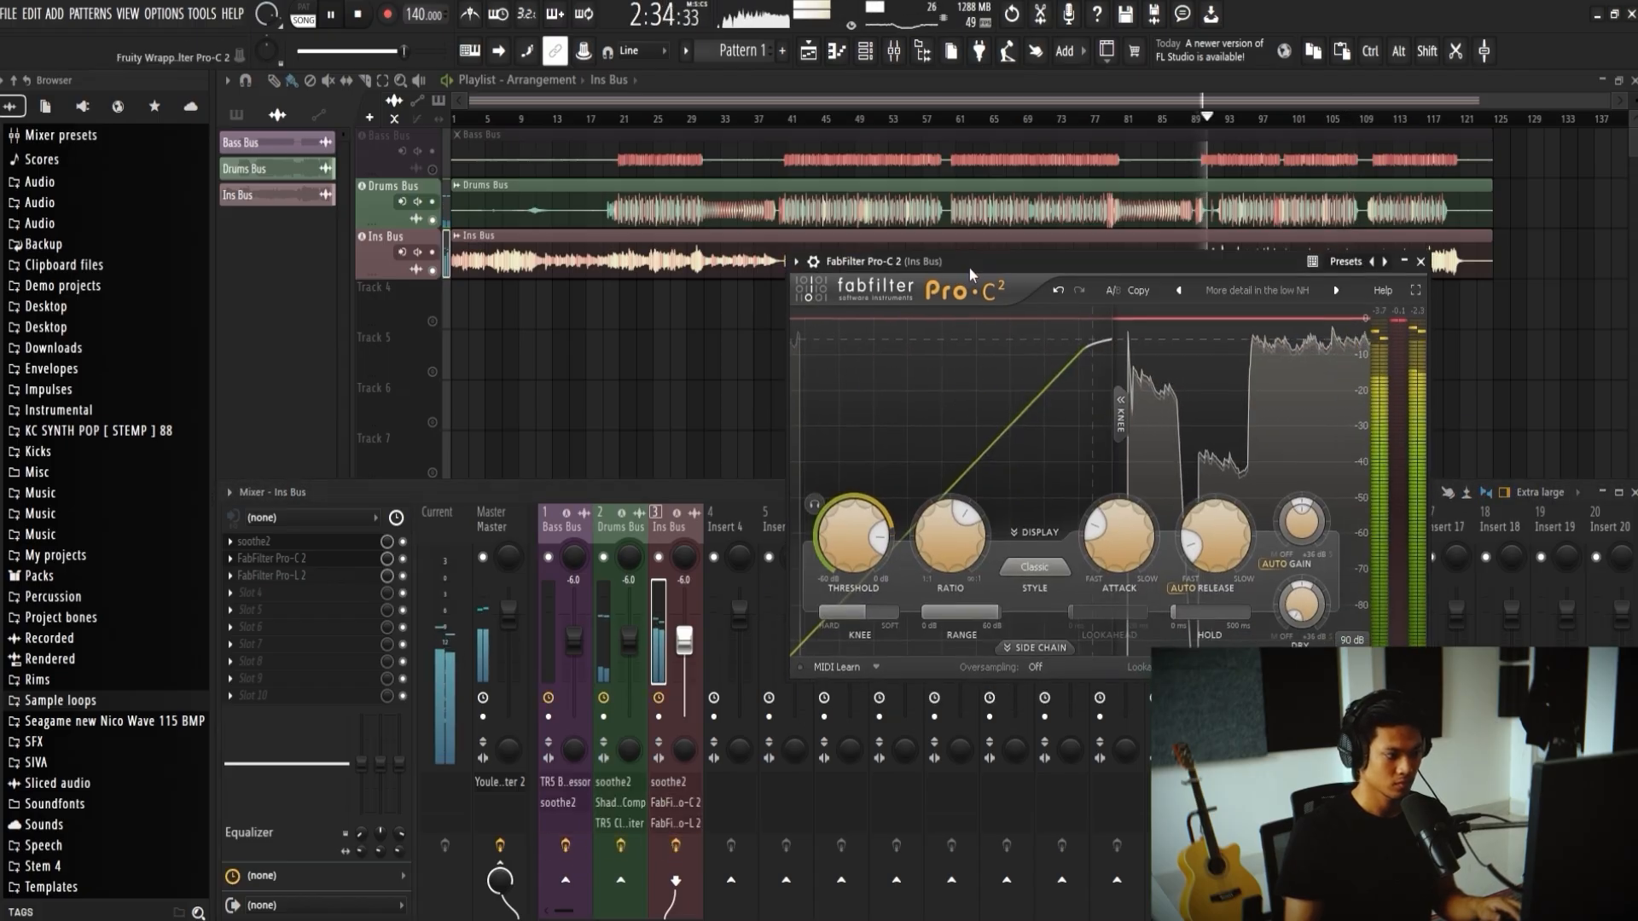
left_click_drag(856, 519, 862, 510)
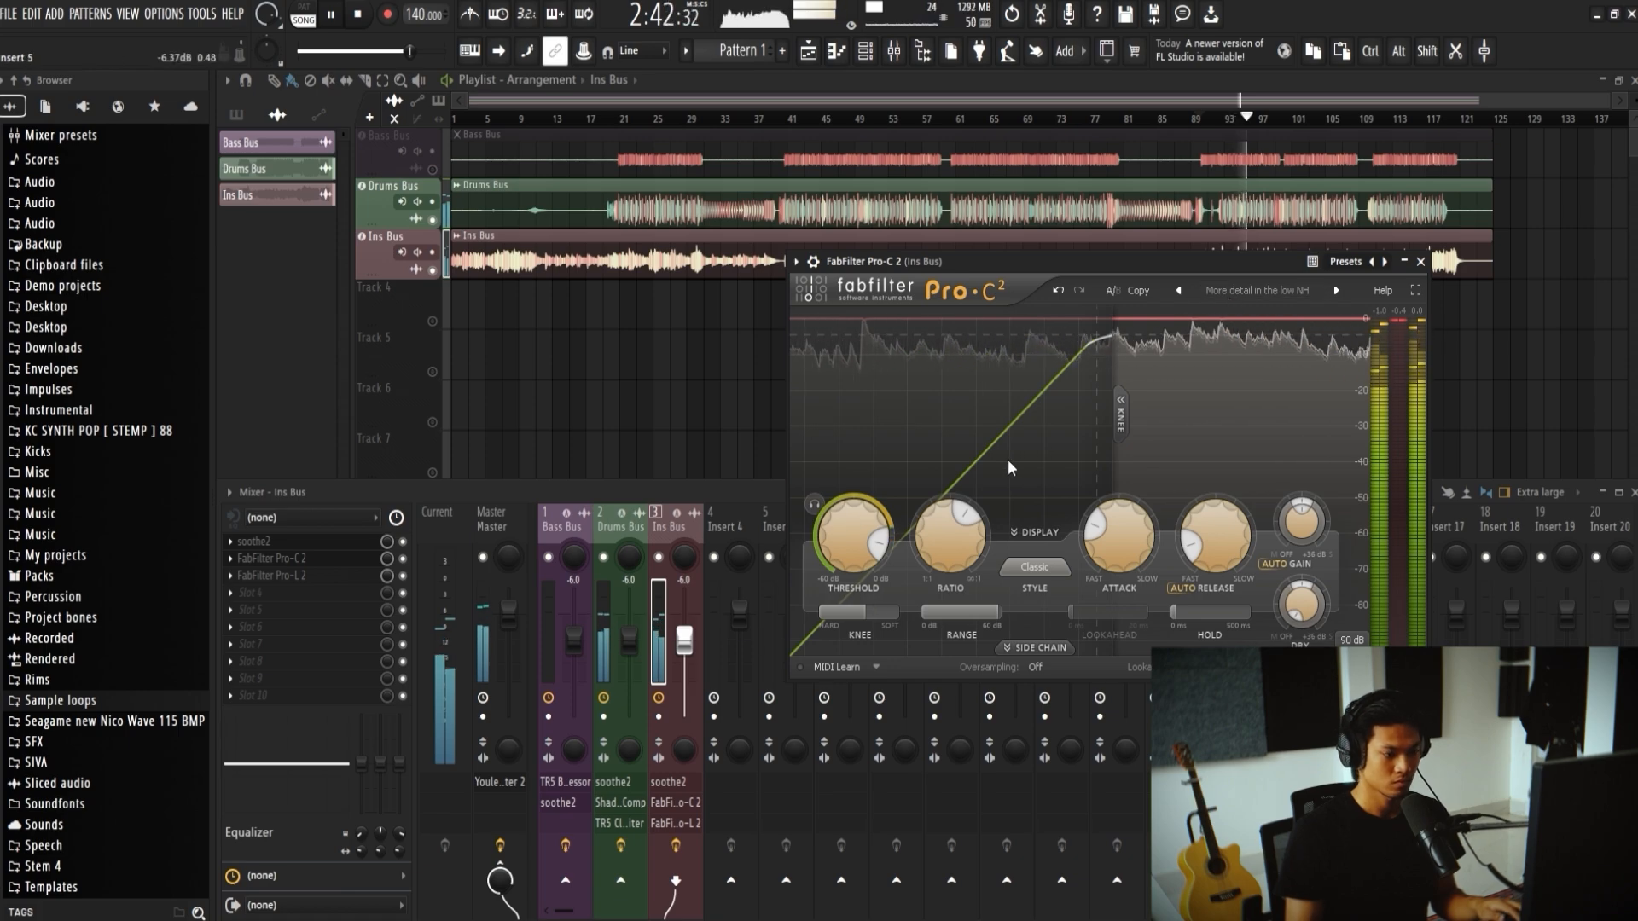
left_click(311, 580)
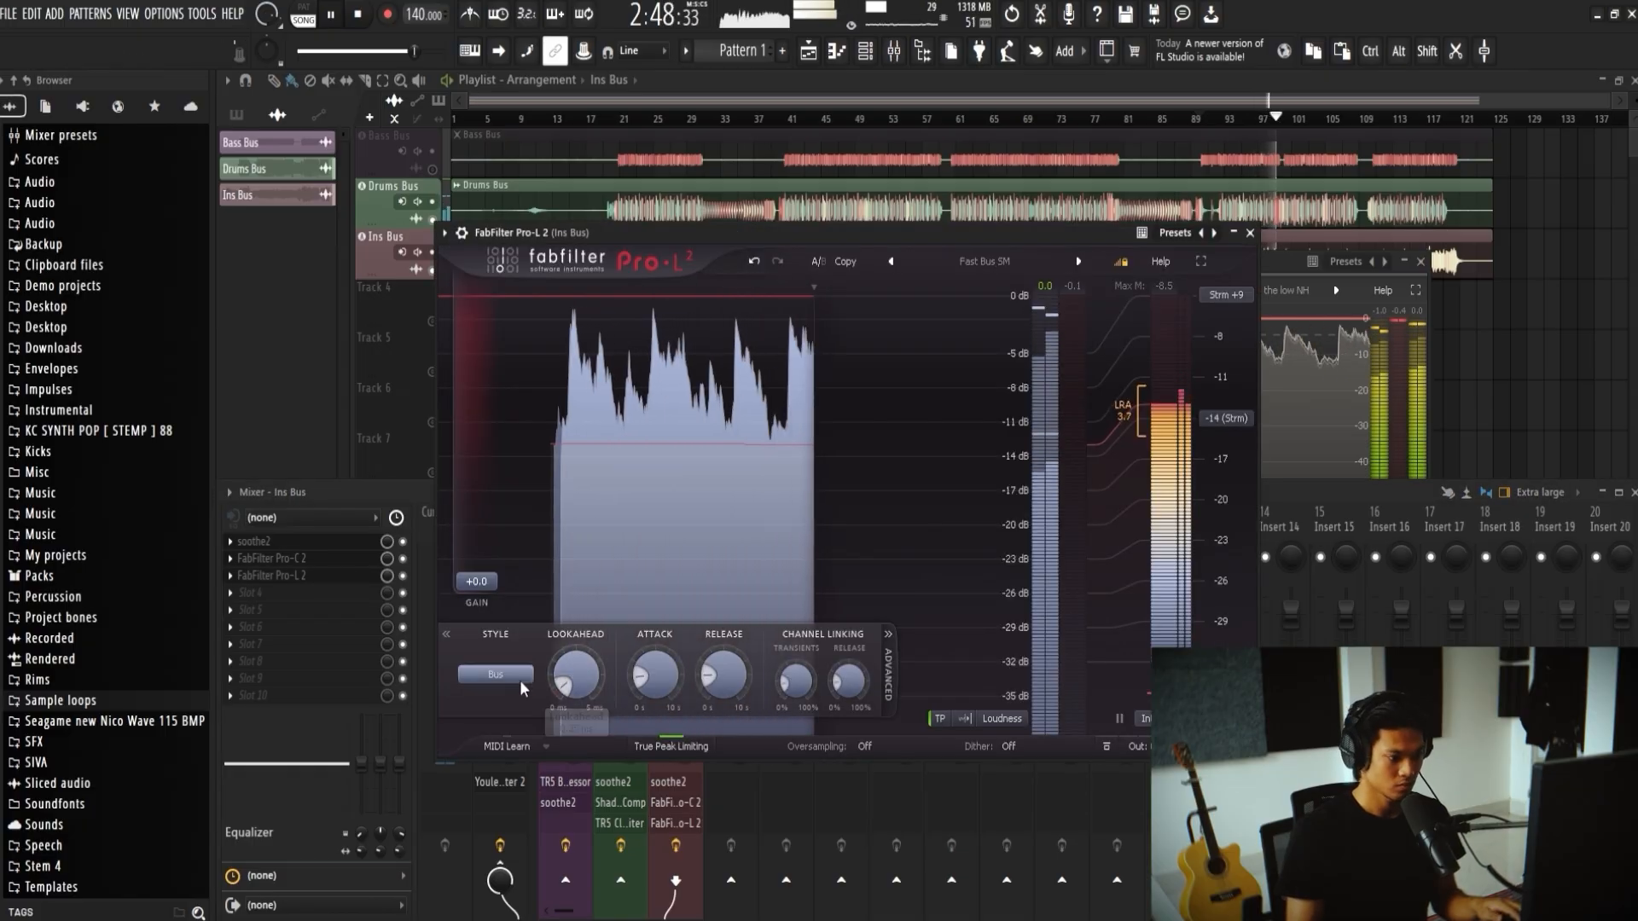
Step: Set the Ins Bus Pro-L 2 attack to about 52.9 ms and compare the bus with its effects bypassed and re-enabled
left_click_drag(651, 680, 665, 639)
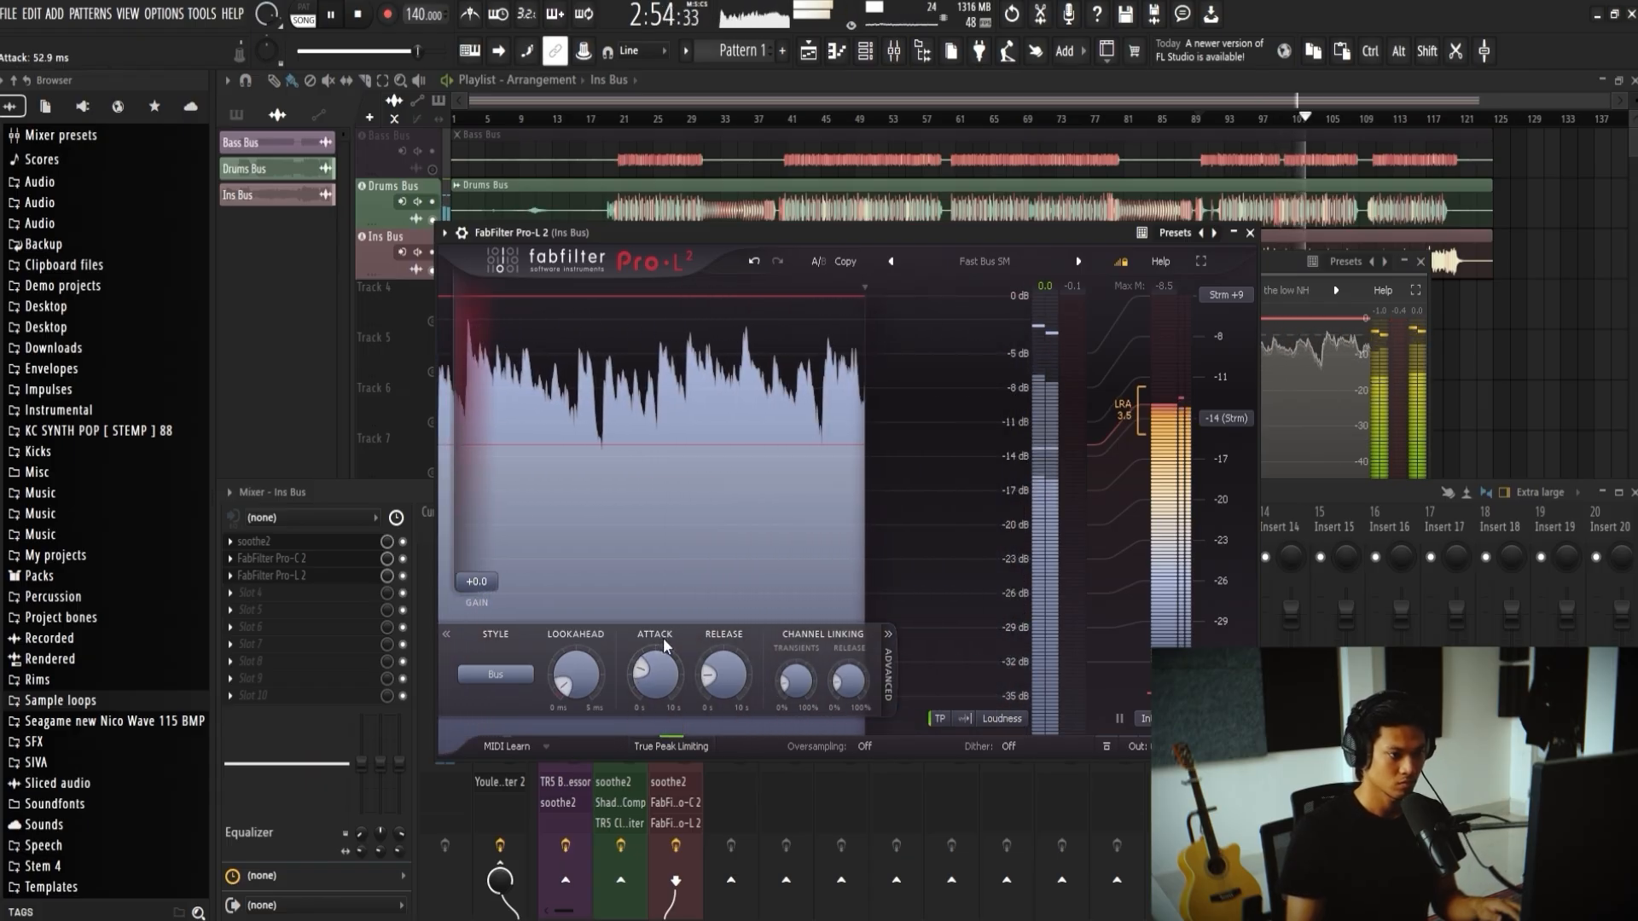
left_click(1250, 233)
left_click(676, 846)
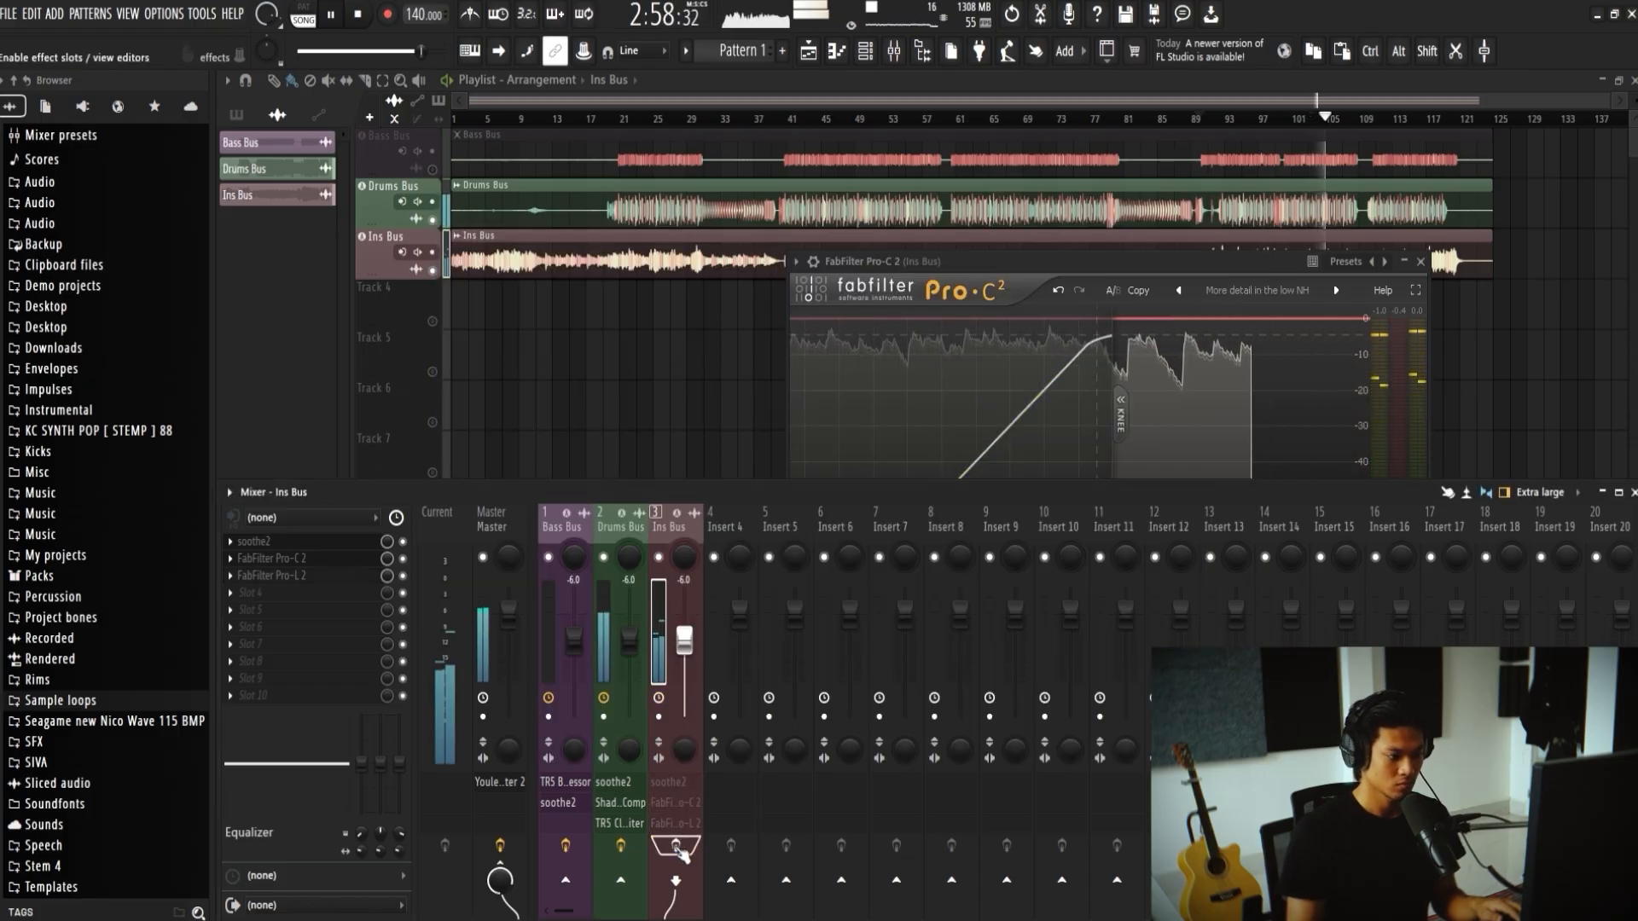
left_click(676, 846)
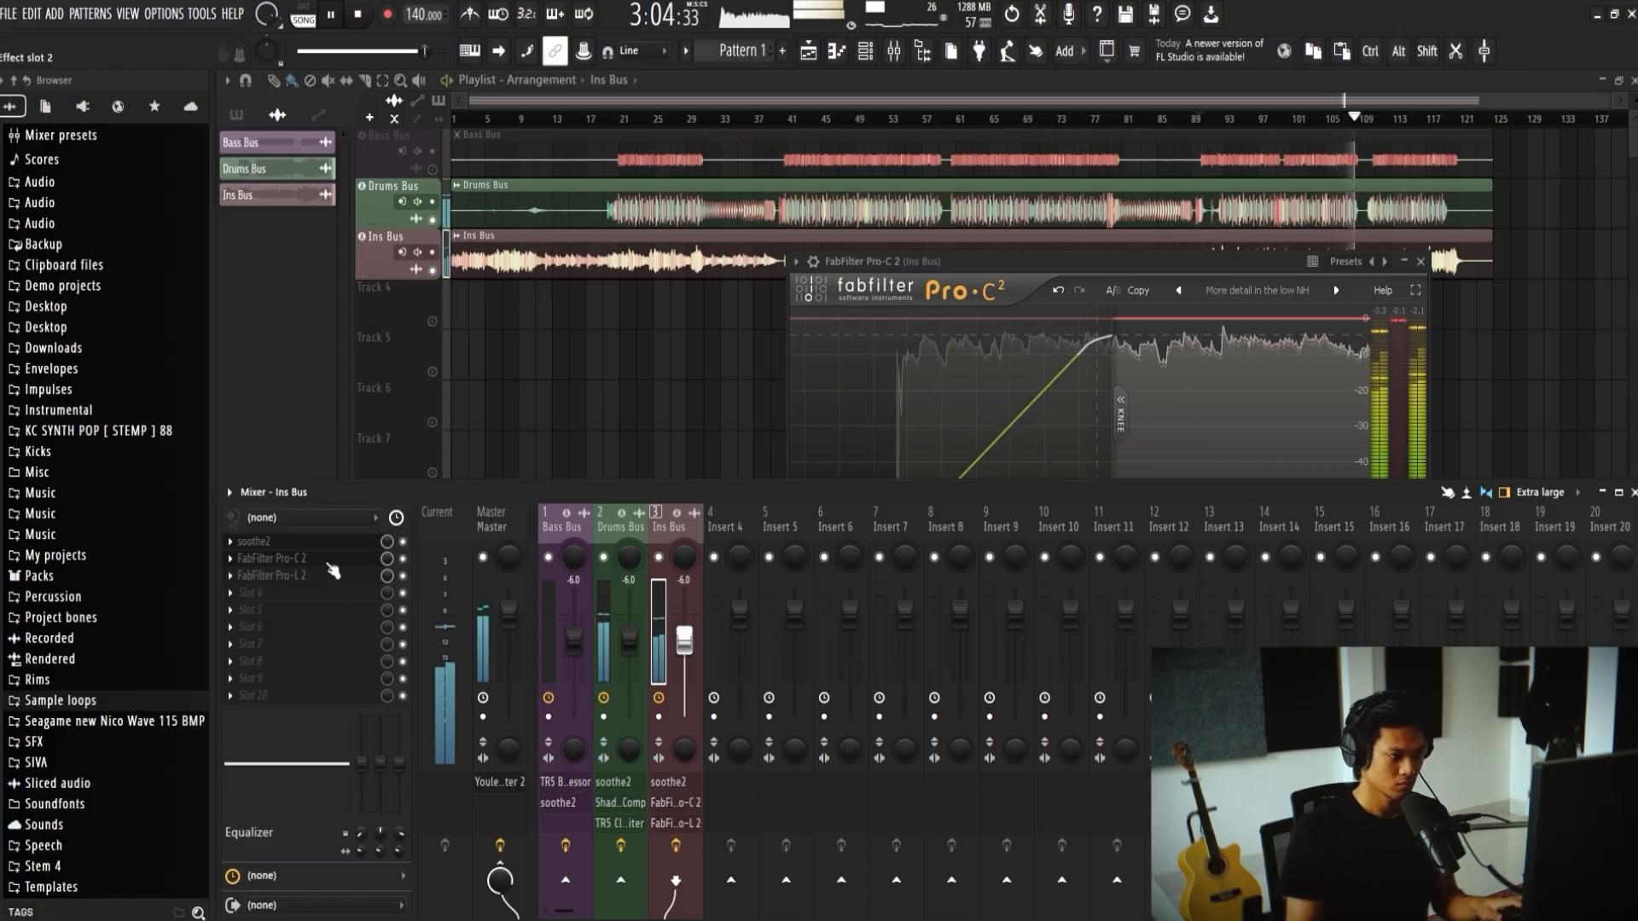
Step: Close the Ins Bus Pro-C 2 window, stop playback and return to the mixer
left_click(1420, 261)
key("space")
key("F9")
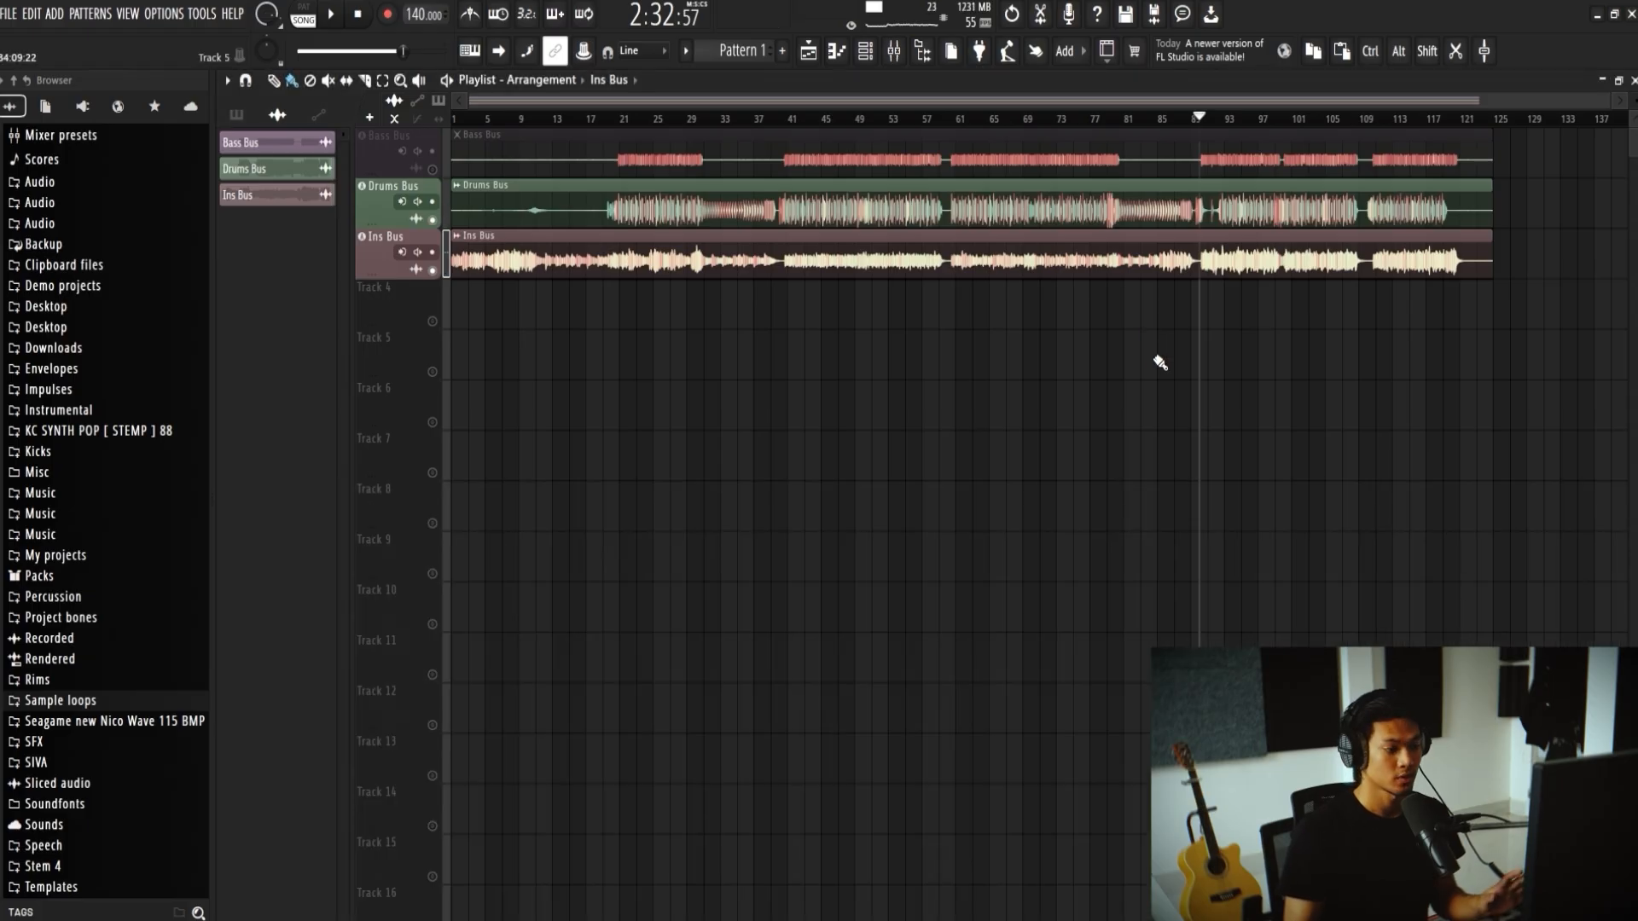
key("F9")
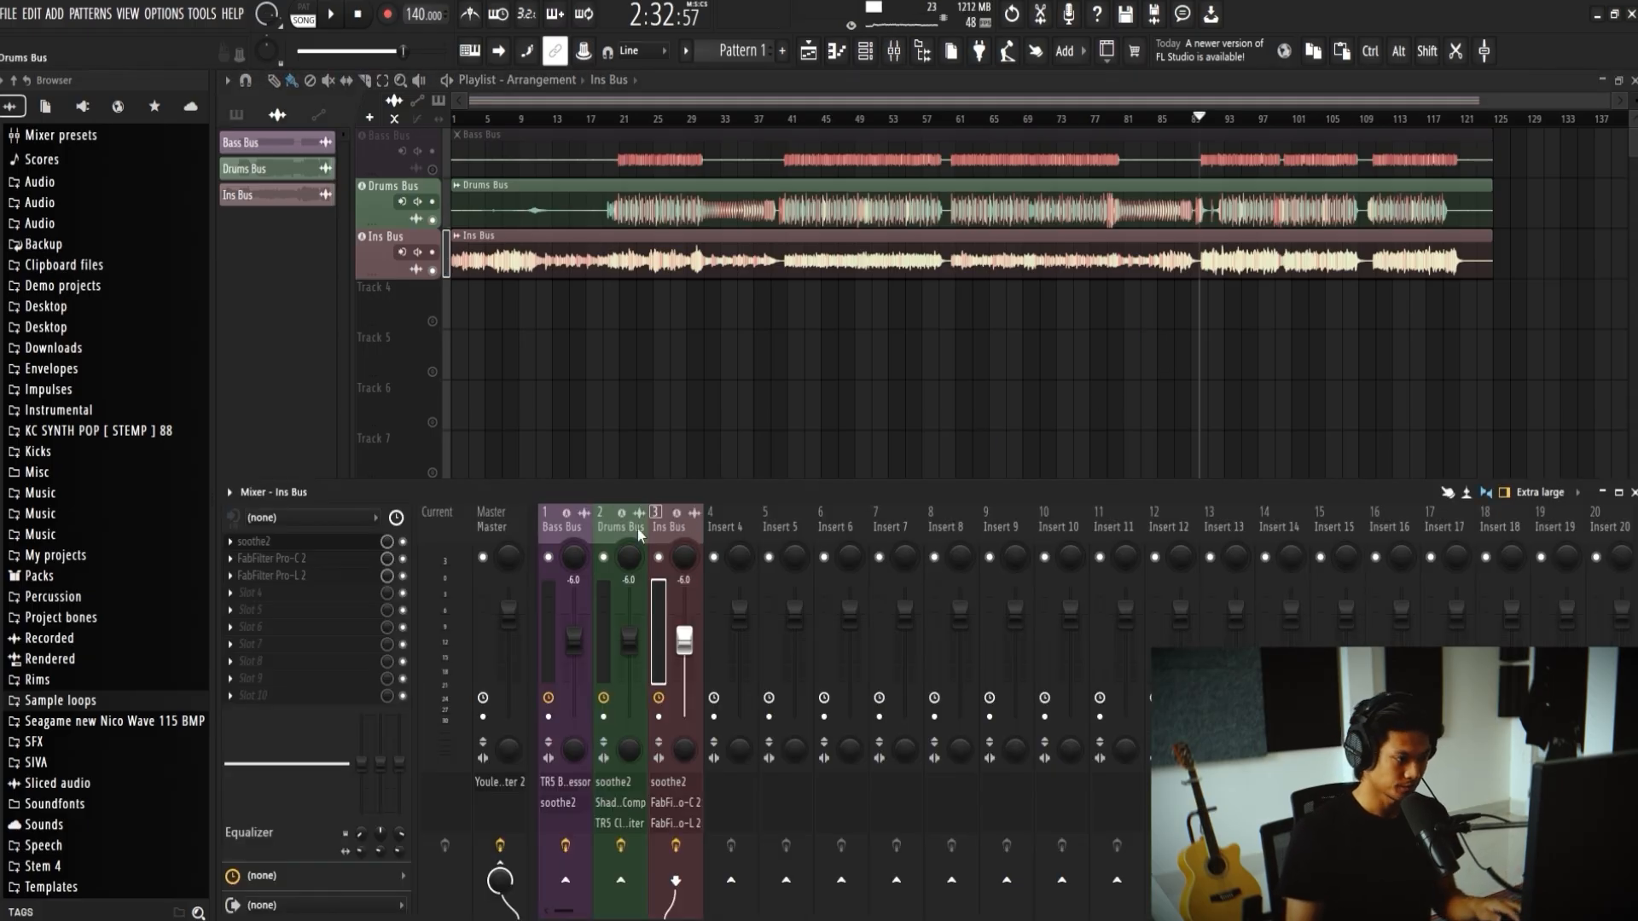
Step: Add Pro-Q 3 to the Master with the Main EQ Master preset and move its side low cut to about 61 Hz
left_click(504, 522)
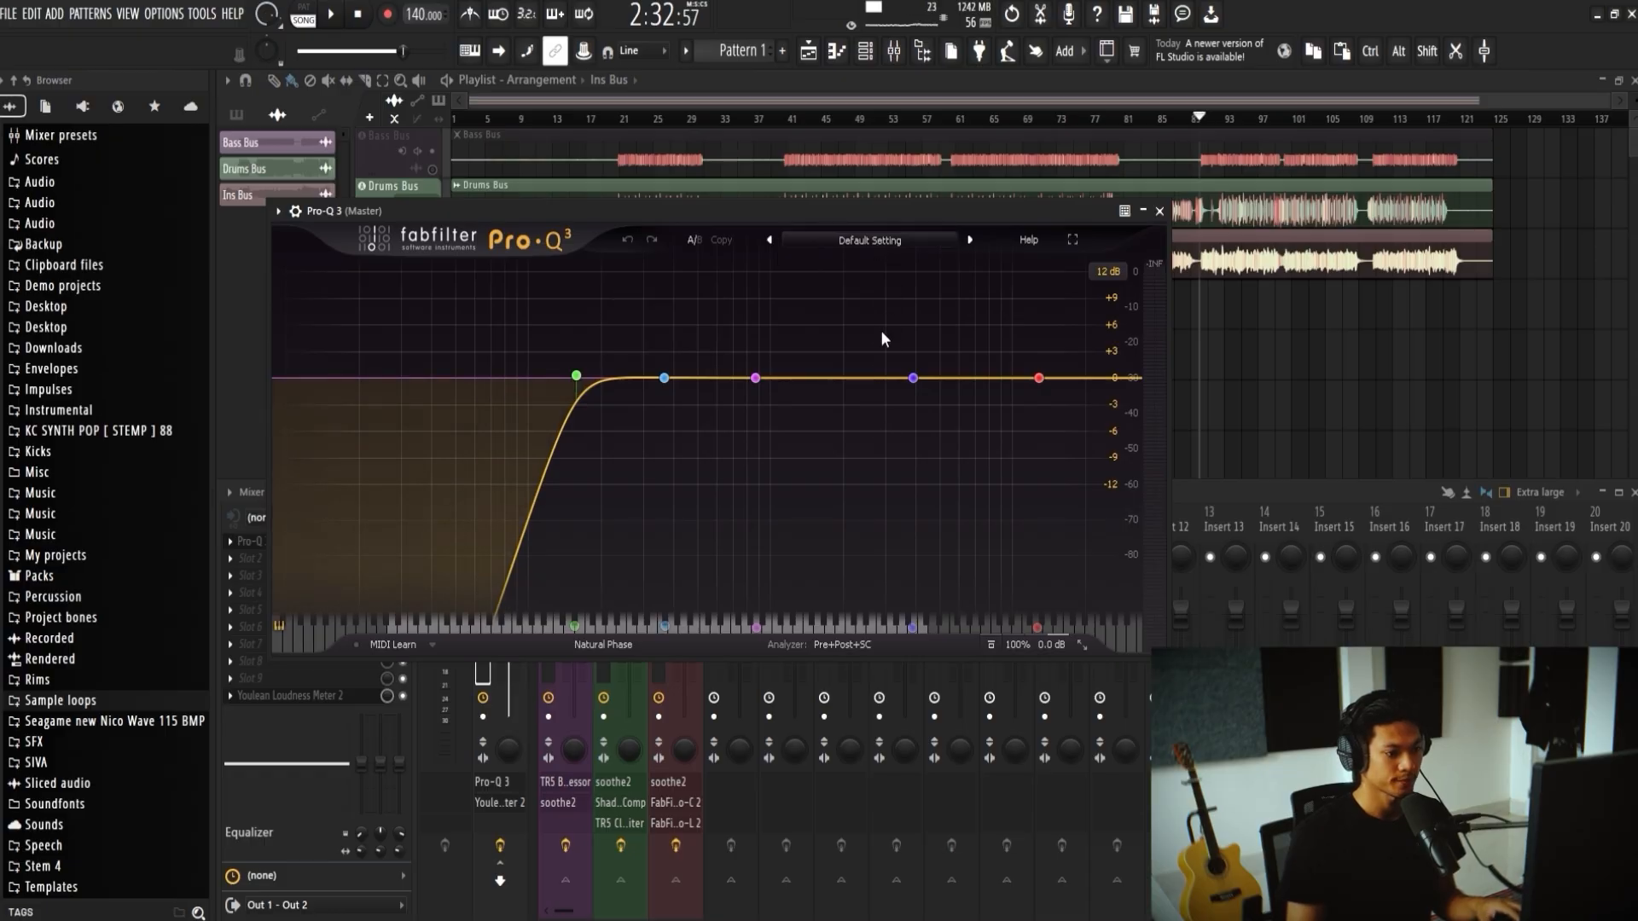
left_click(868, 694)
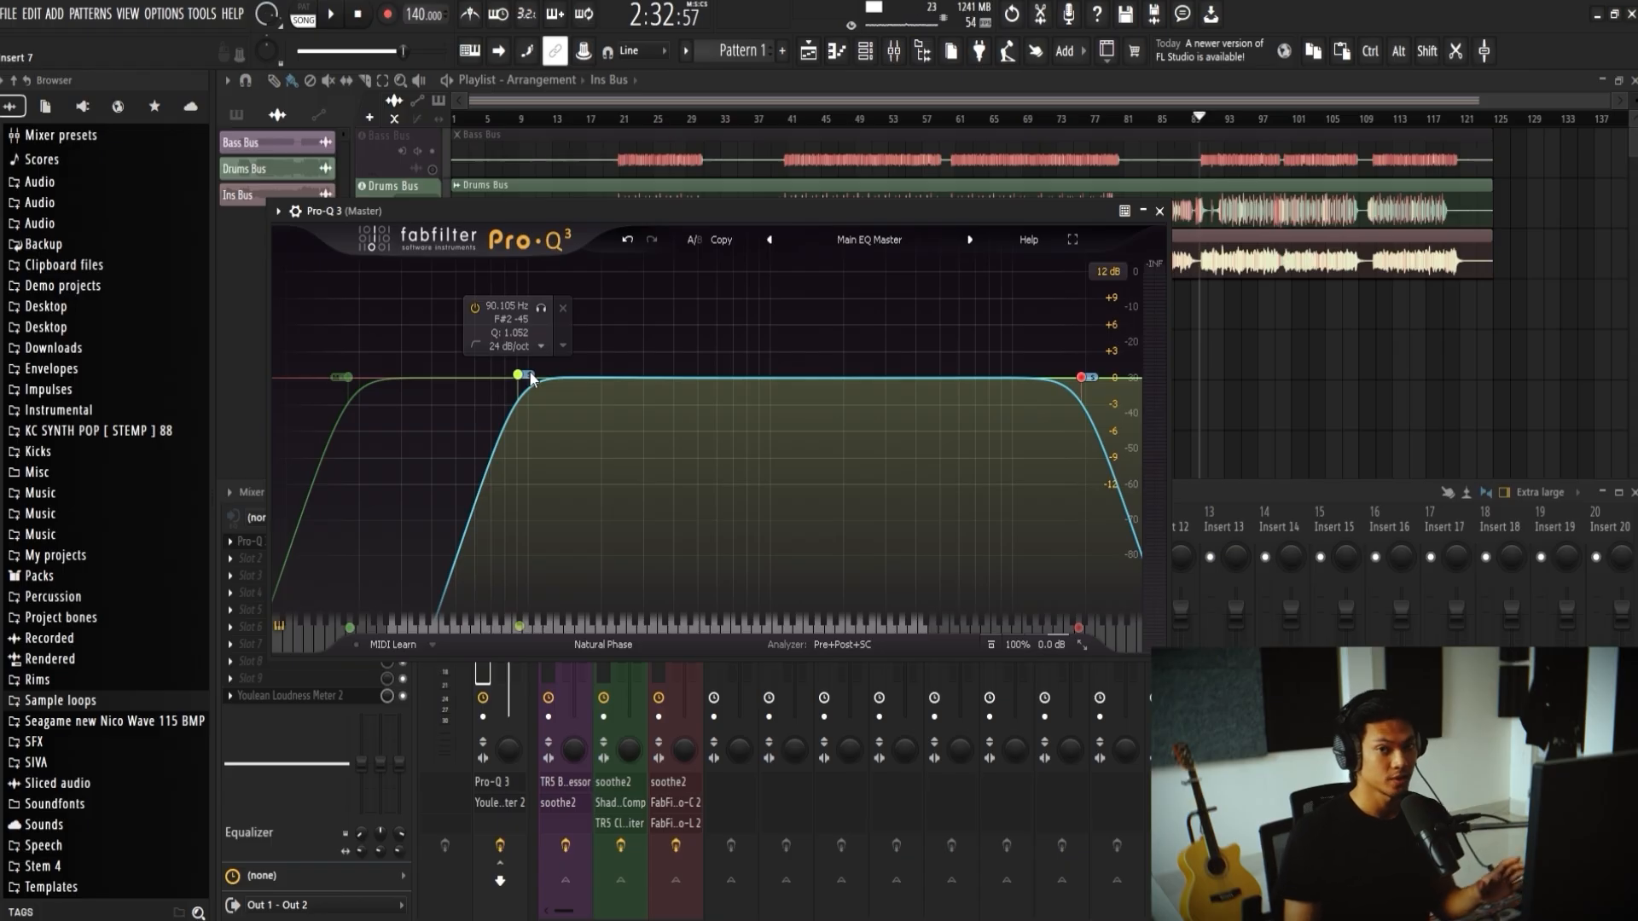
left_click_drag(528, 378, 489, 379)
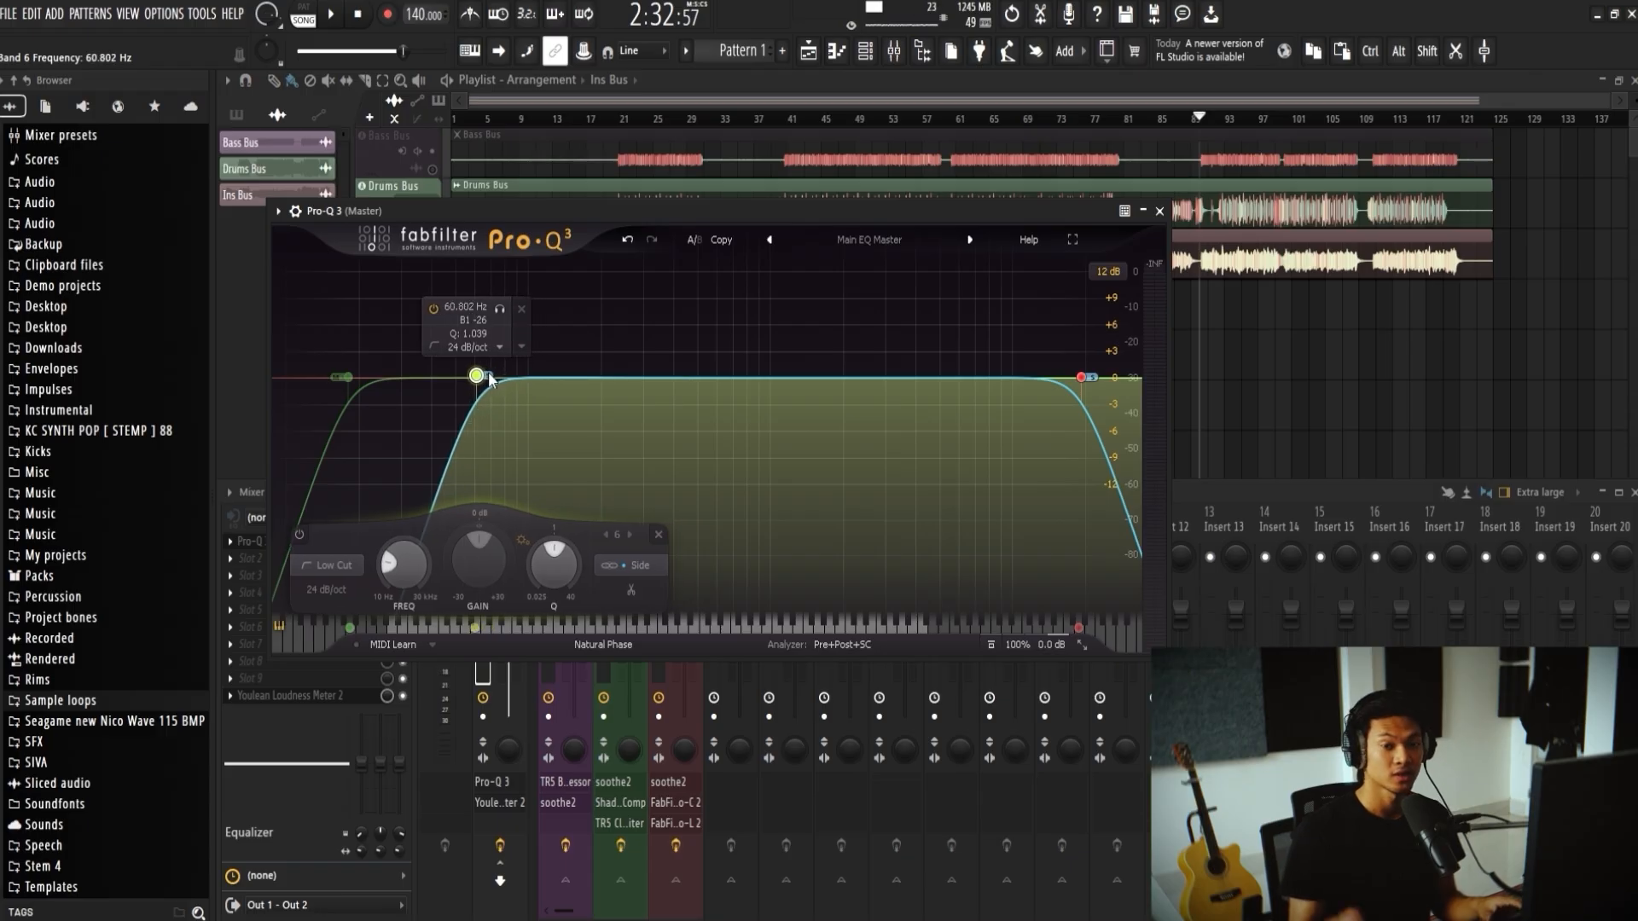
Step: Move the Master Pro-Q 3 side high cut to about 22074 Hz and switch the processing to Linear Phase
left_click(1088, 373)
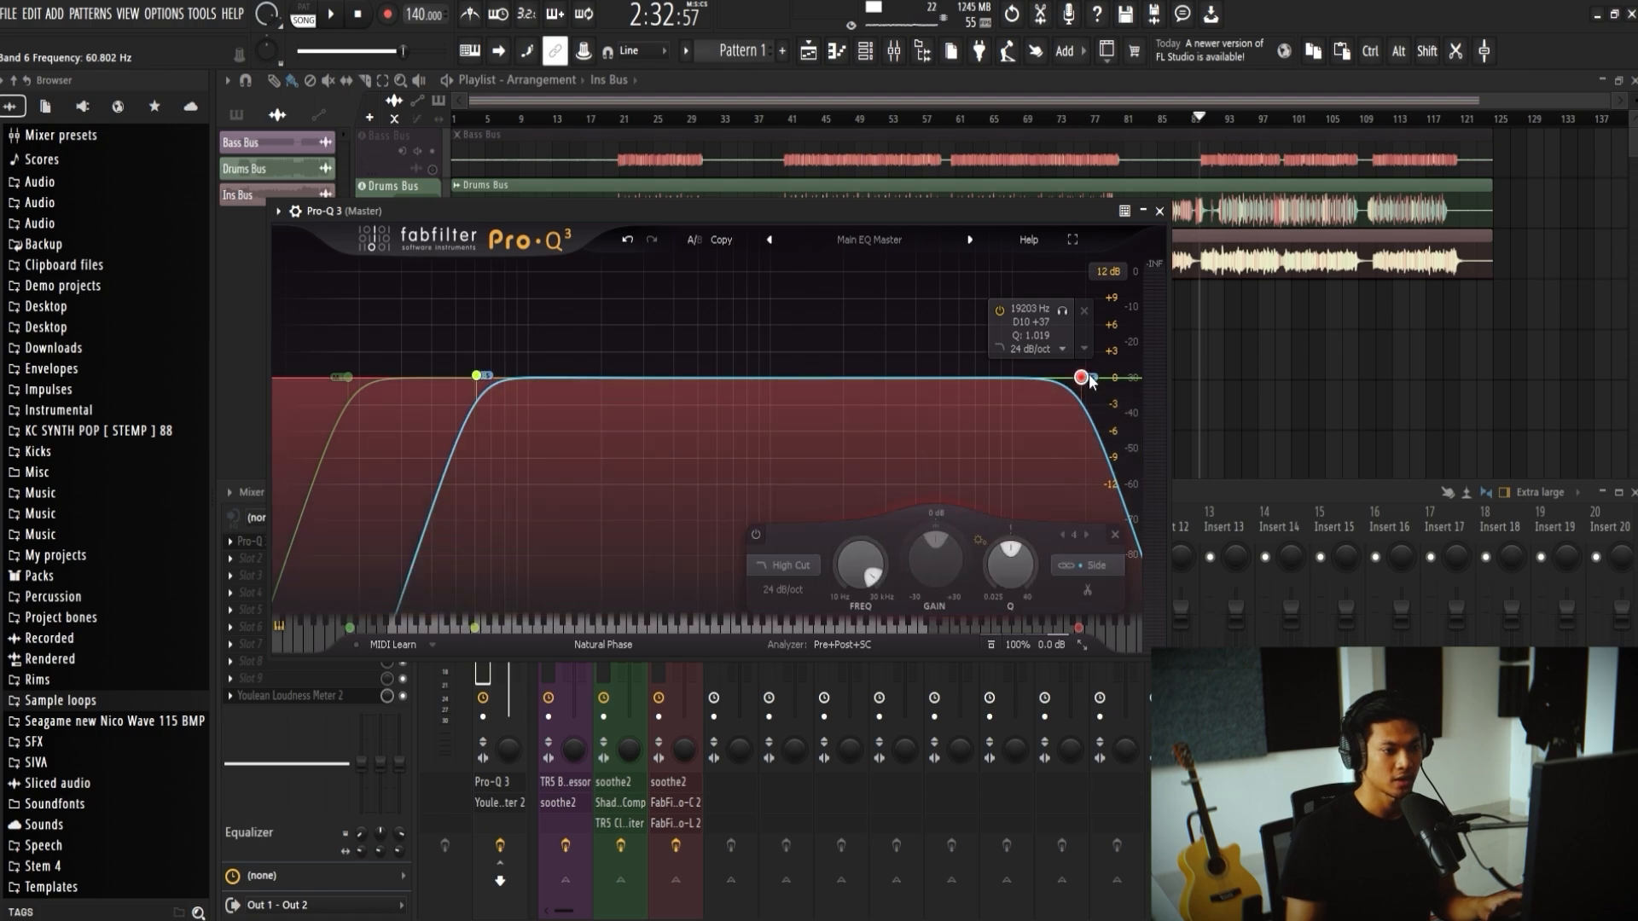
left_click_drag(1081, 376, 1087, 378)
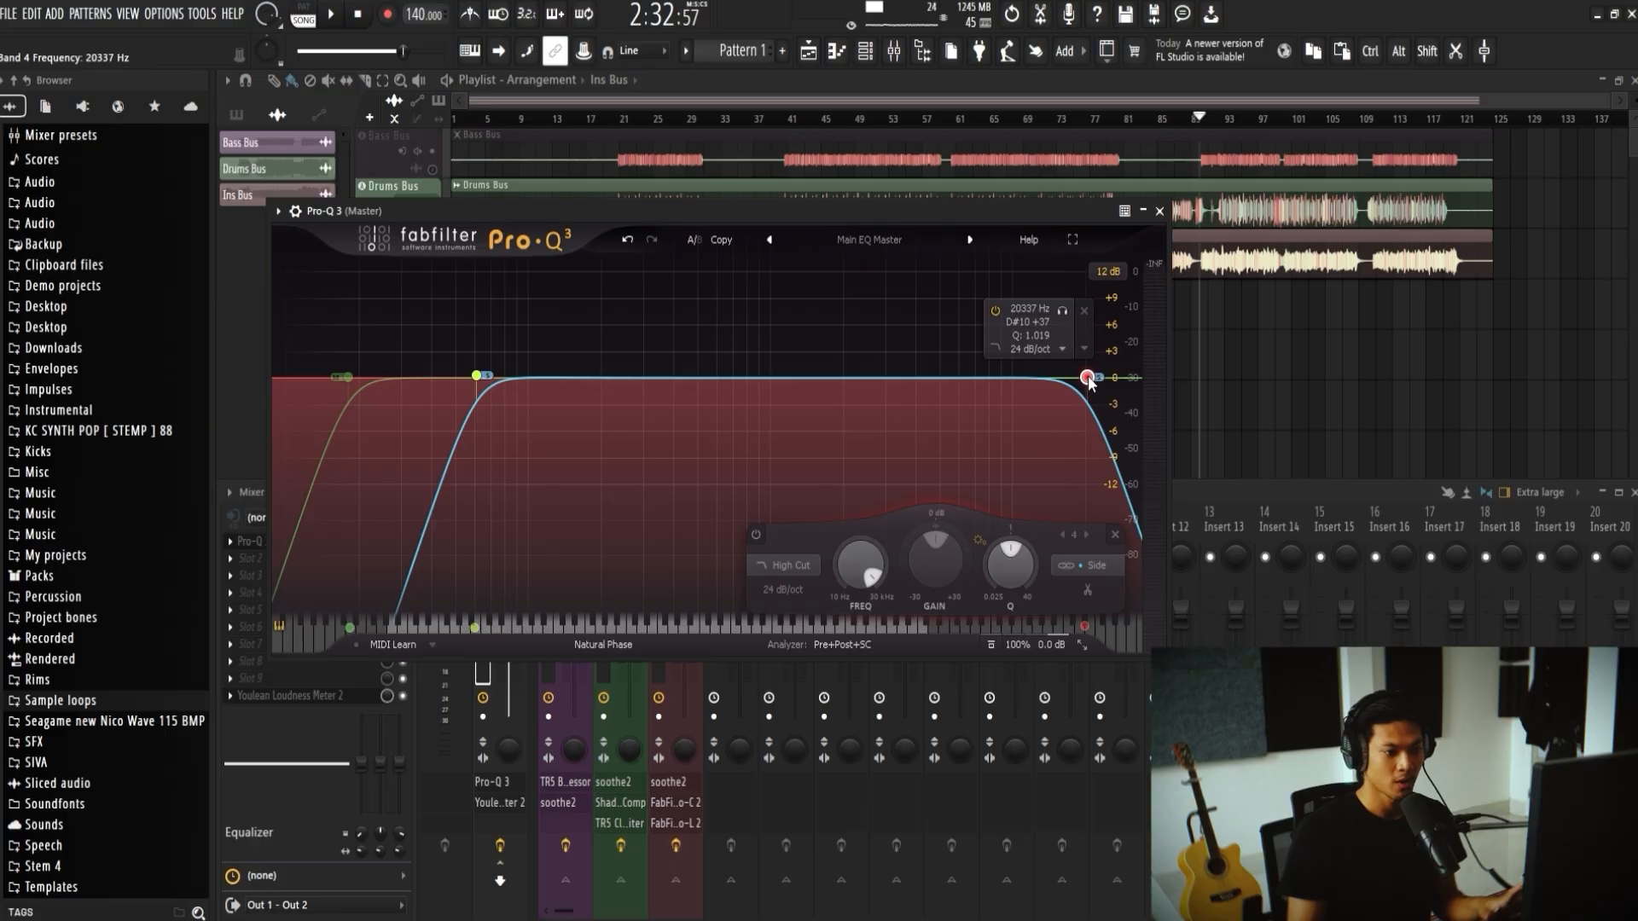
left_click_drag(1089, 378, 1098, 378)
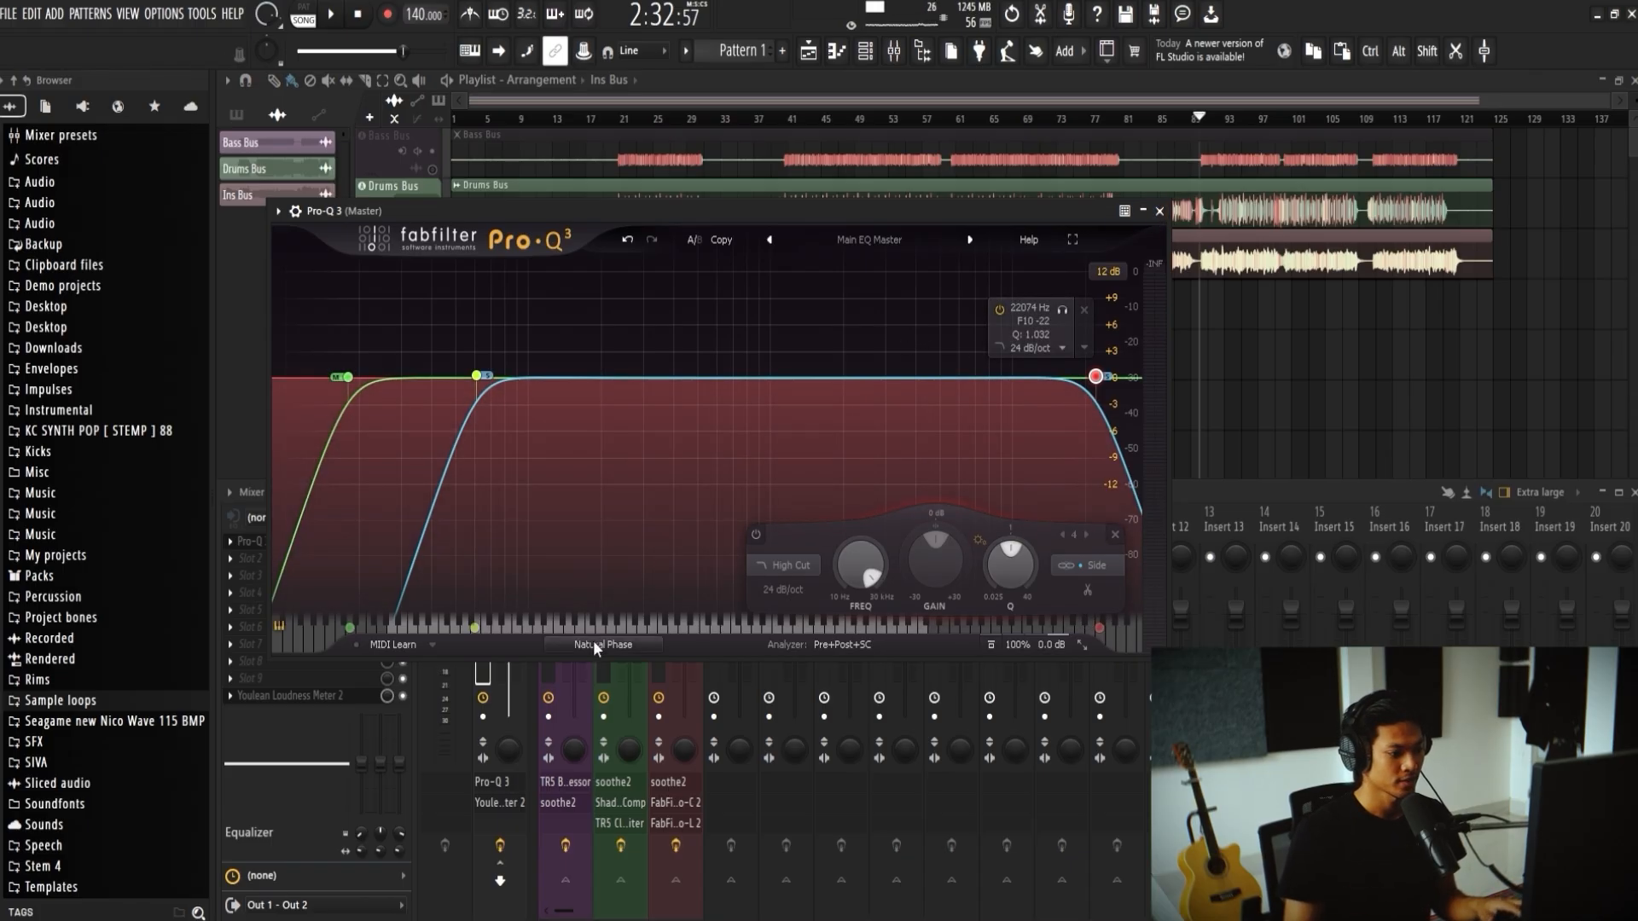
left_click(636, 734)
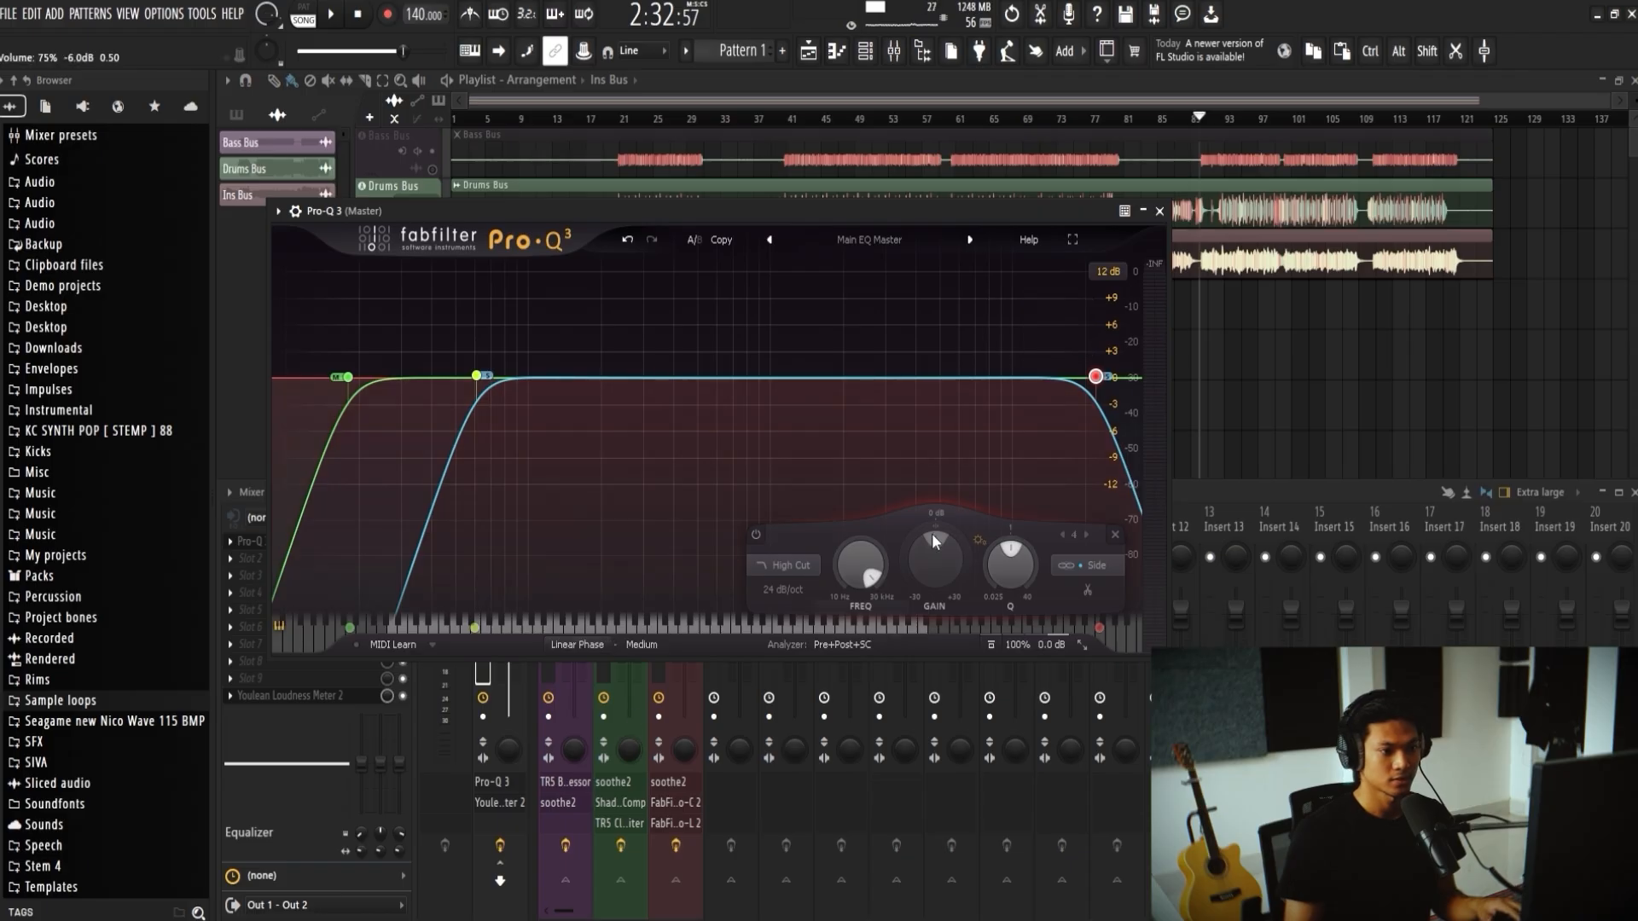
left_click(1144, 212)
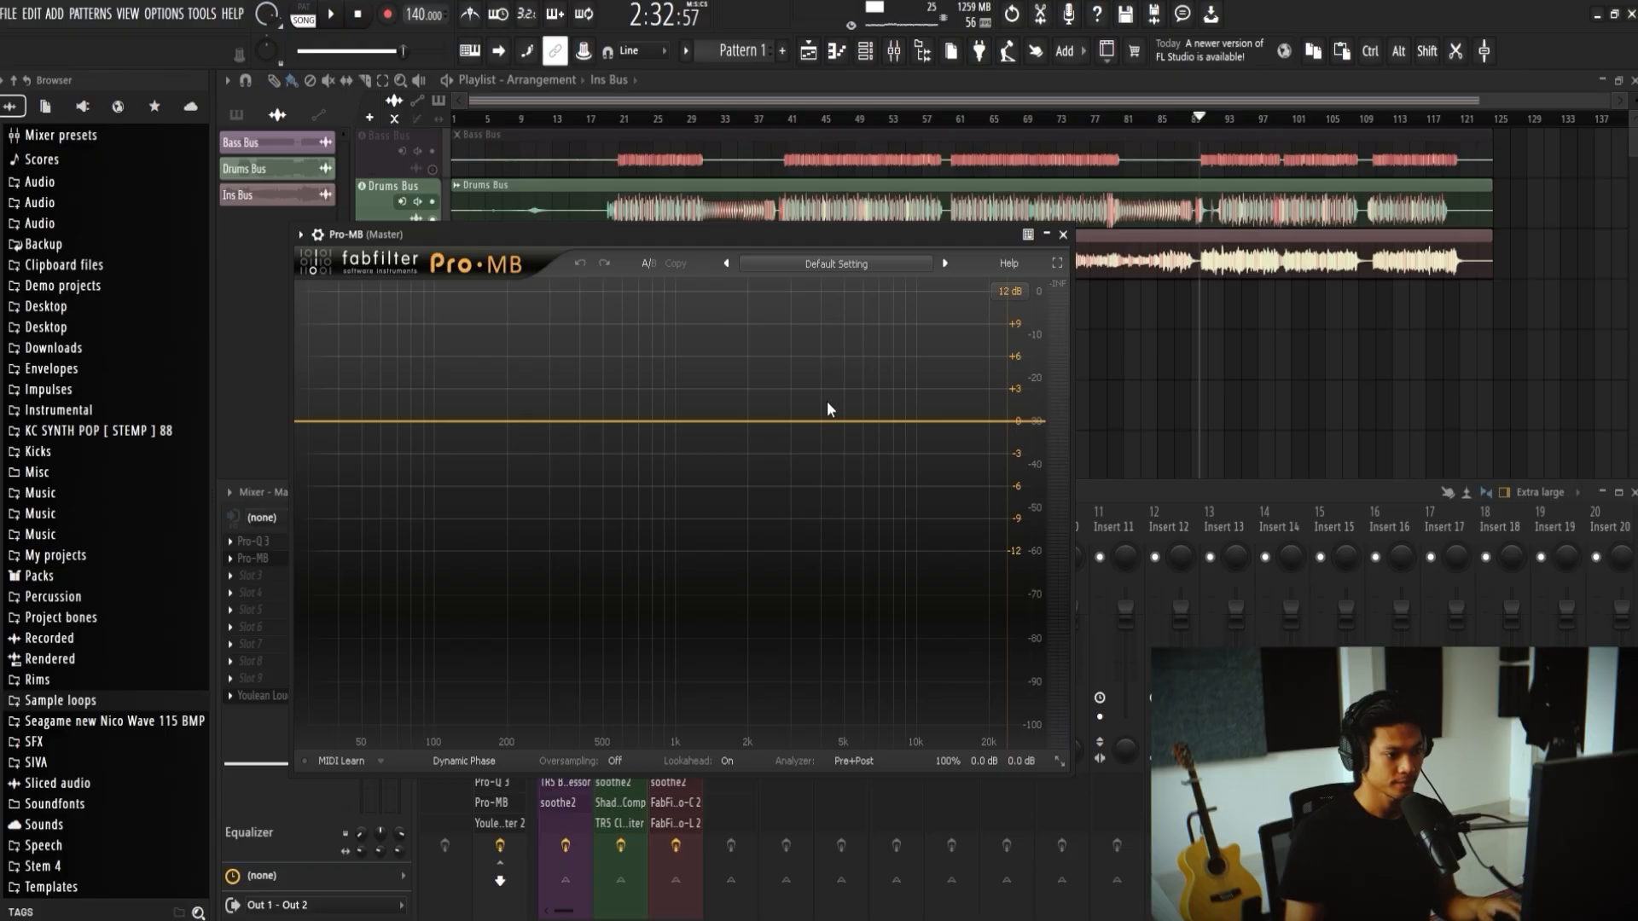
Step: Add Pro-MB to the Master with the 4 Band Mastering preset and close its window
left_click(971, 401)
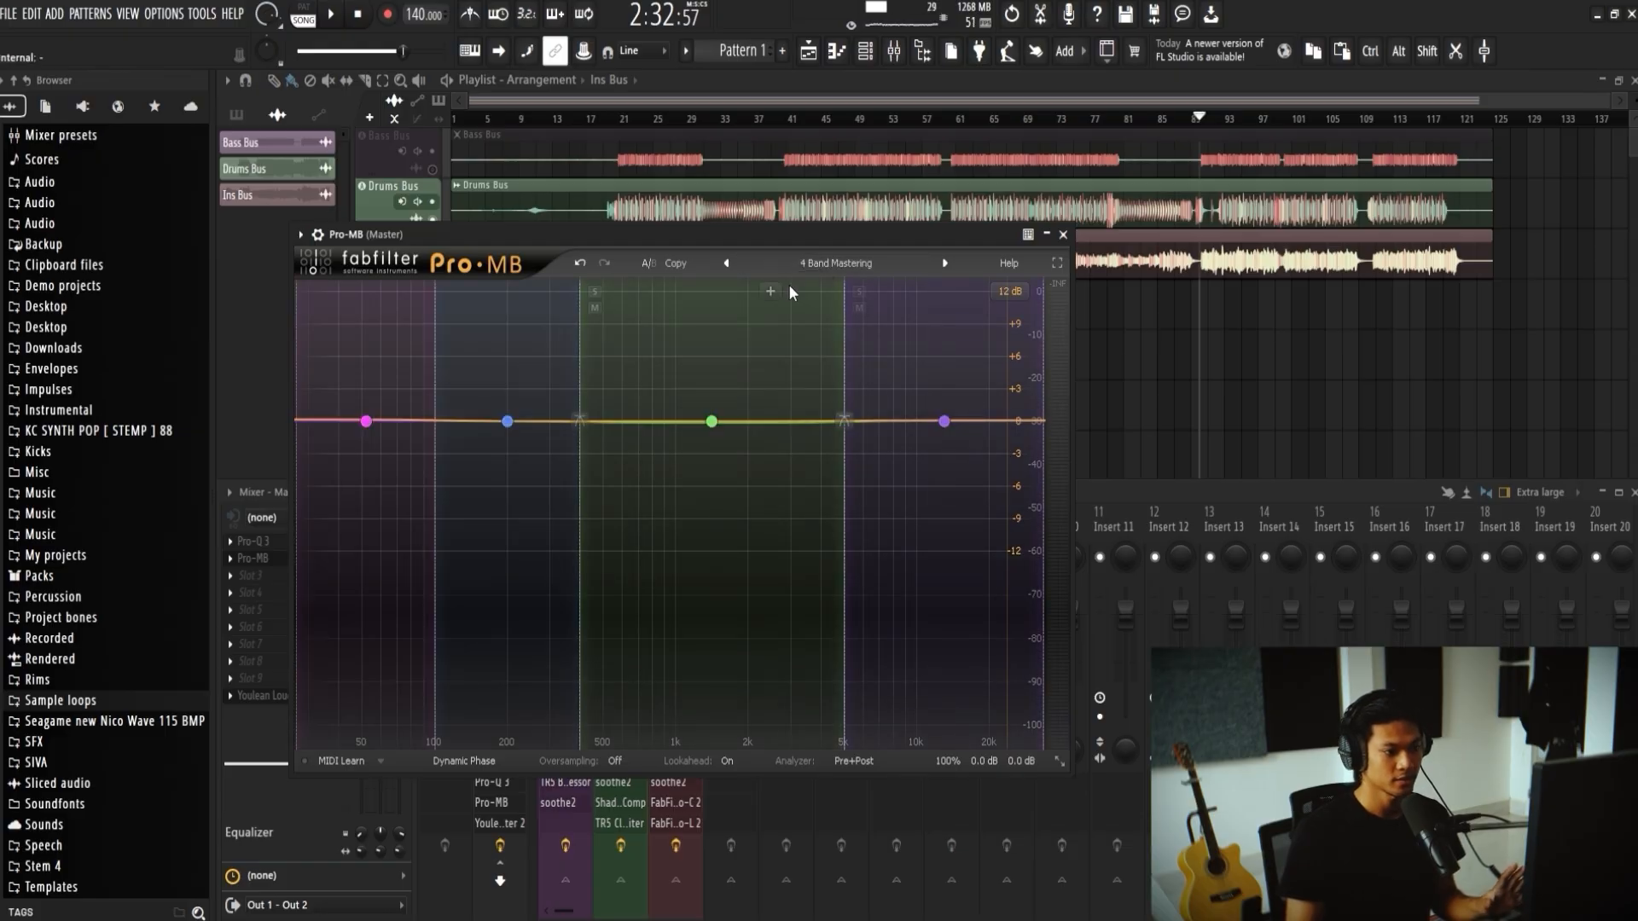
left_click(1063, 234)
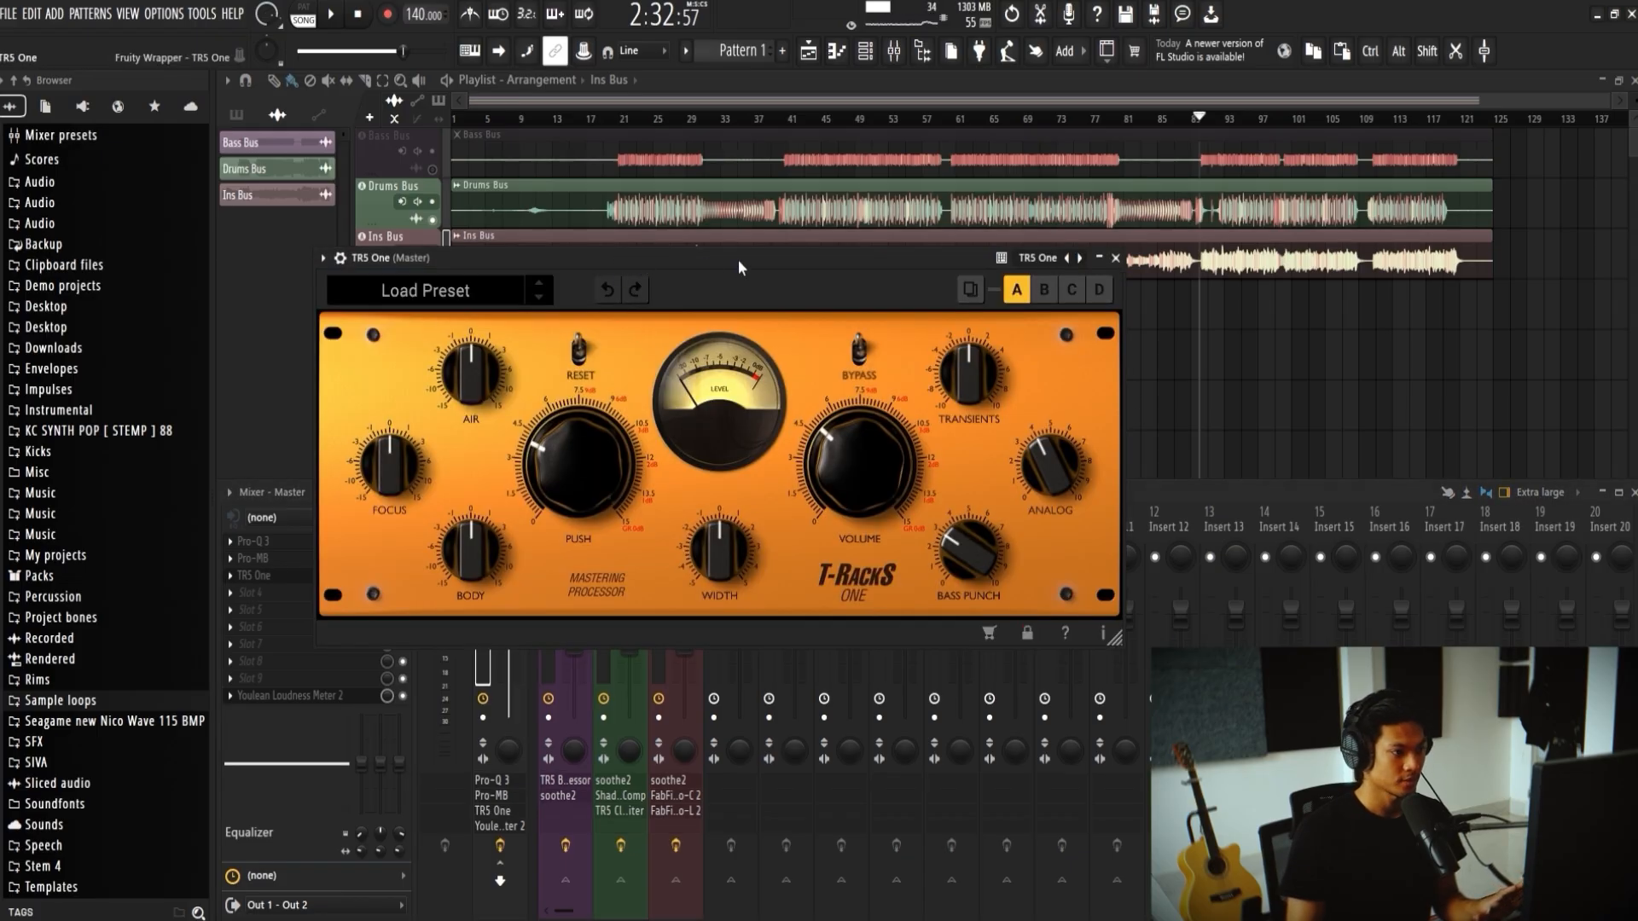
Step: Add TR5 One after Pro-MB on the Master and turn its Push and Volume down to minimum
left_click_drag(738, 263, 808, 269)
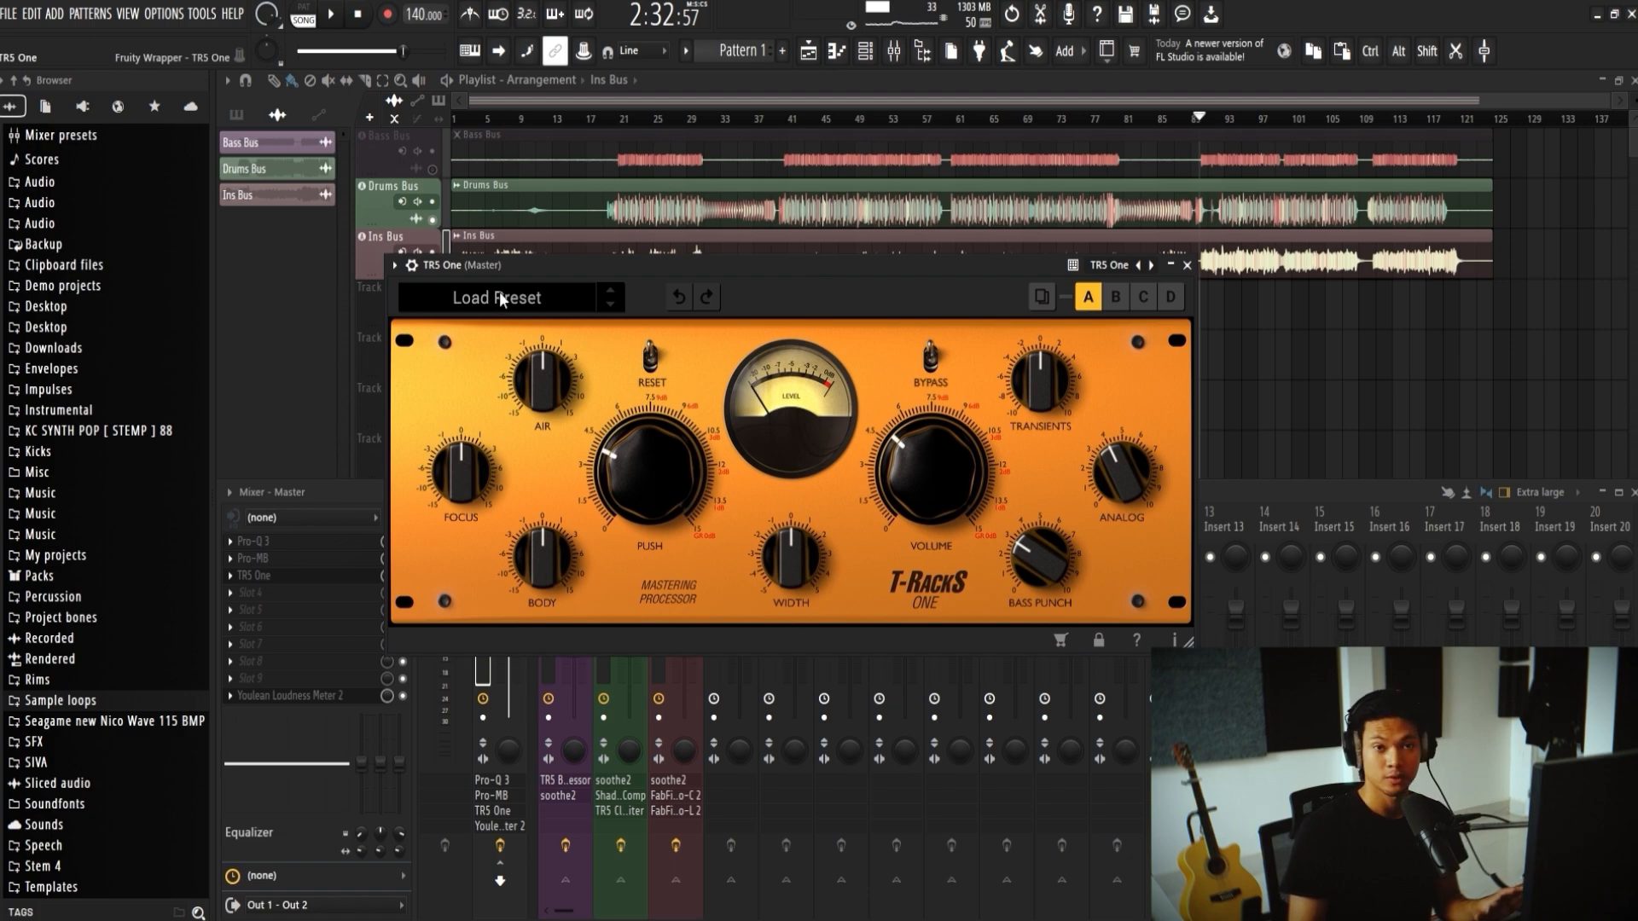
left_click_drag(753, 262, 816, 239)
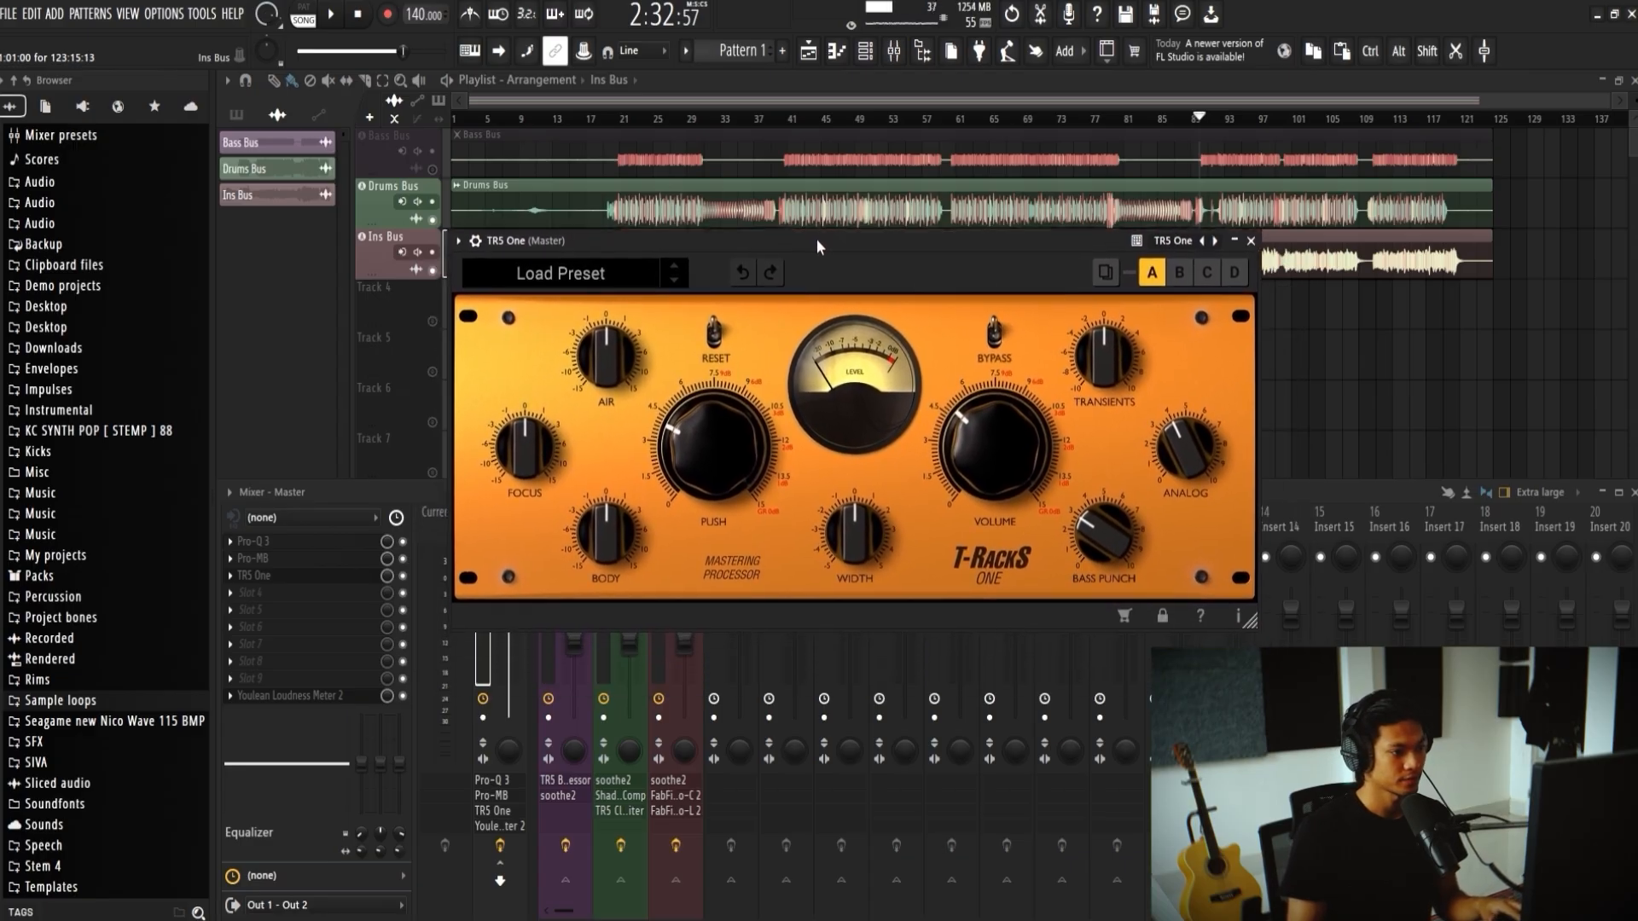
left_click_drag(680, 420, 786, 554)
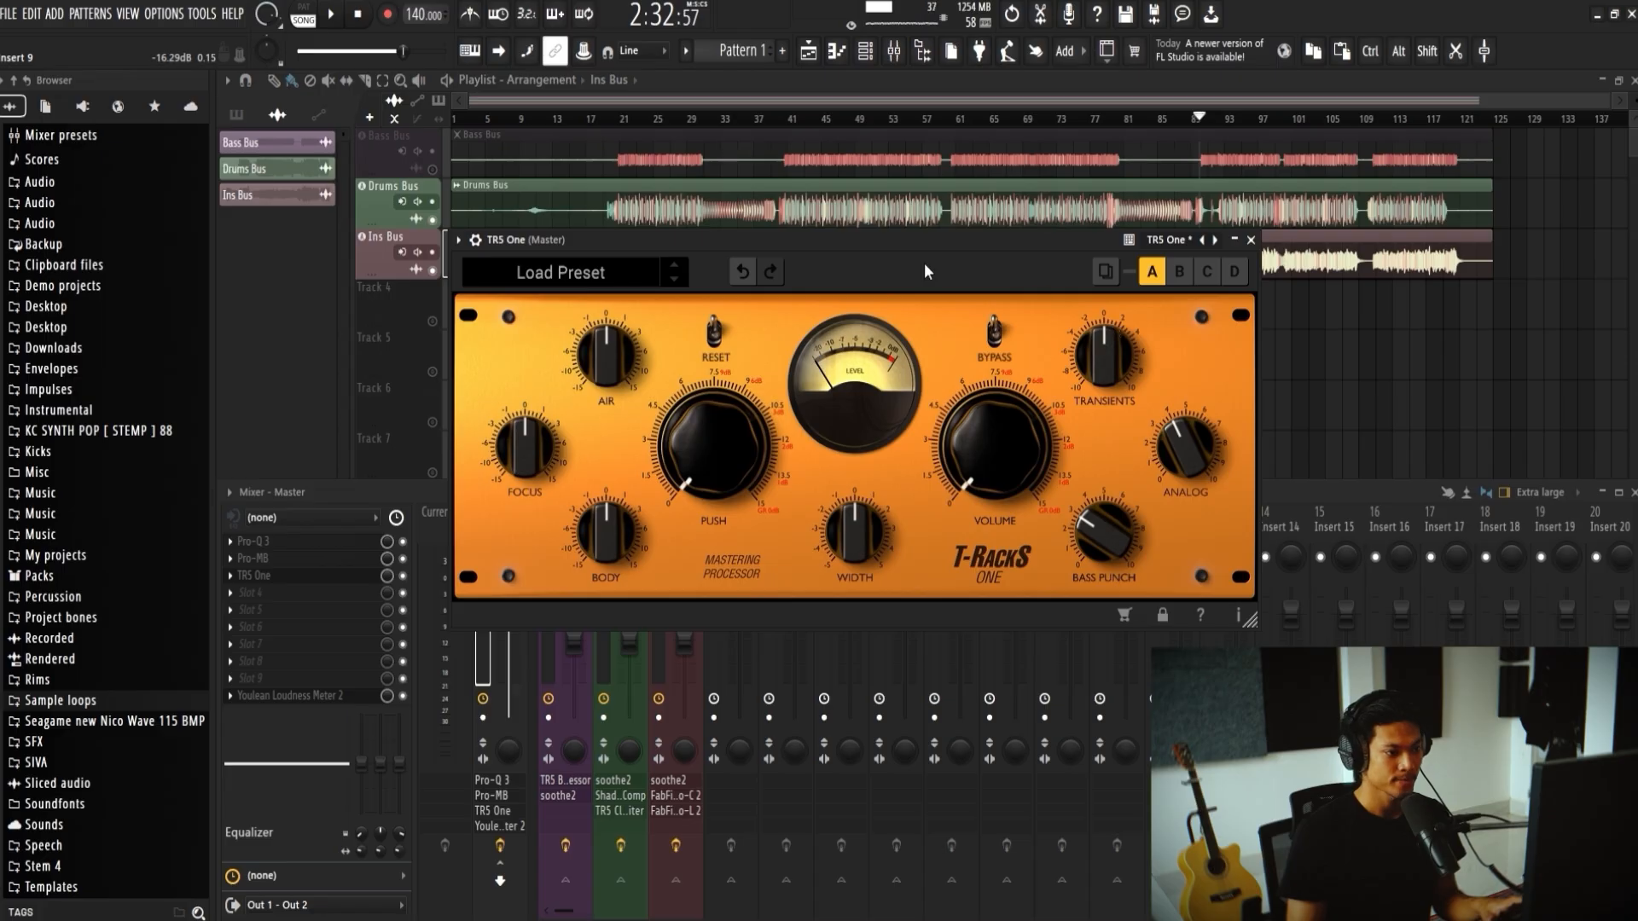
left_click_drag(923, 251, 1048, 251)
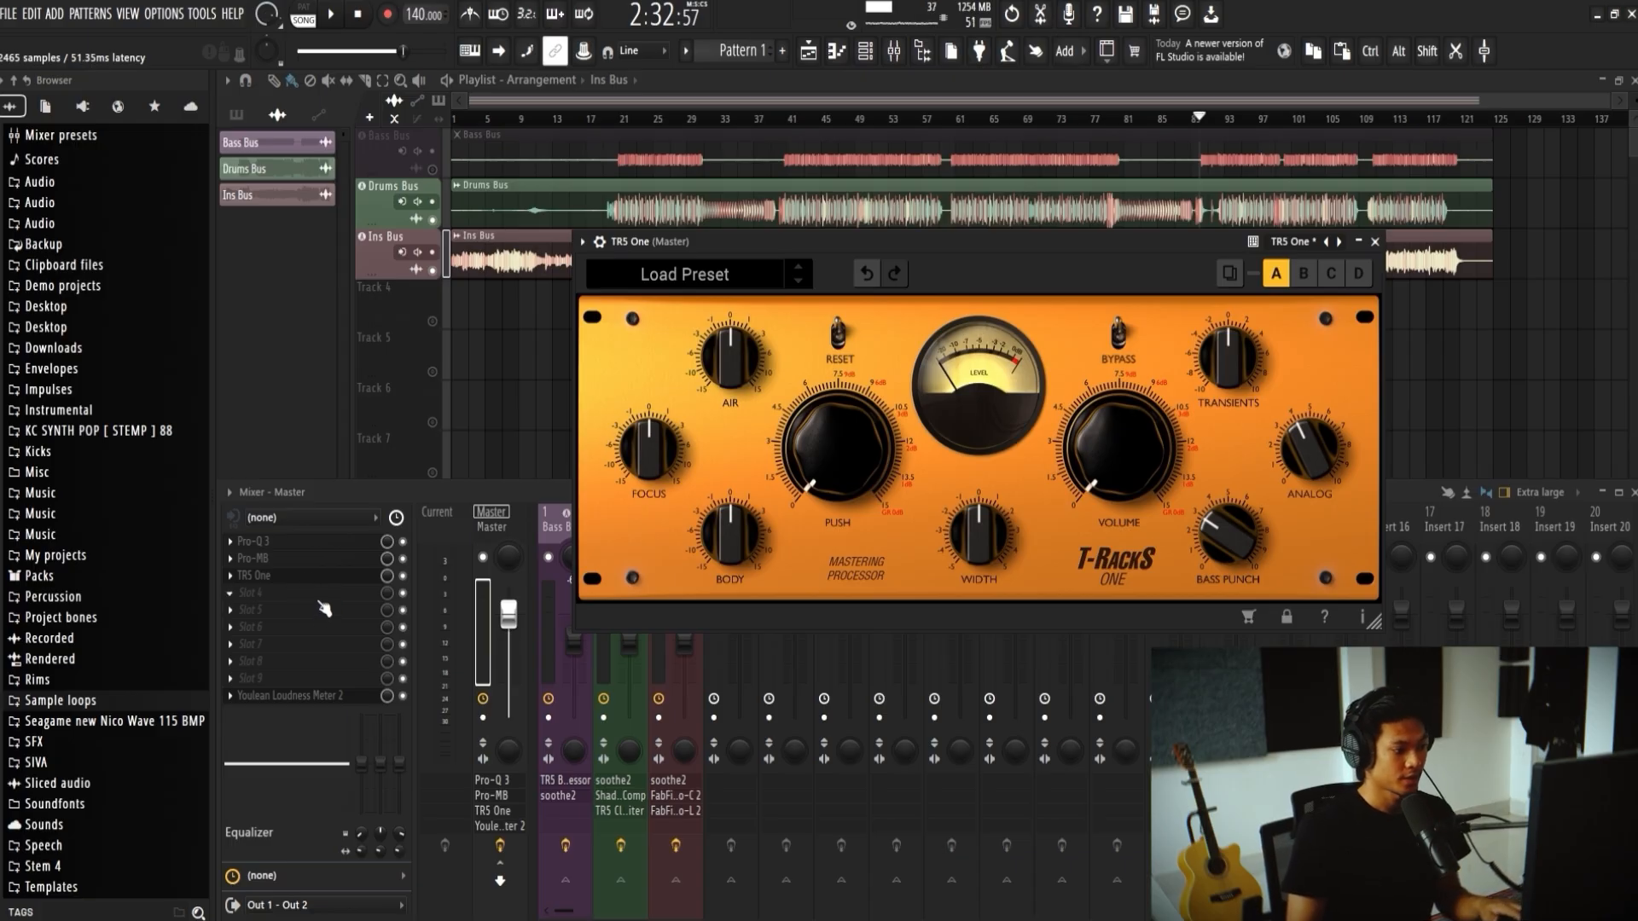
Step: Add Ozone 9 in the slot after TR5 One on the Master
left_click(540, 619)
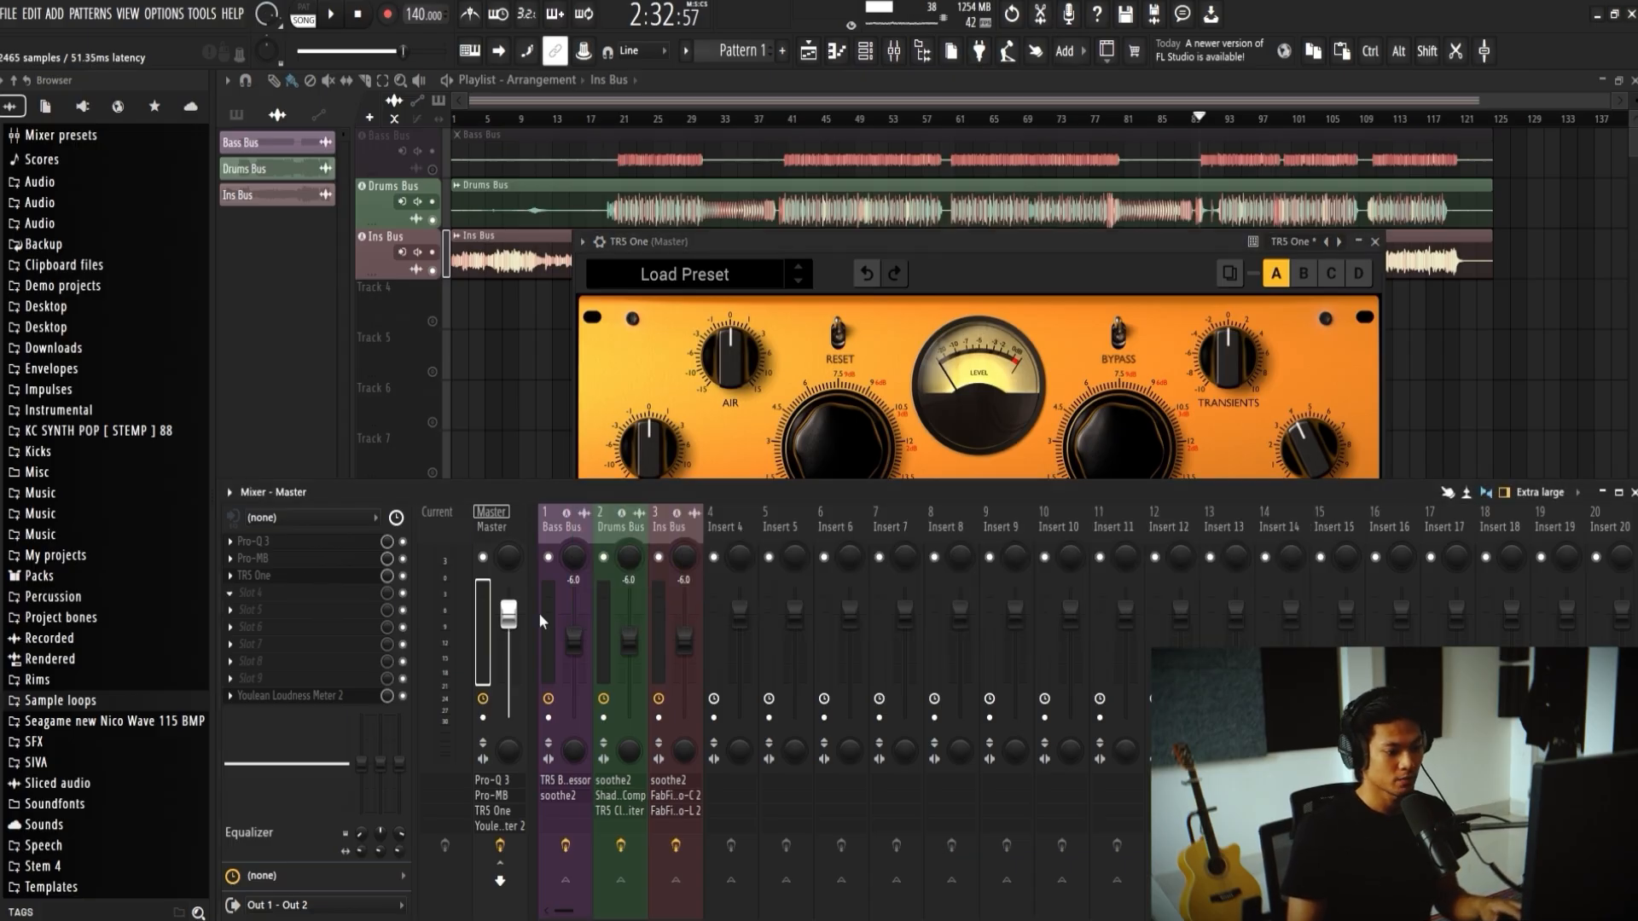
left_click(694, 802)
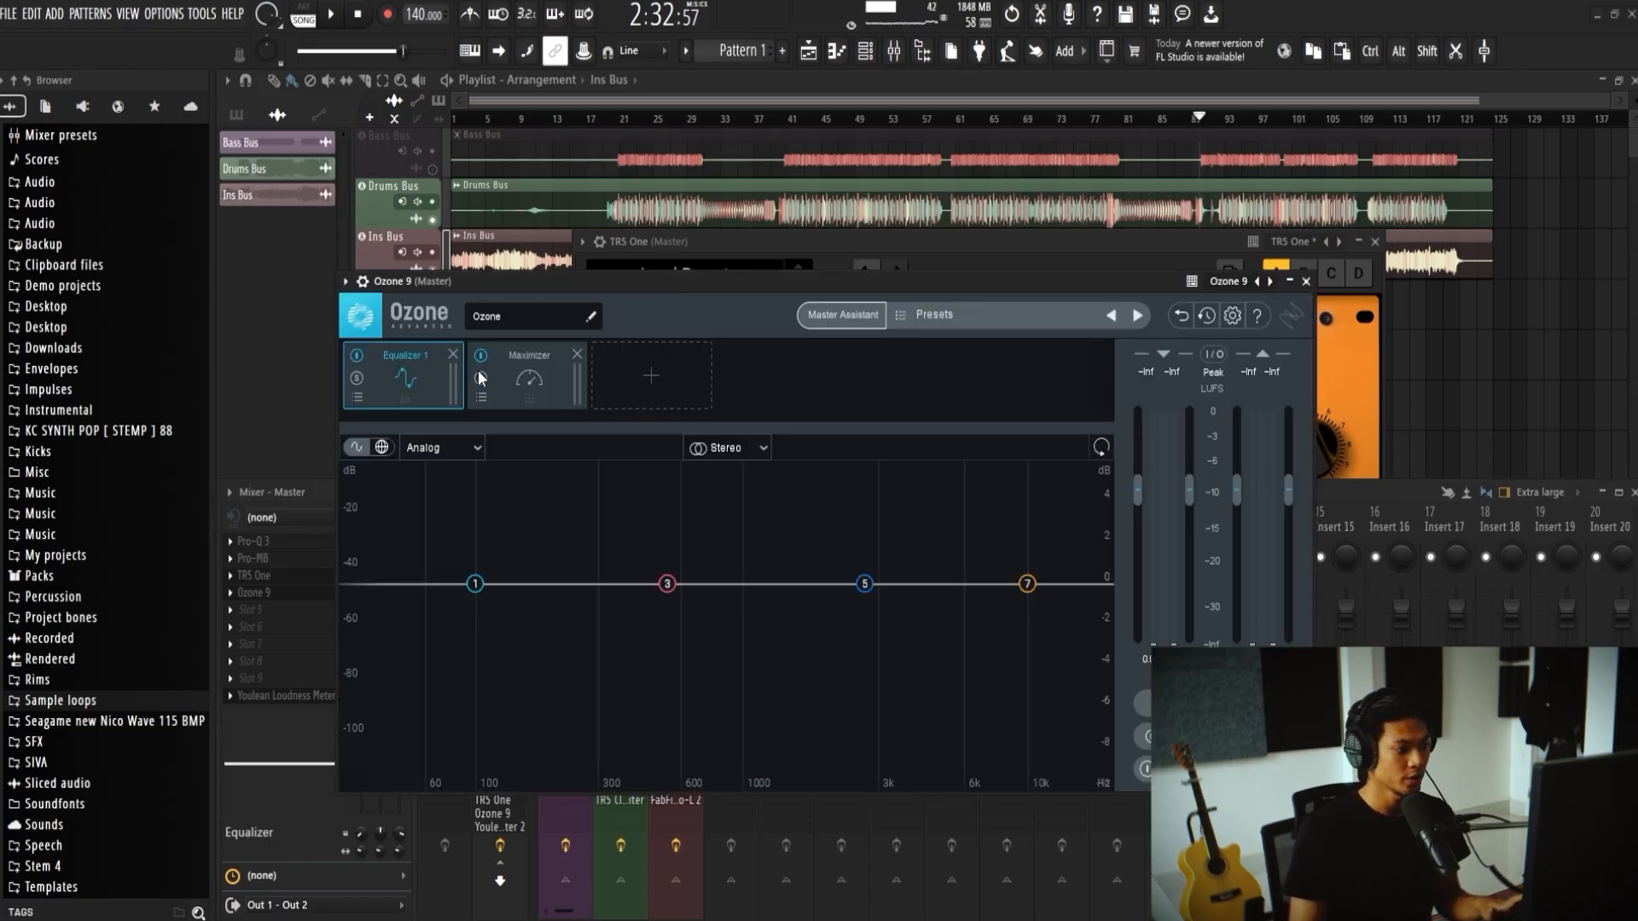
Step: Insert a Vintage Tape module between Equalizer 1 and the Maximizer in Ozone 9
left_click(652, 379)
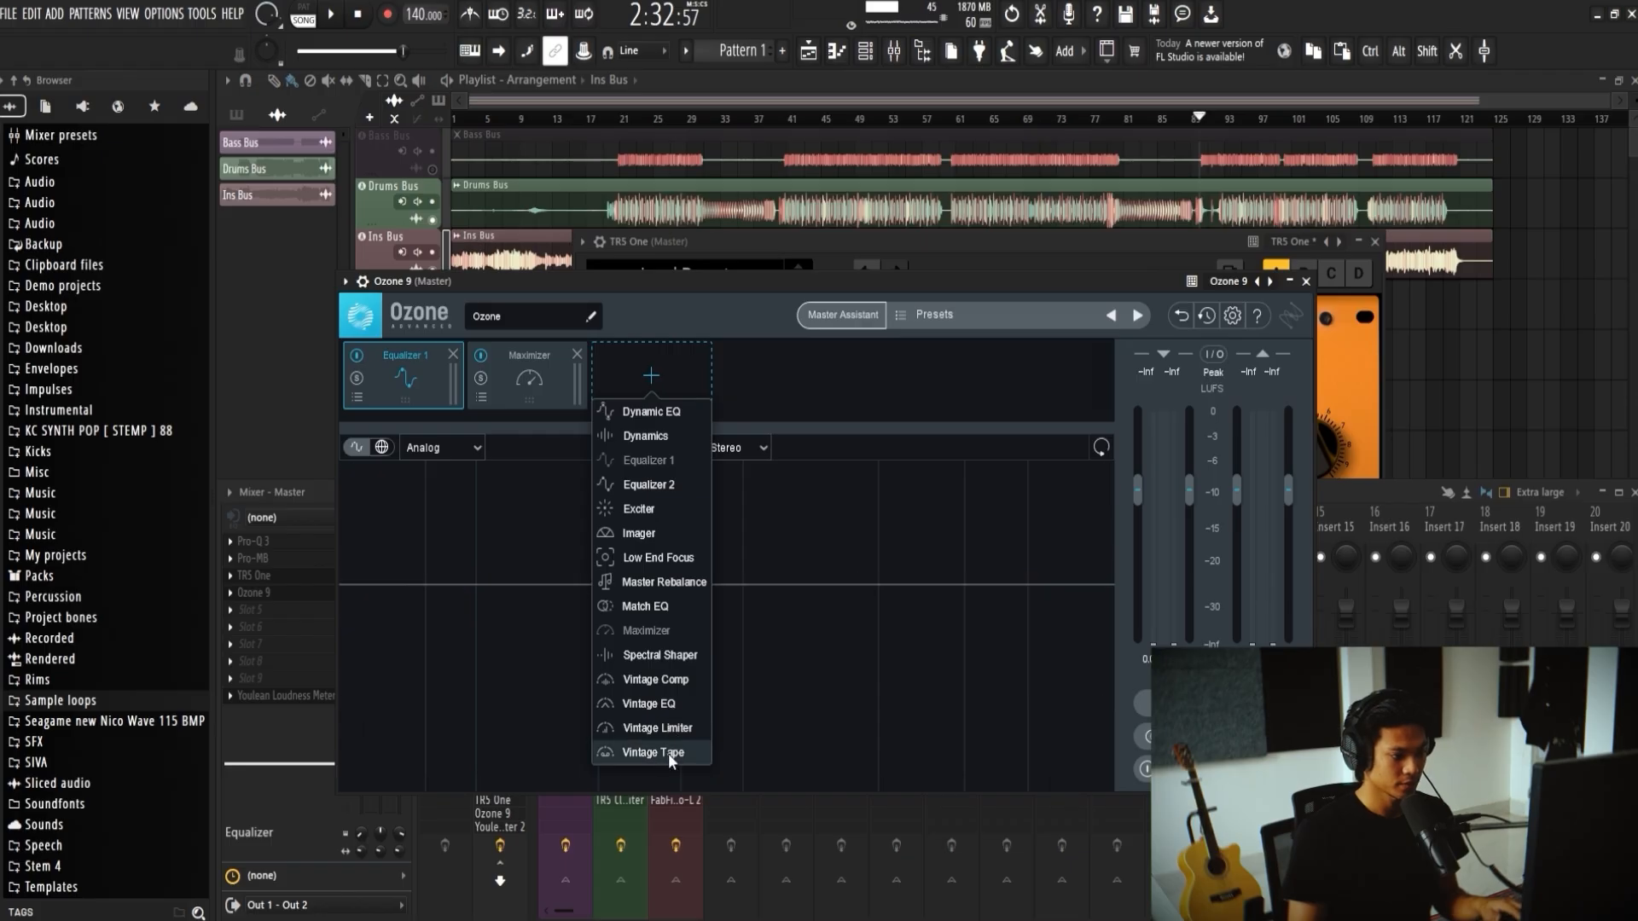
left_click(671, 755)
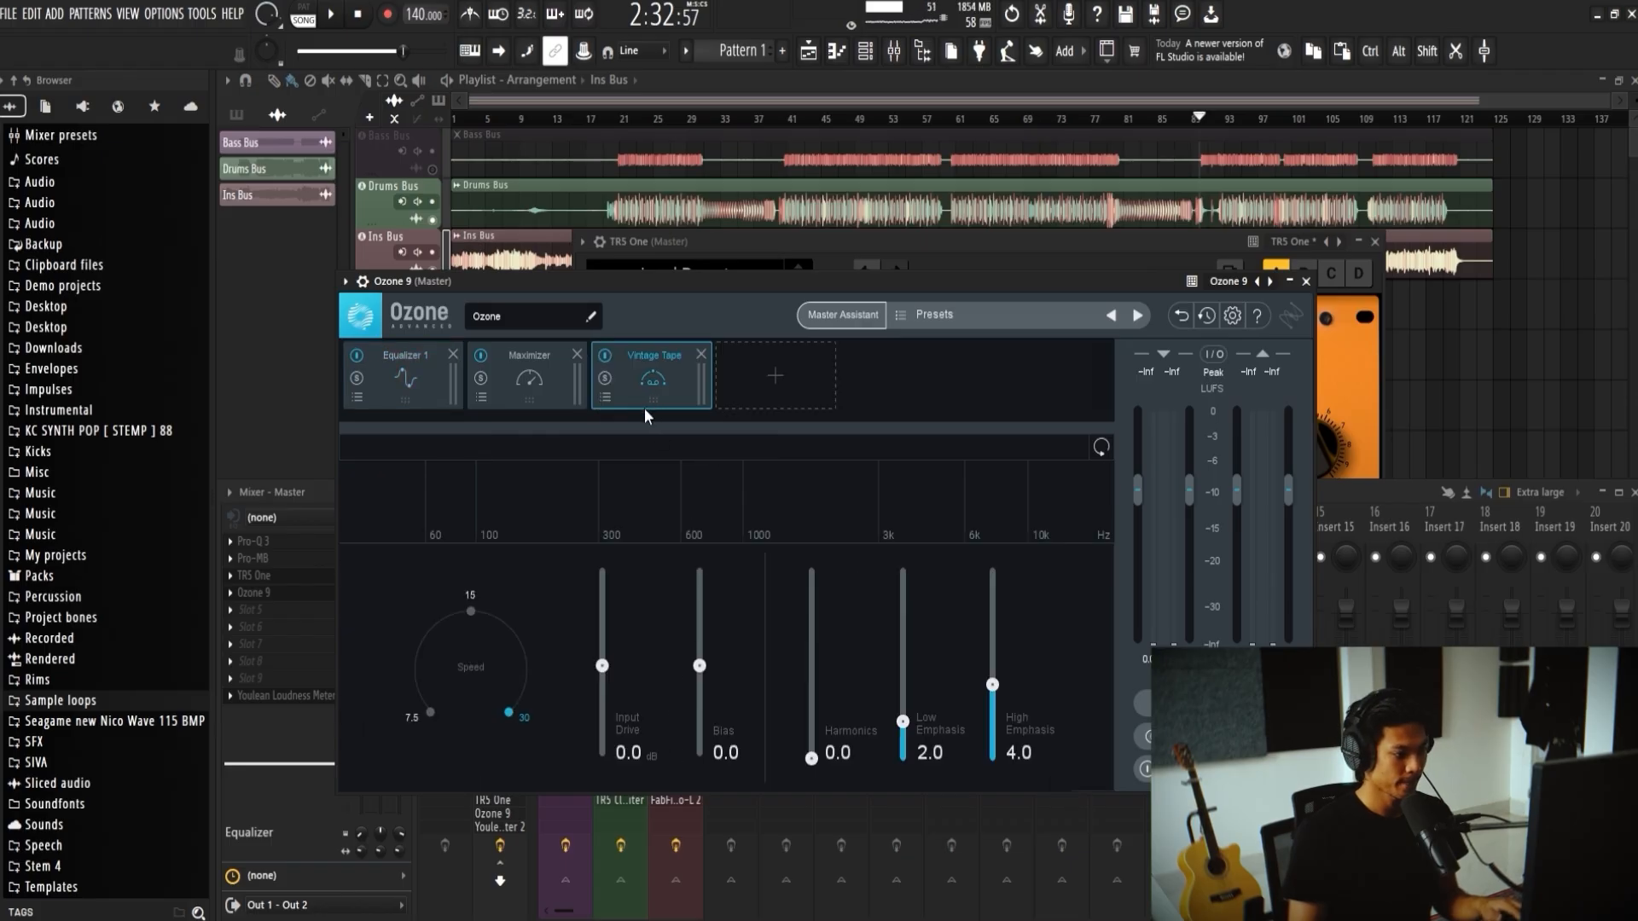
left_click_drag(653, 413, 523, 397)
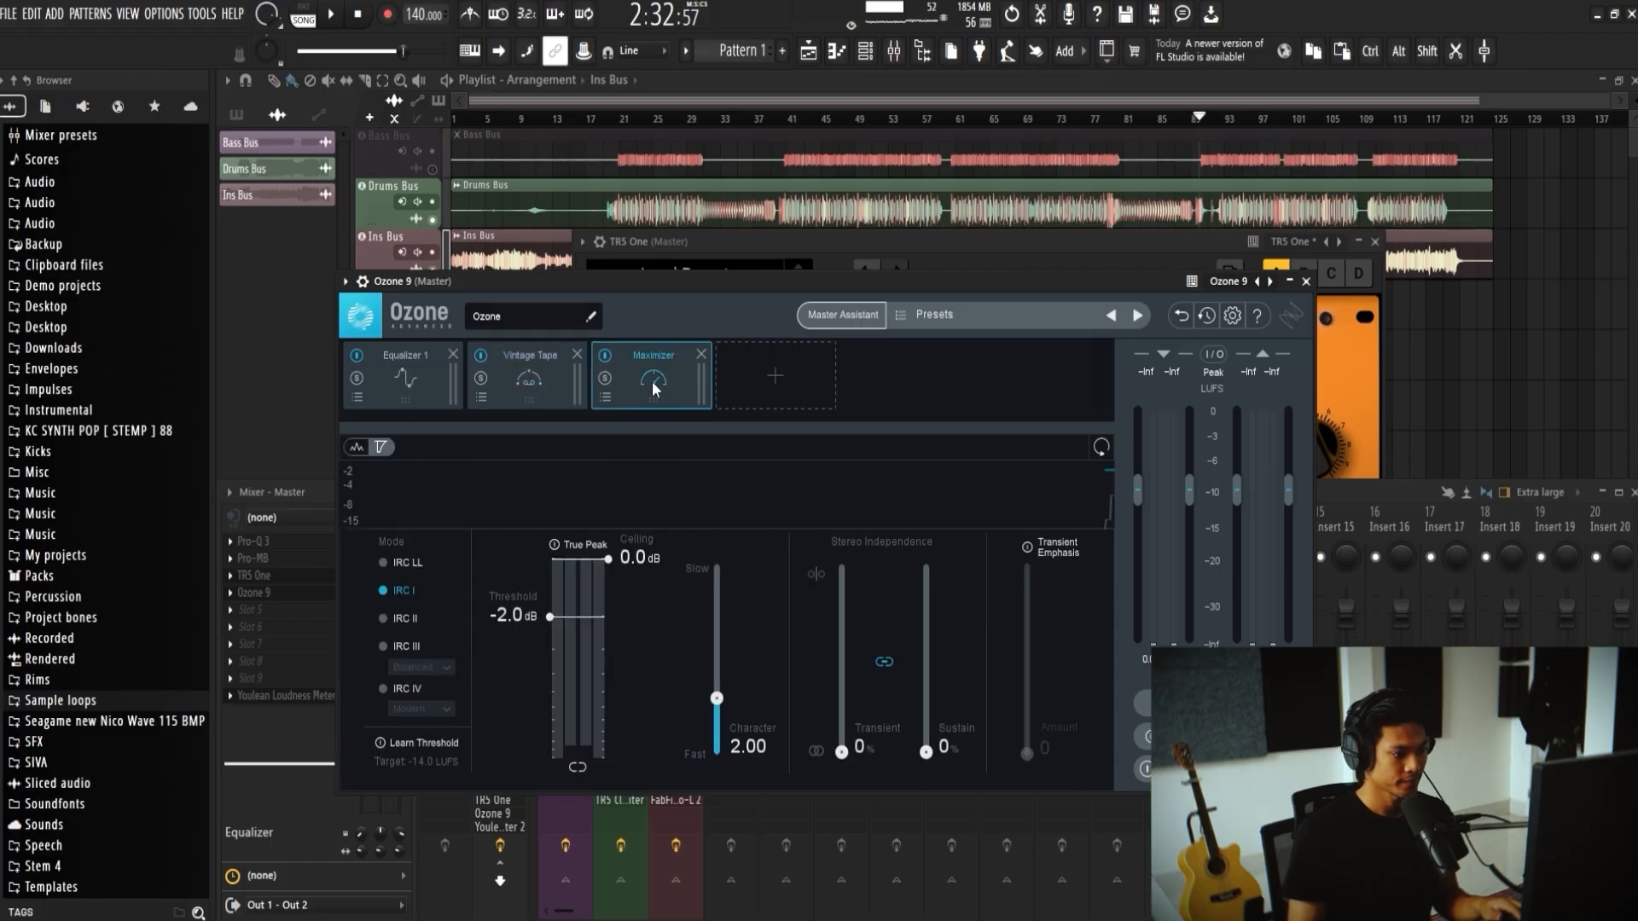
left_click(523, 397)
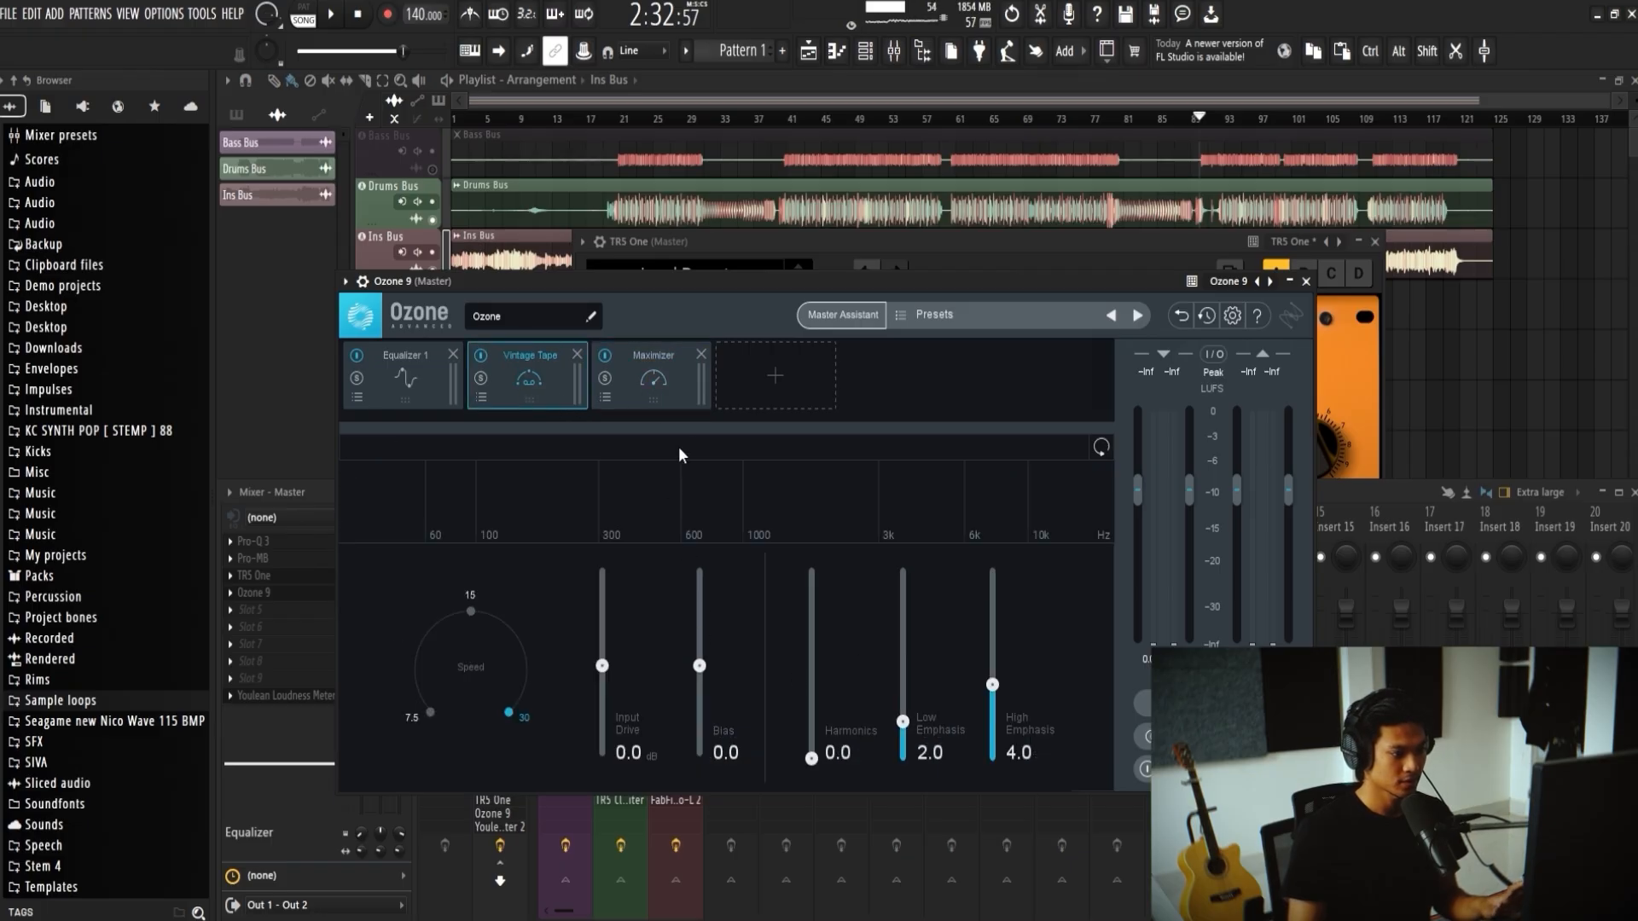
Step: Try a Vintage Comp and a Vintage EQ module at the end of the Ozone 9 chain, removing each one
left_click(780, 377)
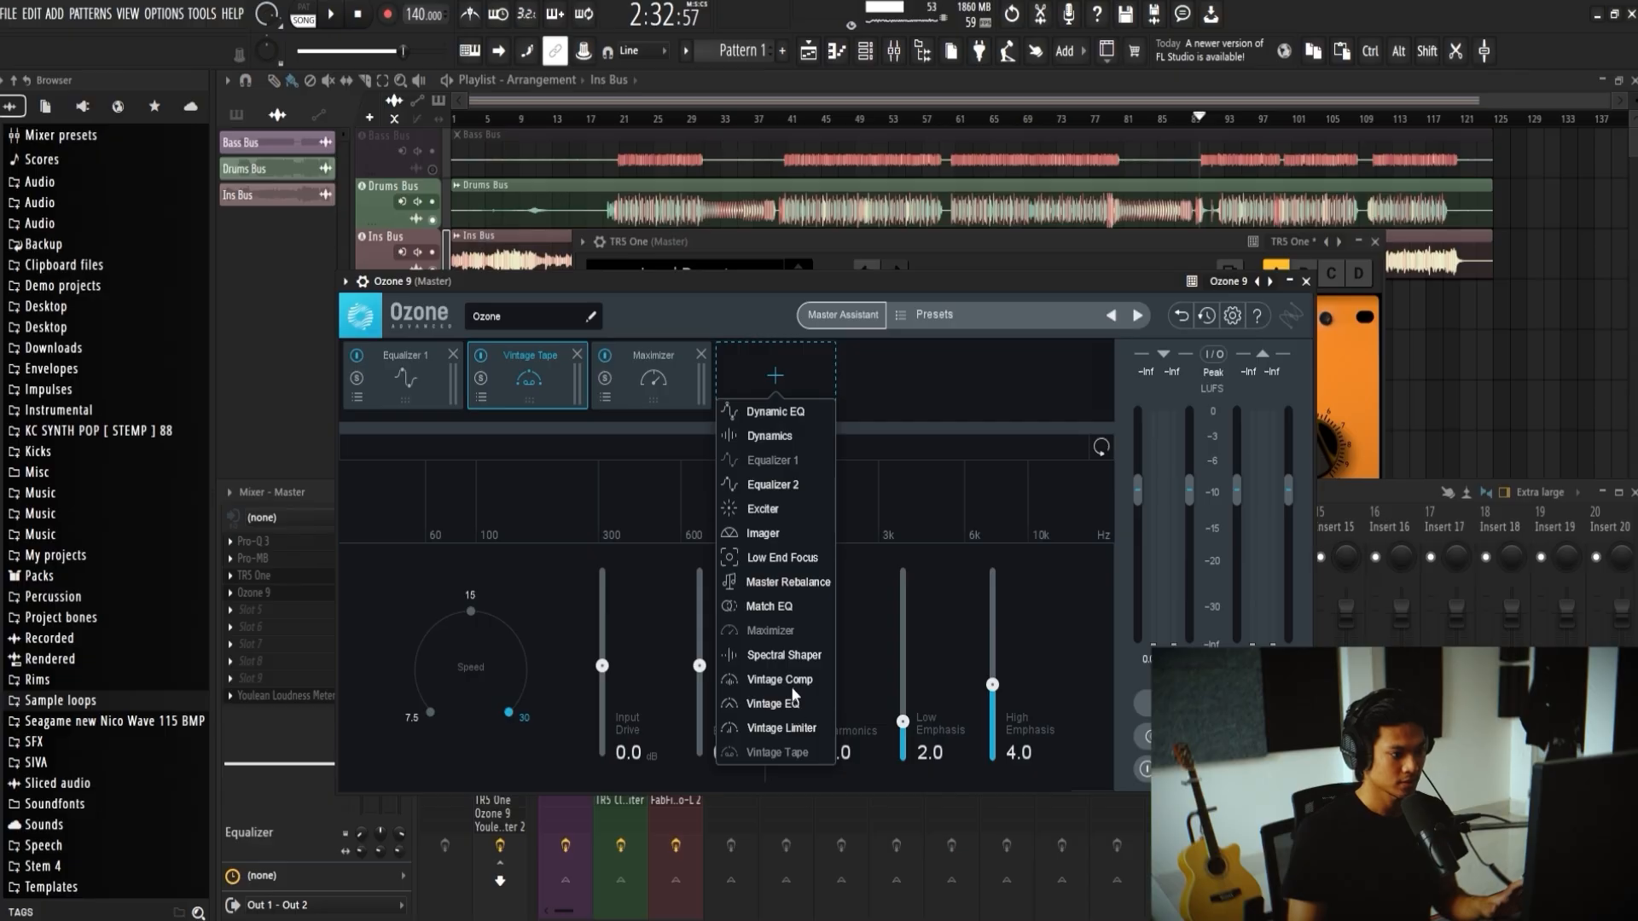
left_click(783, 680)
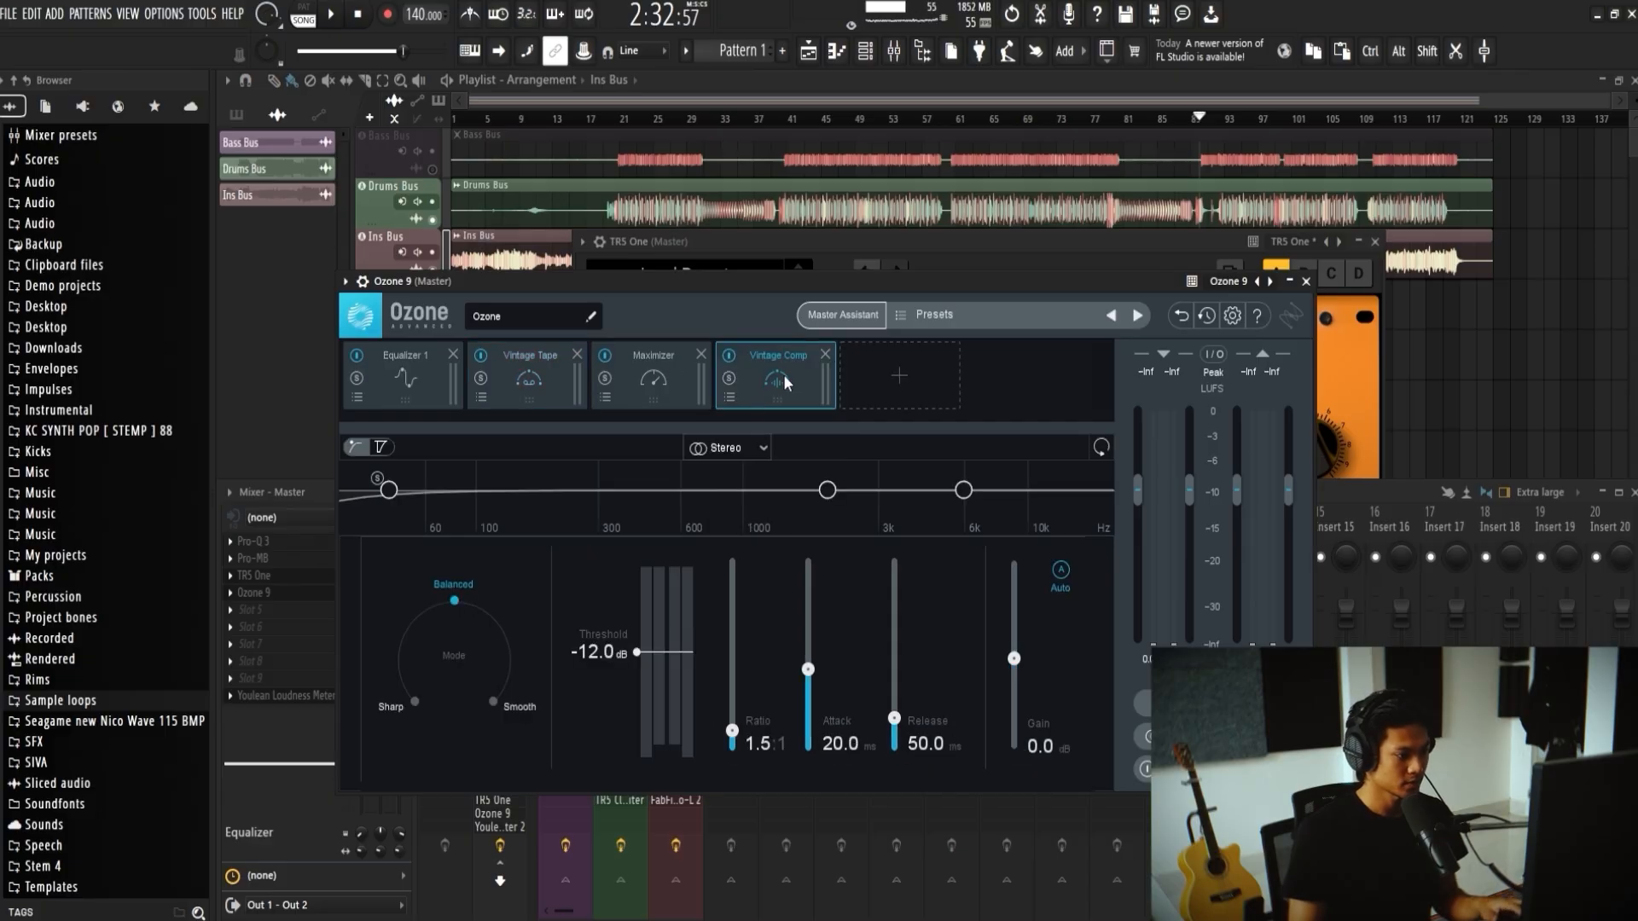
left_click(825, 356)
left_click(777, 392)
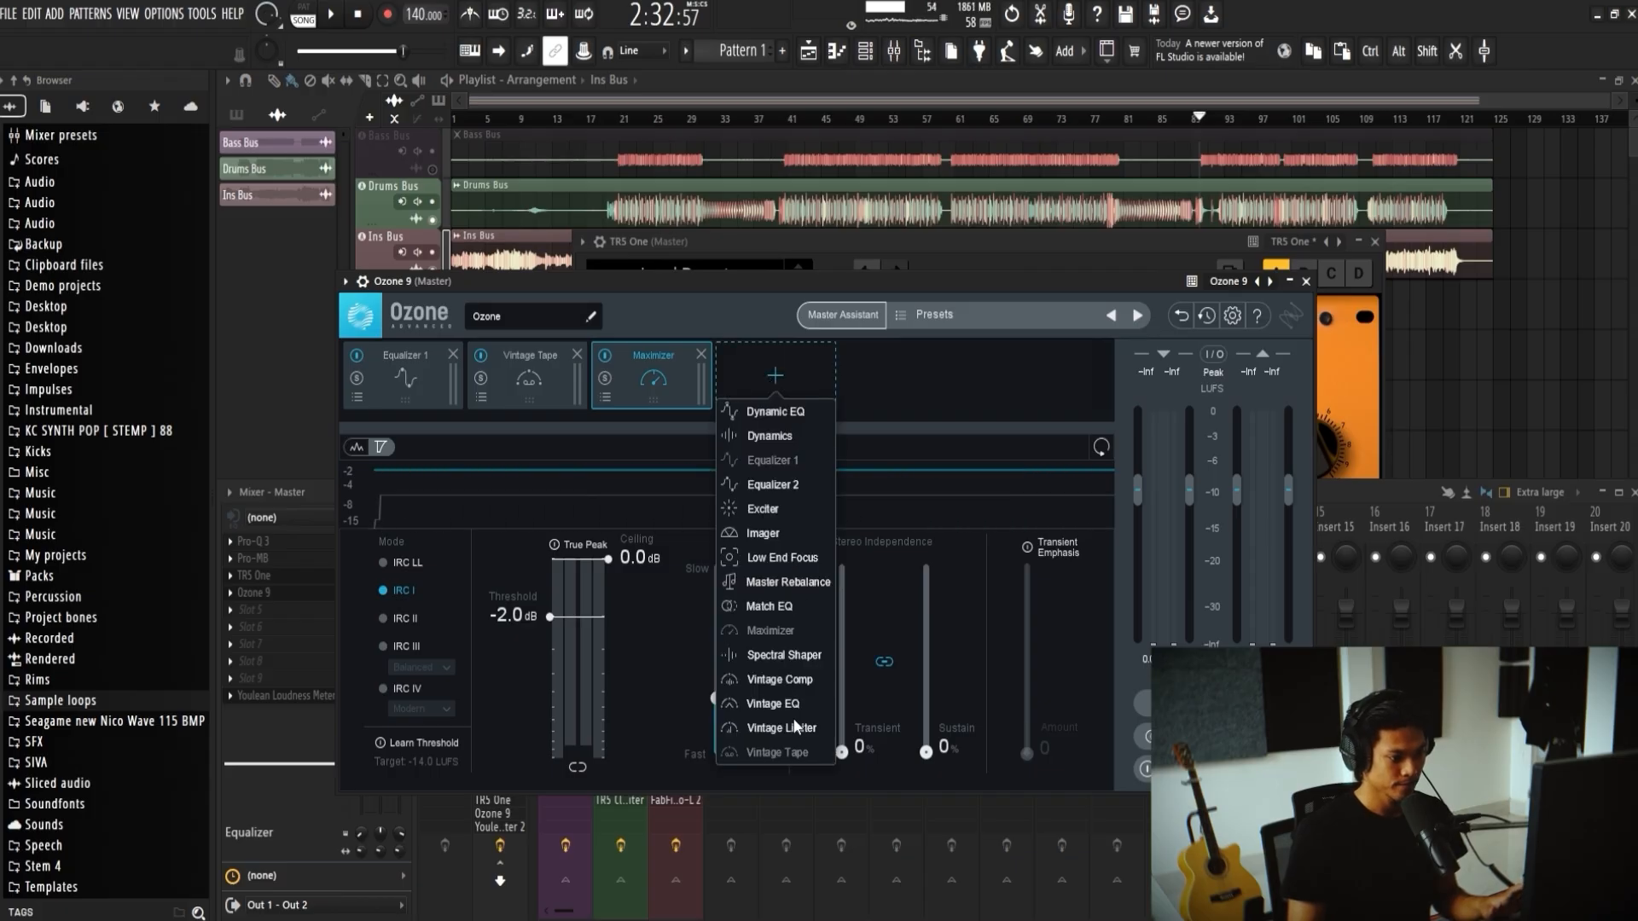
left_click(773, 703)
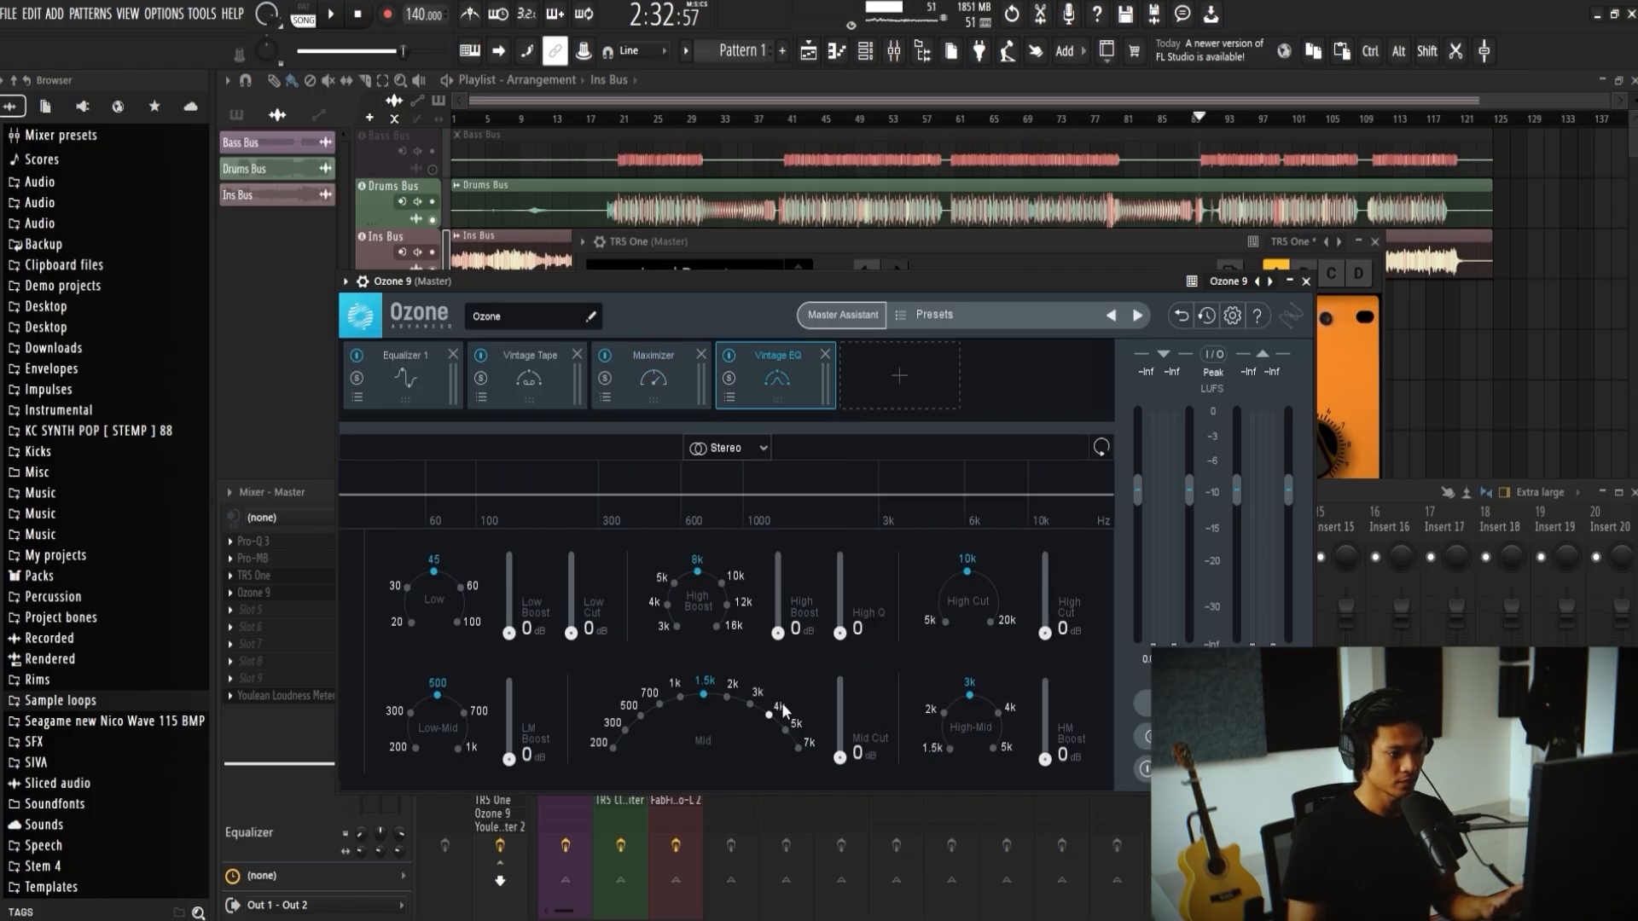
left_click(825, 355)
Step: Replace the Vintage Tape module with a Vintage Limiter placed before the Maximizer and set its mode to Analog
left_click(770, 375)
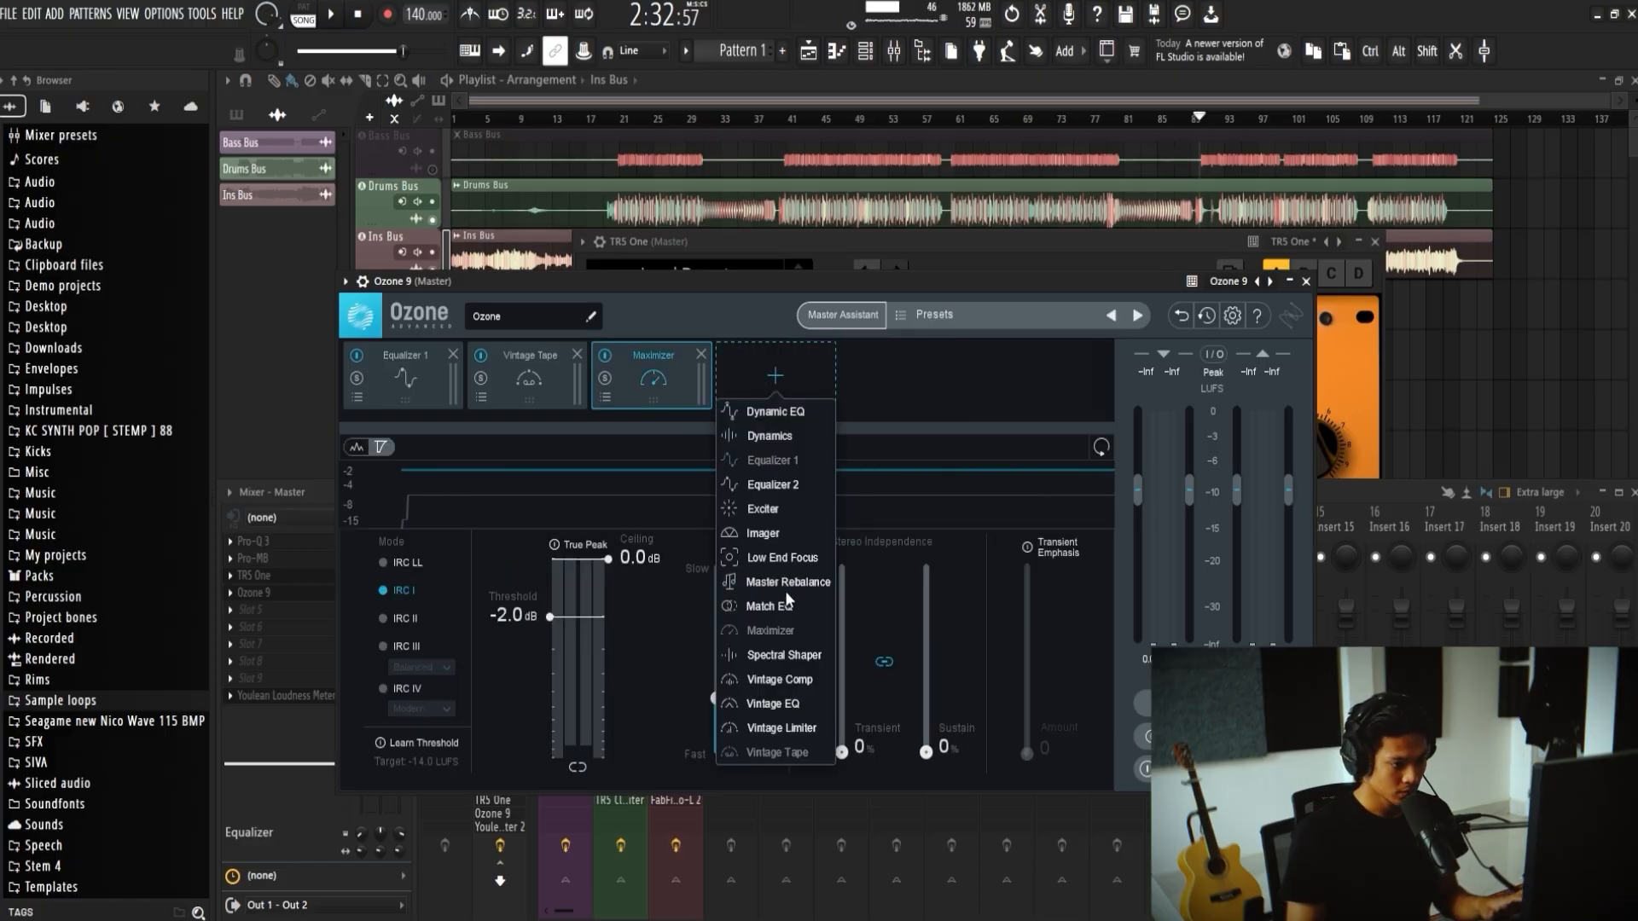
left_click(780, 727)
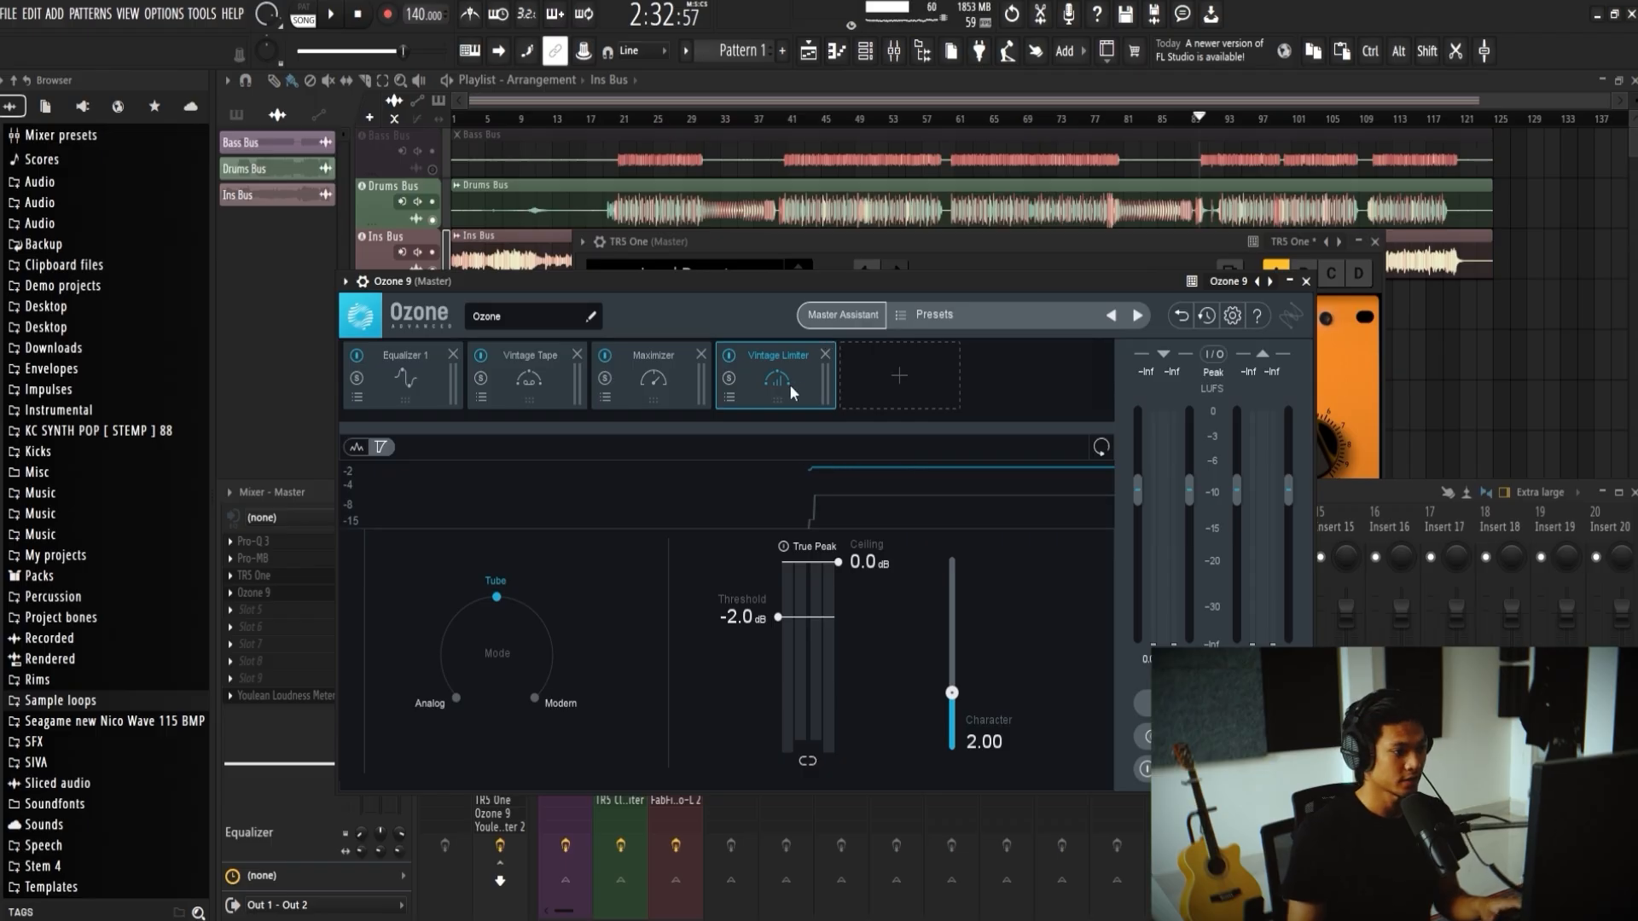
left_click(577, 355)
left_click_drag(651, 384, 531, 387)
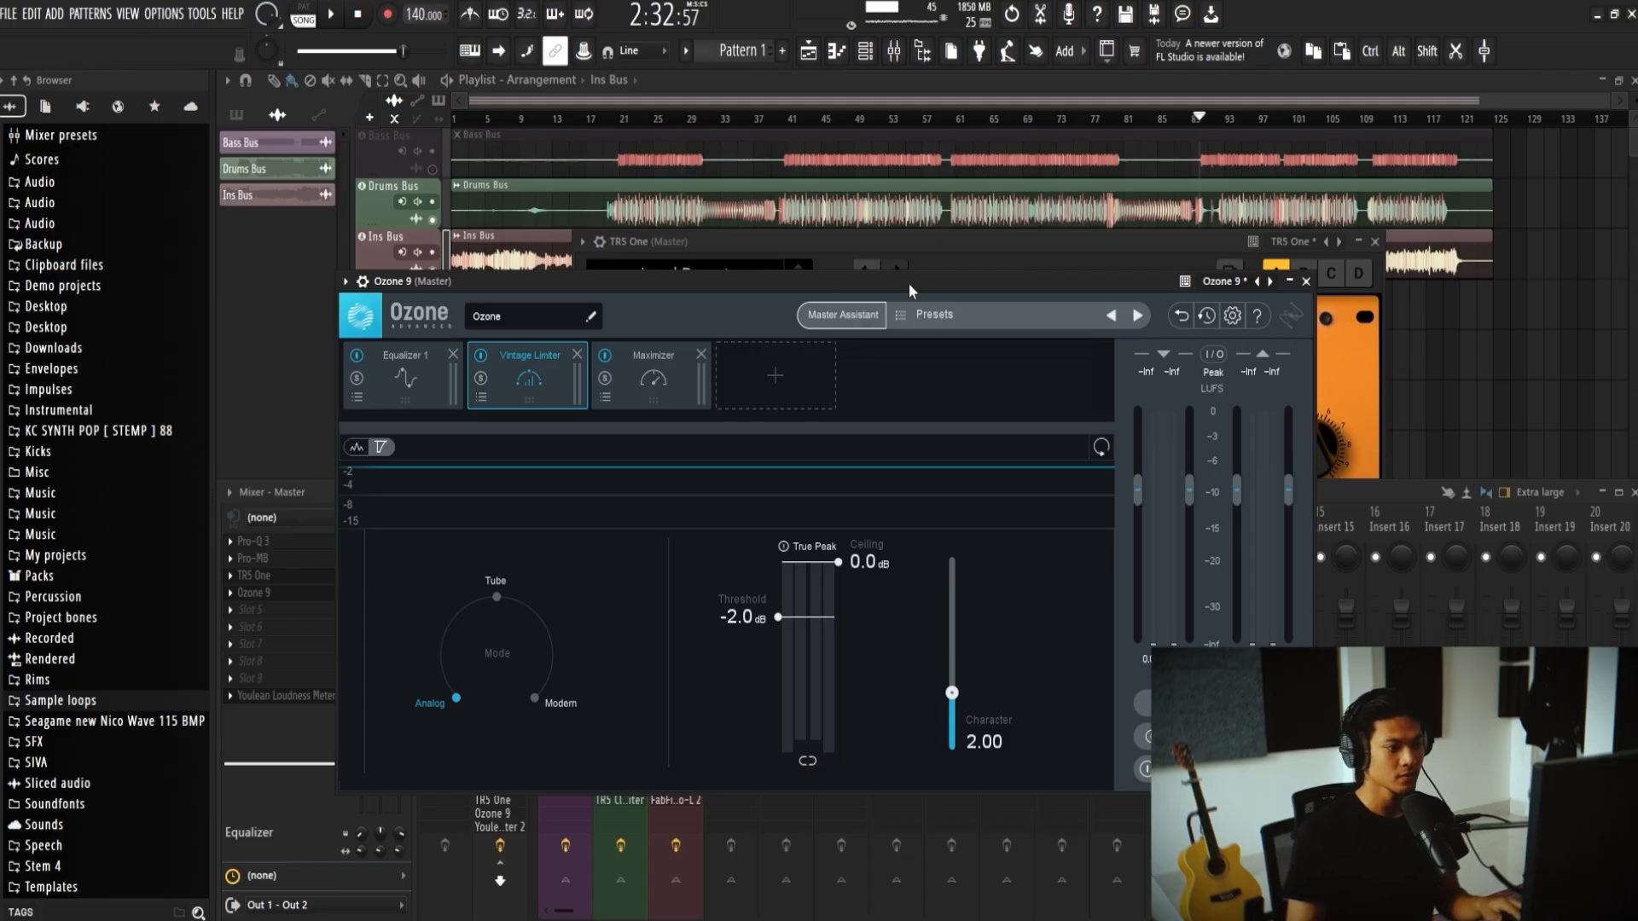
Step: Disable Ozone 9 and TR5 One on the Master and move the song position to about bar 20
left_click_drag(851, 288, 1078, 258)
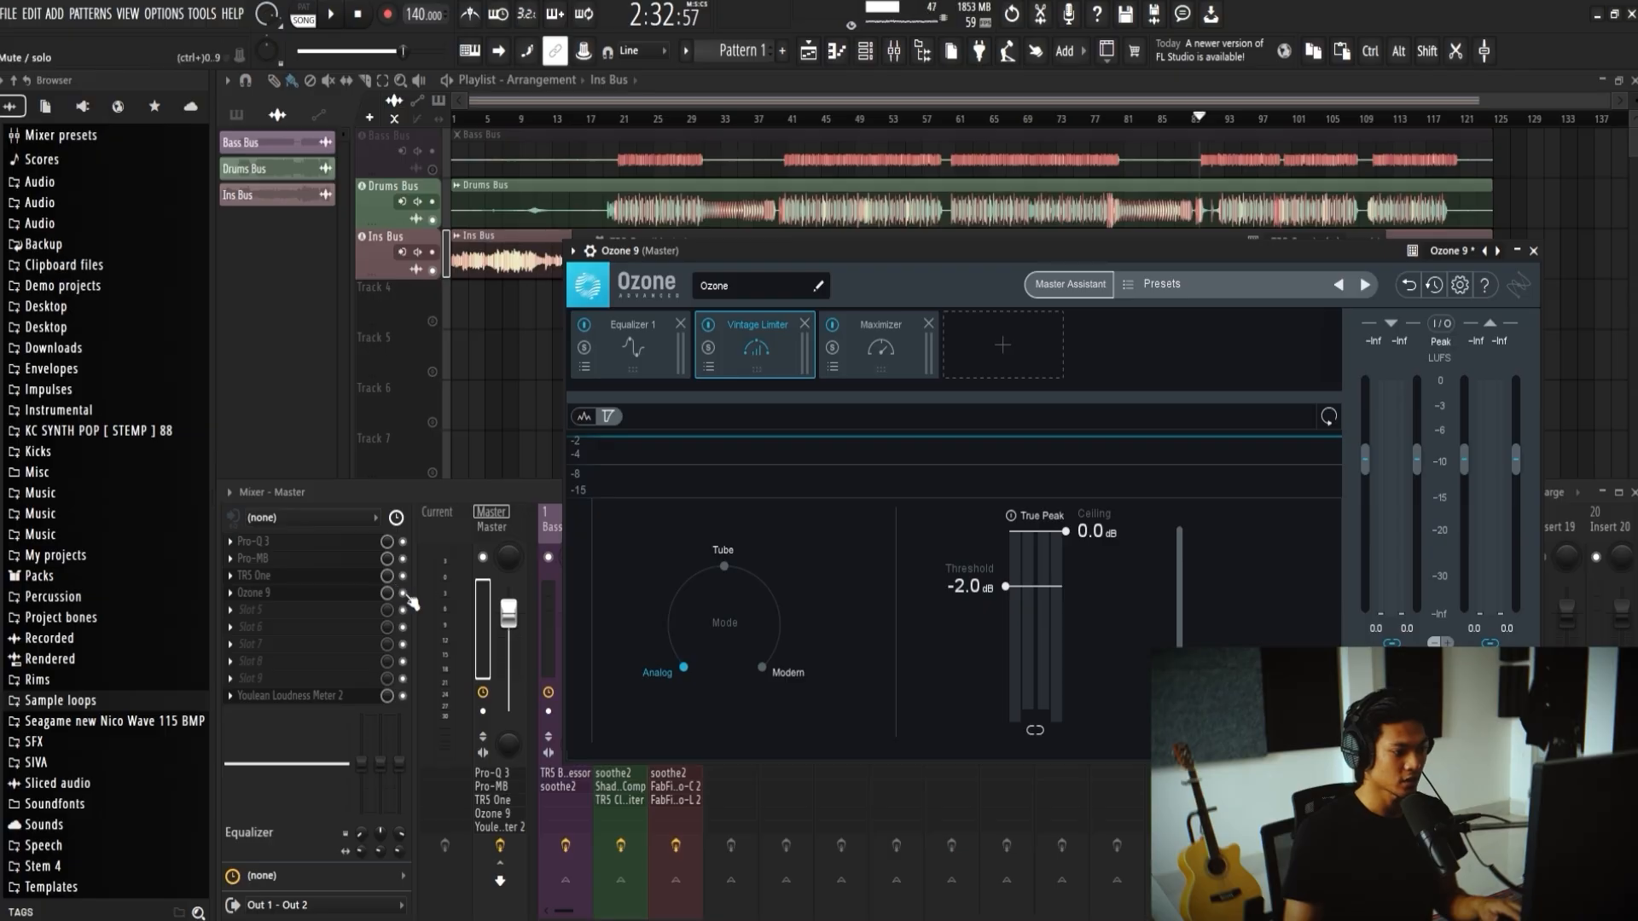
left_click(404, 592)
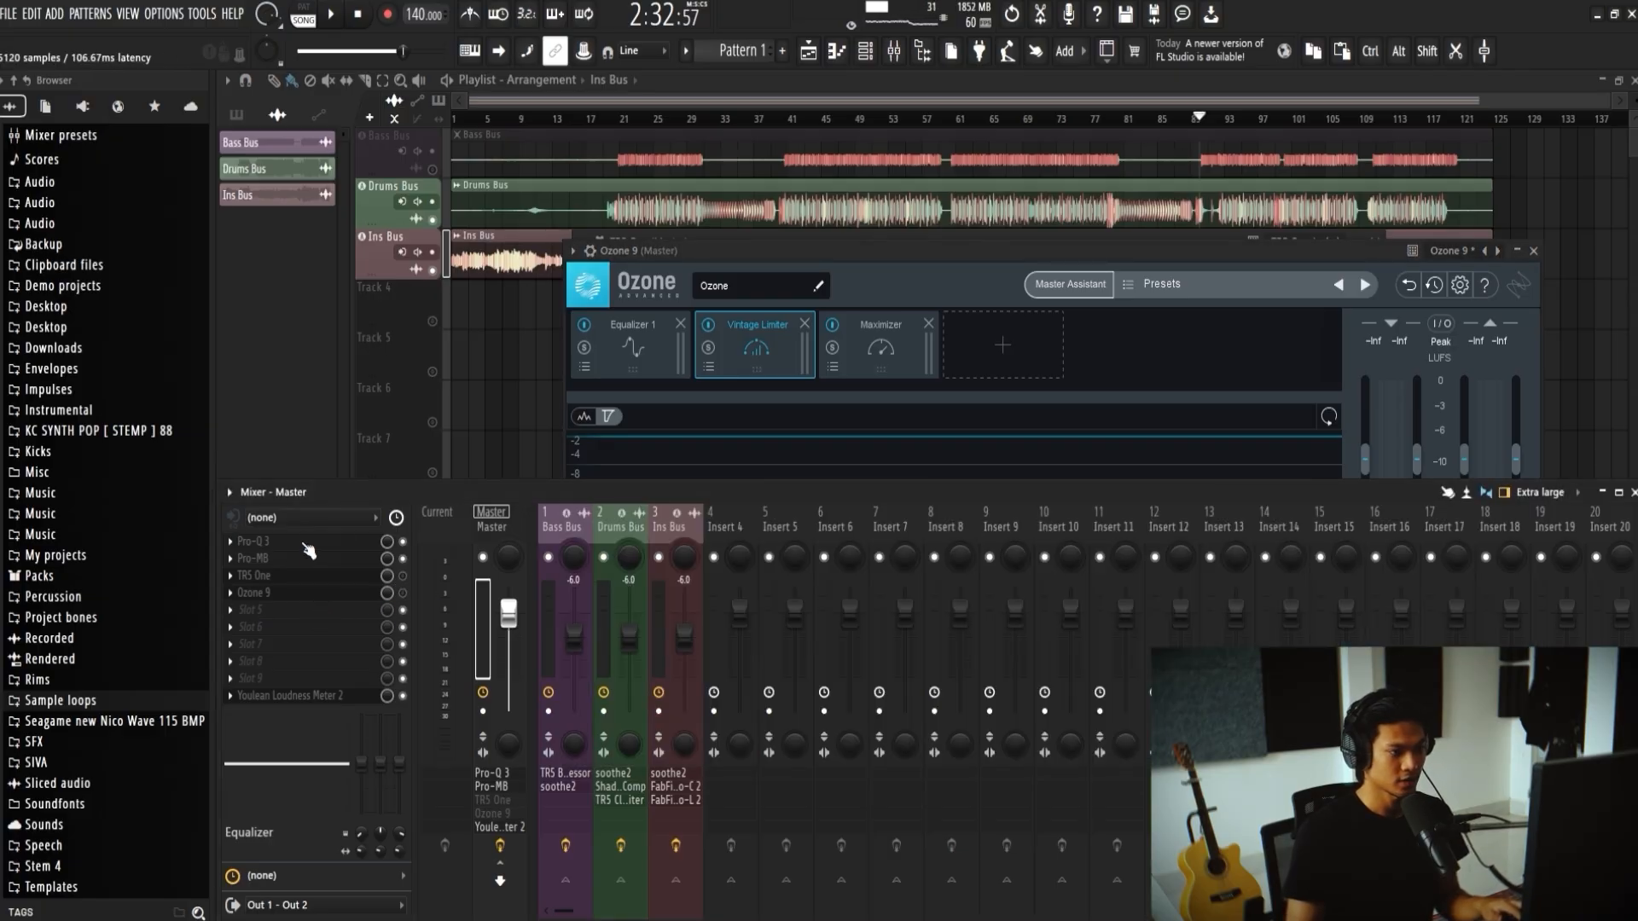
left_click(614, 120)
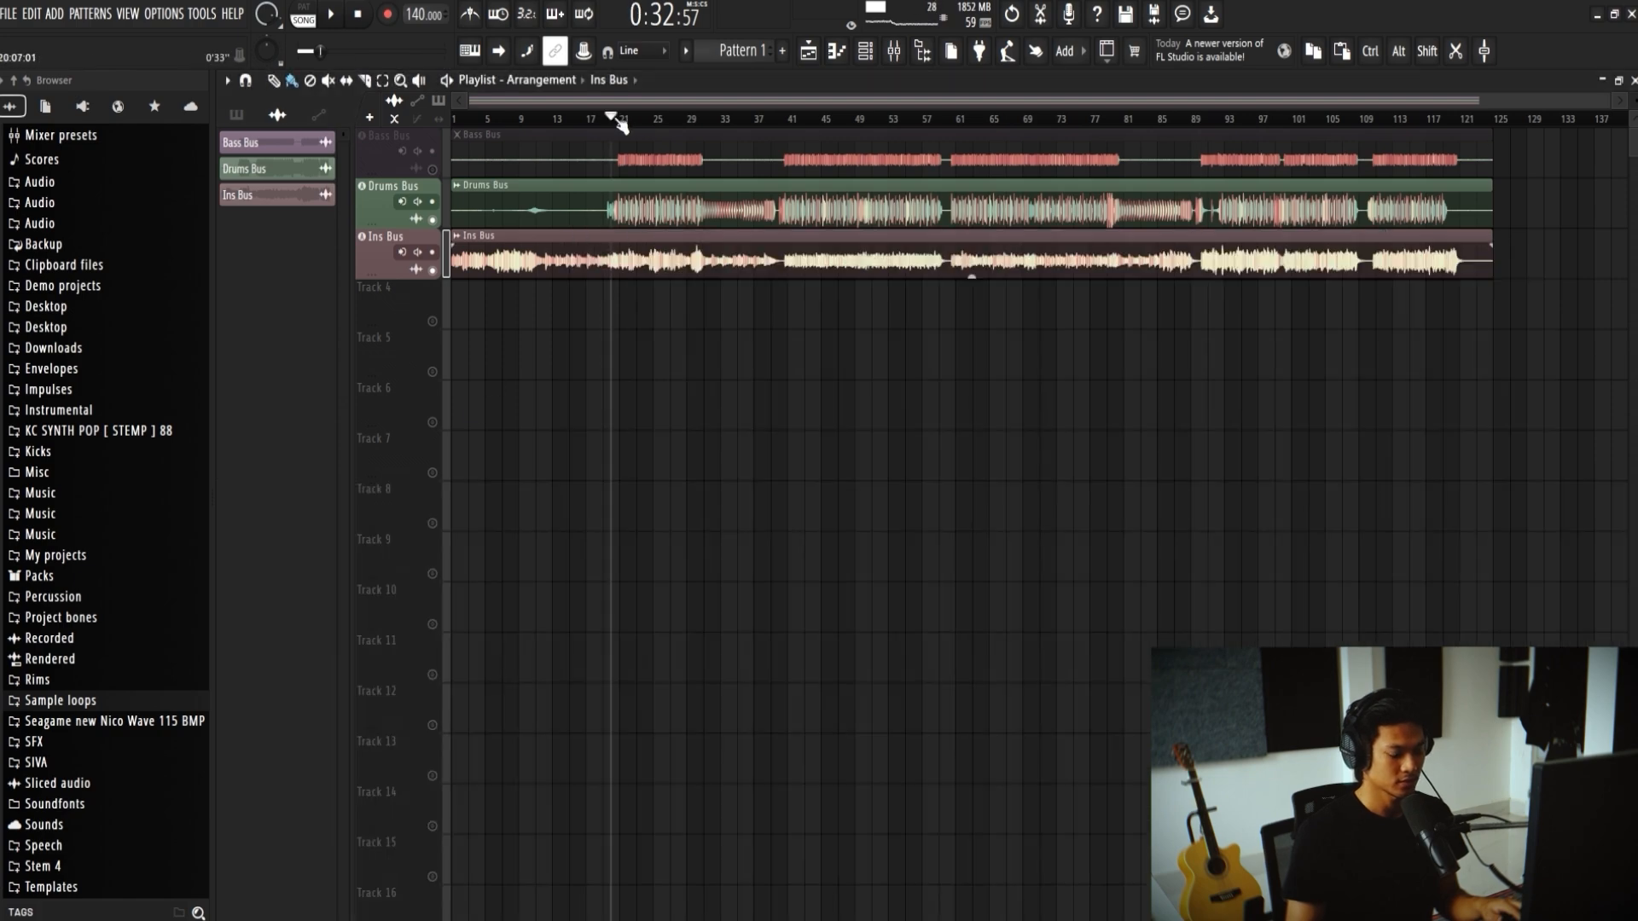
Step: Play the song from about bar 20 with the Bass Bus track unmuted, and show the mixer
key("space")
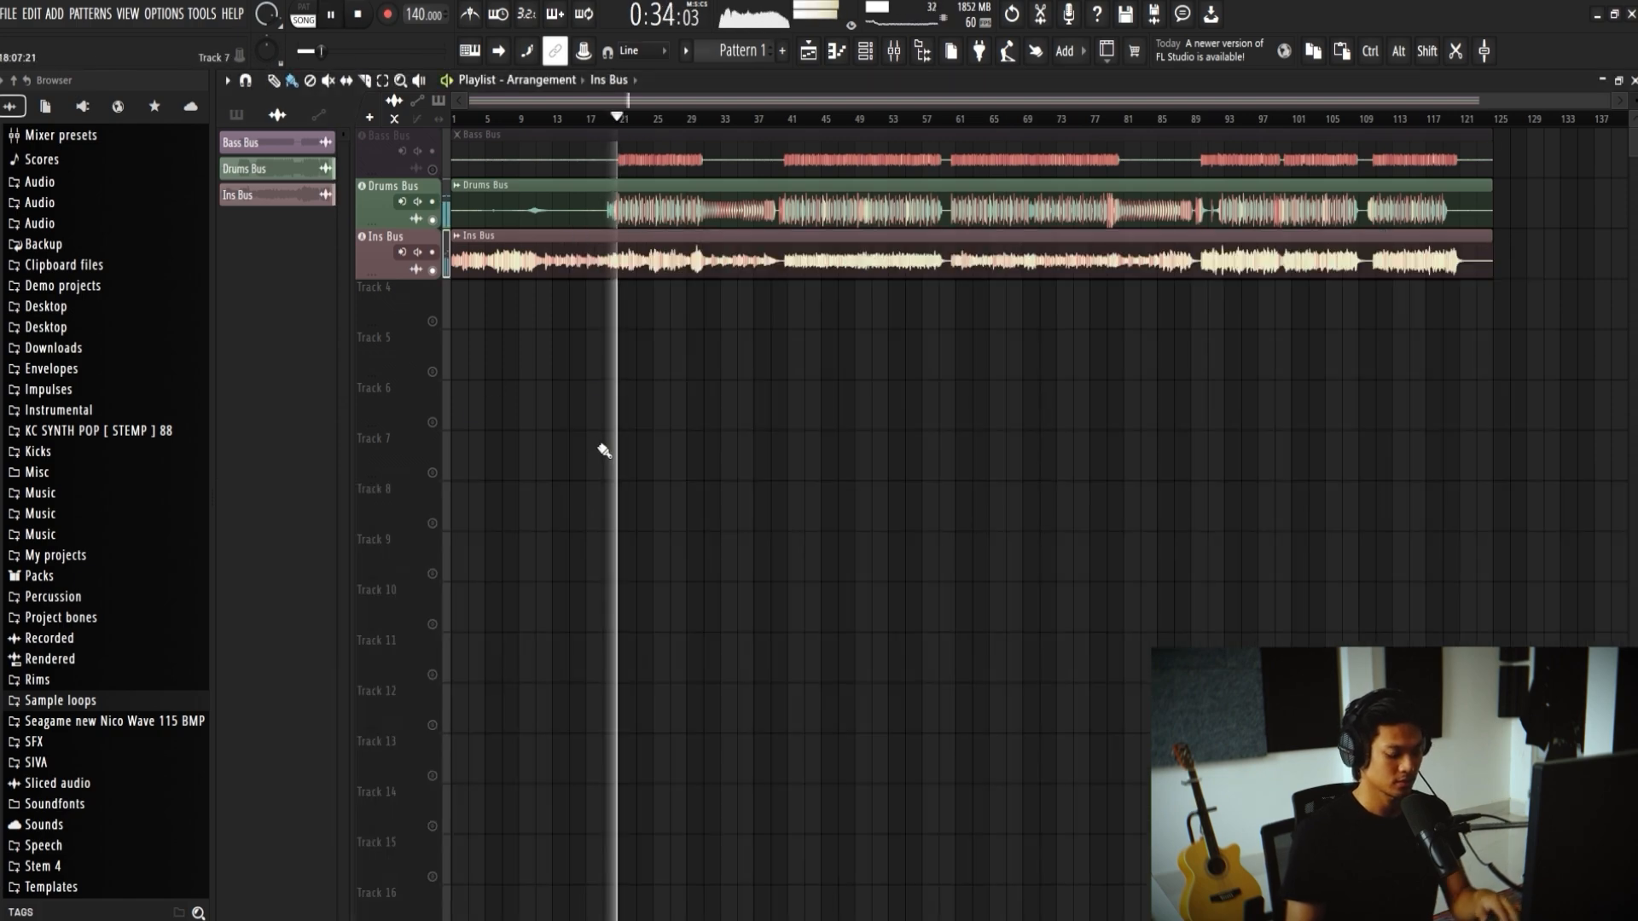
key("F9")
left_click(433, 169)
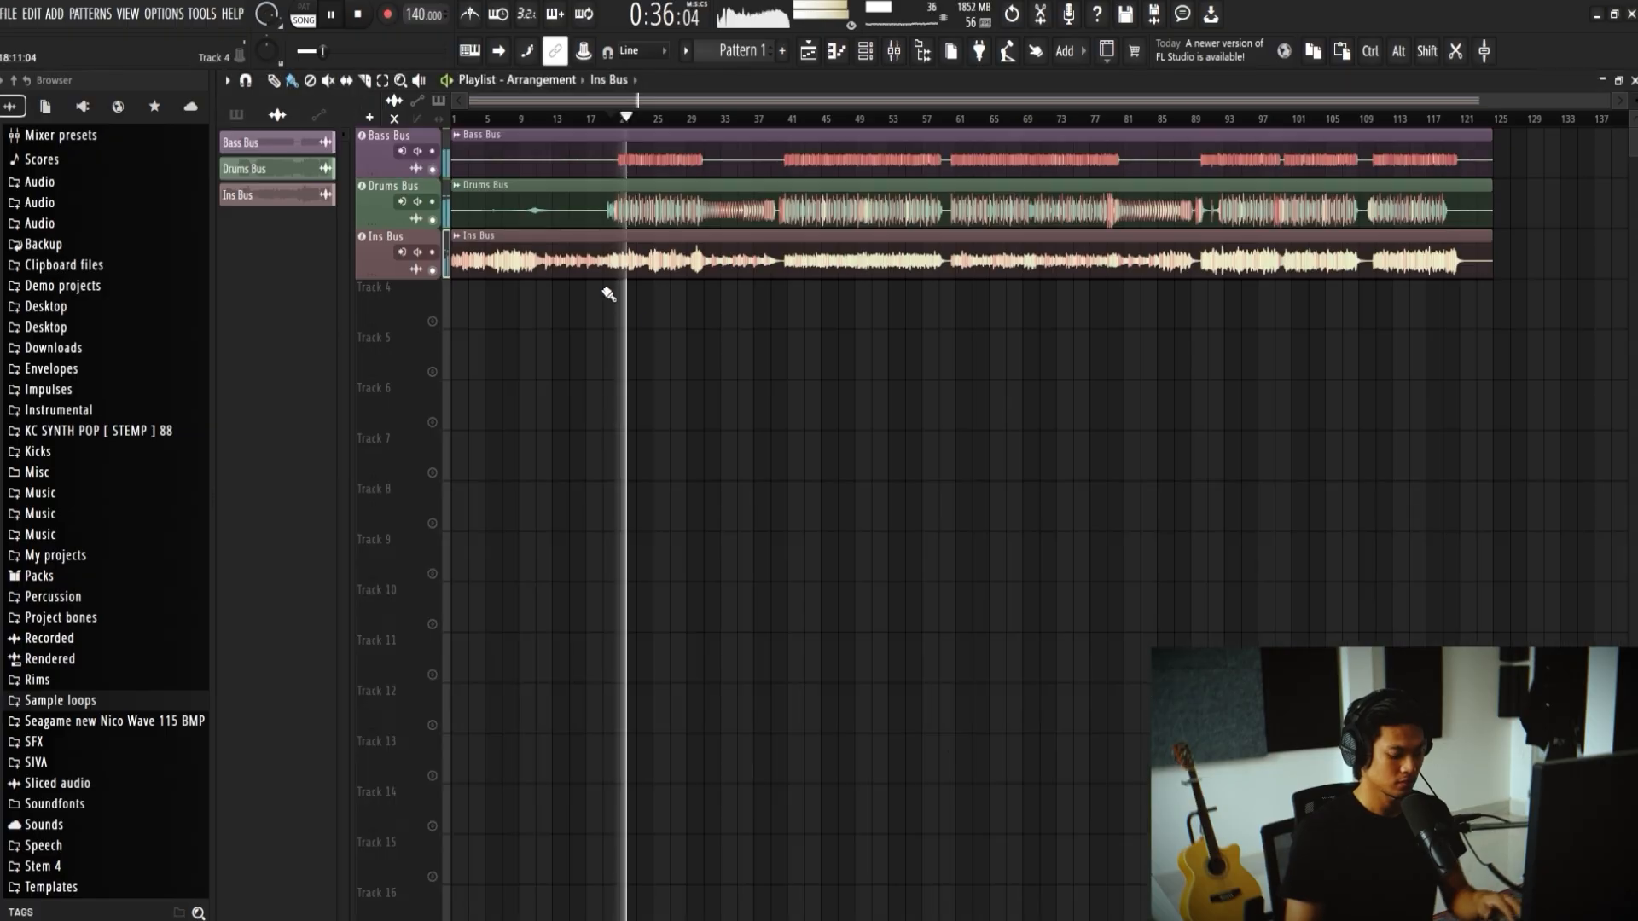
key("F9")
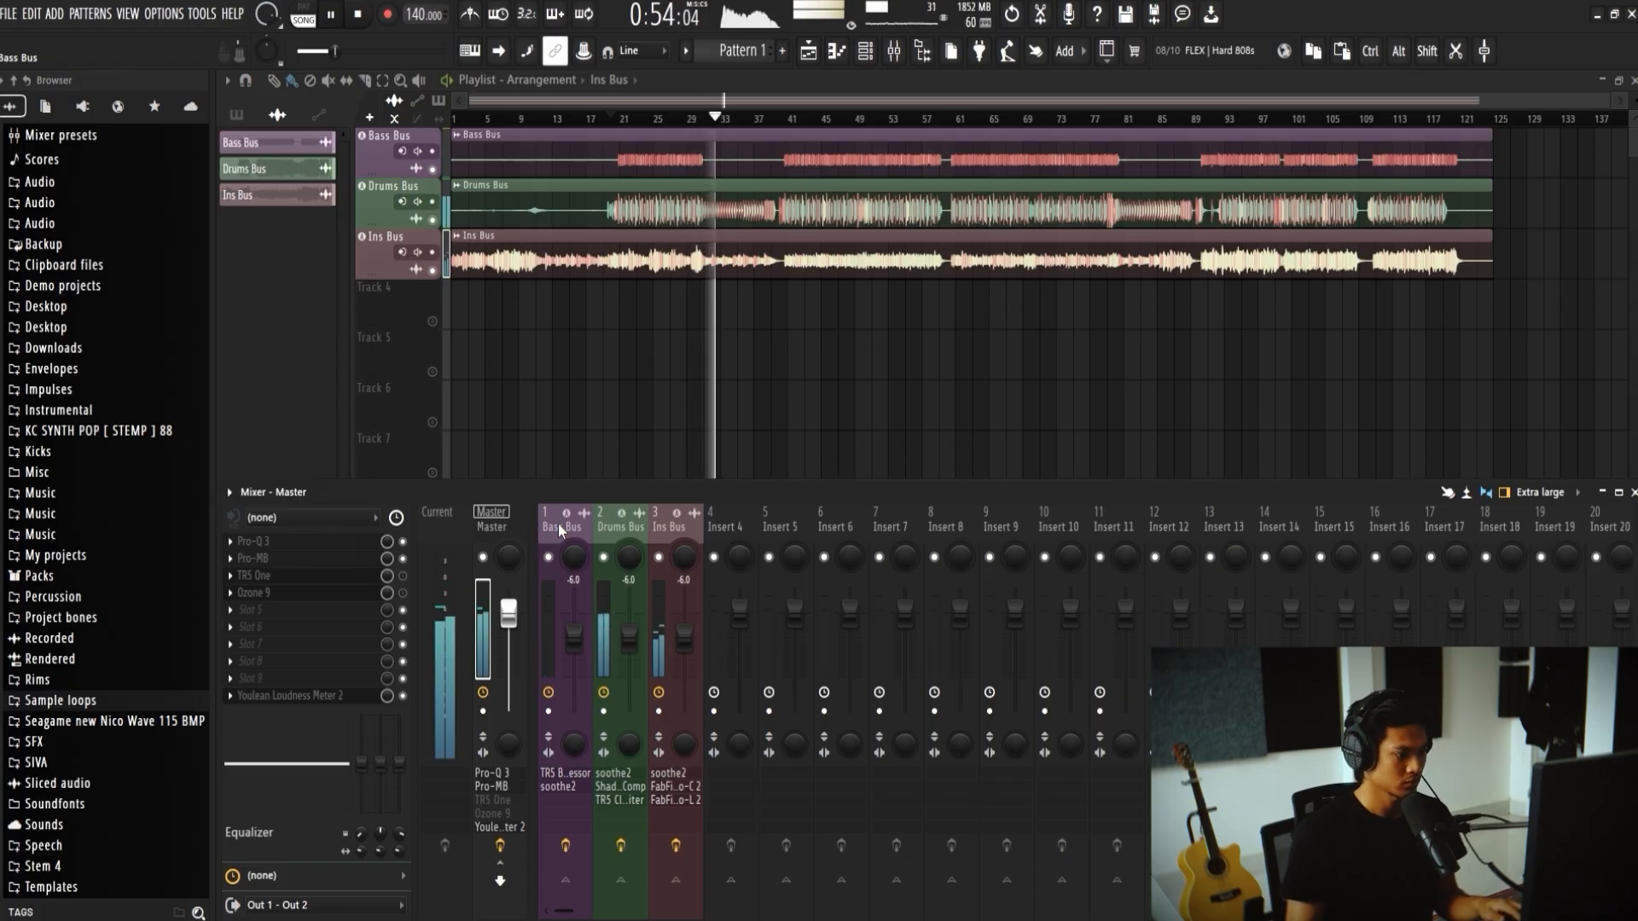
Step: In the Master's Pro-MB, raise band 4 to about +3 dB, set its range to -2.55 dB and increase its attack above 20%
left_click(329, 560)
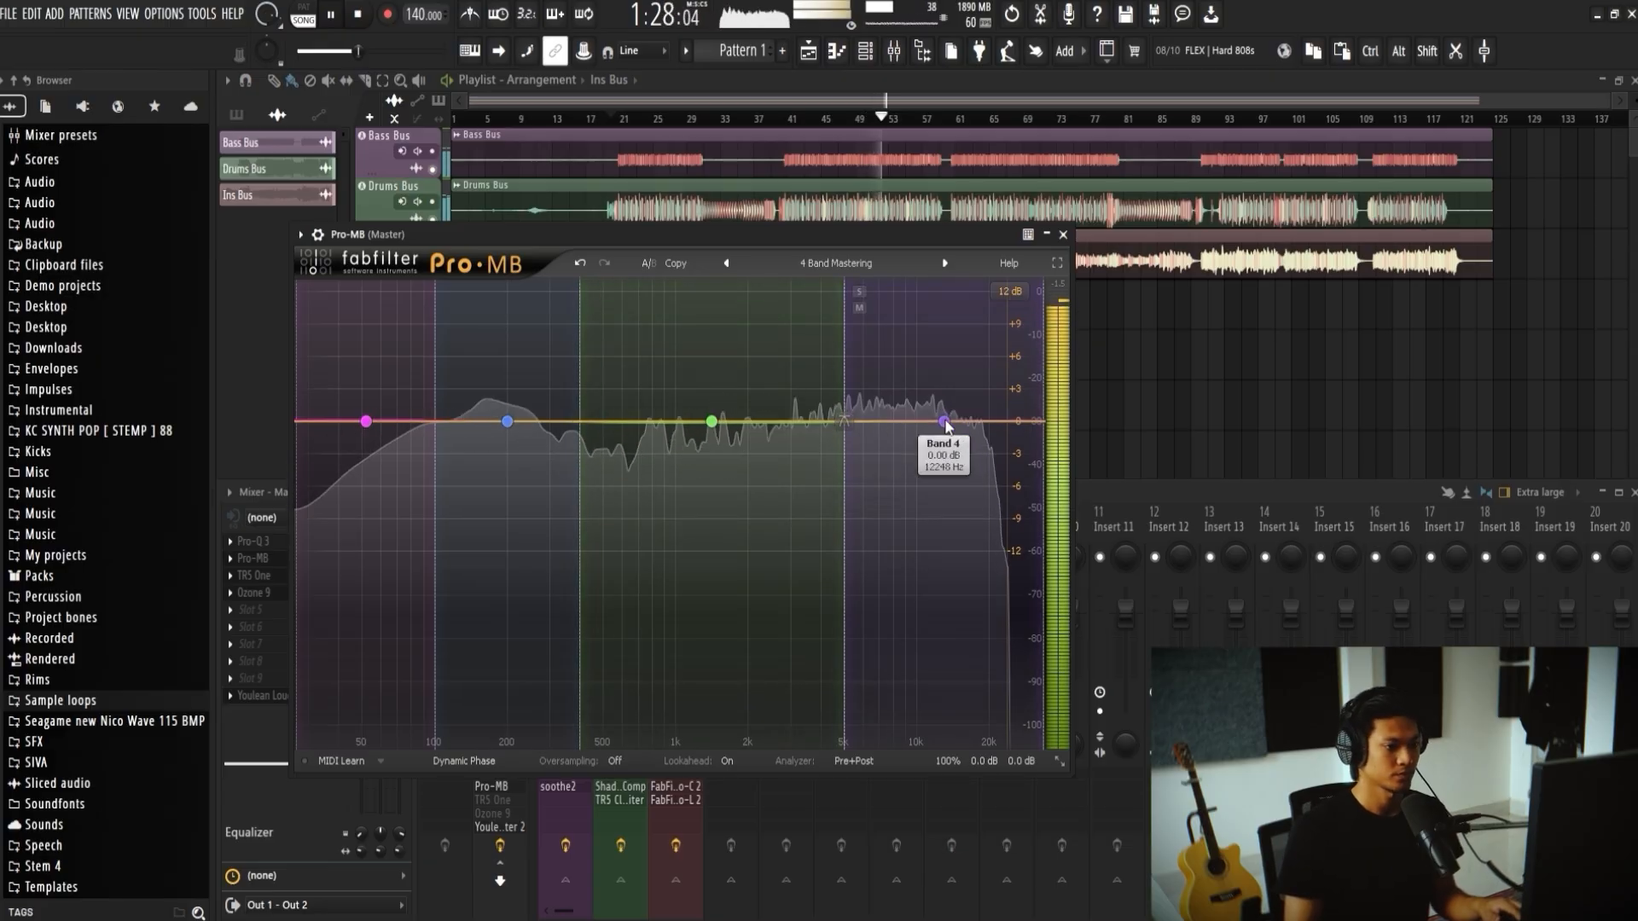
mouse_move(945, 424)
left_mouse_down()
mouse_move(952, 391)
mouse_move(962, 430)
left_mouse_up()
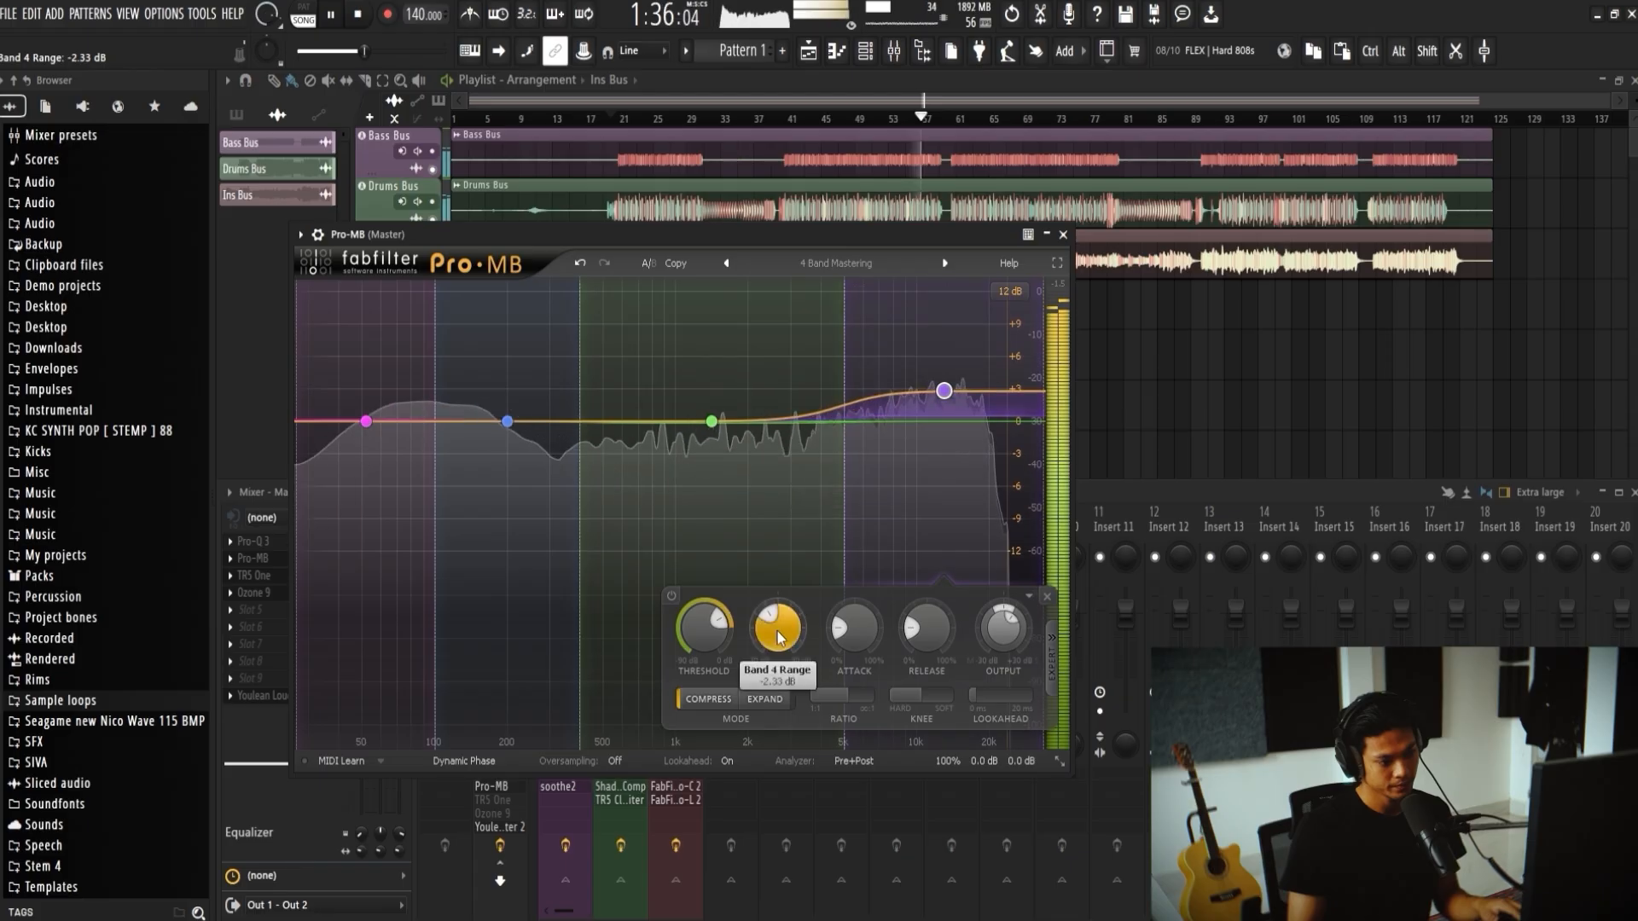
left_click_drag(776, 633, 777, 638)
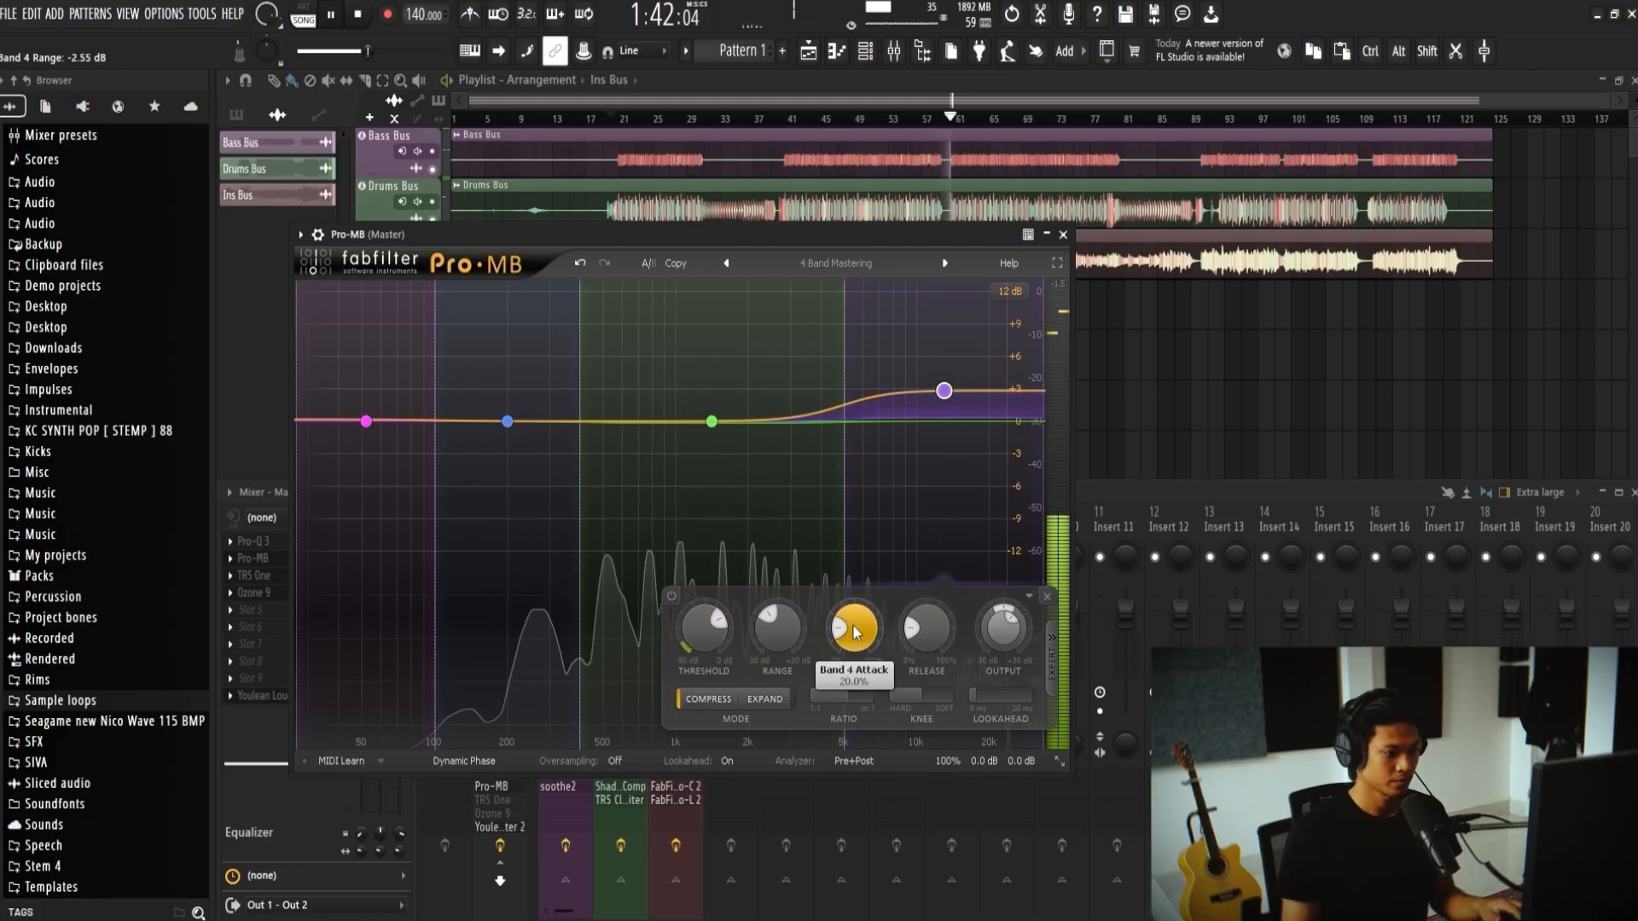
left_click_drag(853, 632, 889, 569)
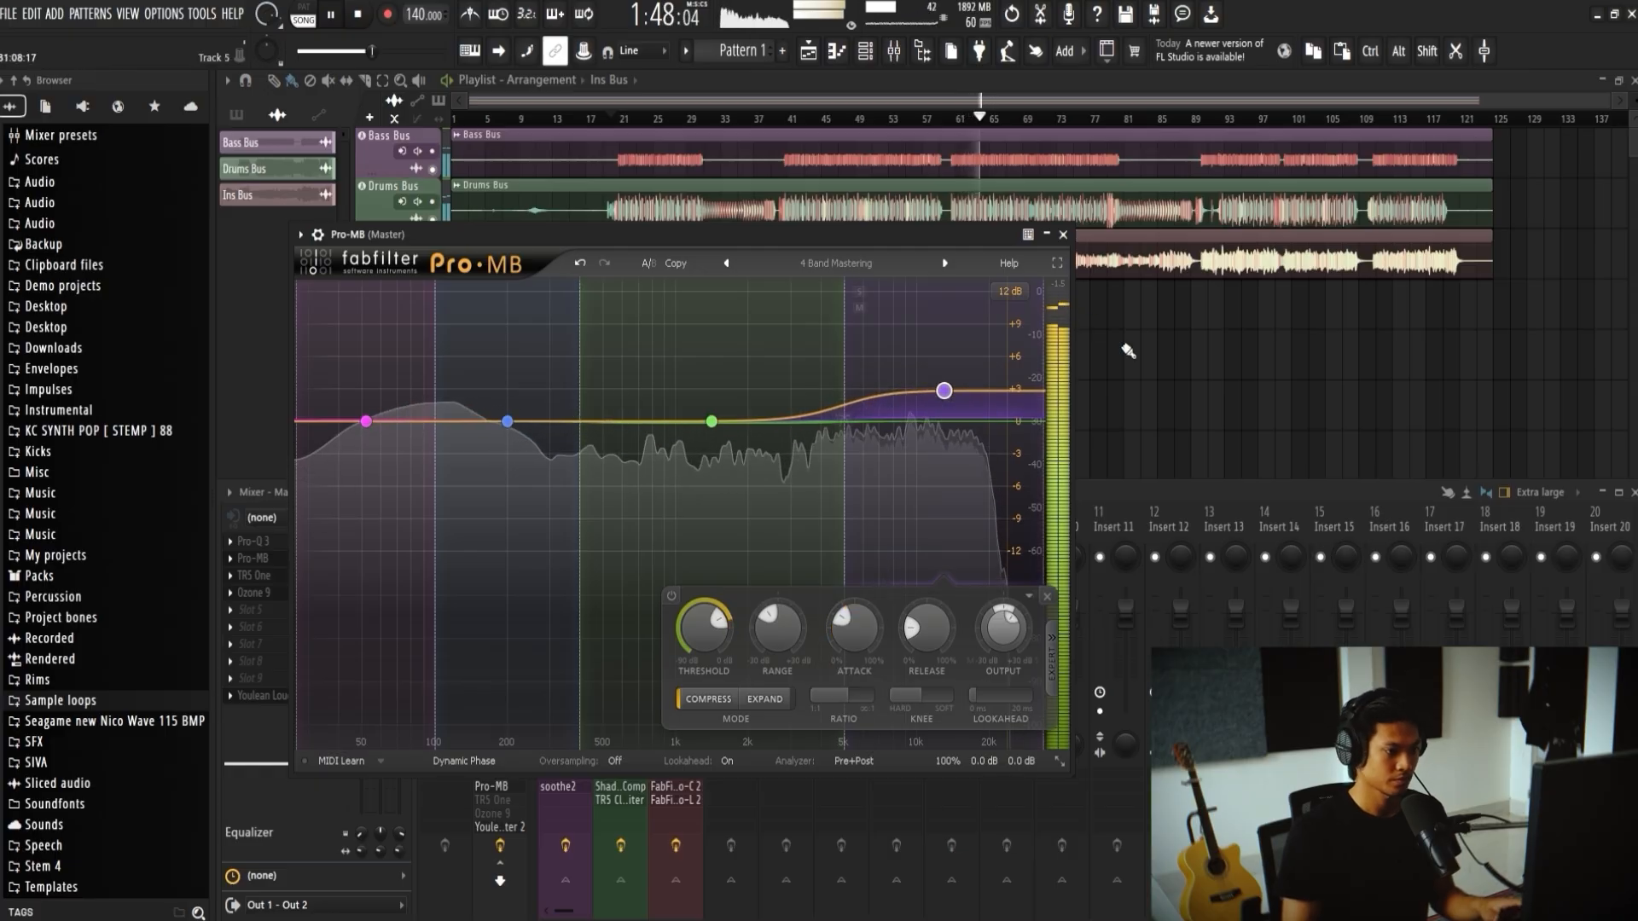
Step: Shift Pro-MB's band 2 up to a high crossover of about 453 Hz, raise its level to +2.00 dB and give it a negative range
left_click(713, 421)
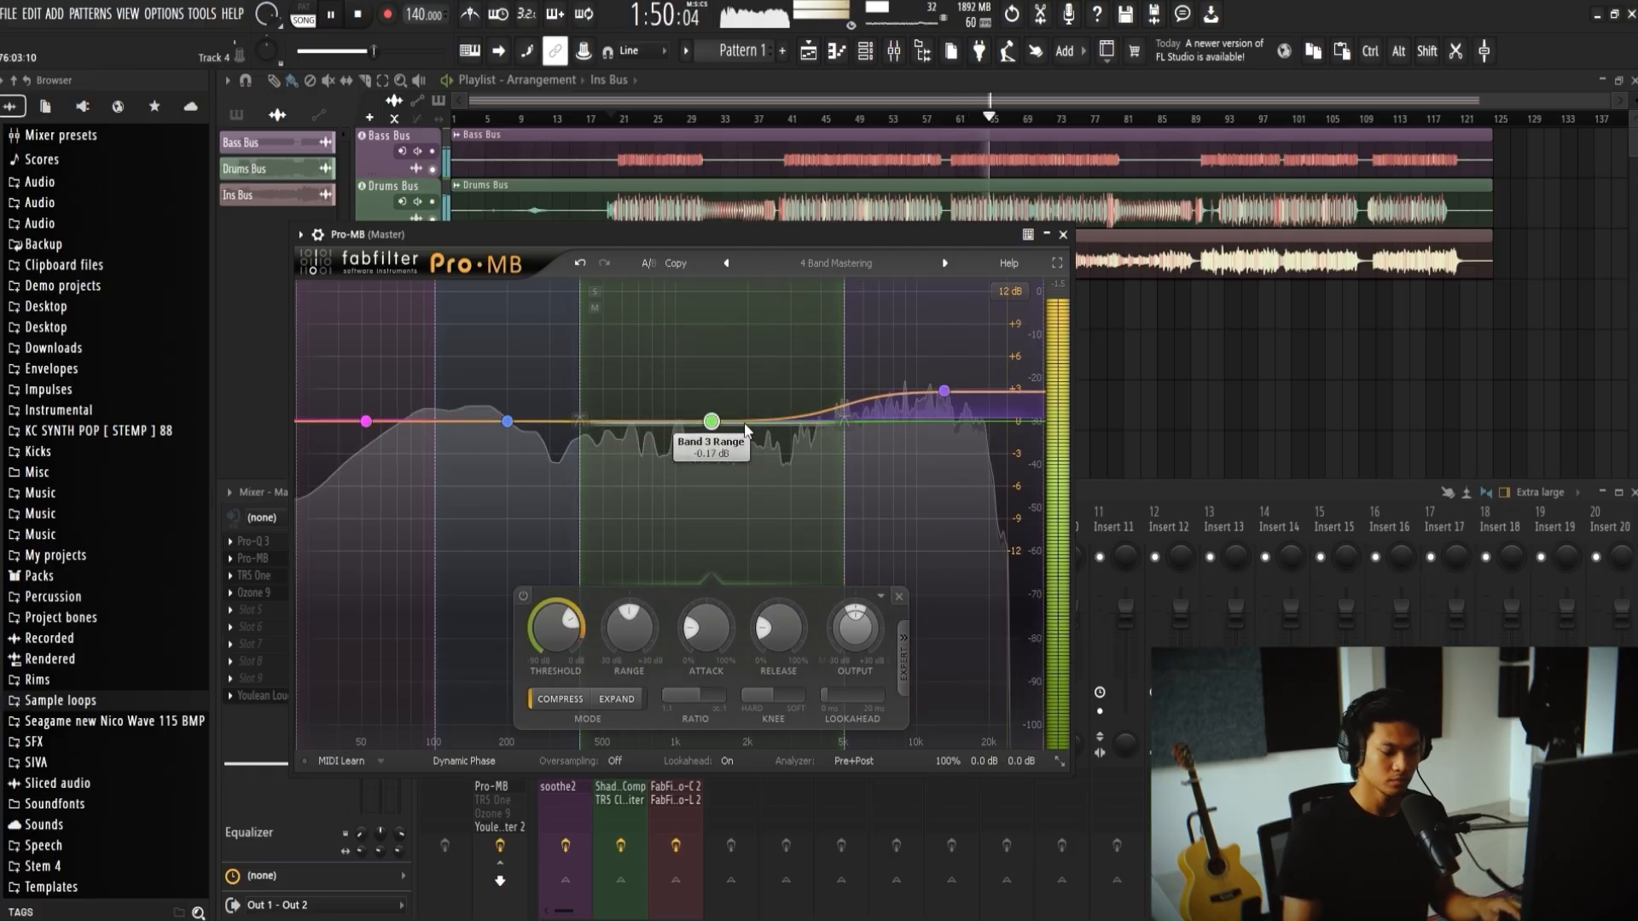
left_click(506, 421)
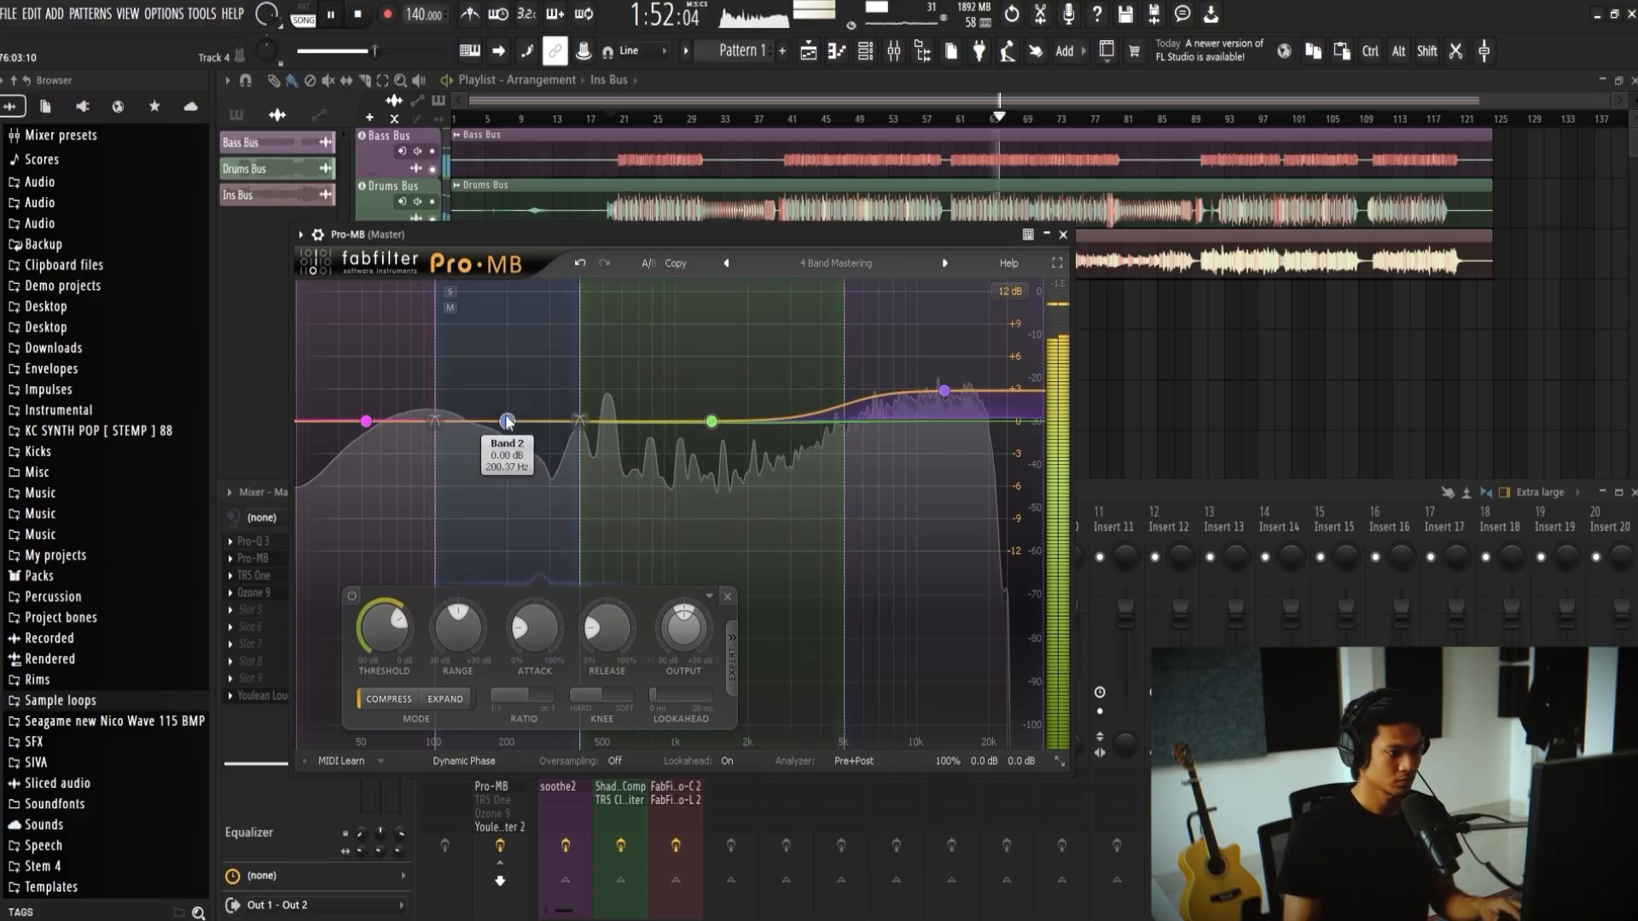
left_click_drag(590, 419, 586, 417)
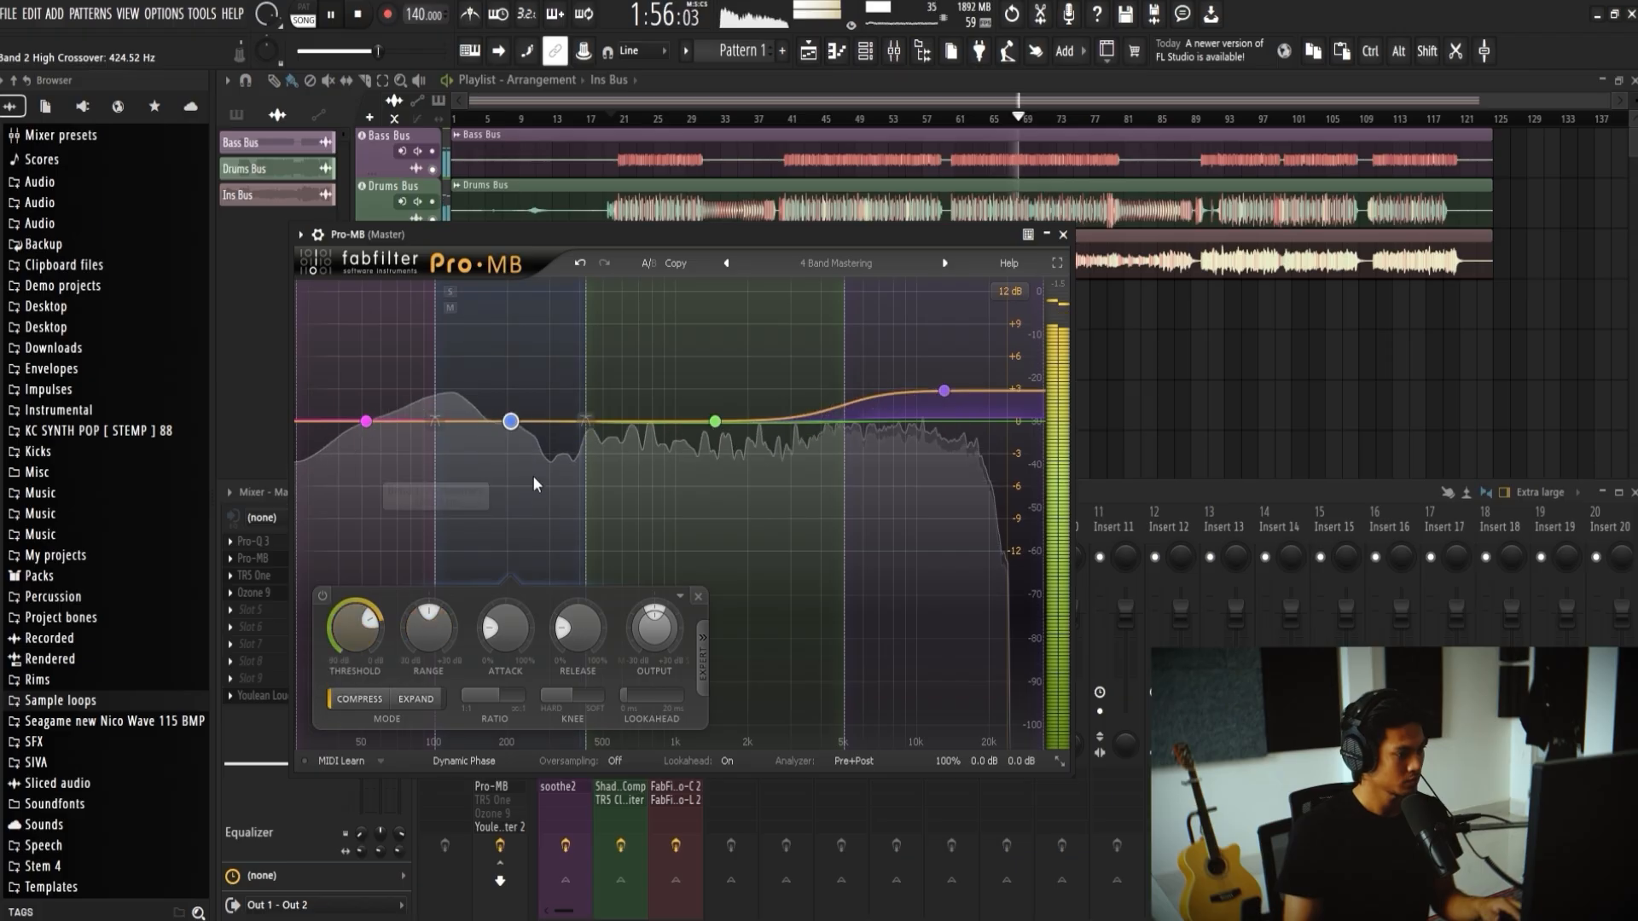
left_click_drag(510, 421, 518, 418)
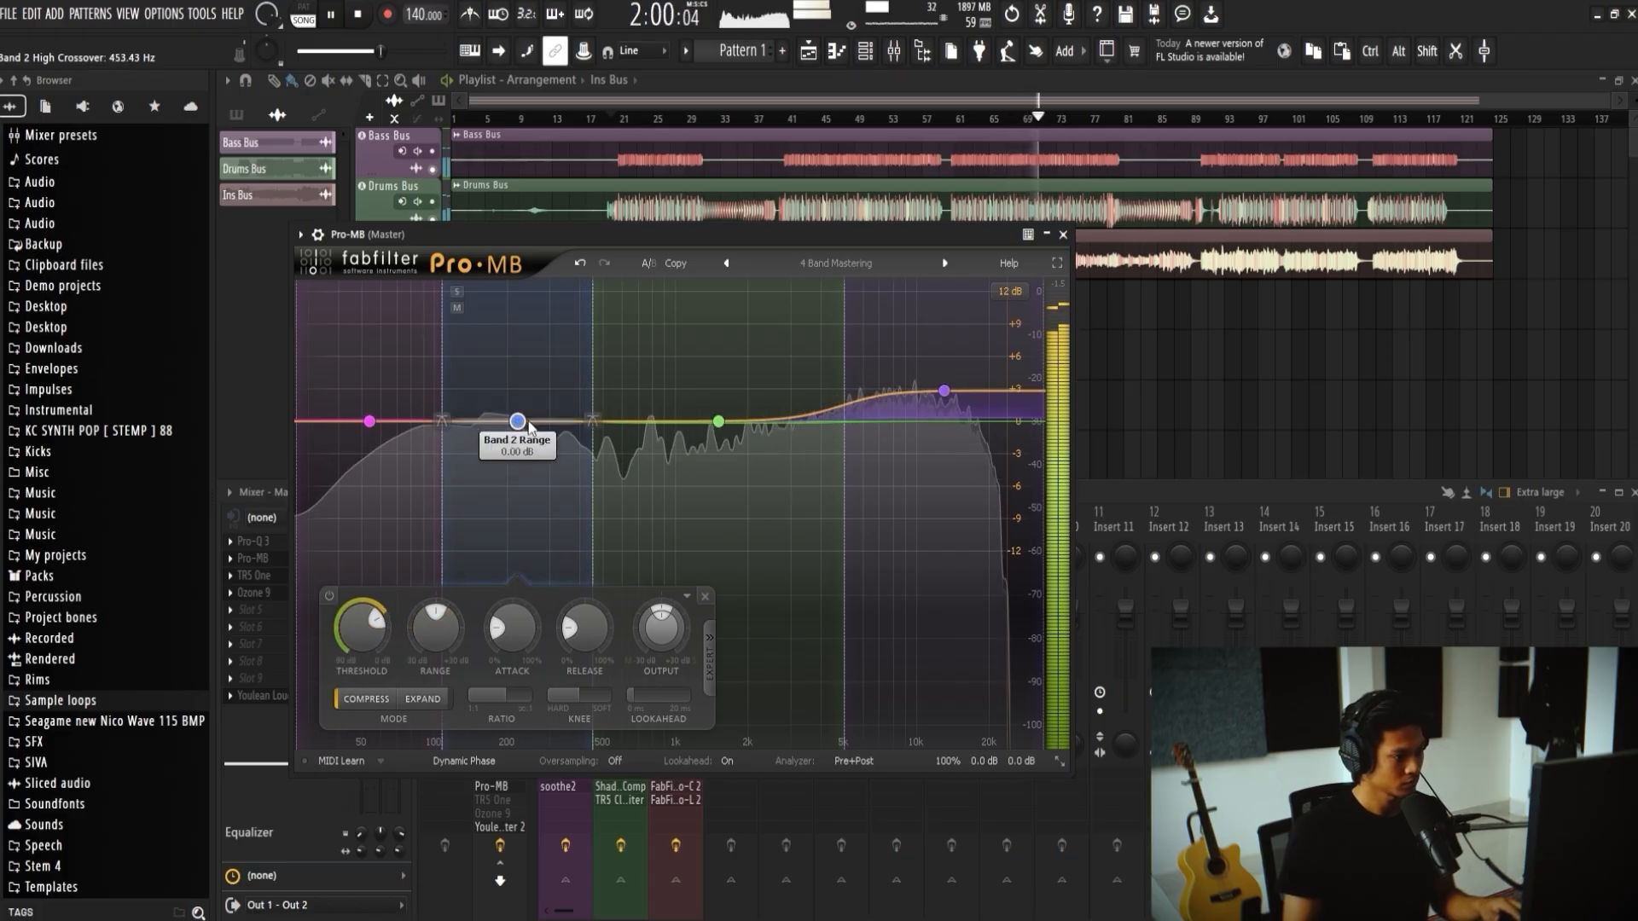
left_click_drag(540, 422, 522, 405)
scroll(519, 402, "down", 3)
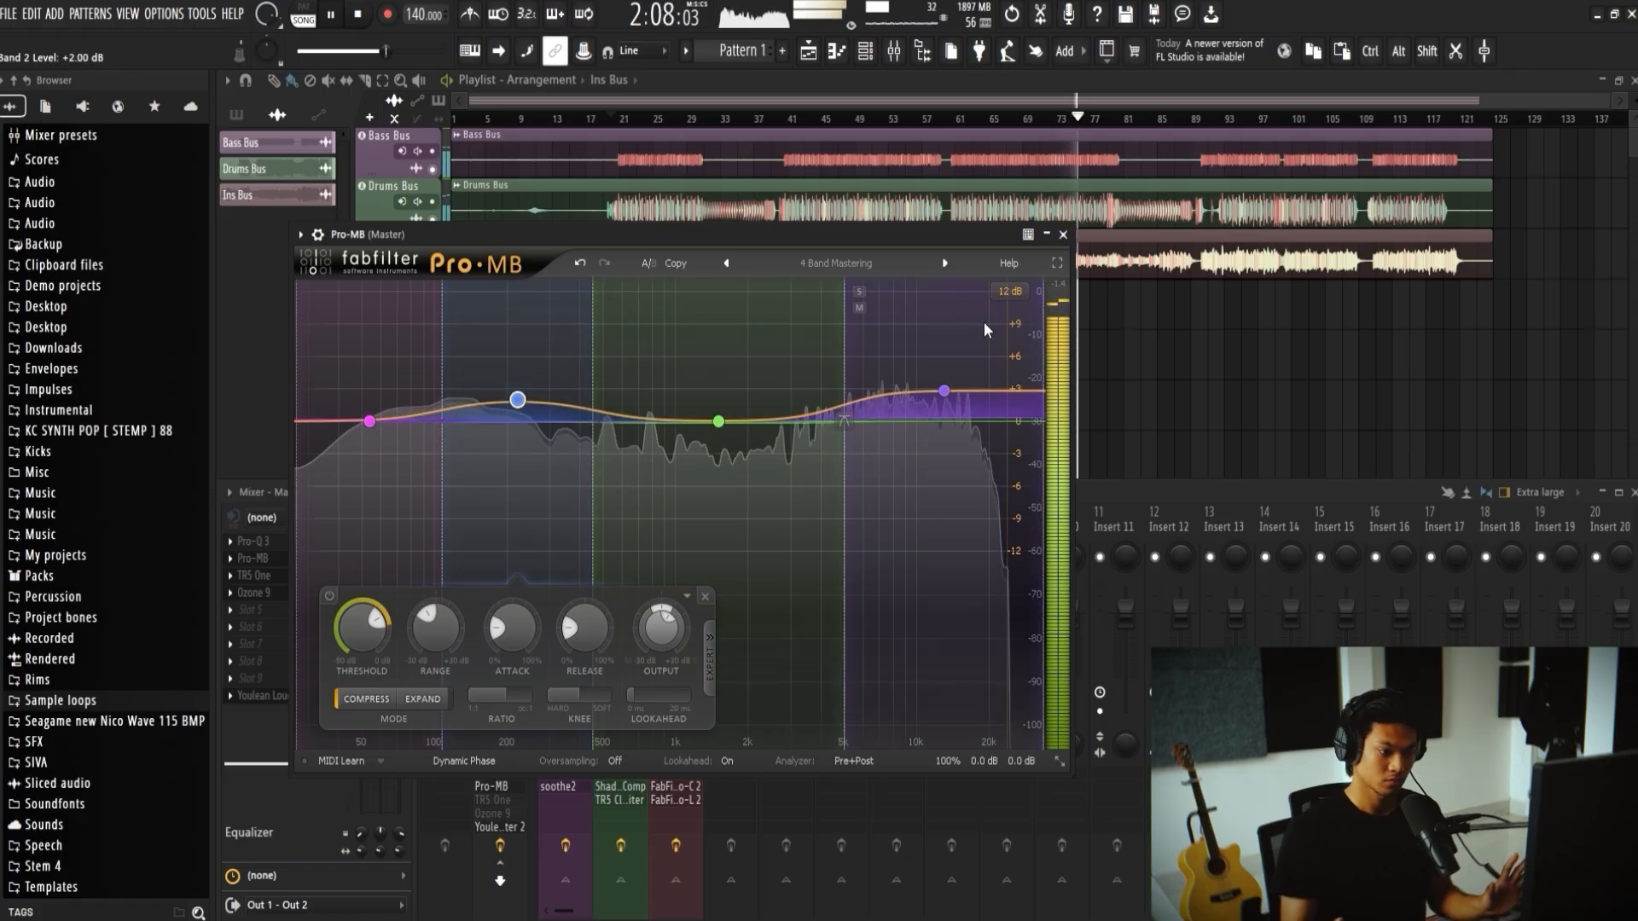
Step: Stop playback and raise the level of Pro-MB's band 3 to +0.17 dB
key("space")
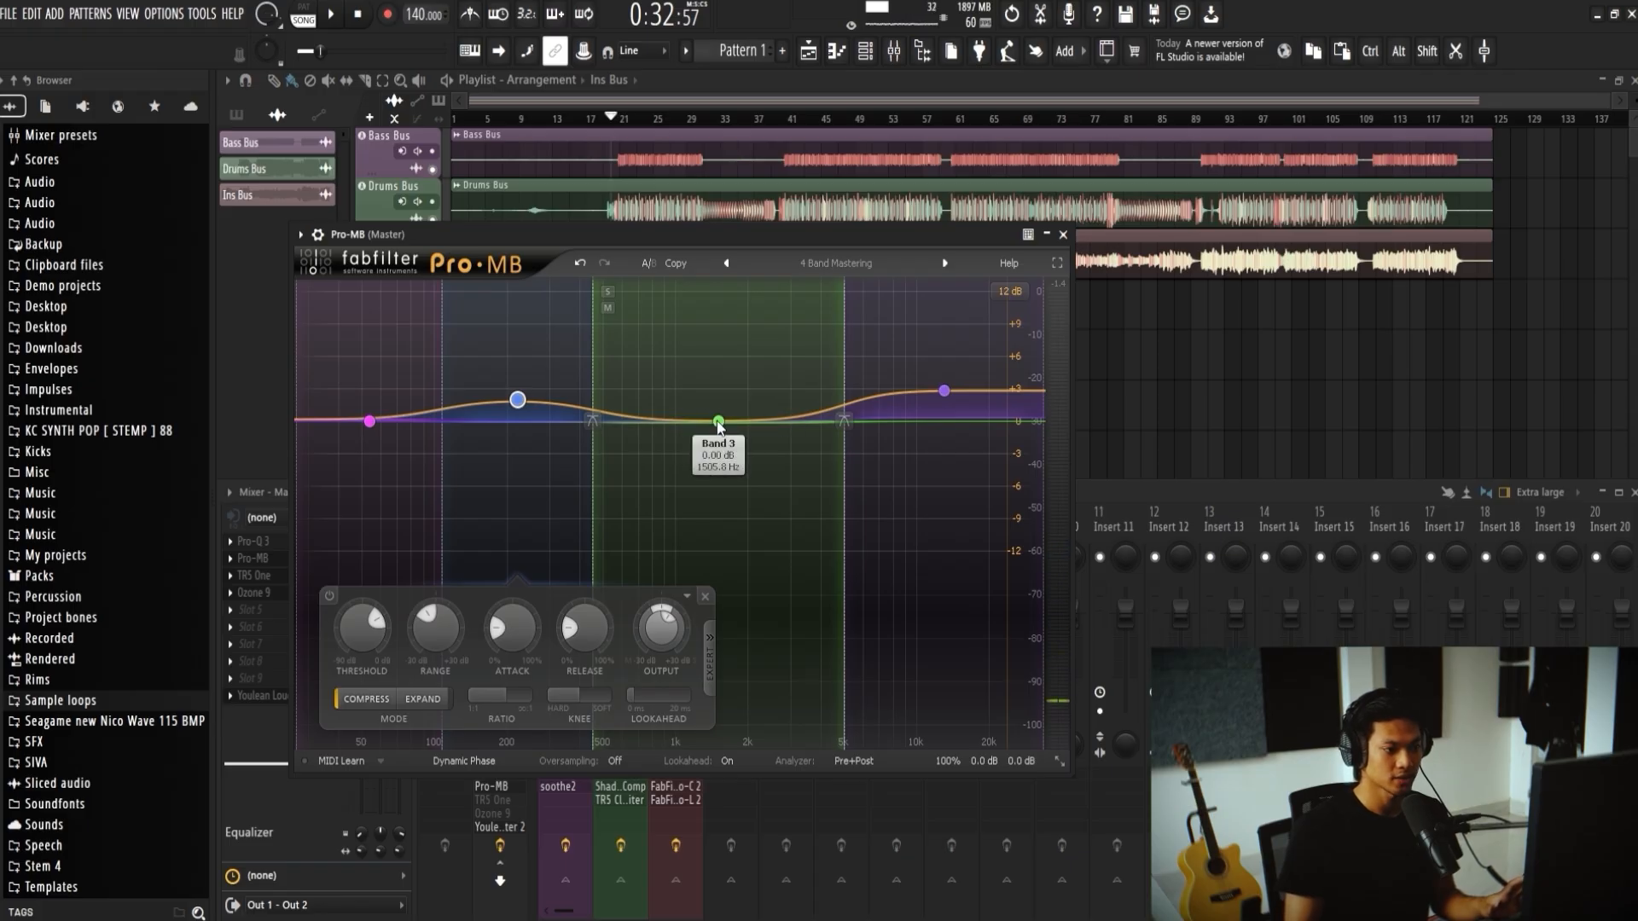
left_click_drag(718, 426, 719, 425)
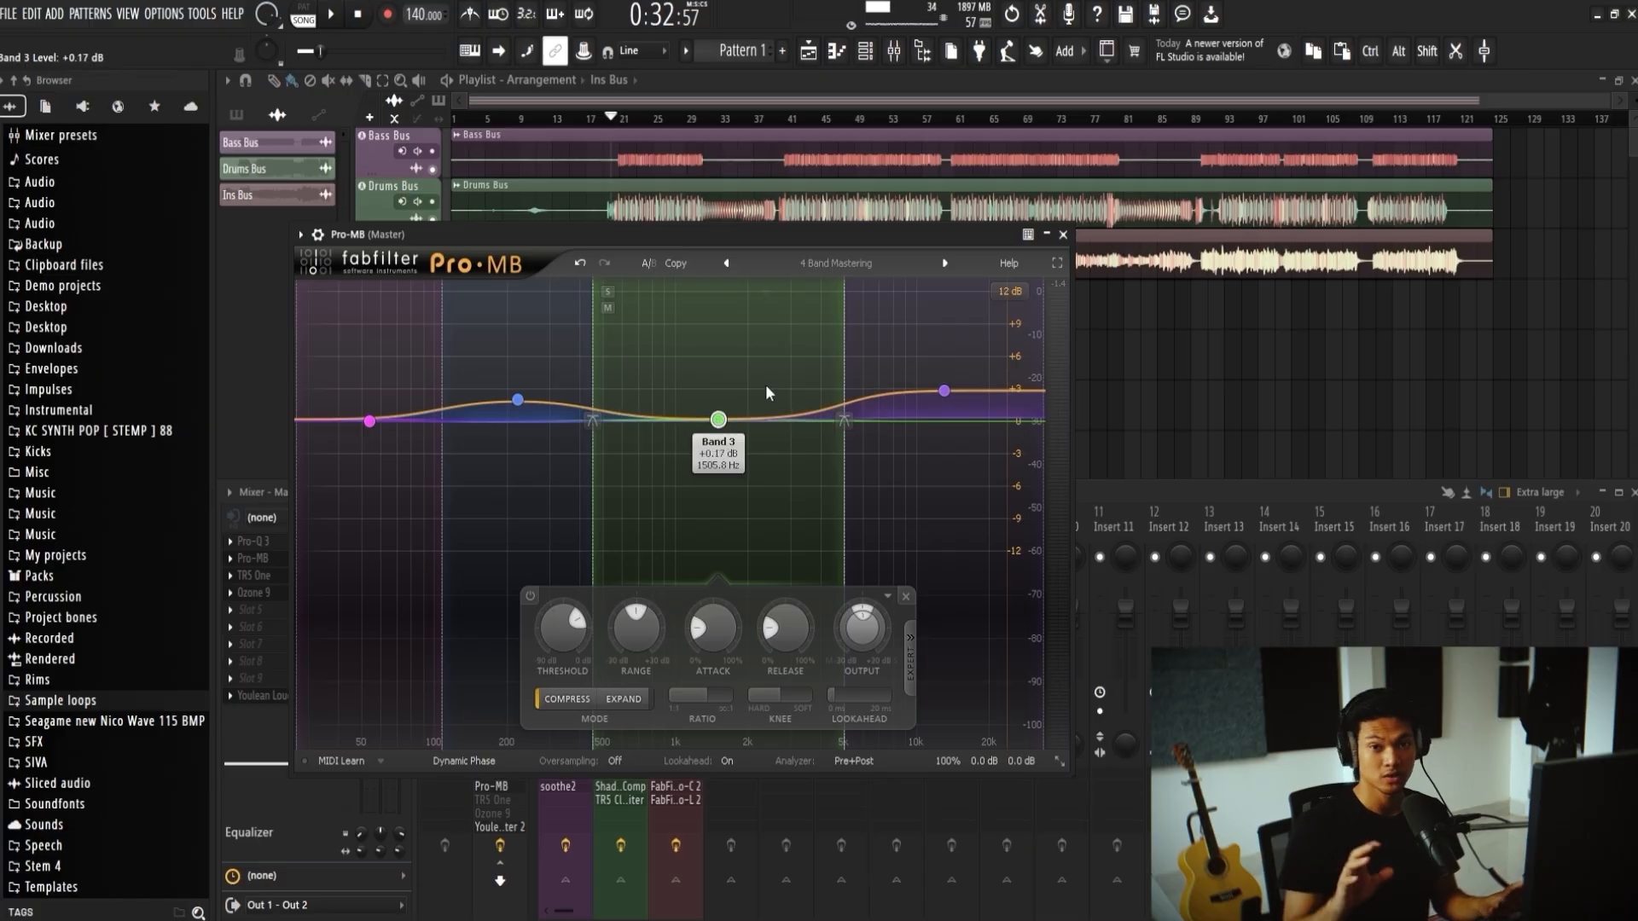